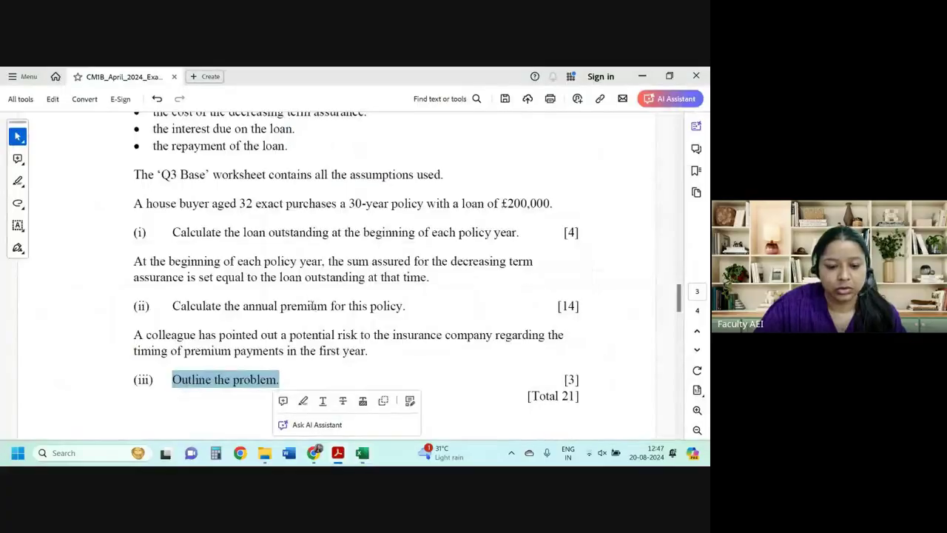
# Step: Read through question 4 and highlight the £15,000 death benefit in orange
pyautogui.scroll(-5, 314, 305)
pyautogui.scroll(-5, 314, 303)
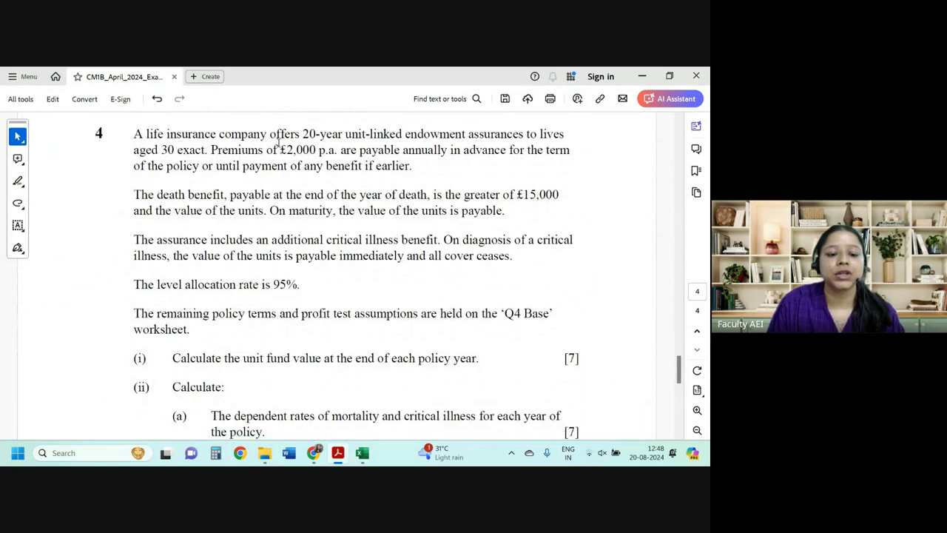
pyautogui.moveTo(282, 145); pyautogui.dragTo(376, 134)
pyautogui.click(327, 134)
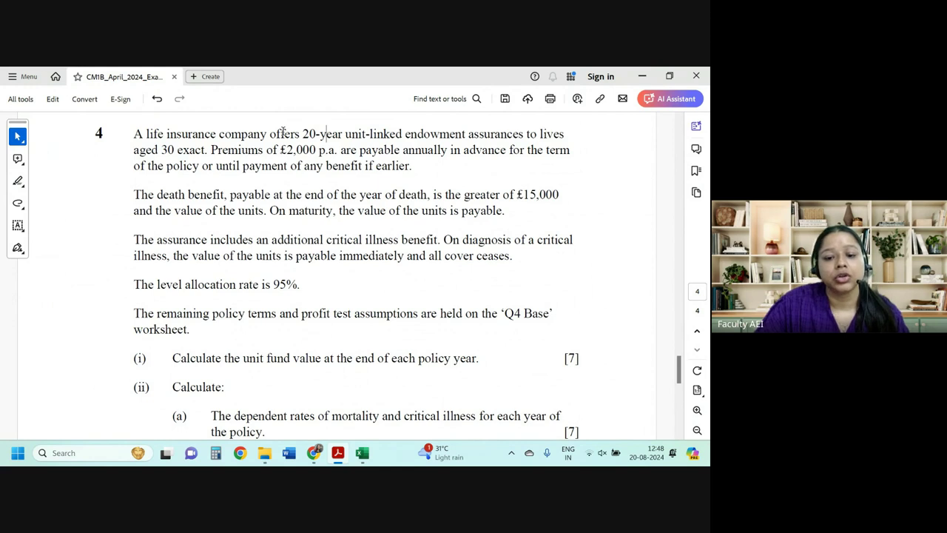
pyautogui.moveTo(134, 150); pyautogui.dragTo(206, 151)
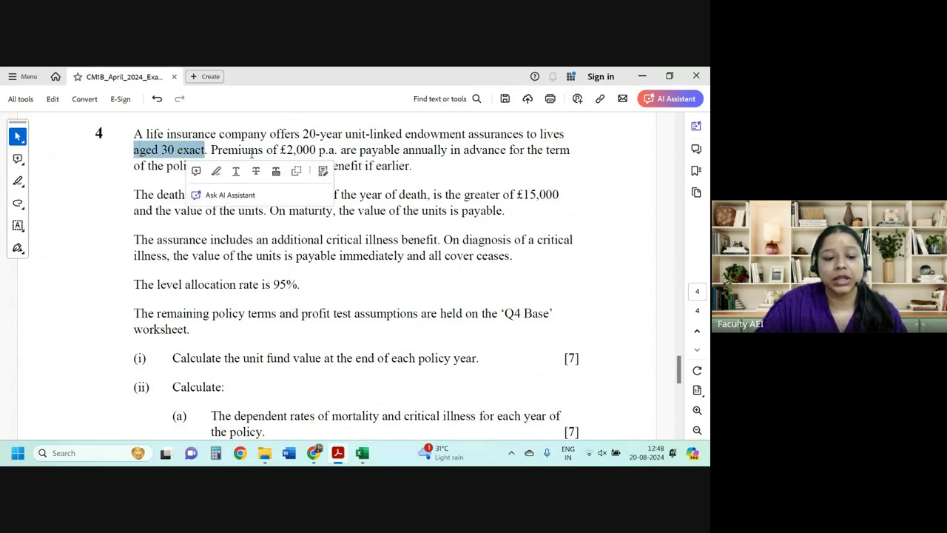
pyautogui.moveTo(266, 150); pyautogui.dragTo(524, 154)
pyautogui.moveTo(153, 166); pyautogui.dragTo(384, 167)
pyautogui.moveTo(370, 134); pyautogui.dragTo(463, 134)
pyautogui.moveTo(156, 195); pyautogui.dragTo(427, 196)
pyautogui.moveTo(516, 195); pyautogui.dragTo(563, 197)
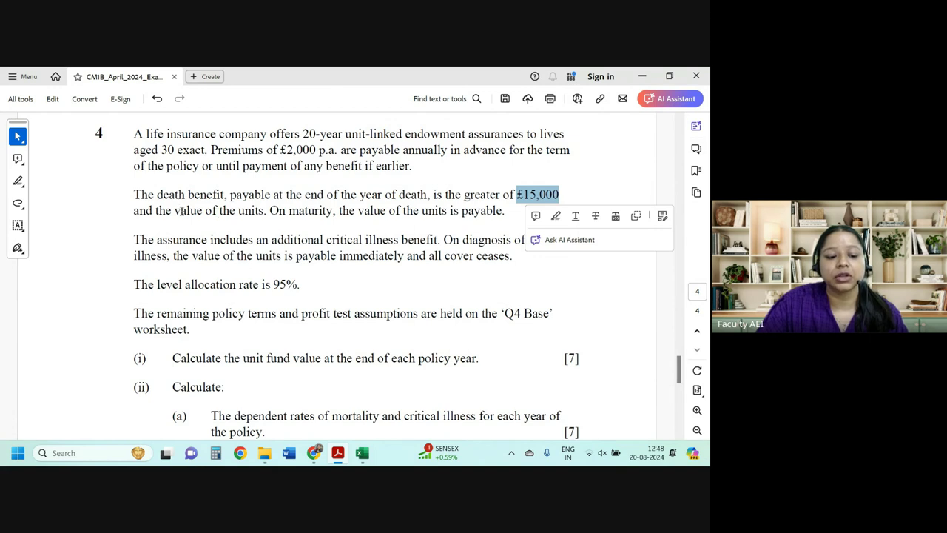
pyautogui.click(556, 215)
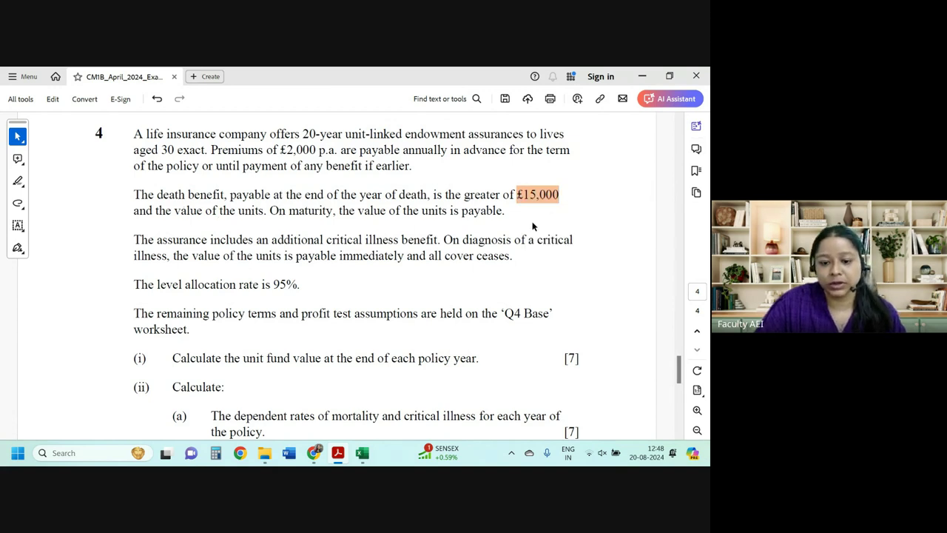
# Step: Highlight 'additional critical illness benefit' in orange
pyautogui.doubleClick(299, 213)
pyautogui.moveTo(387, 212); pyautogui.dragTo(503, 212)
pyautogui.scroll(-1, 176, 255)
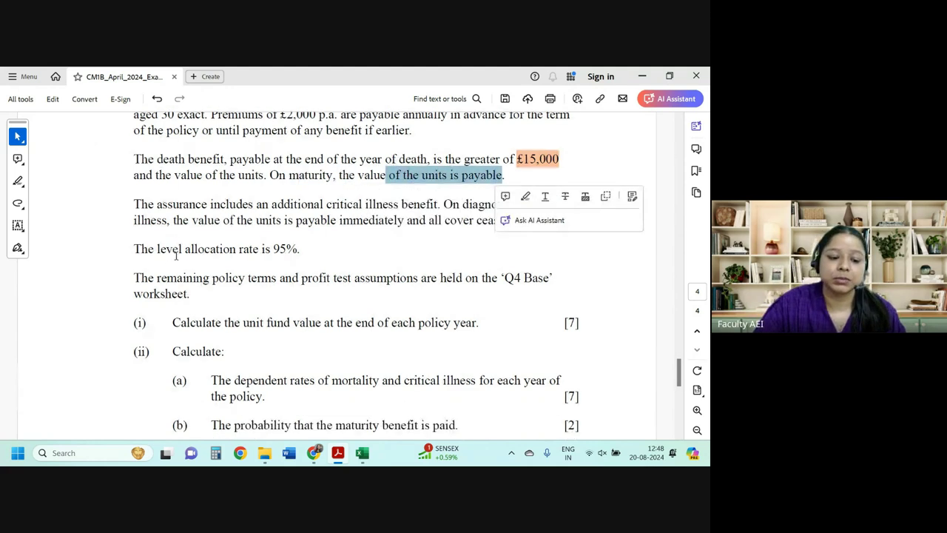
pyautogui.moveTo(157, 205); pyautogui.dragTo(440, 208)
pyautogui.click(459, 227)
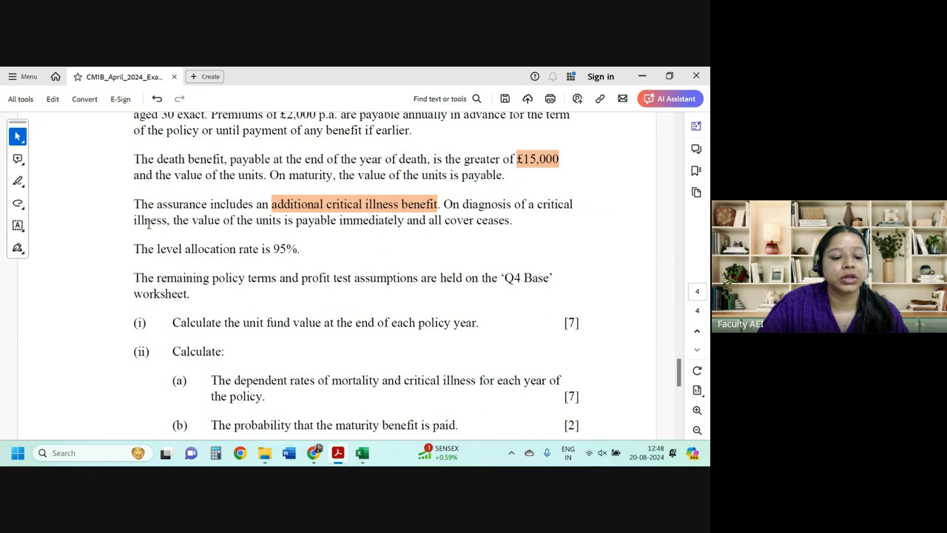
# Step: Highlight the 95% allocation rate in orange
pyautogui.moveTo(253, 221); pyautogui.dragTo(491, 222)
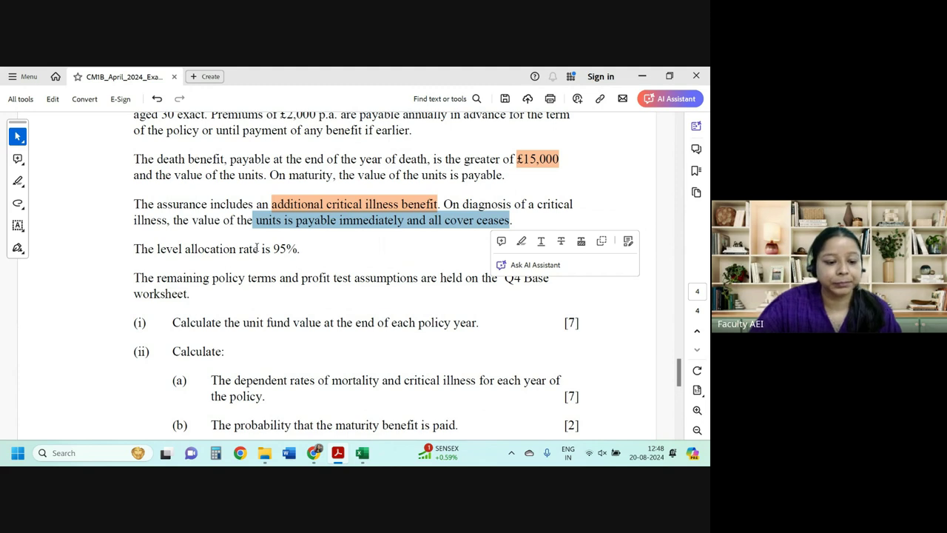
pyautogui.moveTo(273, 250); pyautogui.dragTo(299, 251)
pyautogui.click(327, 271)
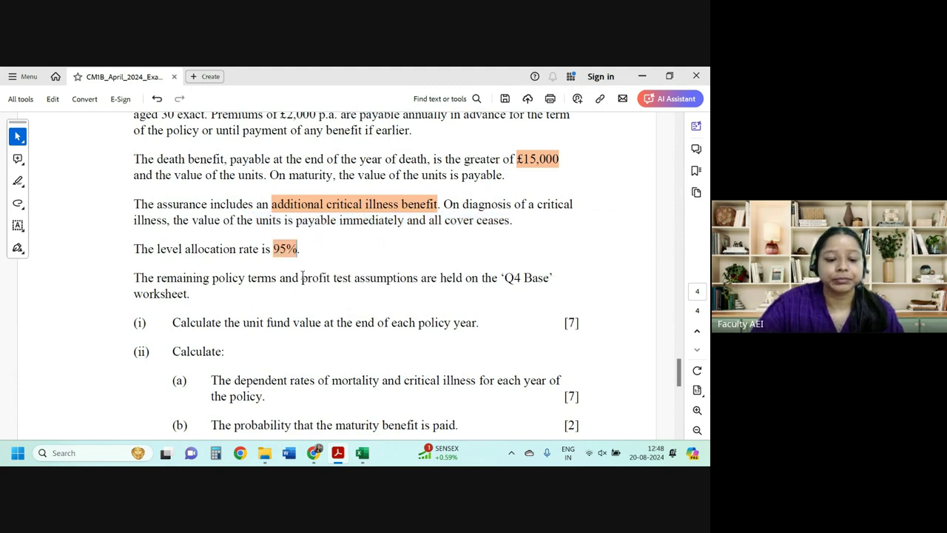
# Step: Scroll further through the question, then return to the Excel workbook
pyautogui.scroll(-2, 247, 275)
pyautogui.moveTo(211, 207); pyautogui.dragTo(287, 207)
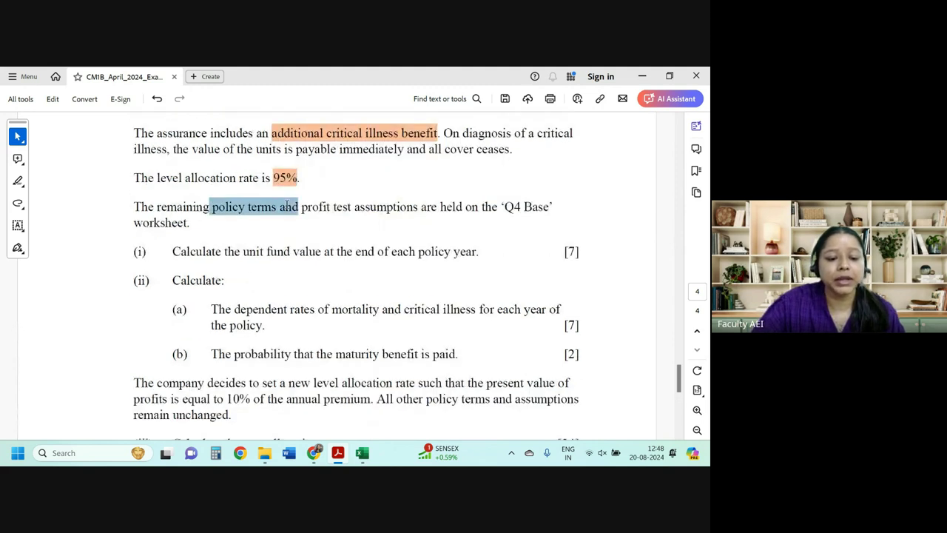
pyautogui.click(347, 207)
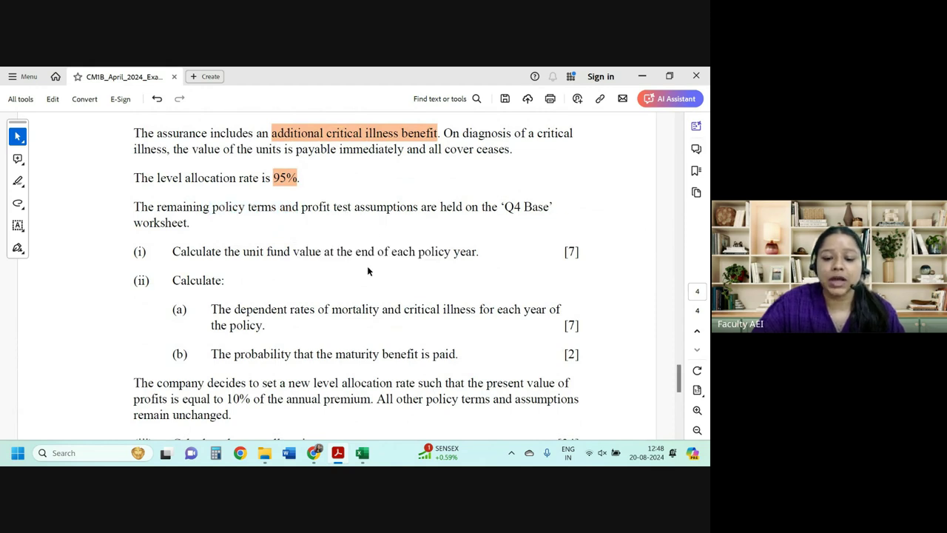
pyautogui.scroll(-2, 196, 264)
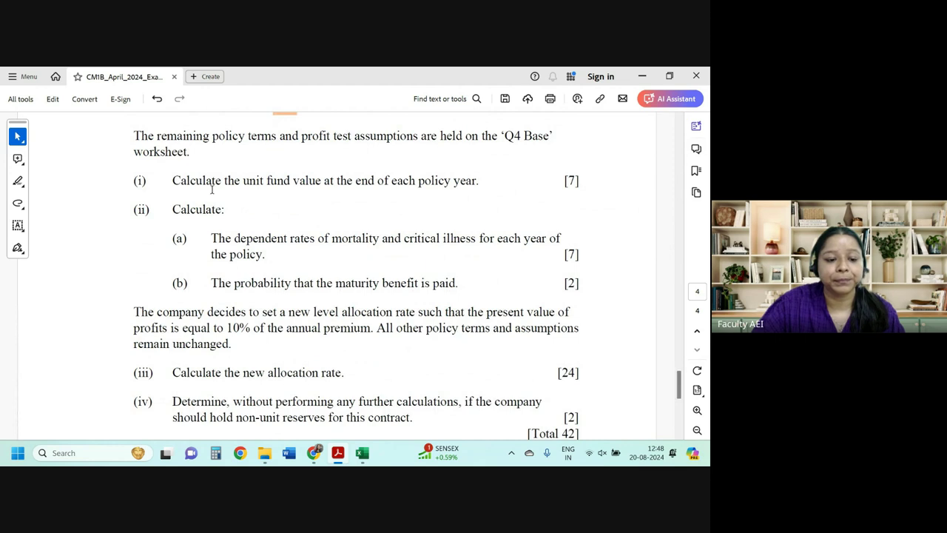
pyautogui.click(362, 452)
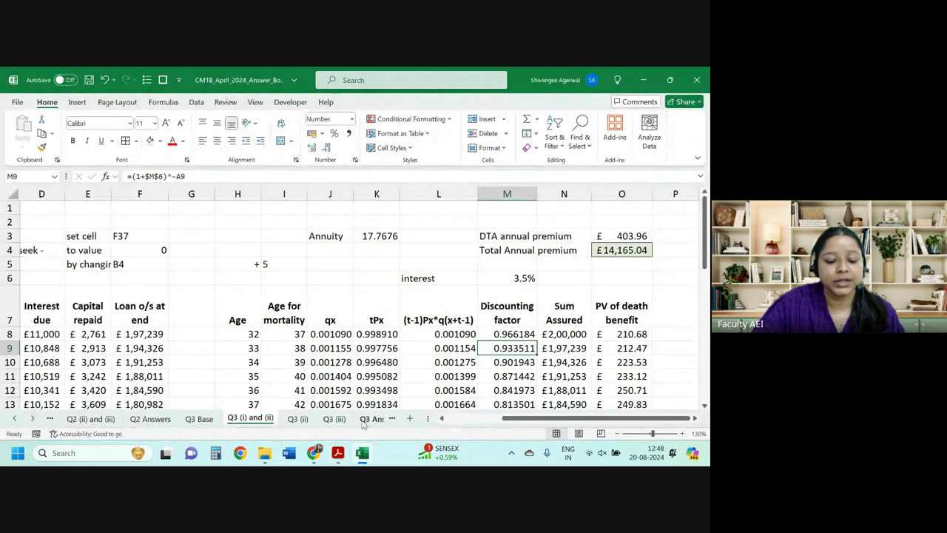
# Step: On Q4 Base, review the independent mortality and critical illness rate columns from age 30
pyautogui.click(374, 419)
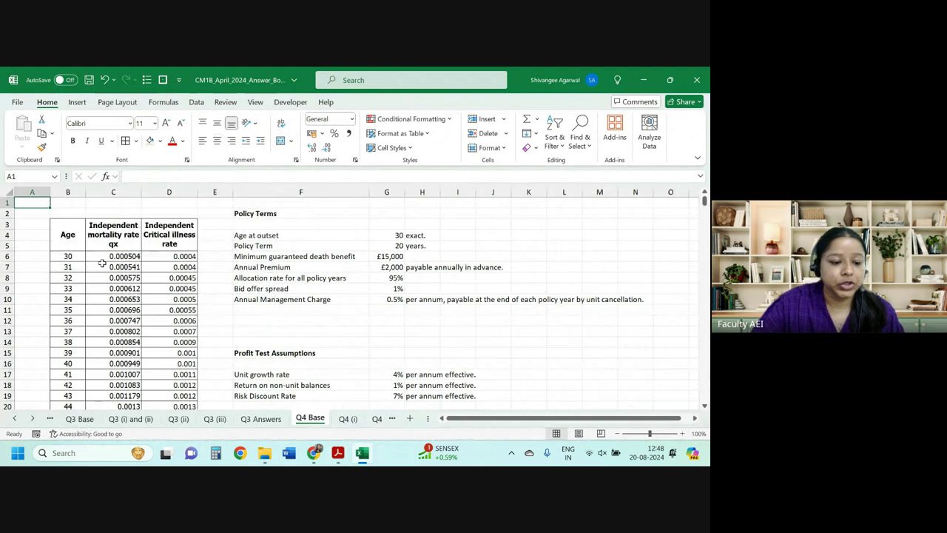
pyautogui.click(81, 257)
pyautogui.moveTo(84, 259); pyautogui.dragTo(126, 375)
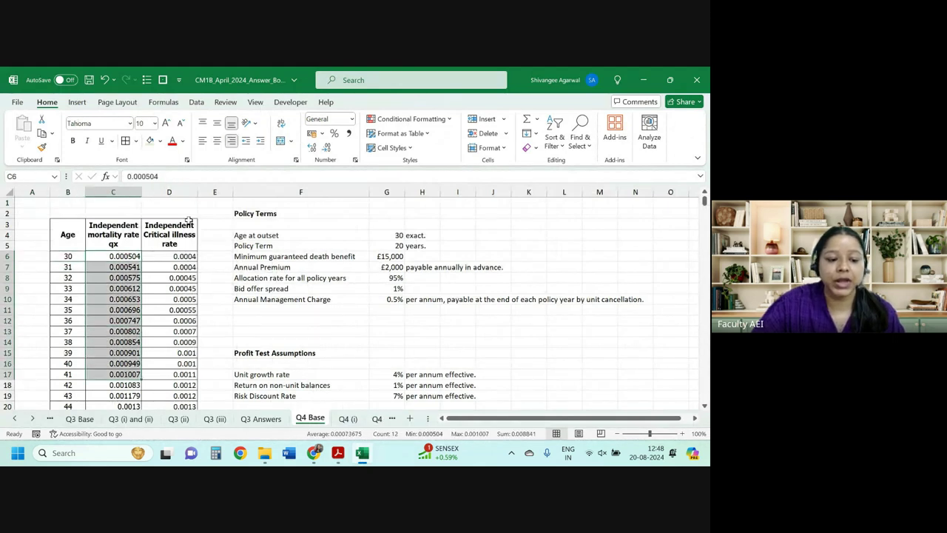
pyautogui.moveTo(185, 222); pyautogui.dragTo(186, 363)
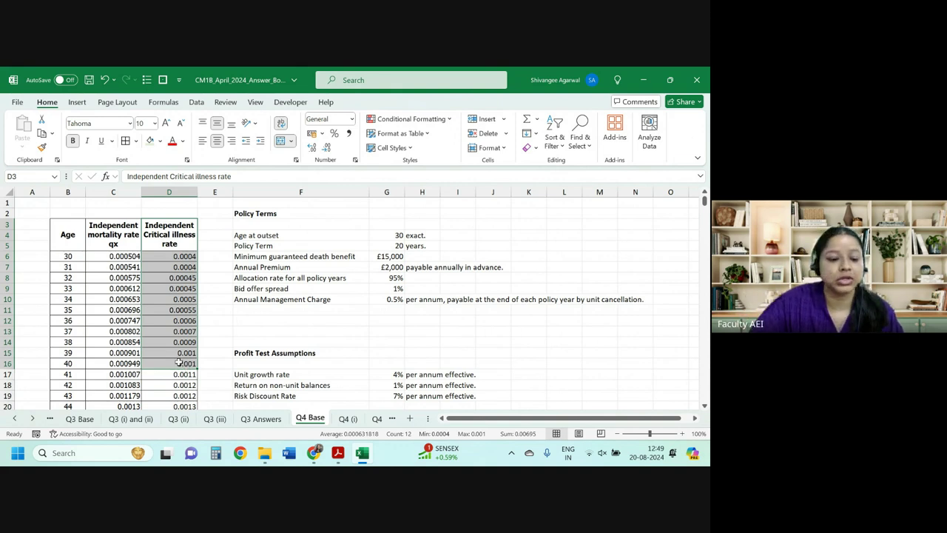
pyautogui.scroll(-6, 179, 361)
pyautogui.scroll(6, 179, 361)
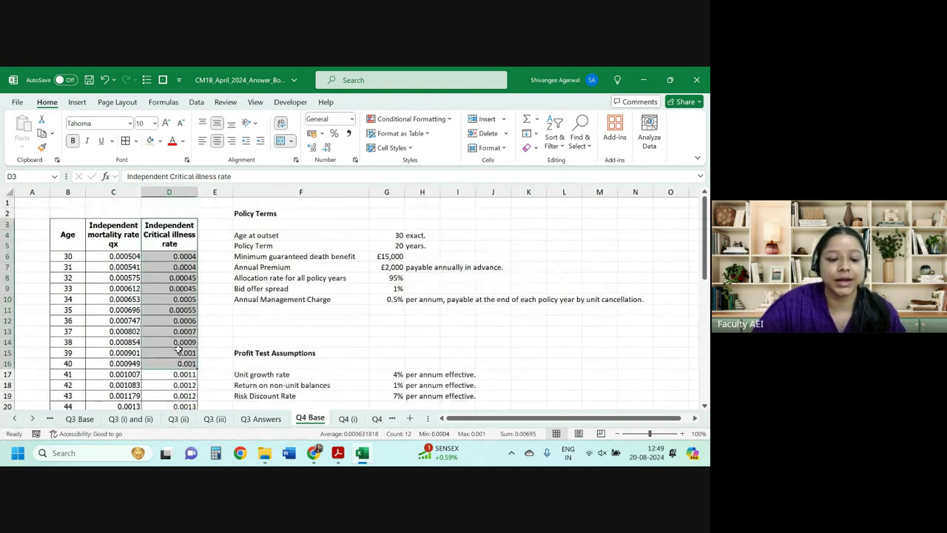
# Step: Check the policy terms: age at outset, 20-year term, minimum death benefit, £2,000 premium, 1% spread
pyautogui.click(389, 235)
pyautogui.click(381, 246)
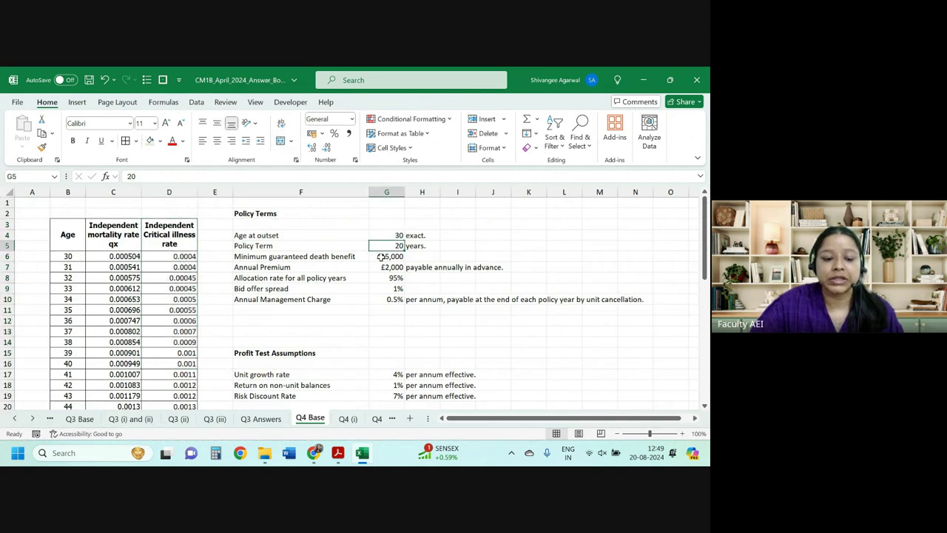
pyautogui.click(381, 257)
pyautogui.click(384, 268)
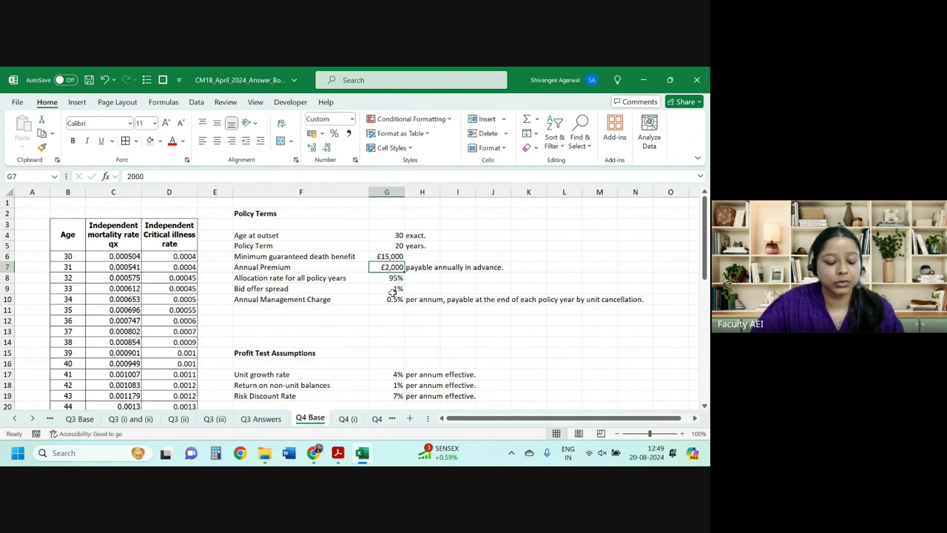
pyautogui.scroll(1, 392, 292)
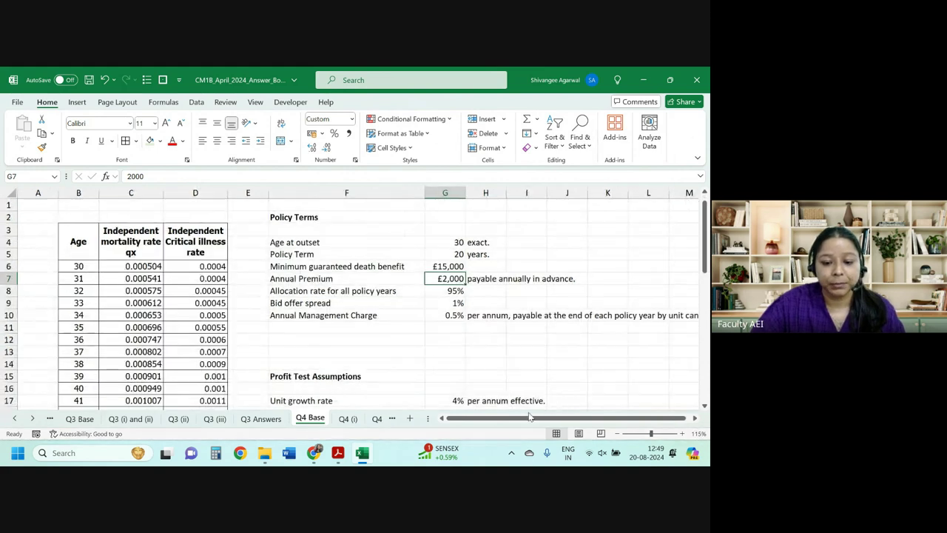
pyautogui.click(447, 303)
pyautogui.click(448, 328)
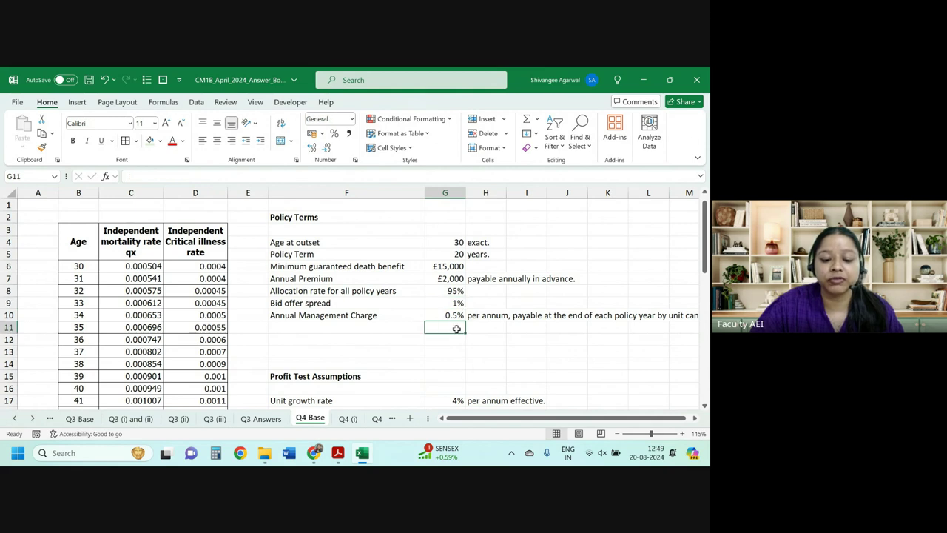
# Step: Review the profit test assumptions, including expenses and commission, then switch back to the PDF
pyautogui.scroll(-4, 449, 324)
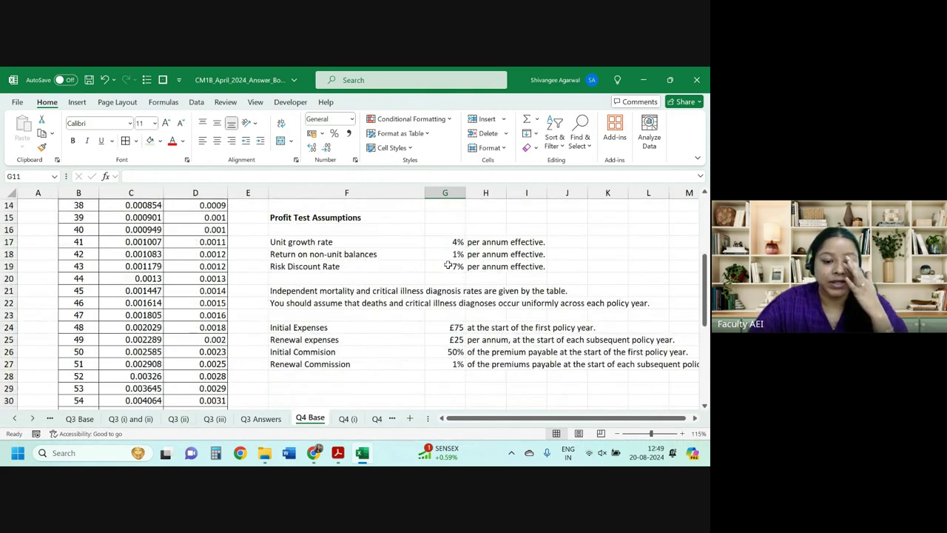
pyautogui.moveTo(449, 241); pyautogui.dragTo(449, 376)
pyautogui.moveTo(448, 327); pyautogui.dragTo(448, 364)
pyautogui.hotkey('alt', 'Tab')
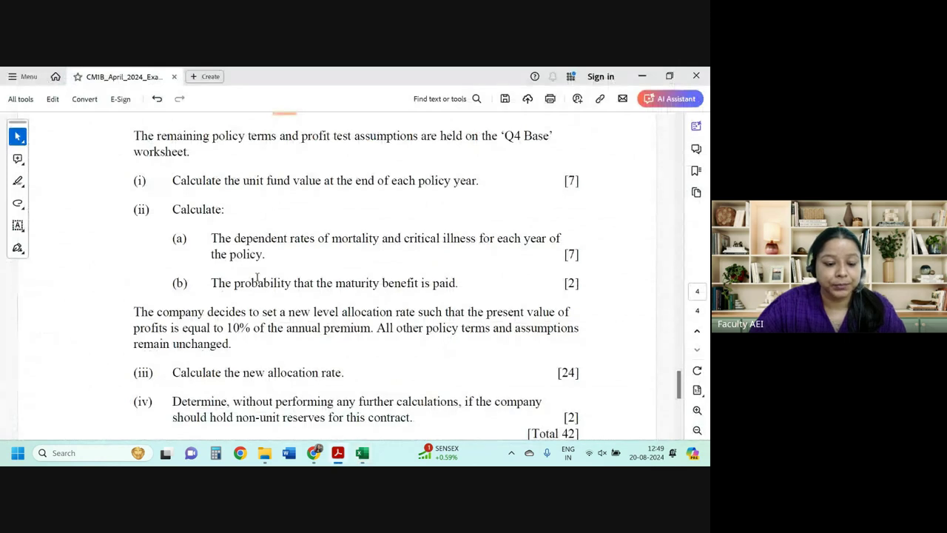
# Step: Reread part (i) about unit fund values at the end of each policy year, then return to Excel
pyautogui.scroll(-2, 257, 278)
pyautogui.scroll(3, 148, 257)
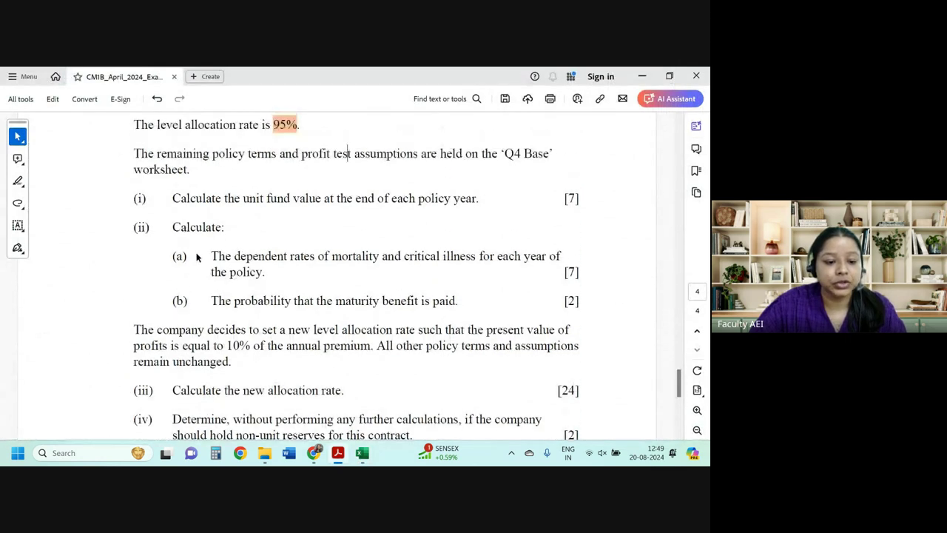
pyautogui.scroll(2, 197, 257)
pyautogui.moveTo(173, 269); pyautogui.dragTo(468, 273)
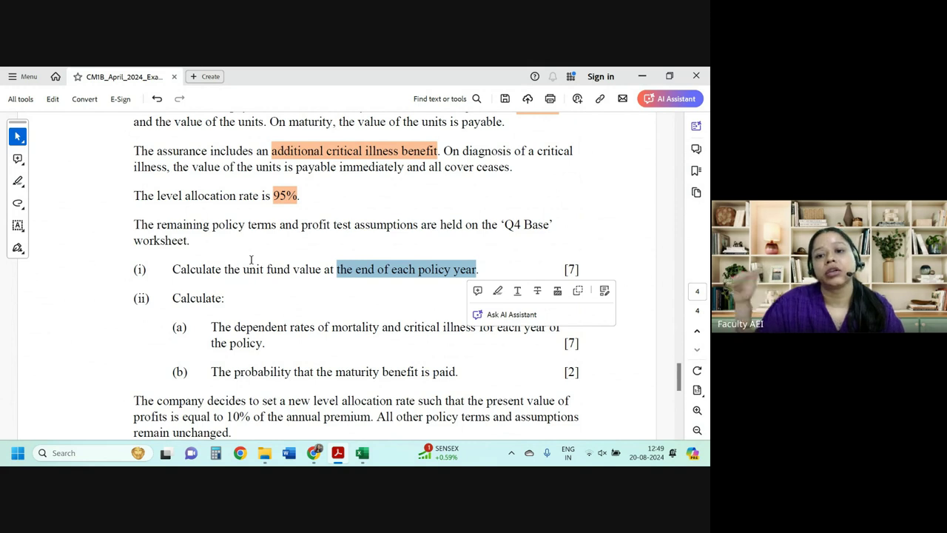
pyautogui.hotkey('alt', 'Tab')
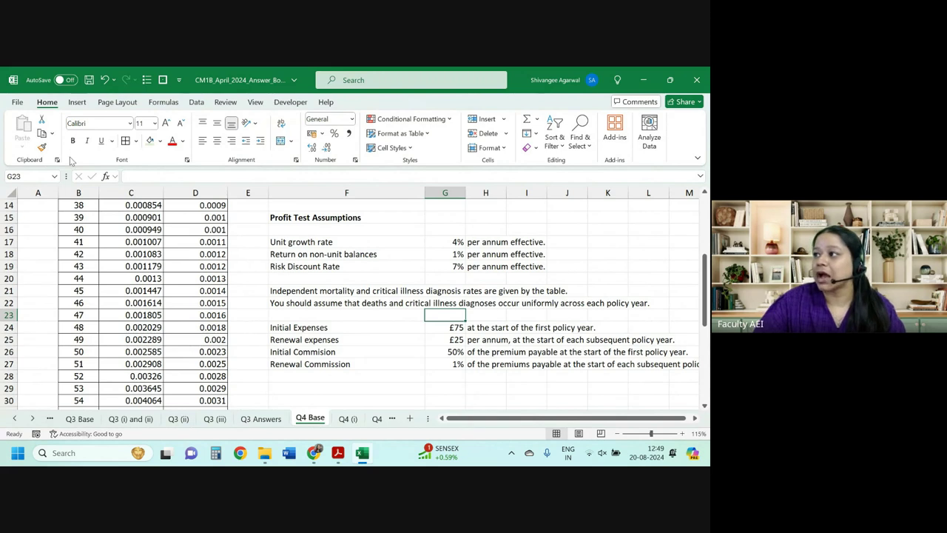
# Step: On the Q4 (i) sheet, link the year 1 premium in D4 to ='Q4 Base'!$G$7
pyautogui.click(342, 419)
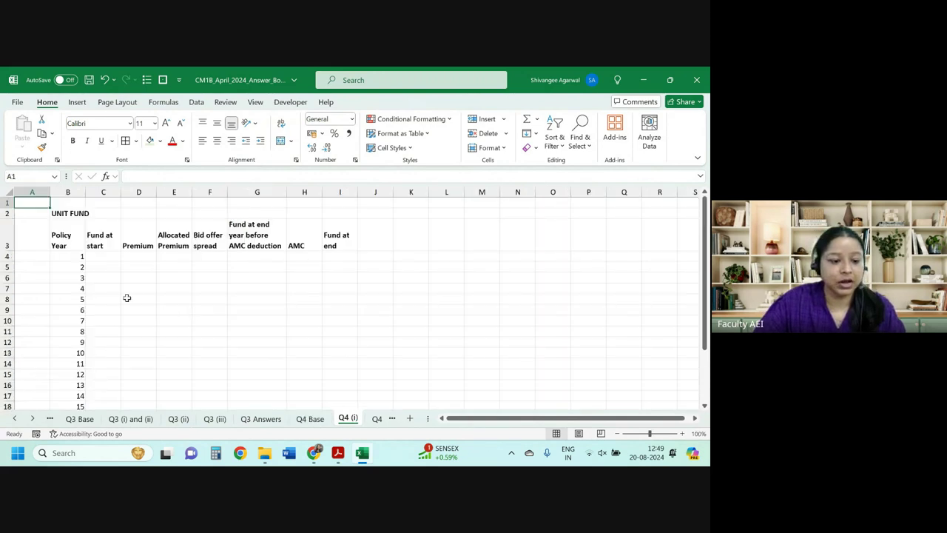
pyautogui.click(126, 268)
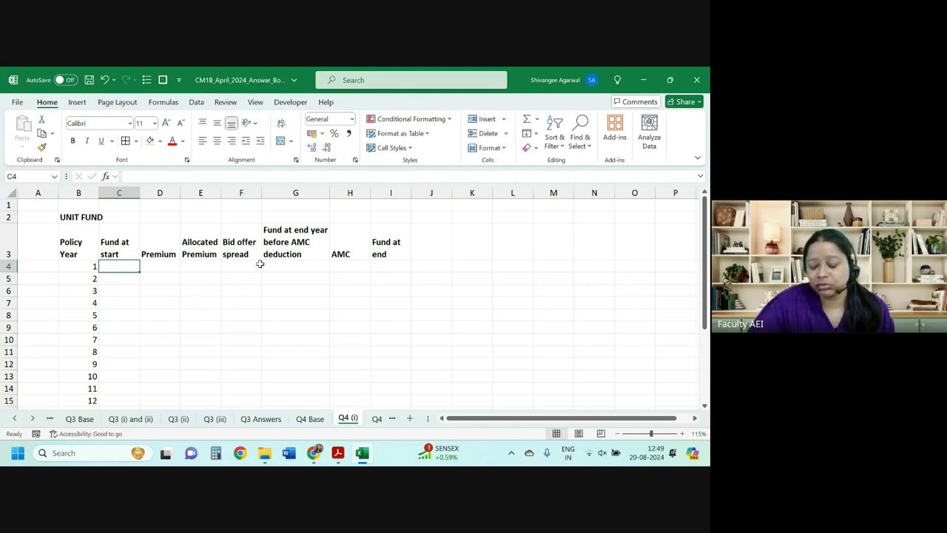
pyautogui.click(157, 271)
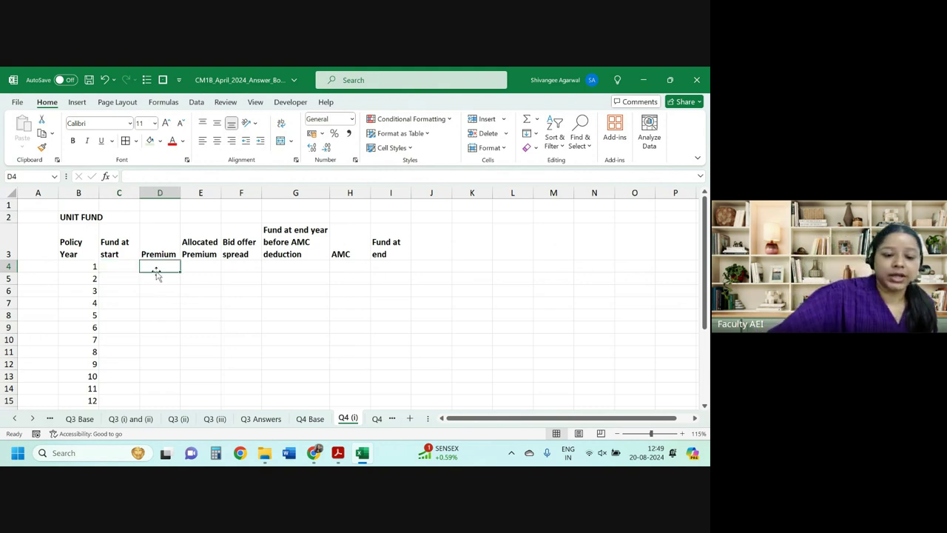
pyautogui.write('=')
pyautogui.click(310, 419)
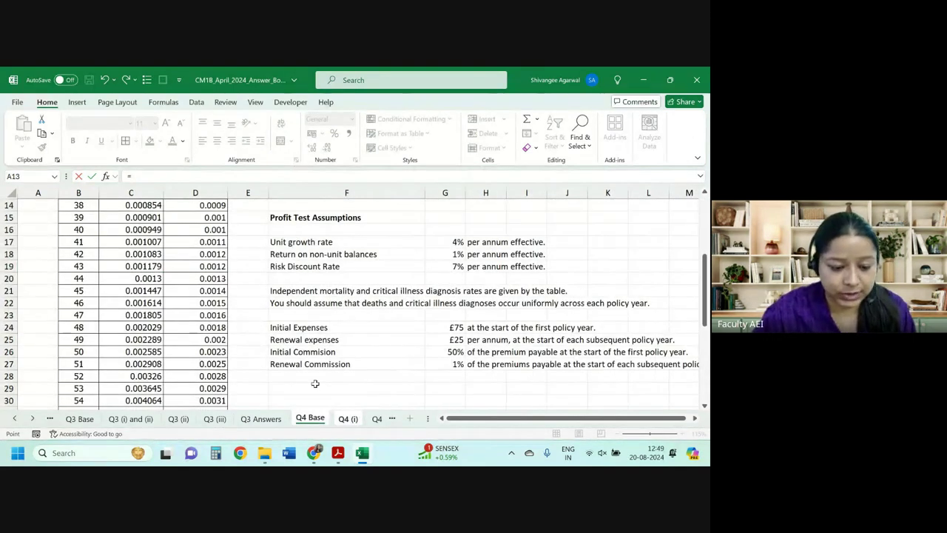
pyautogui.scroll(4, 313, 383)
pyautogui.click(450, 278)
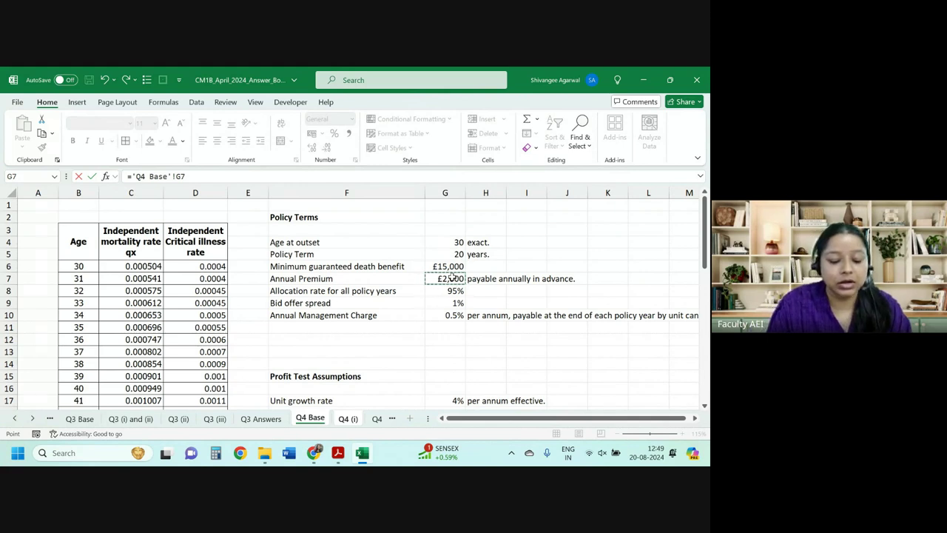
pyautogui.press('Return')
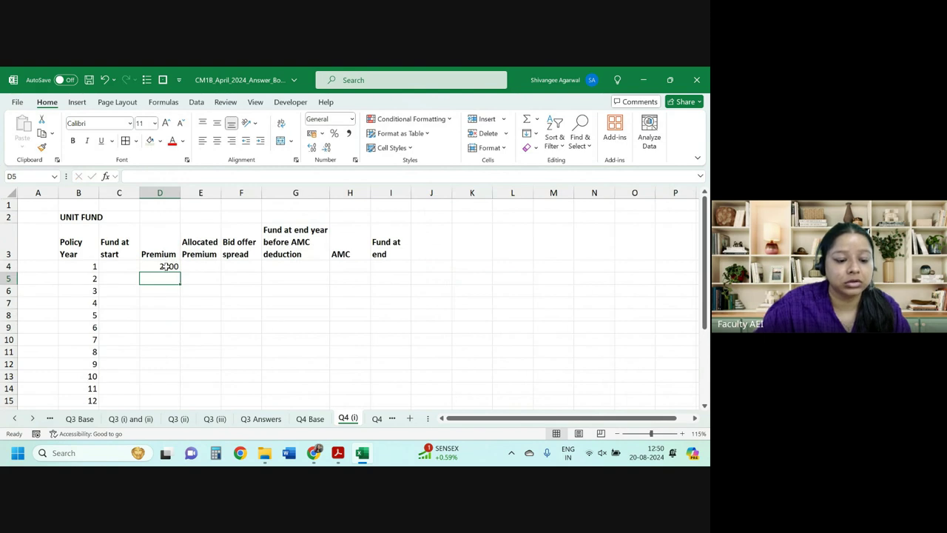
# Step: Copy the premium down all policy years, show it as 2000.00, and autofit column D
pyautogui.click(166, 266)
pyautogui.doubleClick(180, 273)
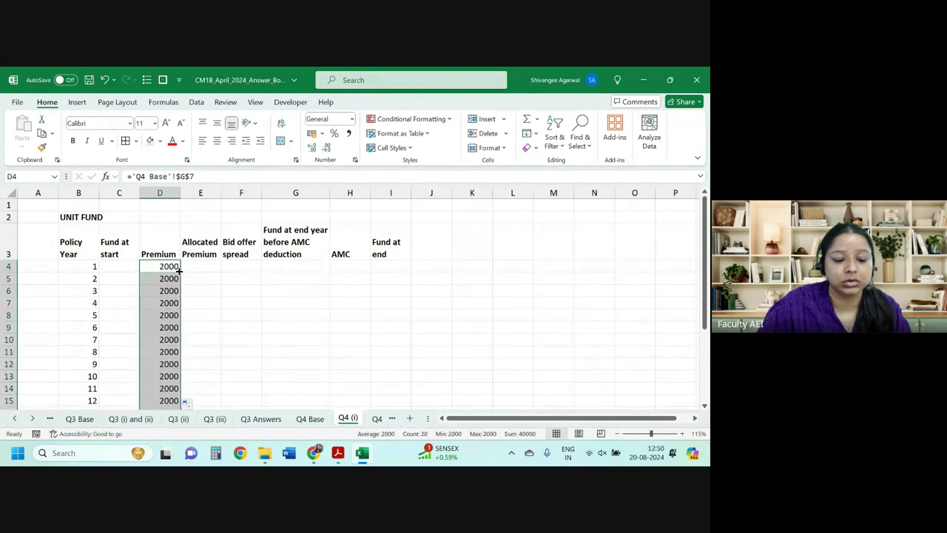
pyautogui.click(311, 148)
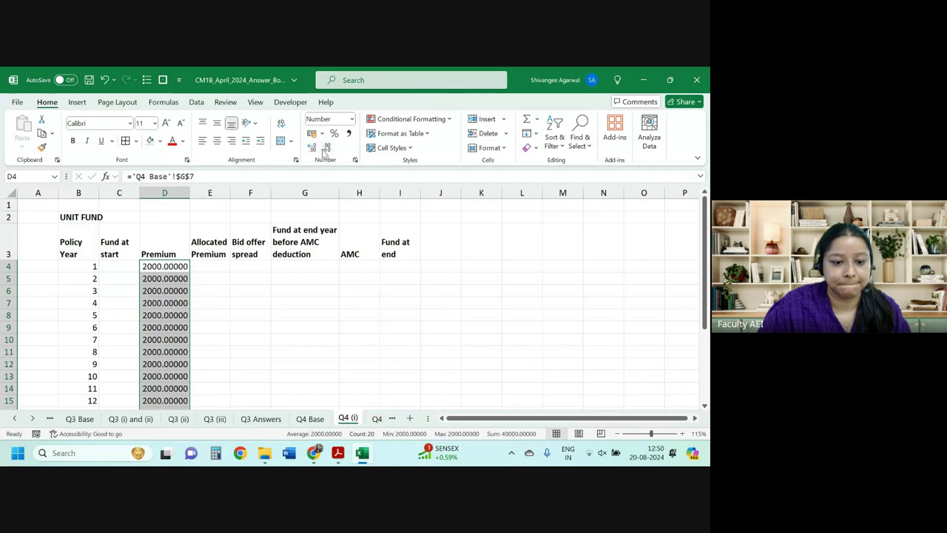
pyautogui.click(325, 149)
pyautogui.click(325, 149)
pyautogui.click(326, 149)
pyautogui.doubleClick(190, 193)
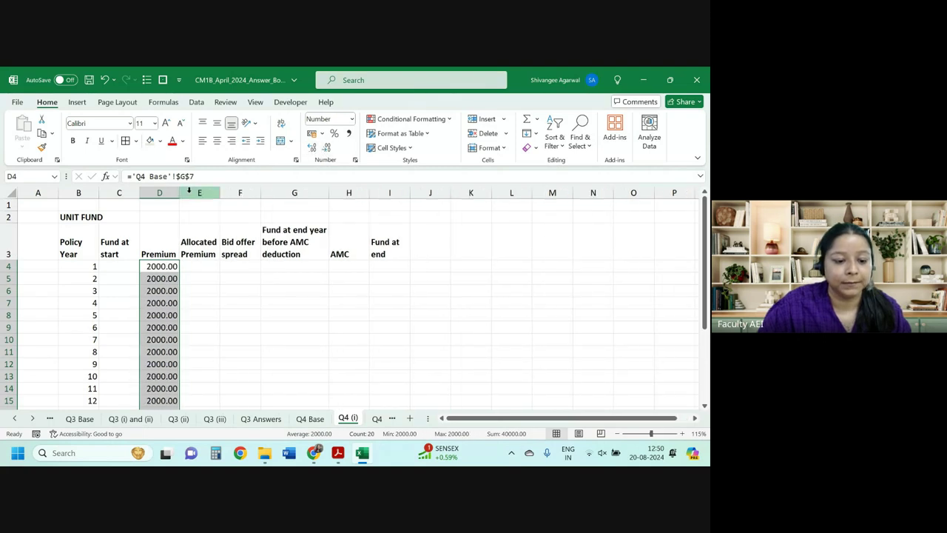
pyautogui.click(197, 193)
# Step: Enter the year 1 allocated premium in E4 as D4 times the absolute 95% rate, 'Q4 Base'!$G$8
pyautogui.click(195, 266)
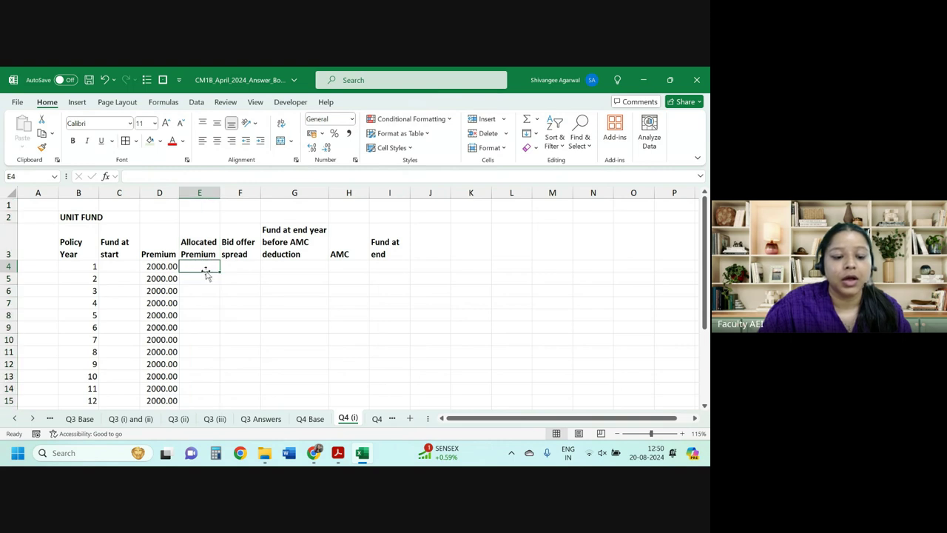
pyautogui.click(247, 267)
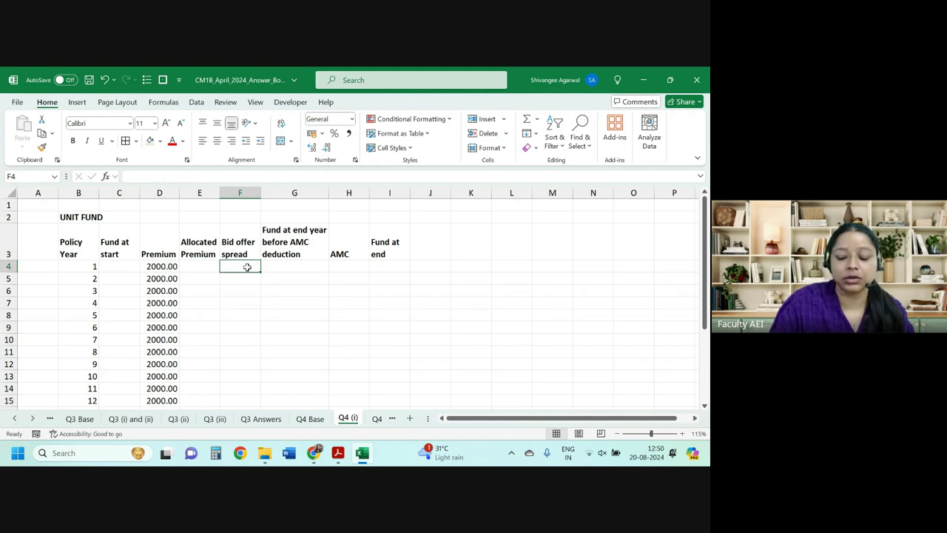
pyautogui.write('=')
pyautogui.press('Escape')
pyautogui.press('Left')
pyautogui.press('Left')
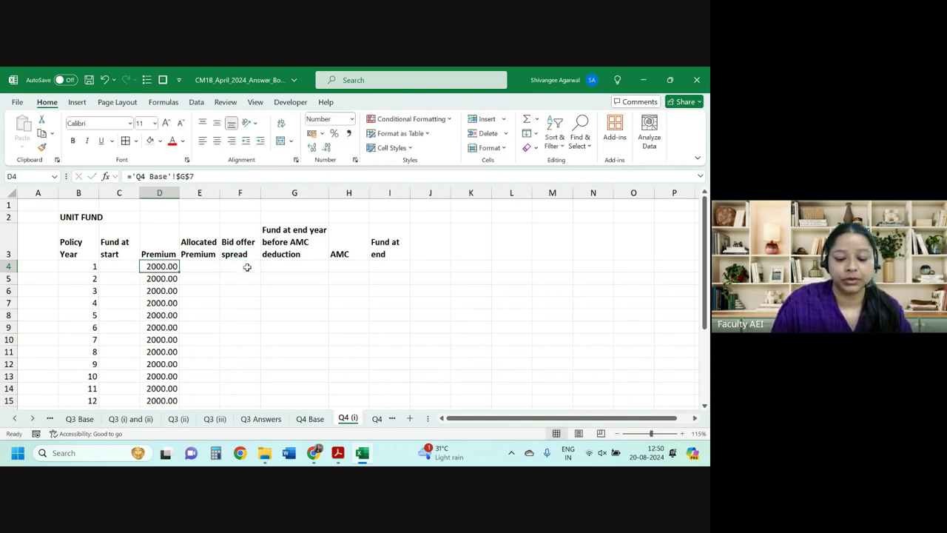
pyautogui.press('Right')
pyautogui.write('=')
pyautogui.press('Left')
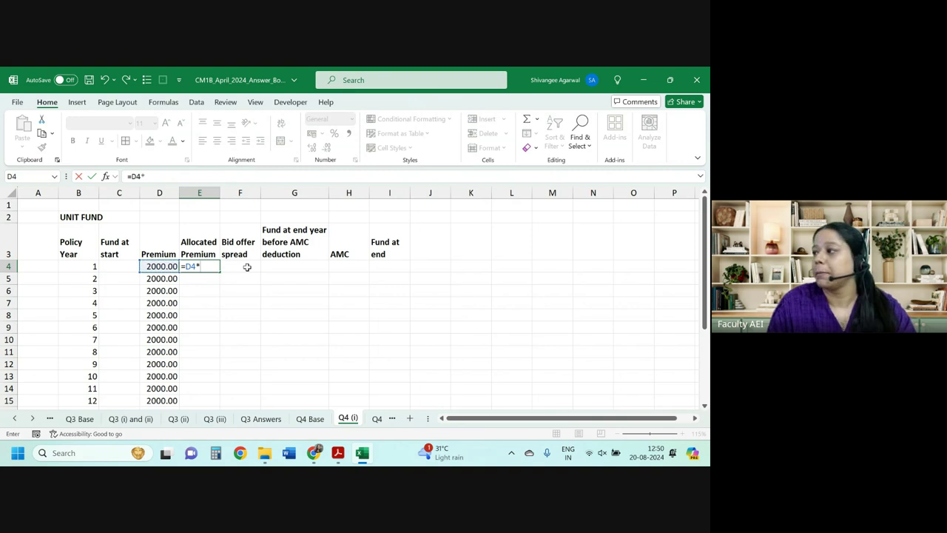
pyautogui.write('*')
pyautogui.click(310, 419)
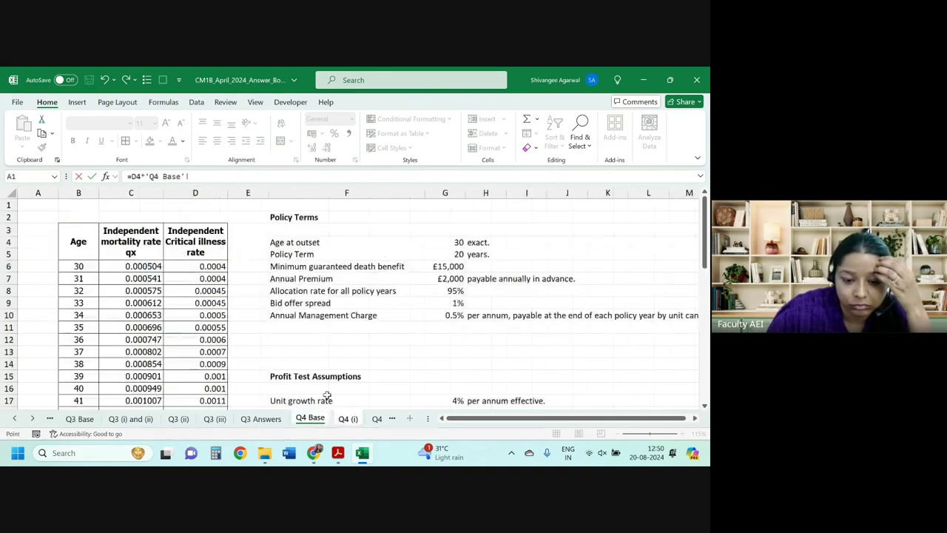
pyautogui.click(441, 291)
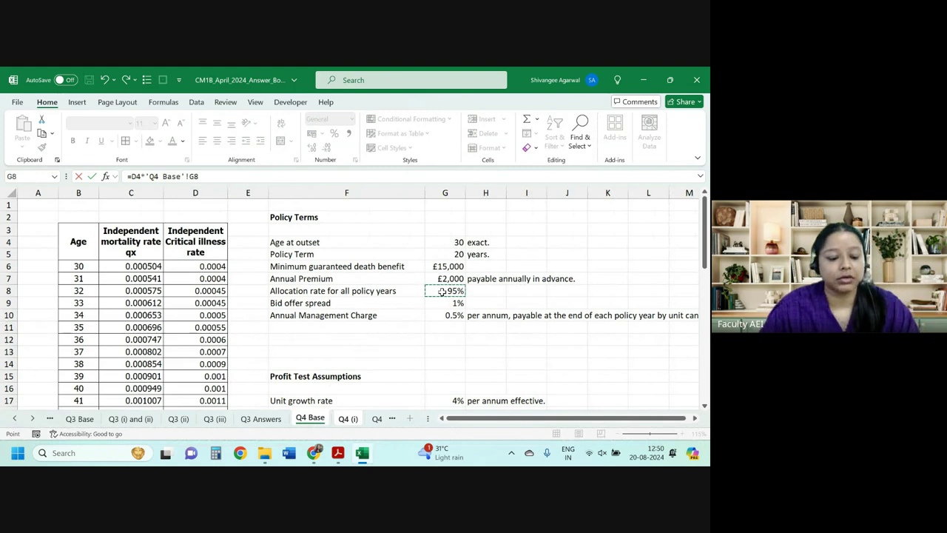
pyautogui.press('F4')
pyautogui.press('Return')
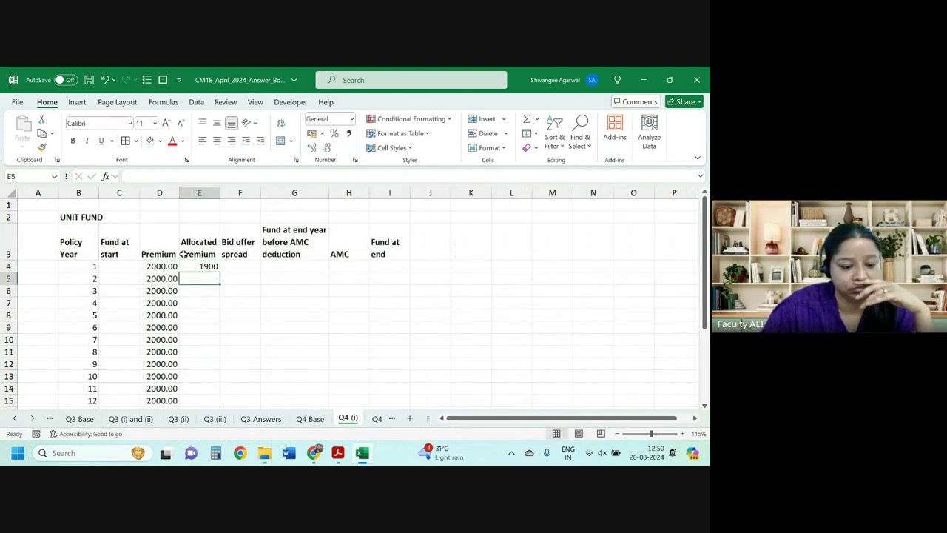
# Step: Copy the allocated premium down all years, shown as 1900.00, with column E autofitted
pyautogui.click(209, 265)
pyautogui.doubleClick(220, 272)
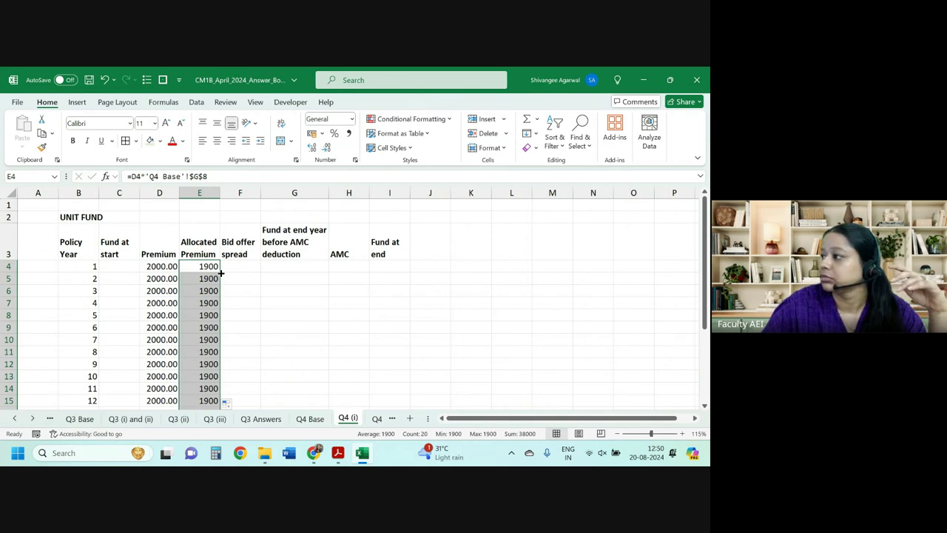
pyautogui.click(312, 148)
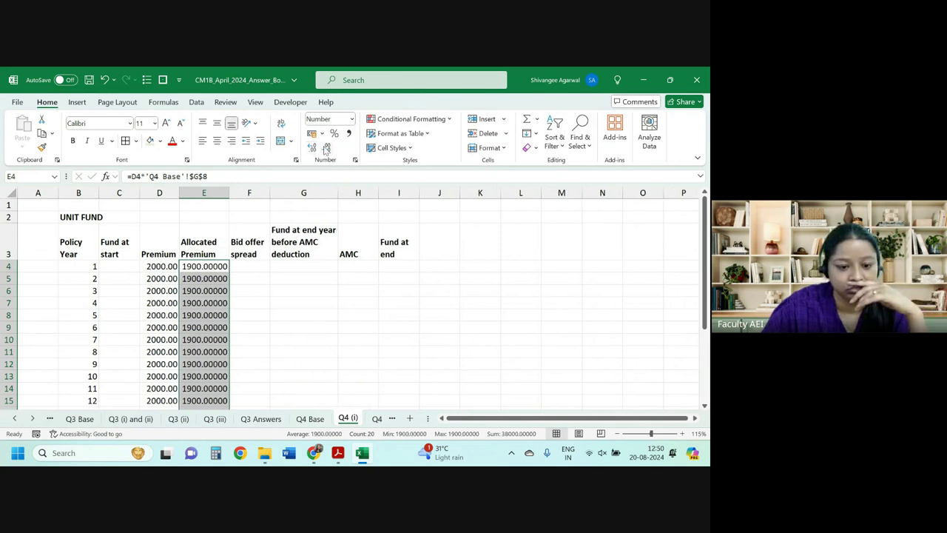
pyautogui.click(326, 147)
pyautogui.click(327, 147)
pyautogui.click(327, 147)
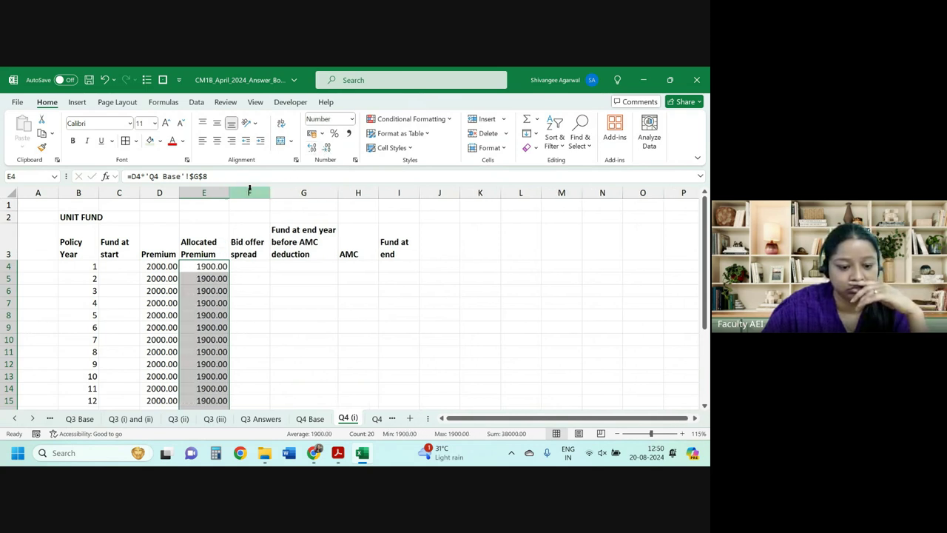
pyautogui.doubleClick(229, 192)
pyautogui.click(241, 266)
pyautogui.write('=')
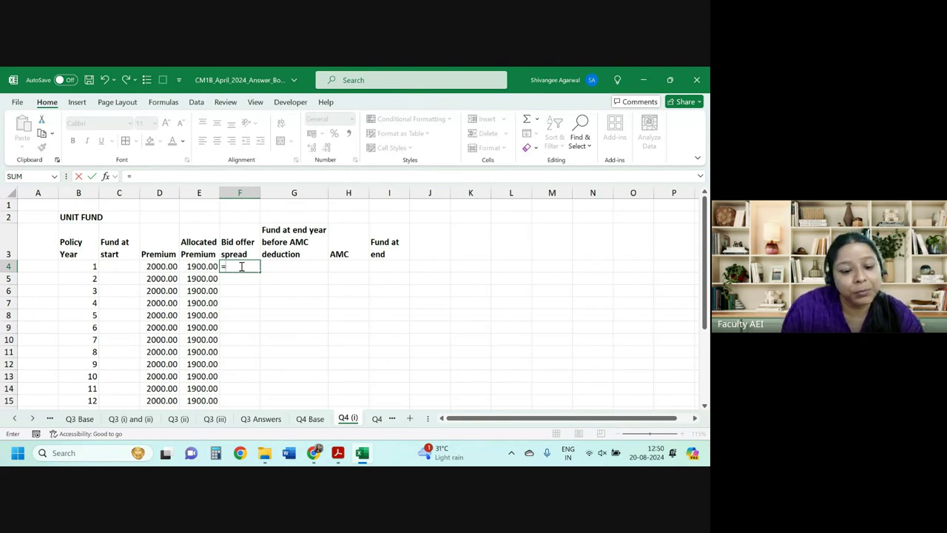
# Step: Complete the year 1 bid offer spread in F4 as E4 times the absolute 1% spread, 'Q4 Base'!$G$9
pyautogui.press('Left')
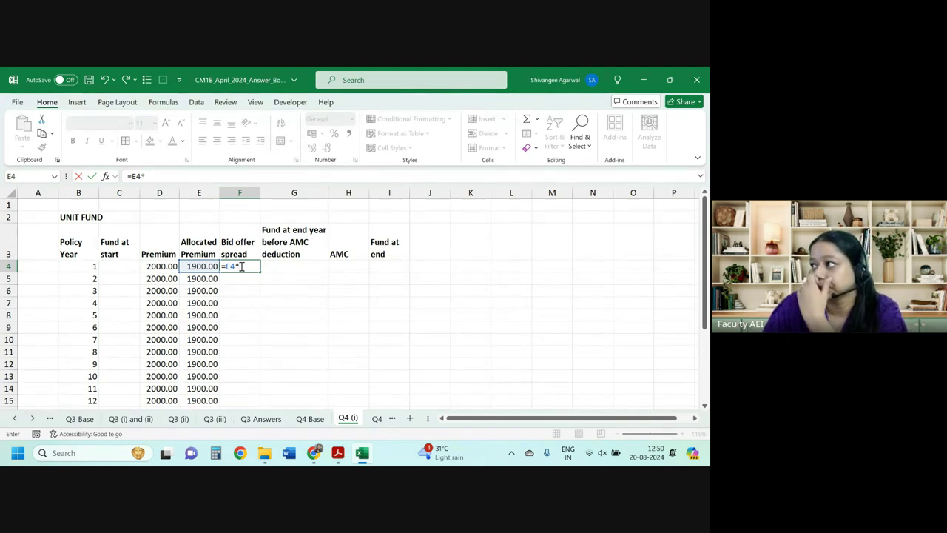
pyautogui.click(310, 418)
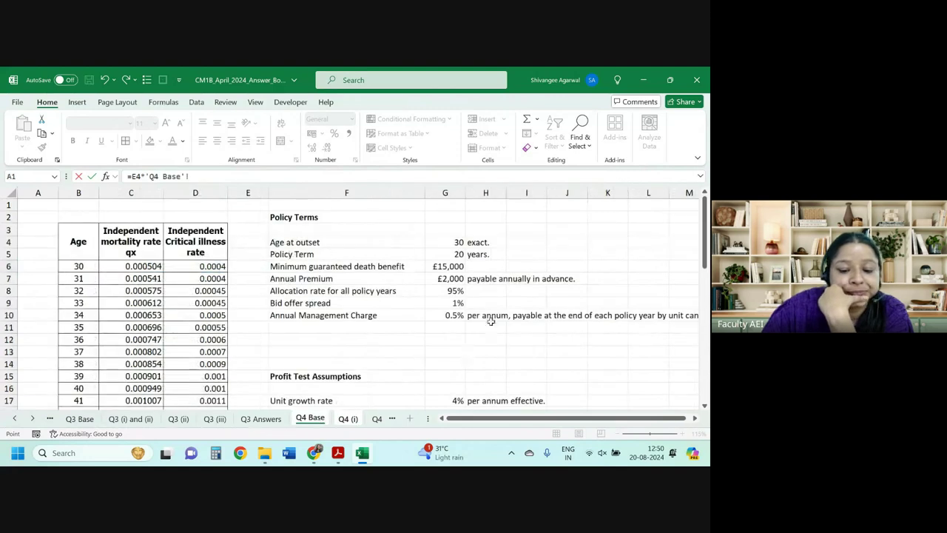
pyautogui.click(454, 303)
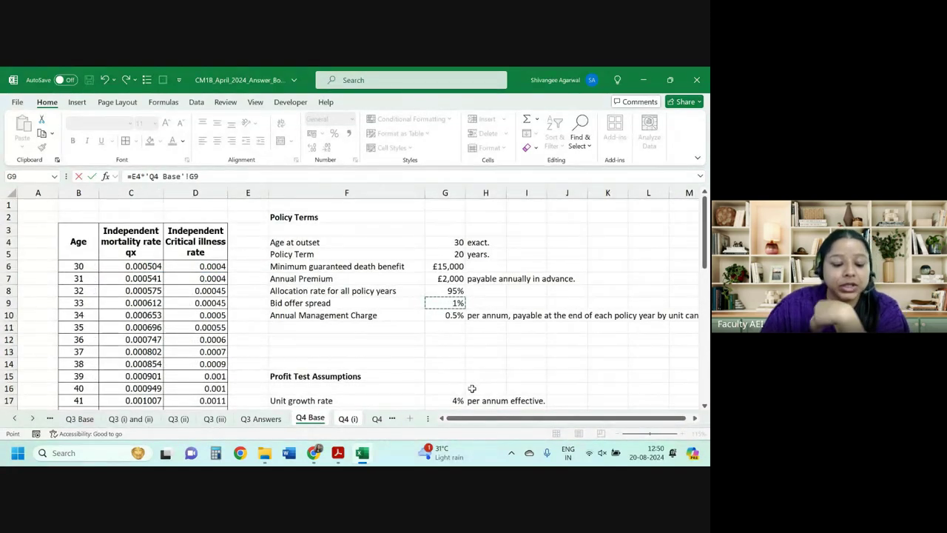
pyautogui.press('F4')
pyautogui.press('Return')
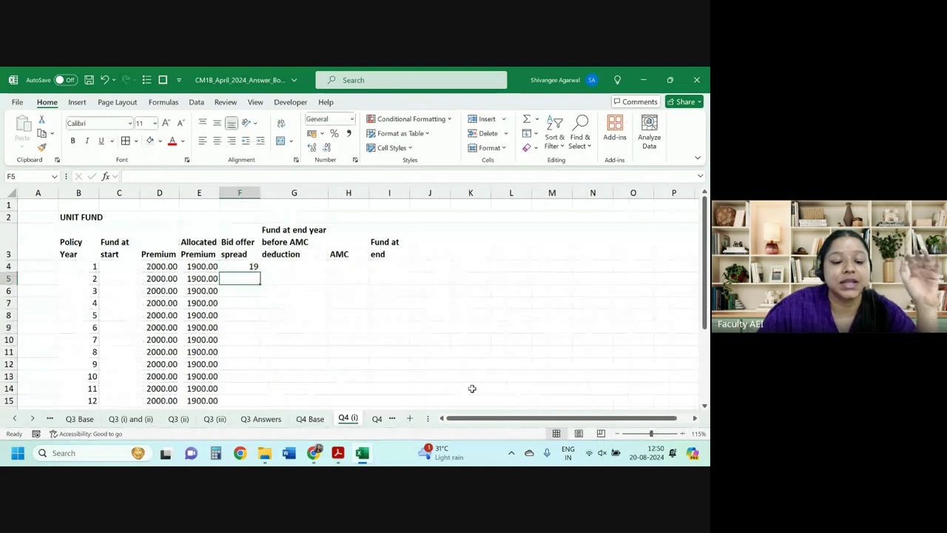
# Step: Show the spread to two decimals, copy 19.00 down all years, and check both formulas
pyautogui.click(253, 269)
pyautogui.click(327, 148)
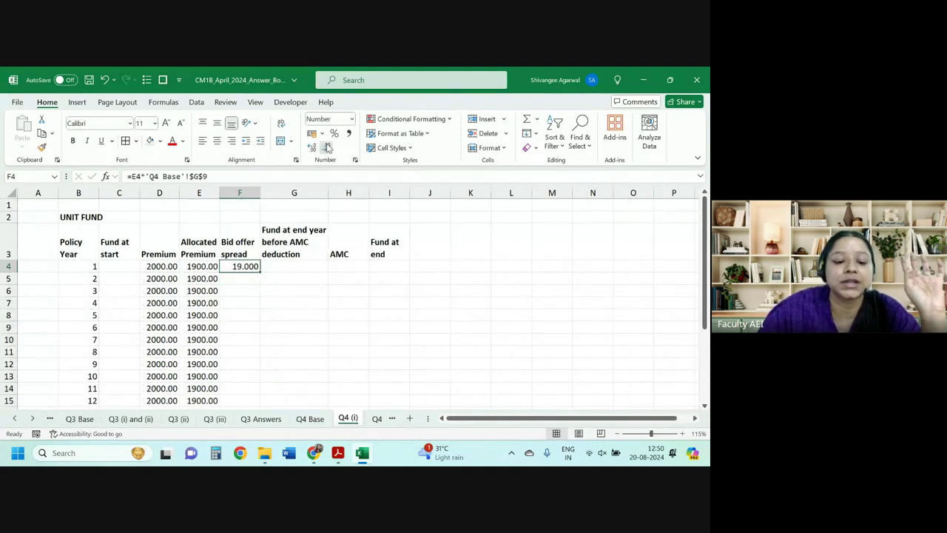
pyautogui.click(327, 148)
pyautogui.doubleClick(259, 272)
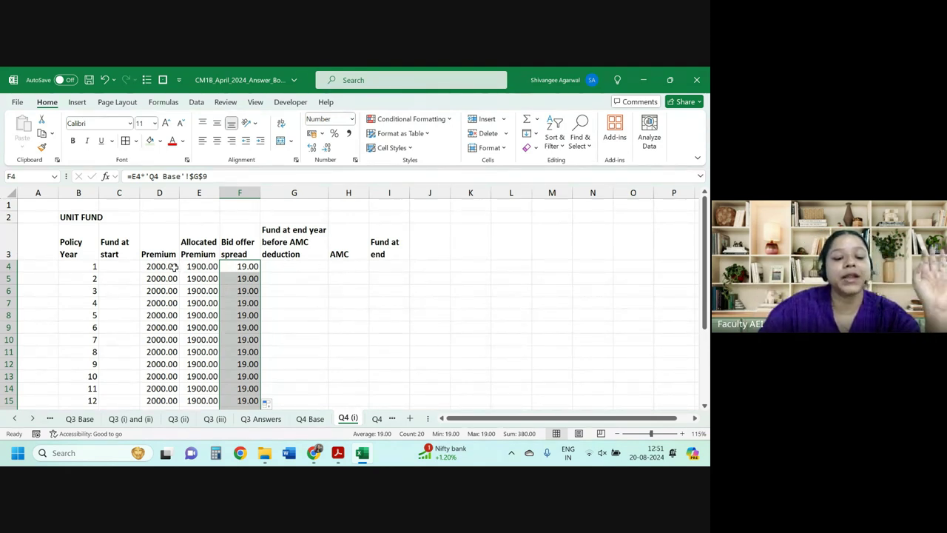
pyautogui.click(201, 268)
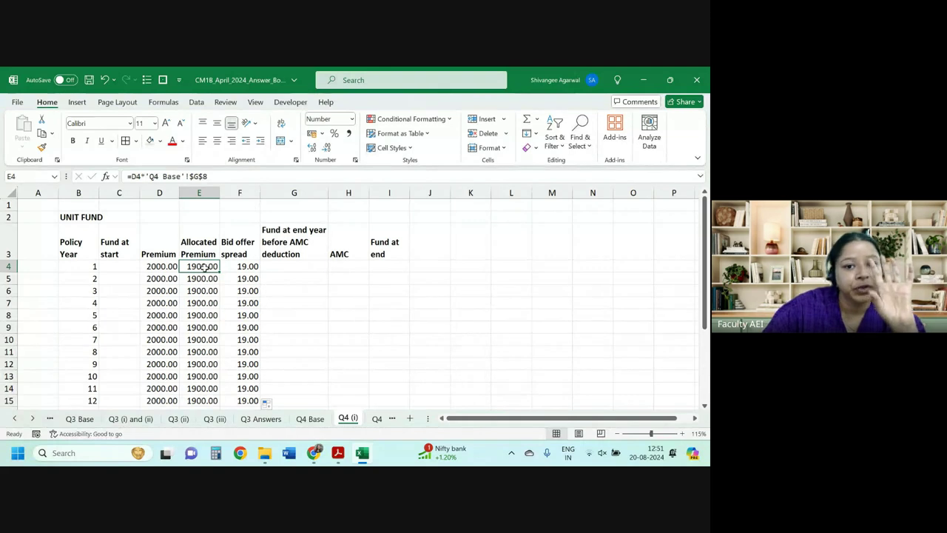
pyautogui.click(236, 269)
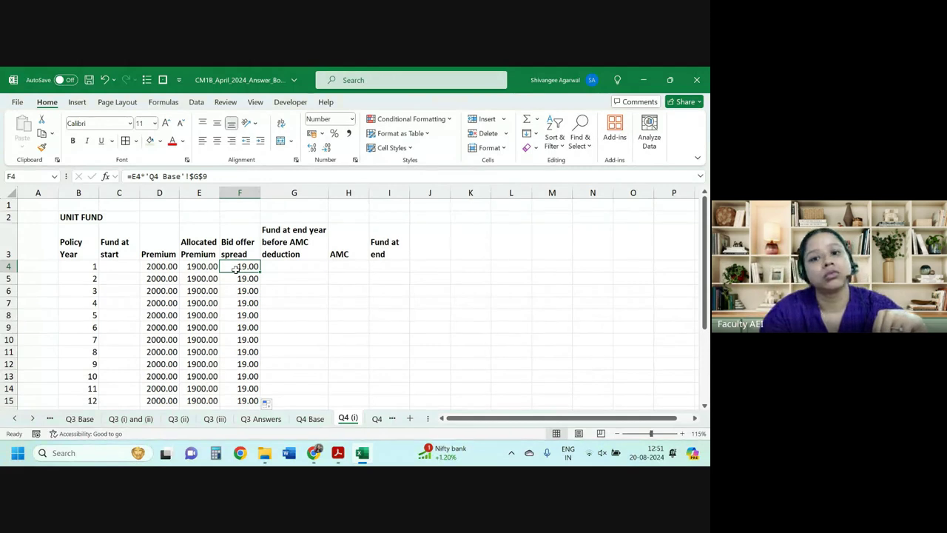
# Step: Enter G4's fund-before-AMC formula as (C4+E4-F4) times the Q4 Base 4% growth rate in G17
pyautogui.moveTo(273, 266); pyautogui.dragTo(276, 257)
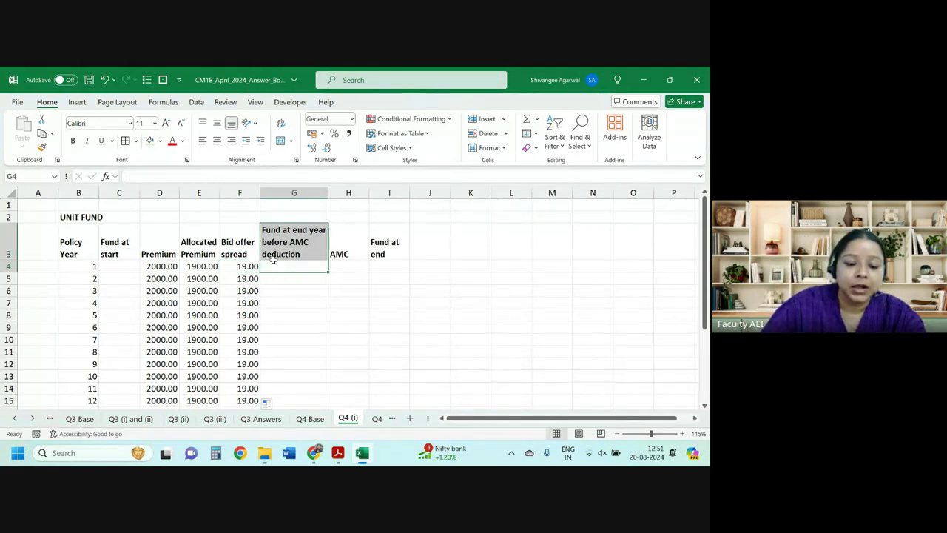
pyautogui.click(276, 267)
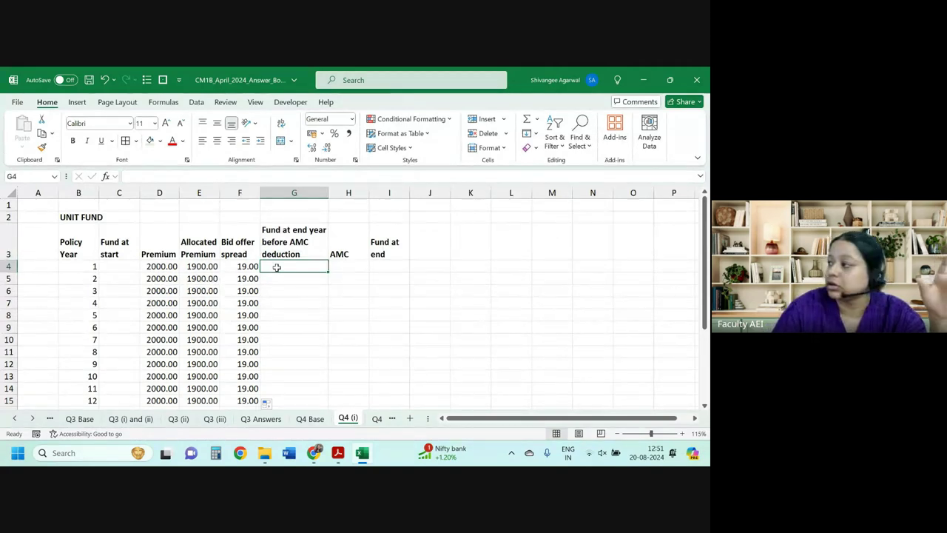
pyautogui.write('=(')
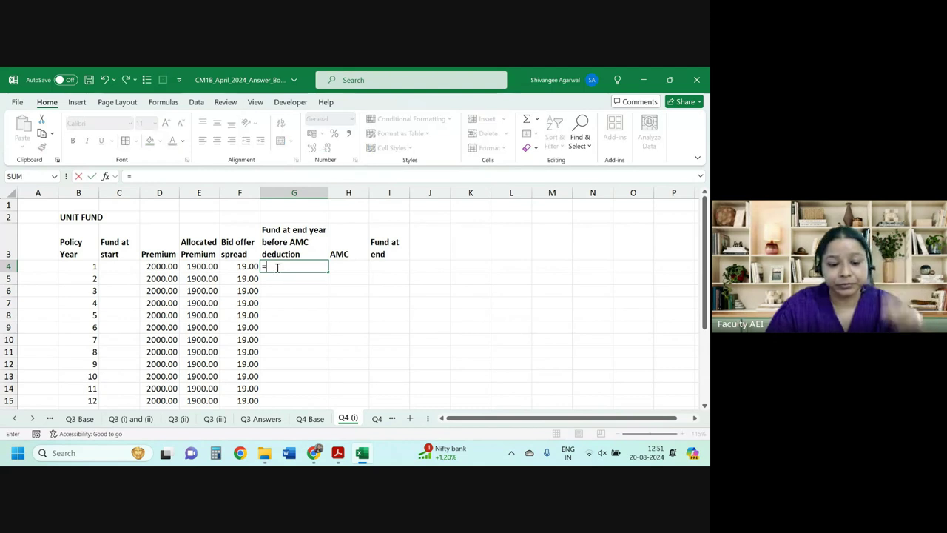
pyautogui.press('Left')
pyautogui.press('Left')
pyautogui.press('Left')
pyautogui.press('Left')
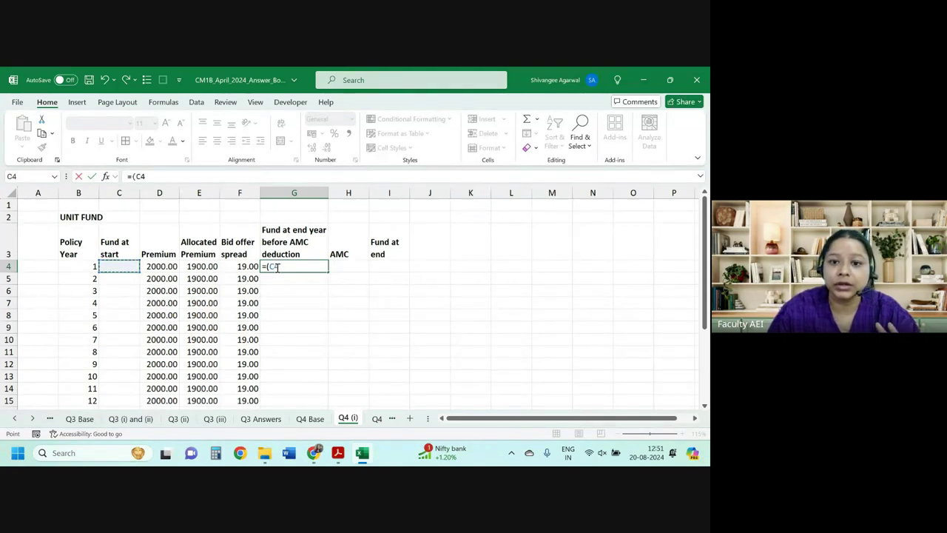
pyautogui.write('+C4')
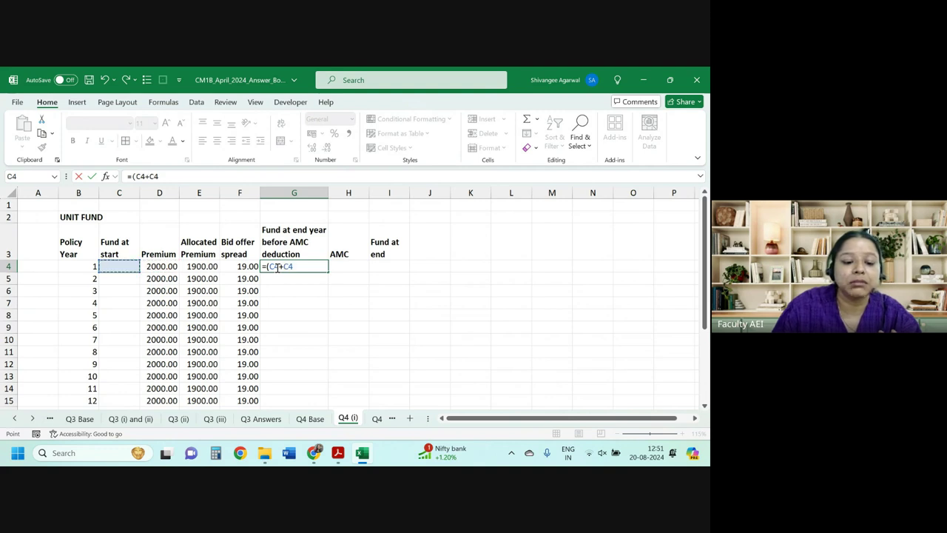
pyautogui.press('Right')
pyautogui.press('Right')
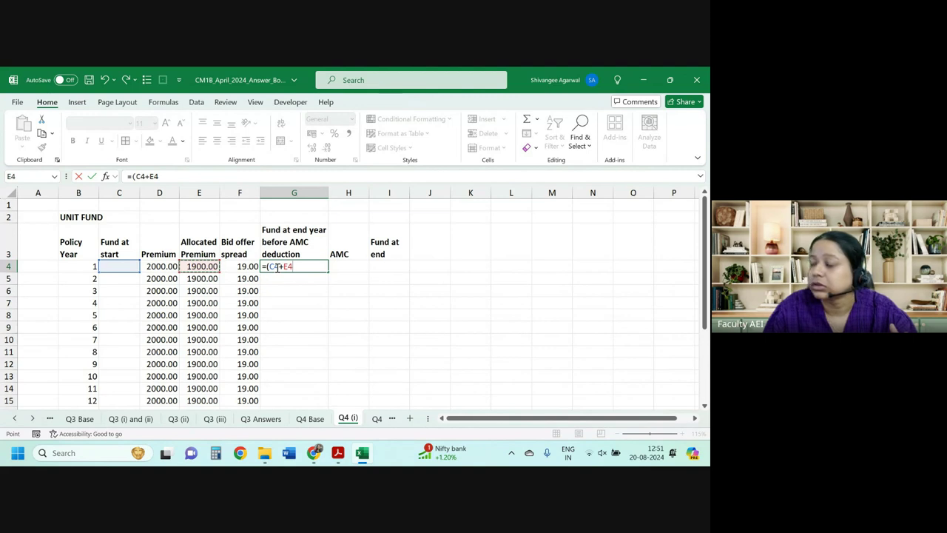
pyautogui.write('-')
pyautogui.press('Left')
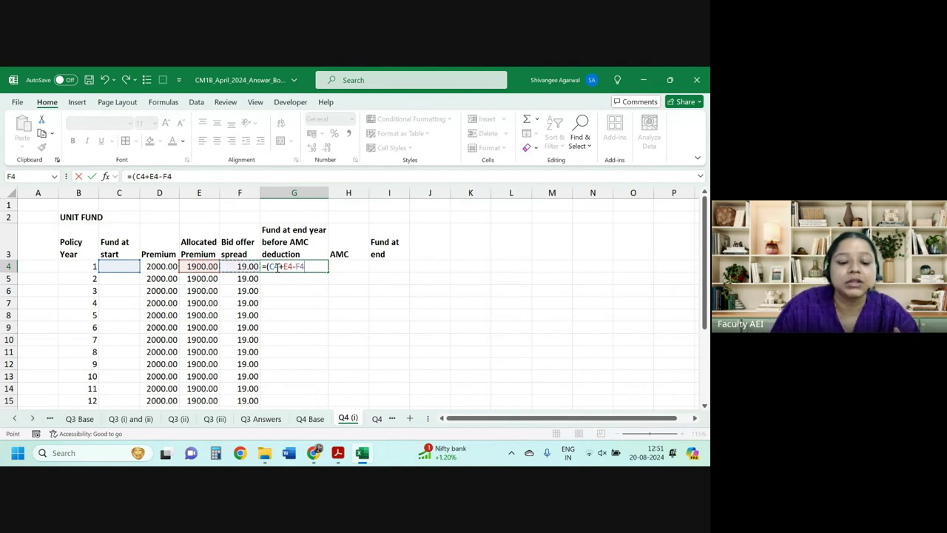
pyautogui.write(')')
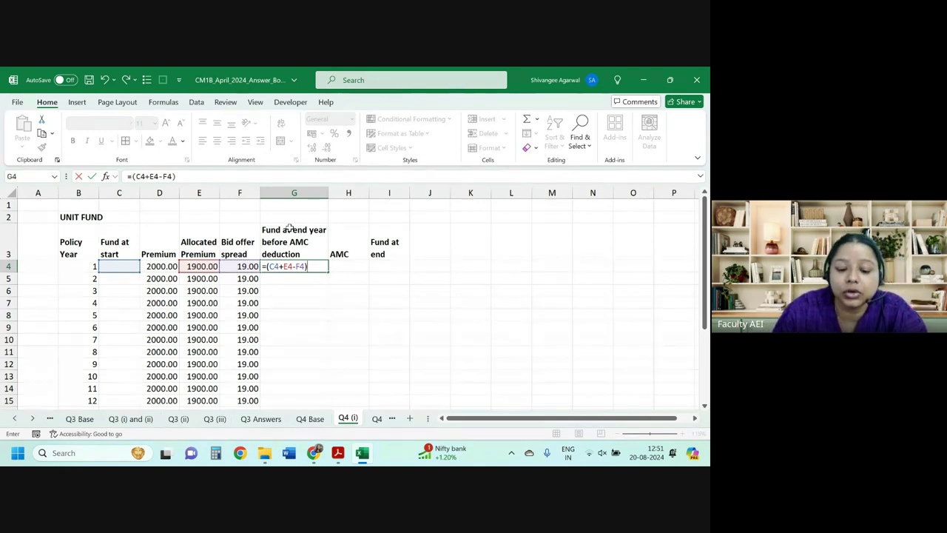
pyautogui.write('*')
pyautogui.click(306, 419)
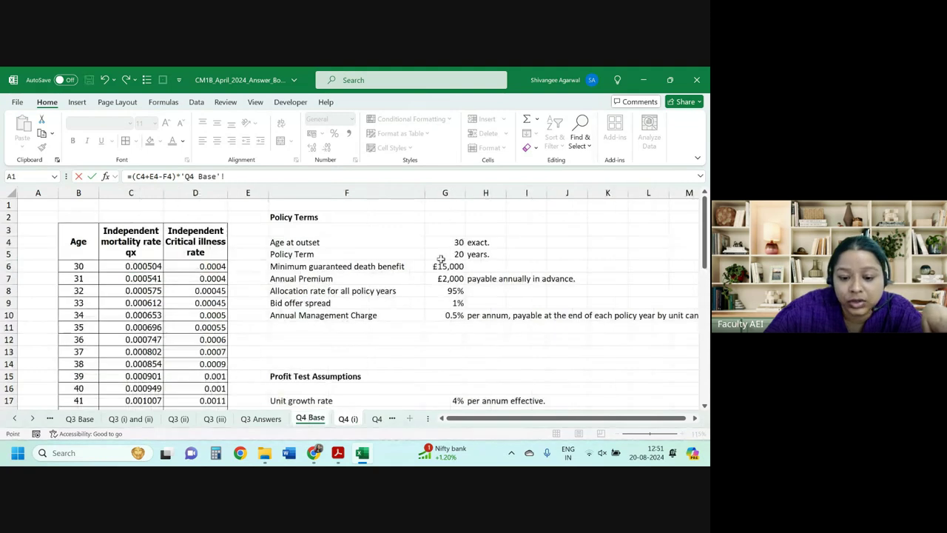
pyautogui.scroll(-2, 441, 317)
pyautogui.click(452, 326)
pyautogui.scroll(-1, 455, 327)
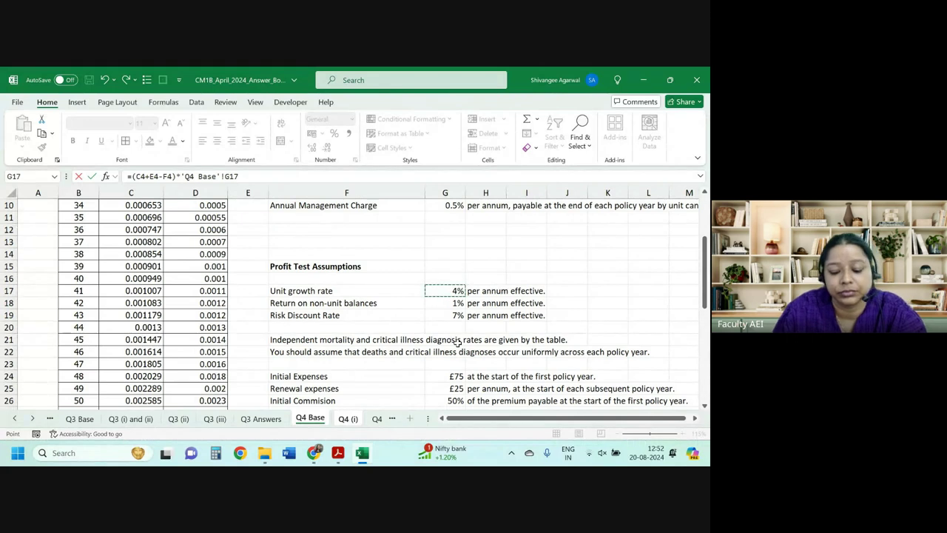
pyautogui.press('Return')
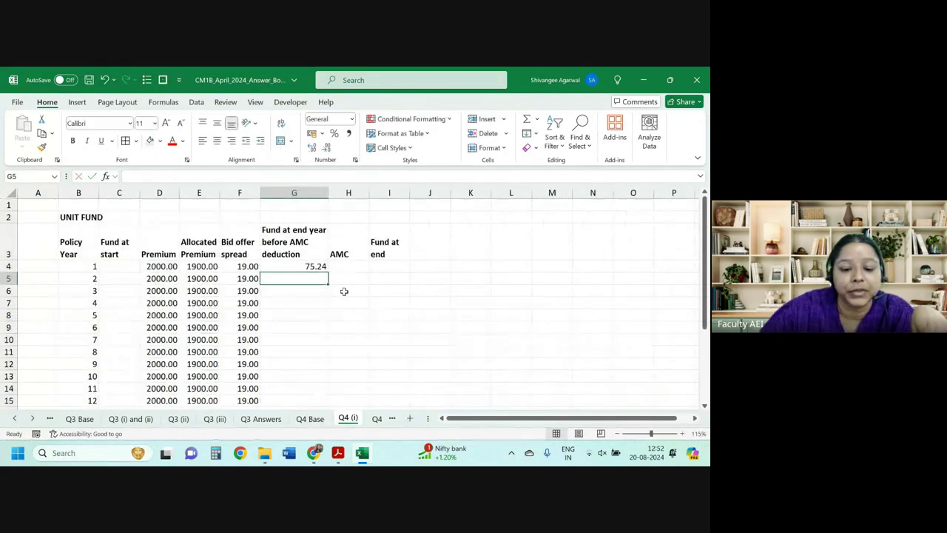
# Step: Correct G4 to multiply by (1+growth rate) and copy it down, giving 1956.24 each year
pyautogui.click(318, 269)
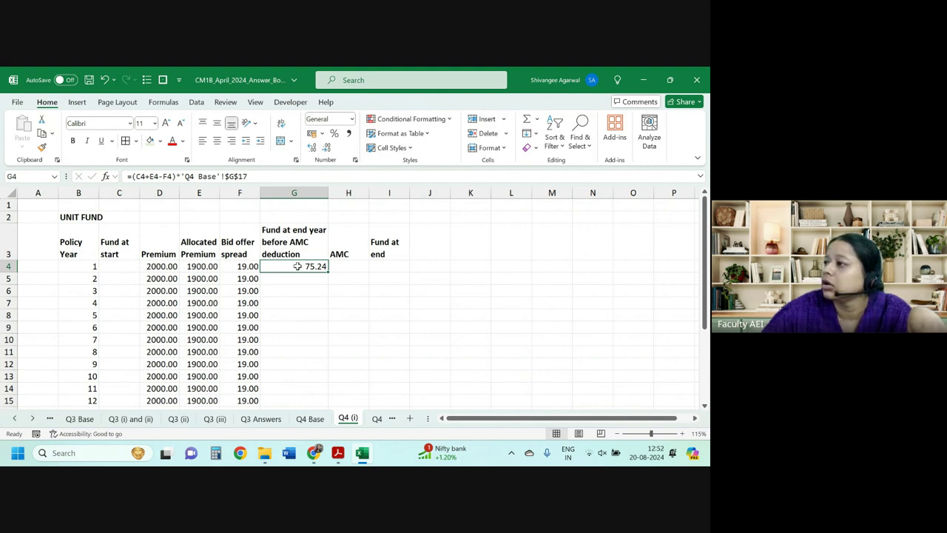
pyautogui.doubleClick(297, 266)
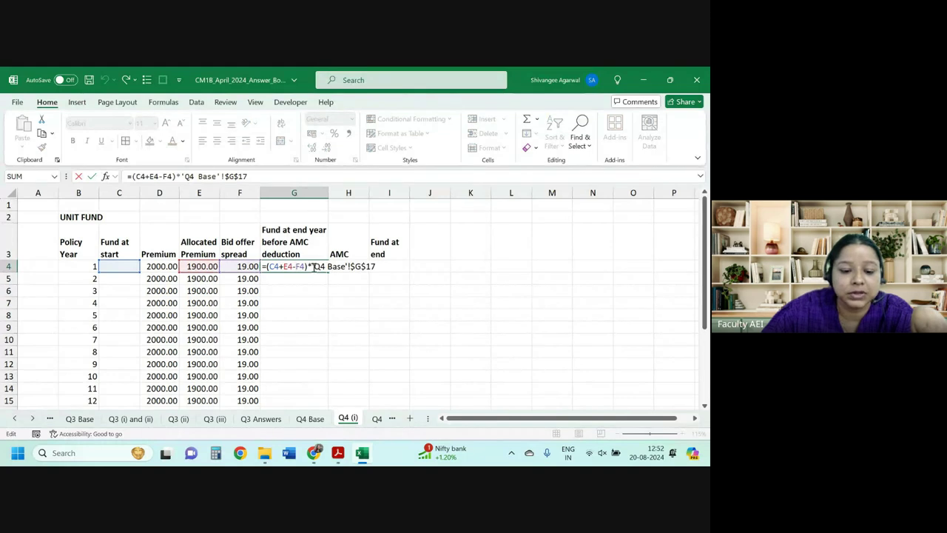
pyautogui.write('(1+')
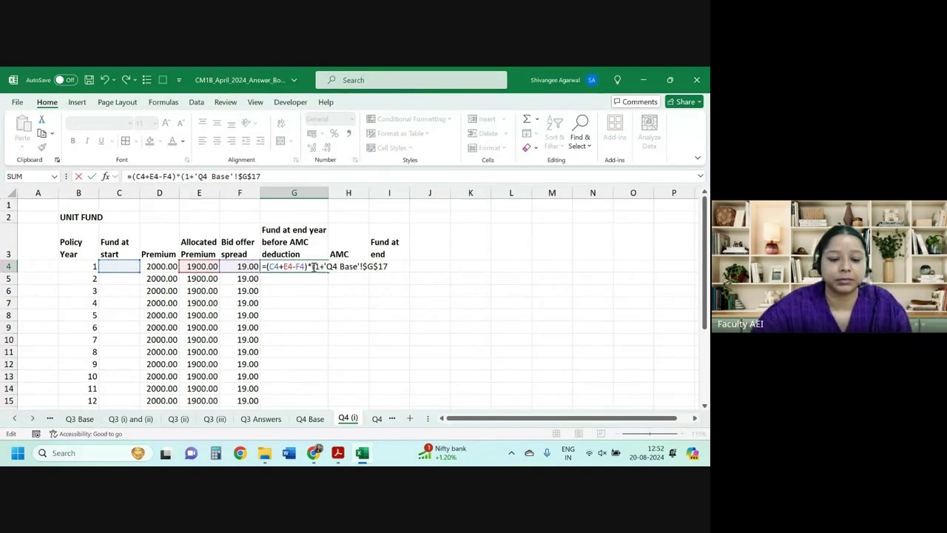
pyautogui.press('Return')
pyautogui.click(307, 265)
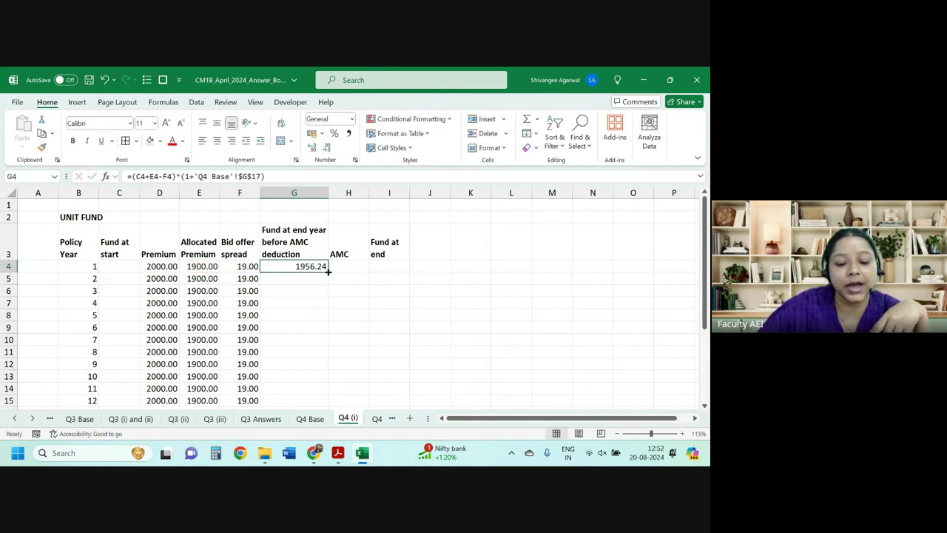
pyautogui.doubleClick(328, 272)
pyautogui.click(351, 264)
# Step: Enter the AMC formula =G4*'Q4 Base'!$G$10 in H4
pyautogui.write('=')
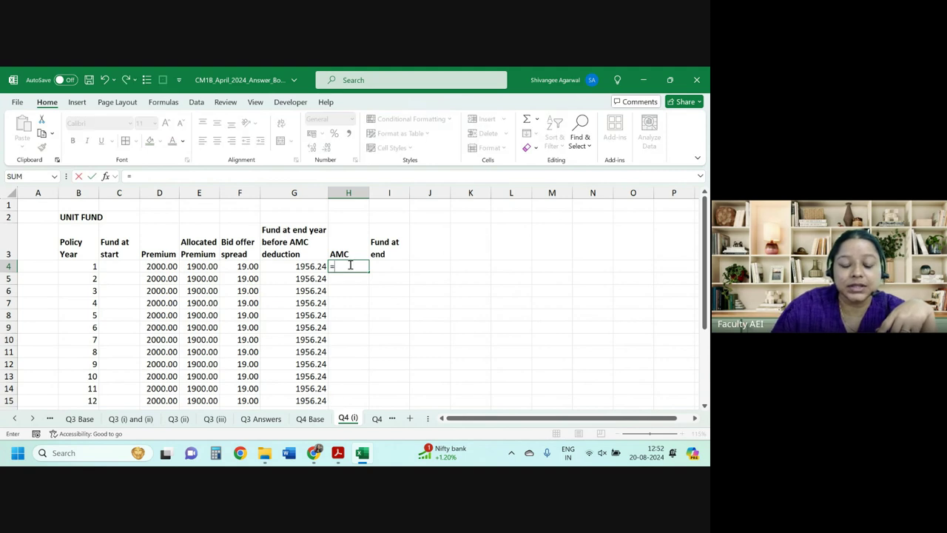
pyautogui.press('Left')
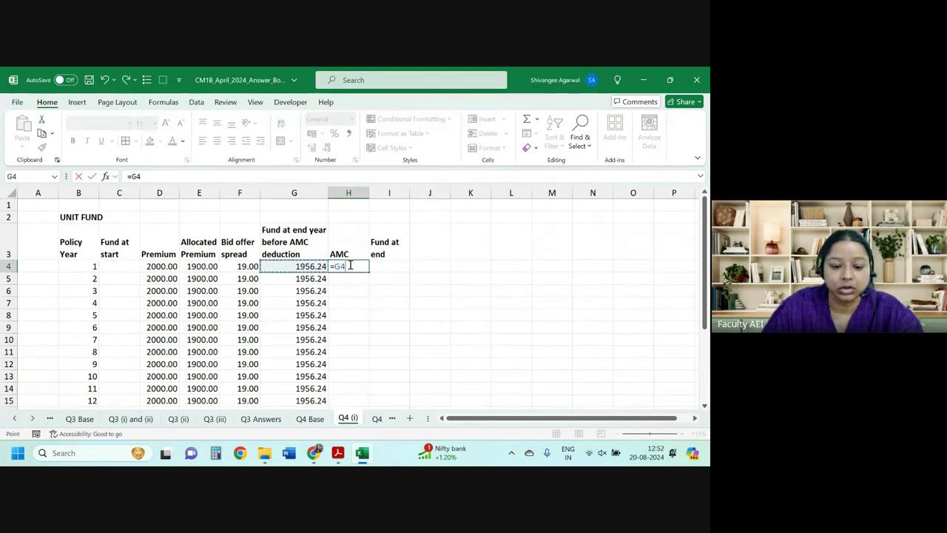
pyautogui.write('*')
pyautogui.click(310, 419)
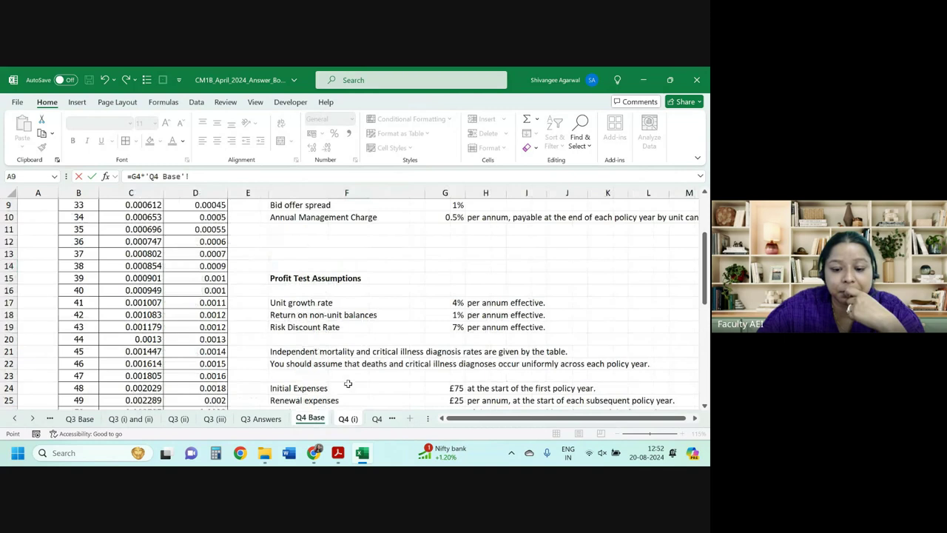
pyautogui.click(446, 315)
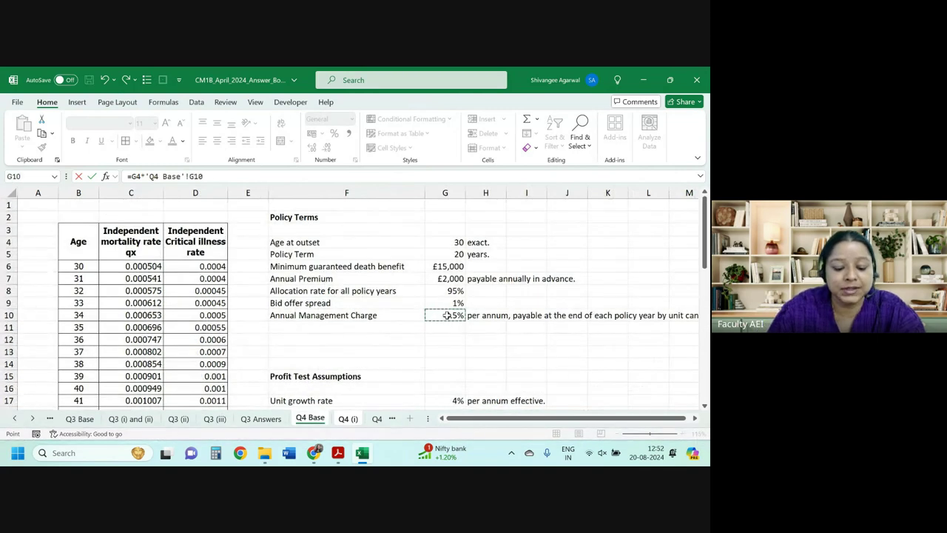
pyautogui.press('F4')
pyautogui.press('Return')
# Step: Fill the AMC formula down column H and show it to two decimals
pyautogui.click(356, 268)
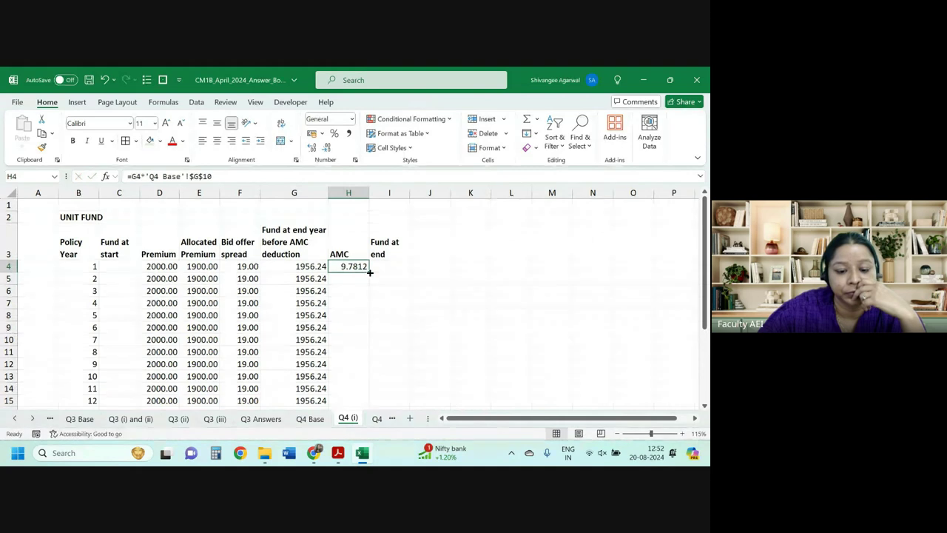
pyautogui.doubleClick(370, 272)
pyautogui.click(326, 148)
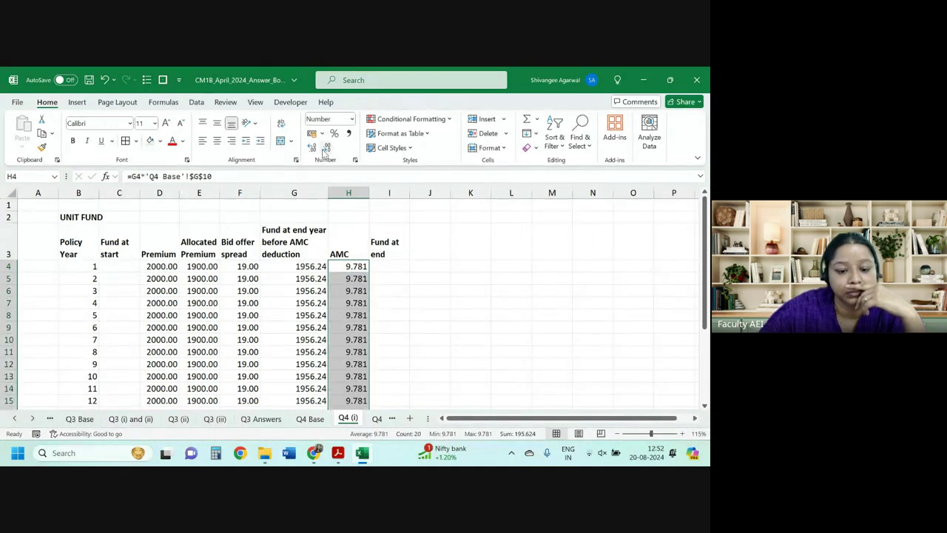
pyautogui.click(327, 147)
pyautogui.click(326, 147)
pyautogui.click(312, 148)
pyautogui.click(311, 147)
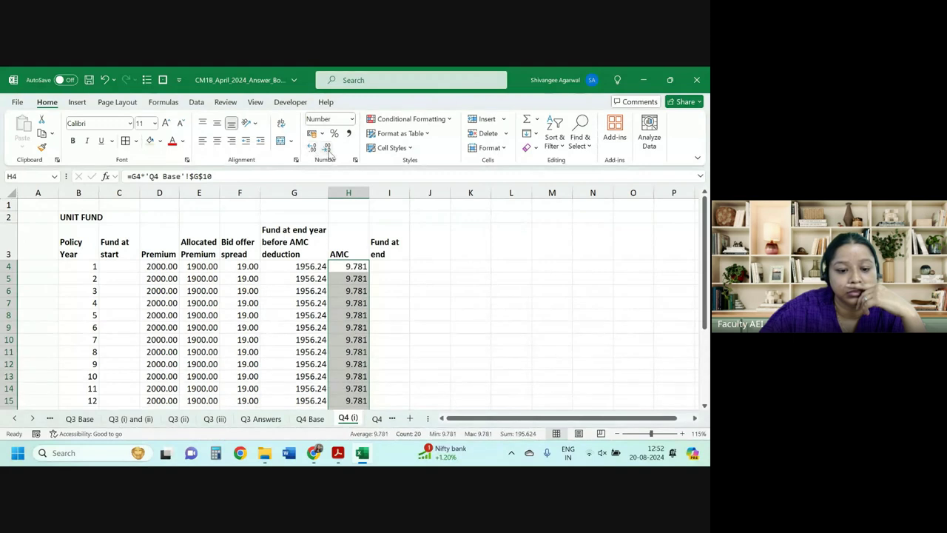
pyautogui.click(329, 150)
# Step: Enter the fund-at-end formula =G4-H4 in I4
pyautogui.click(388, 269)
pyautogui.write('=')
pyautogui.press('Left')
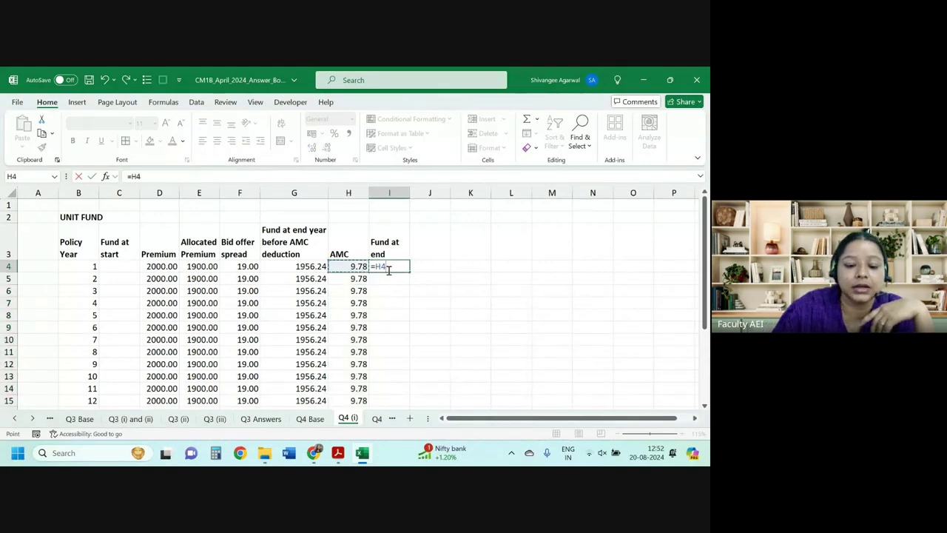
pyautogui.press('Left')
pyautogui.write('-')
pyautogui.press('Left')
pyautogui.press('Return')
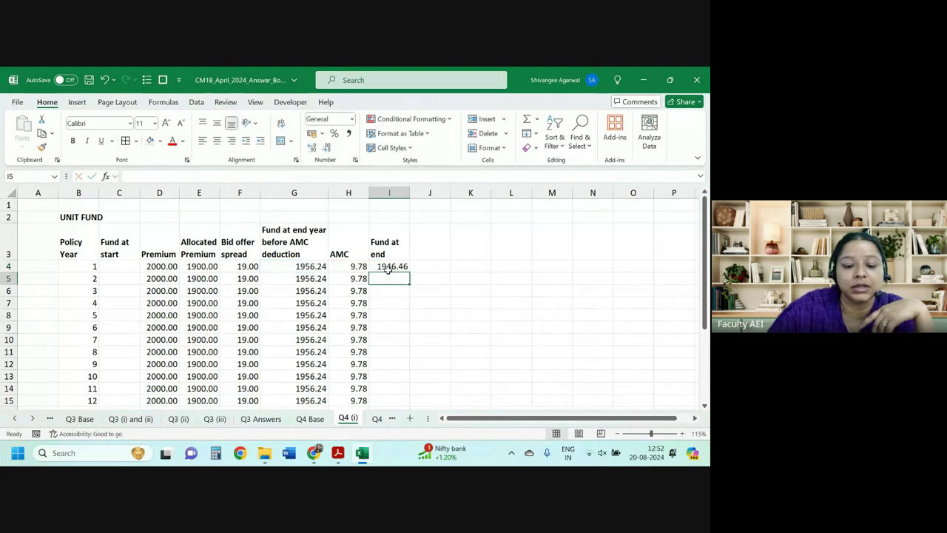
# Step: Link C5 to I4, then fill the starting-fund and fund-at-end formulas down all 20 years
pyautogui.click(121, 276)
pyautogui.write('=')
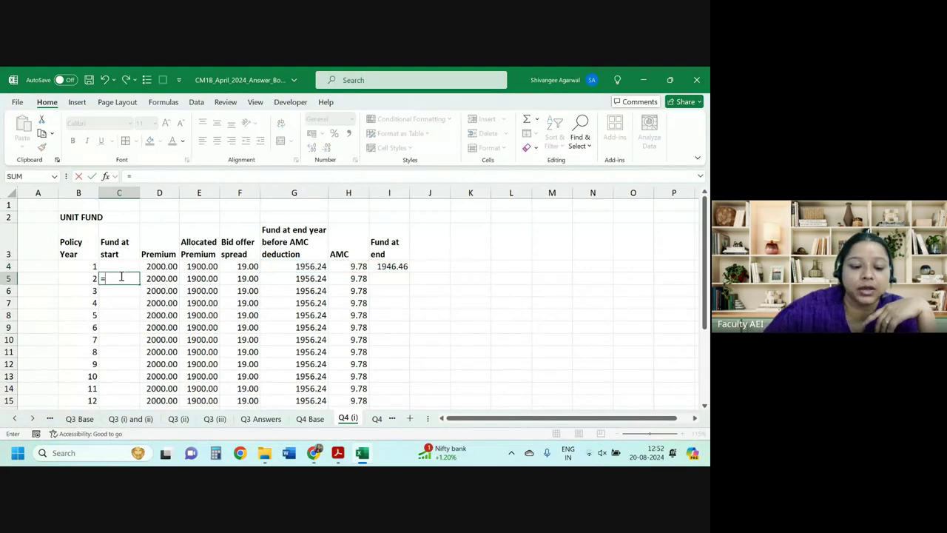
pyautogui.click(395, 266)
pyautogui.press('Return')
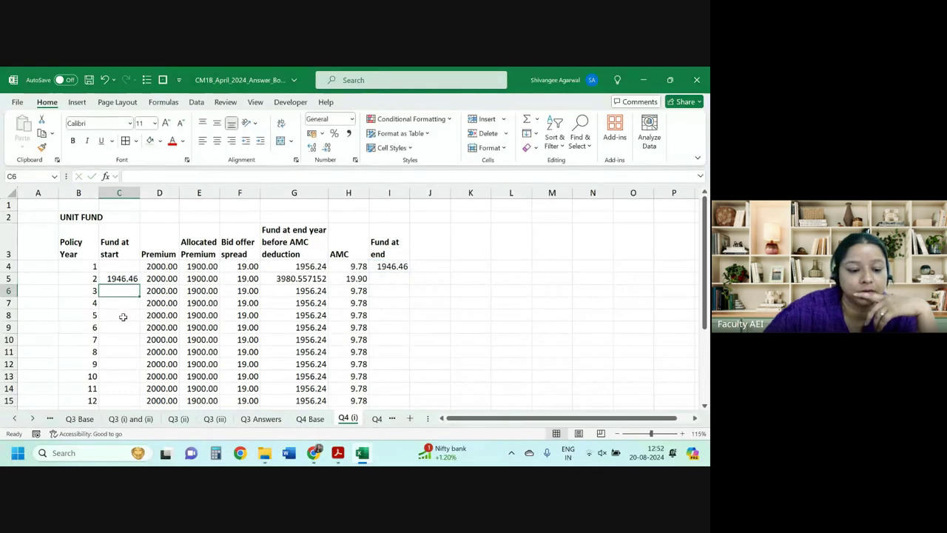
pyautogui.click(115, 279)
pyautogui.doubleClick(139, 284)
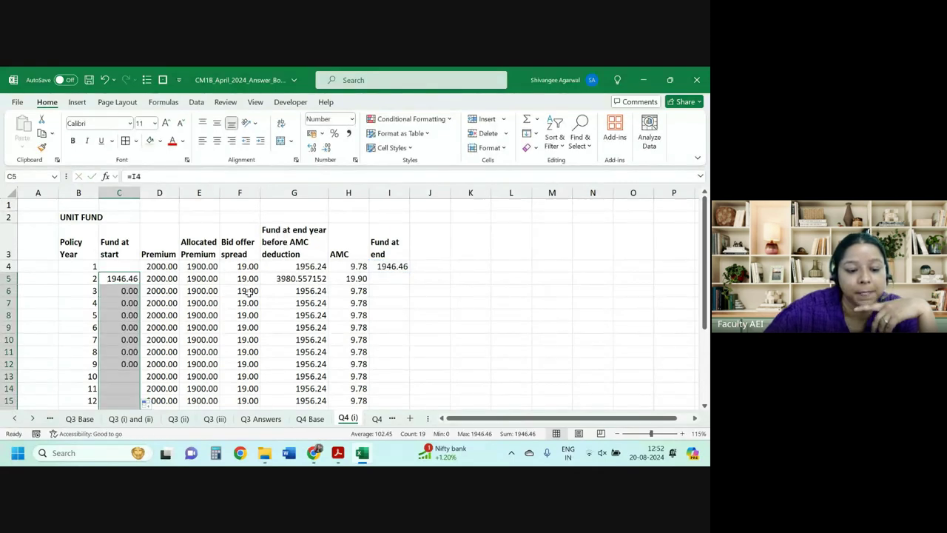
pyautogui.click(396, 268)
pyautogui.doubleClick(408, 272)
# Step: Reduce the pre-AMC fund values in column G to one decimal
pyautogui.click(312, 265)
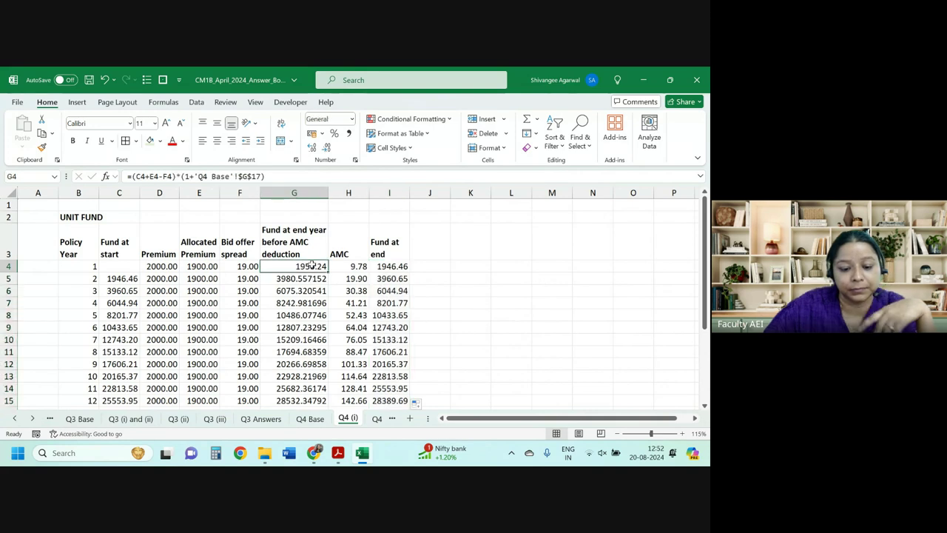
pyautogui.hotkey('ctrl', 'shift', 'Down')
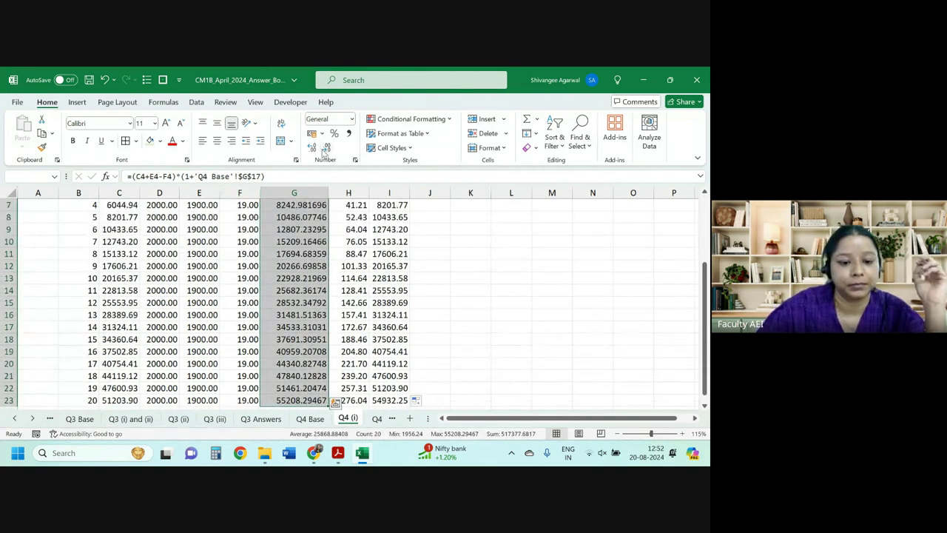
pyautogui.click(325, 148)
# Step: Show column G to two decimals and check the AMC and fund-at-end formulas
pyautogui.click(313, 149)
pyautogui.click(349, 340)
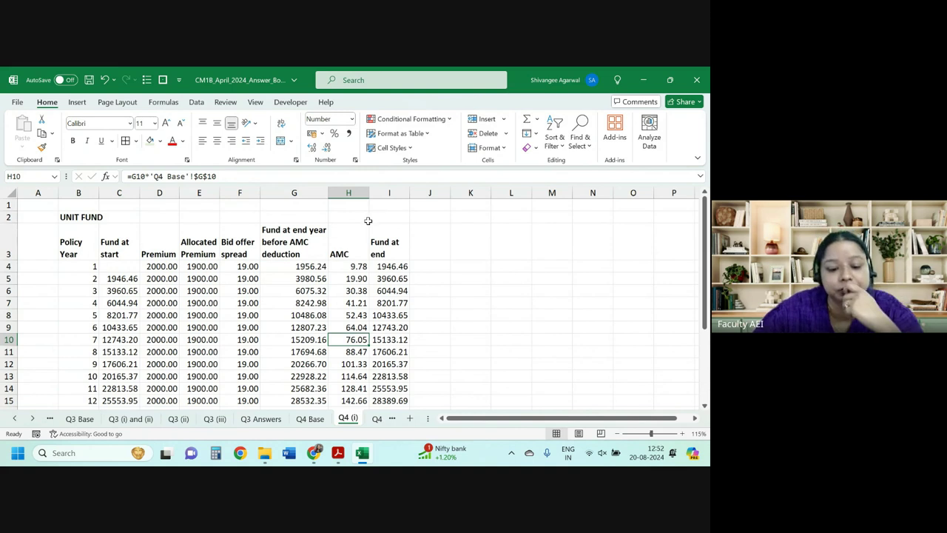
pyautogui.click(398, 266)
pyautogui.scroll(-4, 415, 376)
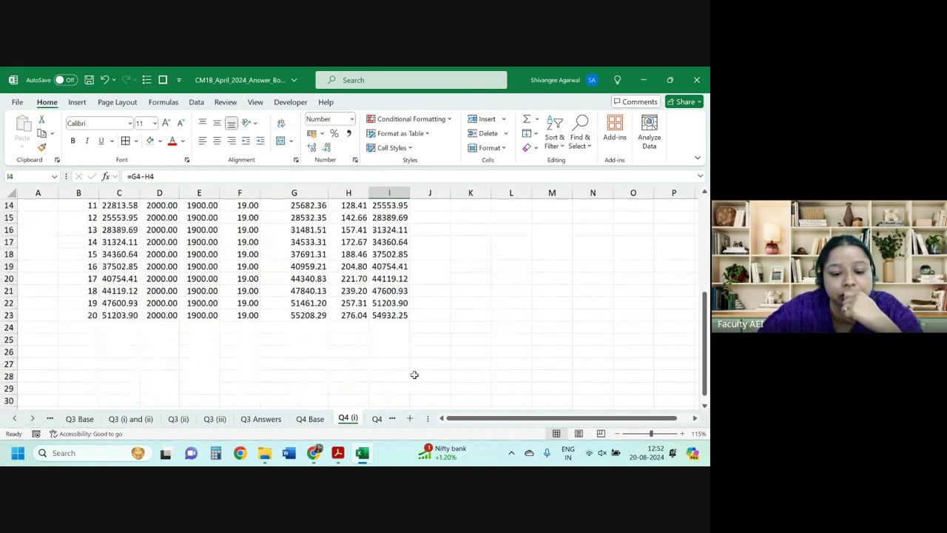
pyautogui.scroll(1, 412, 374)
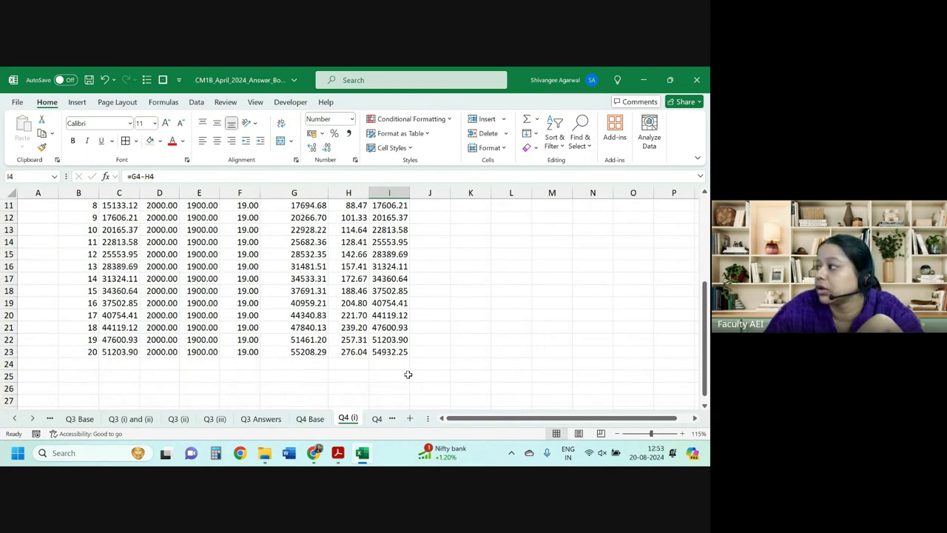
pyautogui.scroll(4, 408, 375)
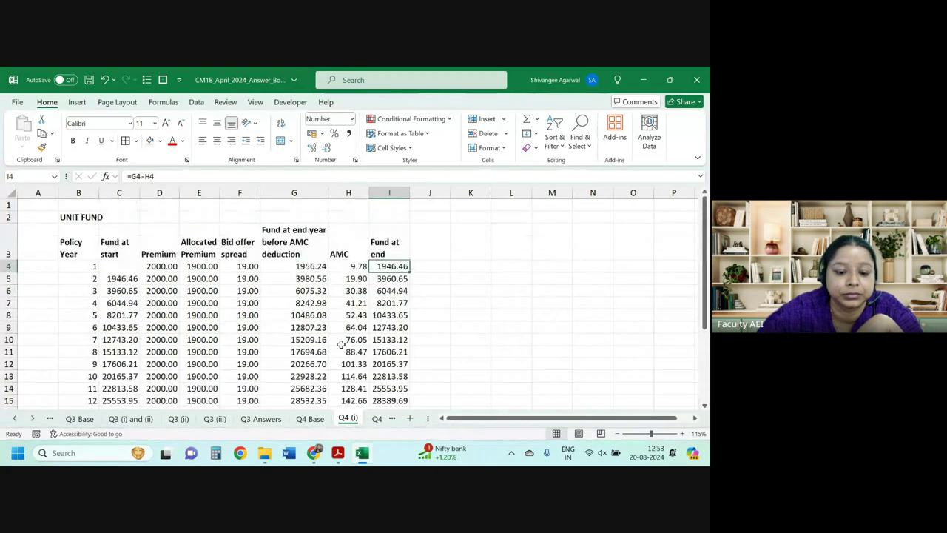
# Step: Enter 0 as year 1's Fund at start in C4
pyautogui.click(121, 267)
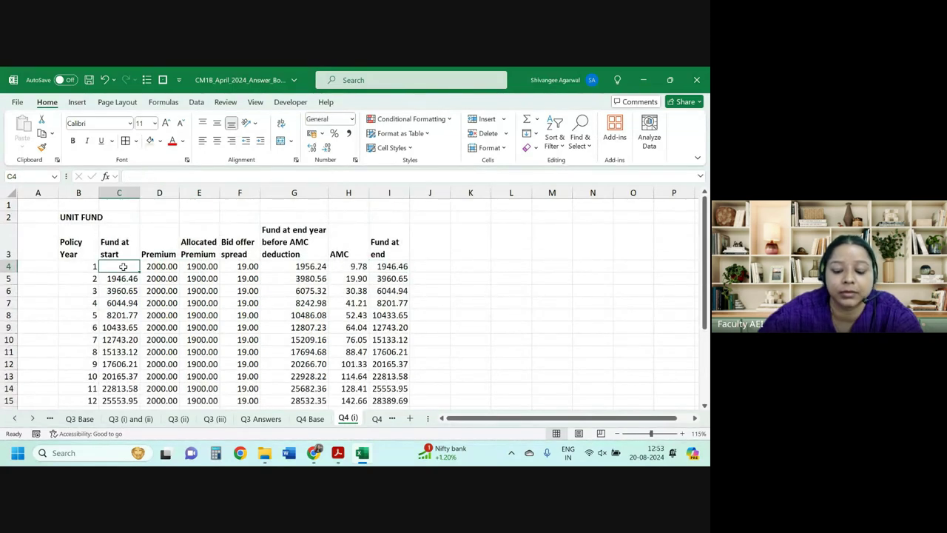
pyautogui.write('-')
pyautogui.click(123, 266)
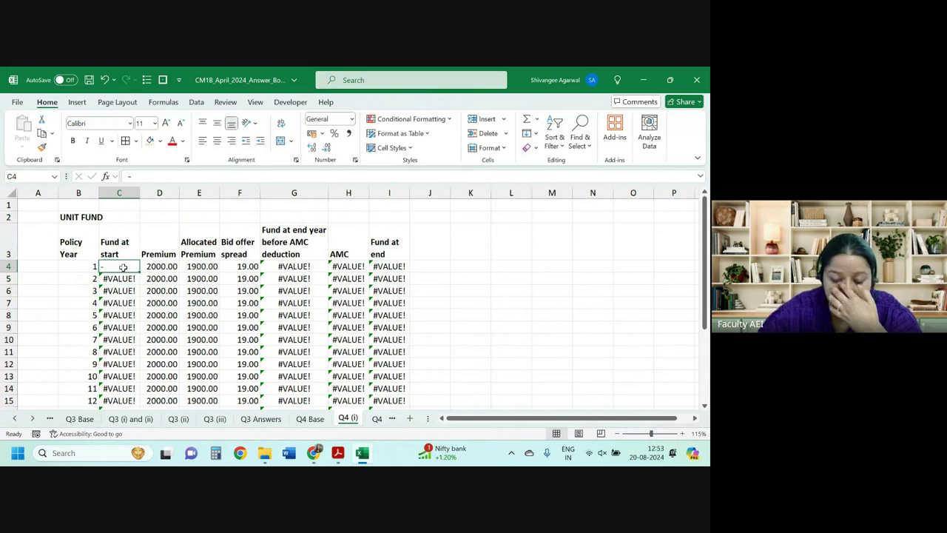
pyautogui.write('0')
pyautogui.press('Return')
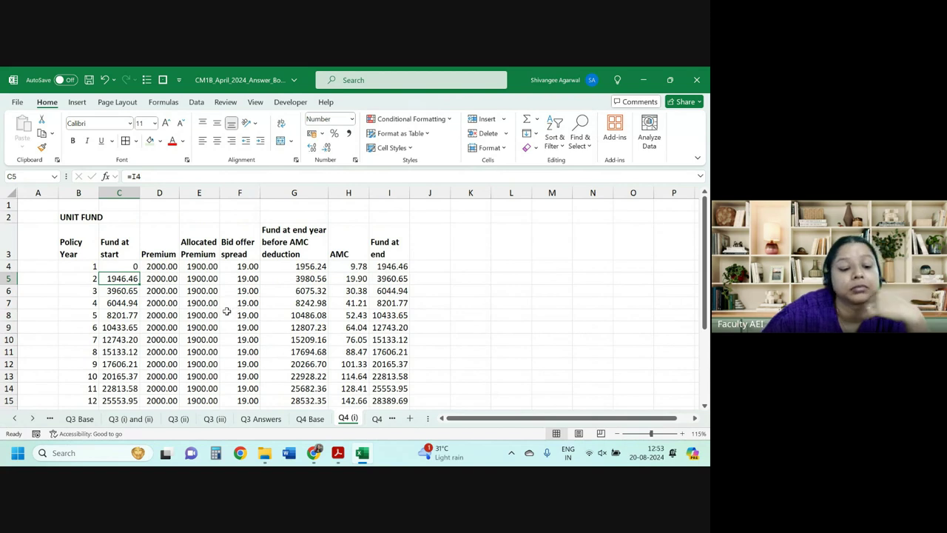
# Step: Check the bid offer spread formula in F5, then highlight part (ii)(a) in the exam paper
pyautogui.click(237, 280)
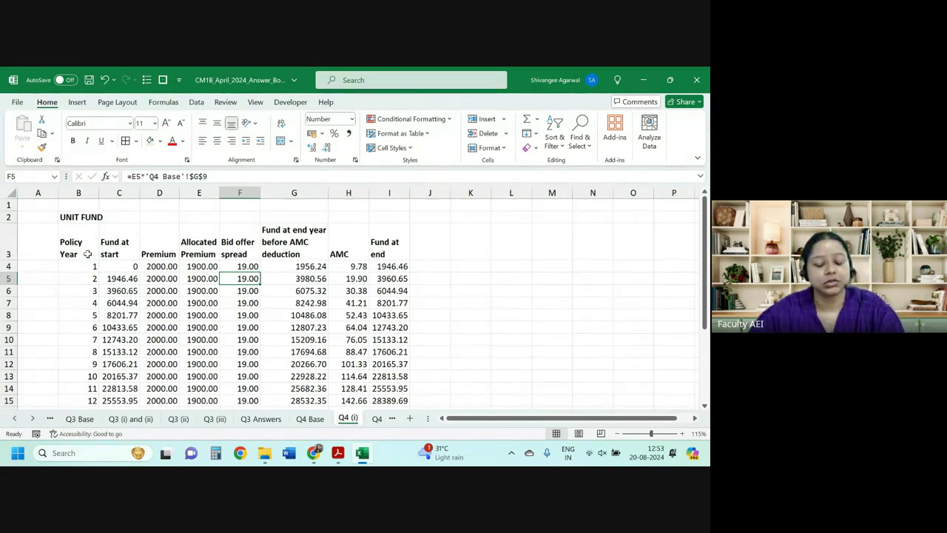
pyautogui.hotkey('alt', 'Tab')
pyautogui.scroll(-2, 236, 291)
pyautogui.moveTo(211, 273); pyautogui.dragTo(531, 270)
# Step: Highlight the part (ii)(b) maturity-benefit probability question, then return to Excel
pyautogui.moveTo(234, 318); pyautogui.dragTo(459, 329)
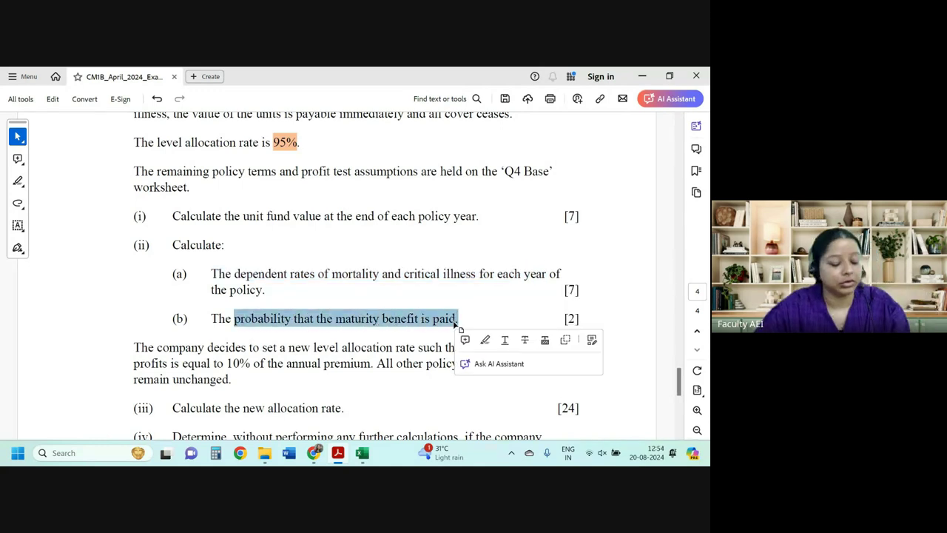
pyautogui.hotkey('alt', 'Tab')
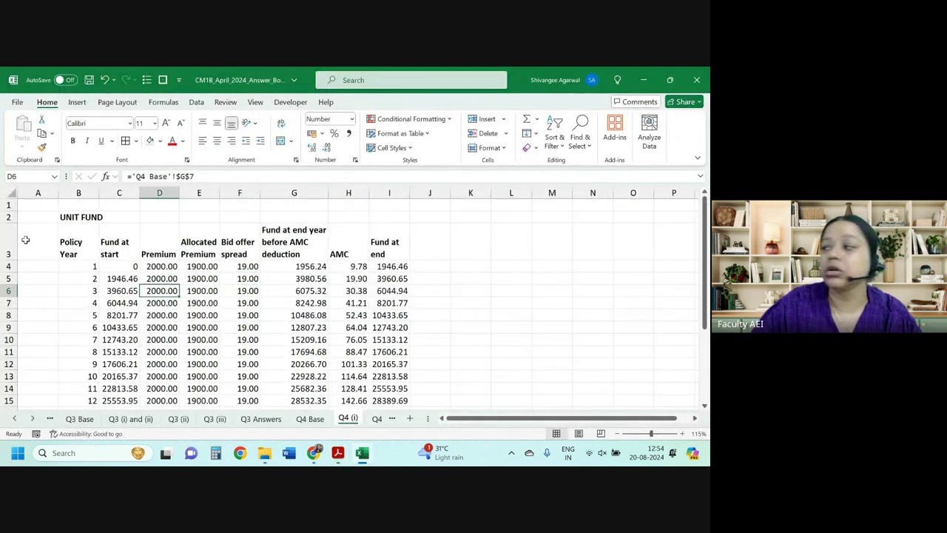
# Step: Open the Q4 (ii) sheet and select its independent mortality and critical illness rates
pyautogui.click(376, 419)
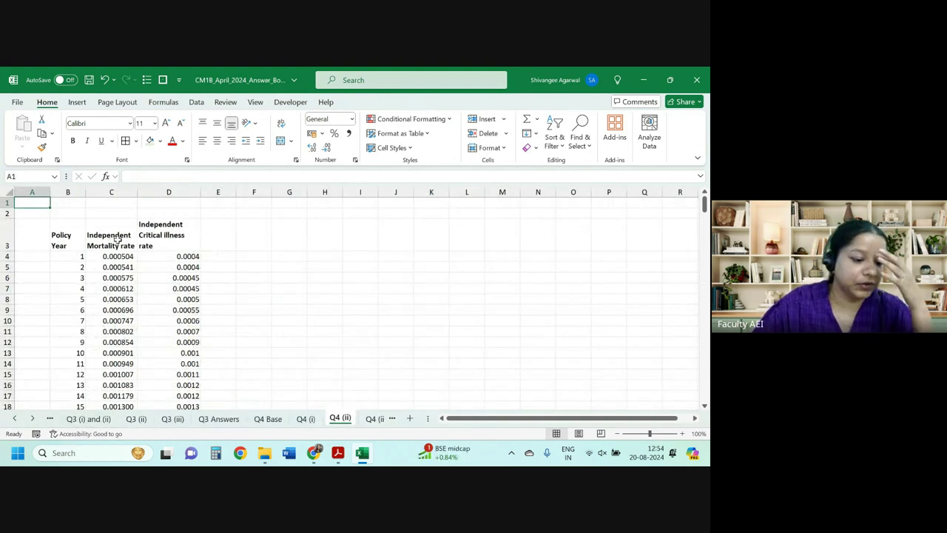
pyautogui.moveTo(117, 241); pyautogui.dragTo(117, 336)
pyautogui.moveTo(152, 241); pyautogui.dragTo(157, 320)
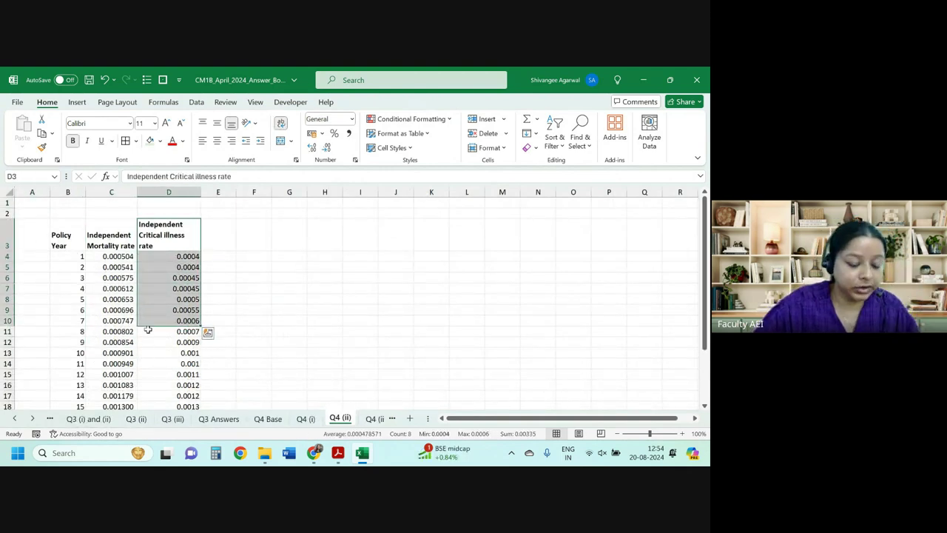
pyautogui.scroll(1, 164, 297)
pyautogui.scroll(1, 207, 296)
pyautogui.click(265, 252)
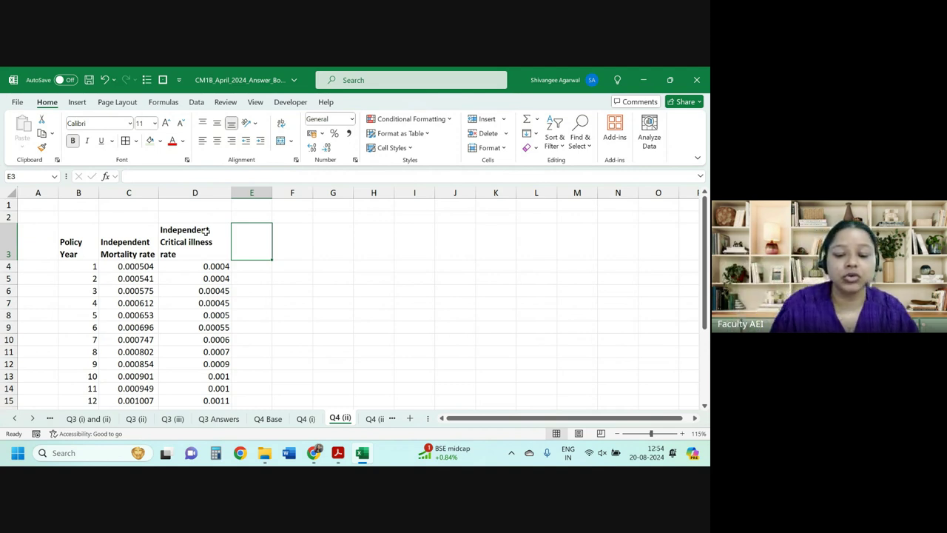
# Step: Head E3 'Force of mortality' and wrap the text in header row 3
pyautogui.write('Fource')
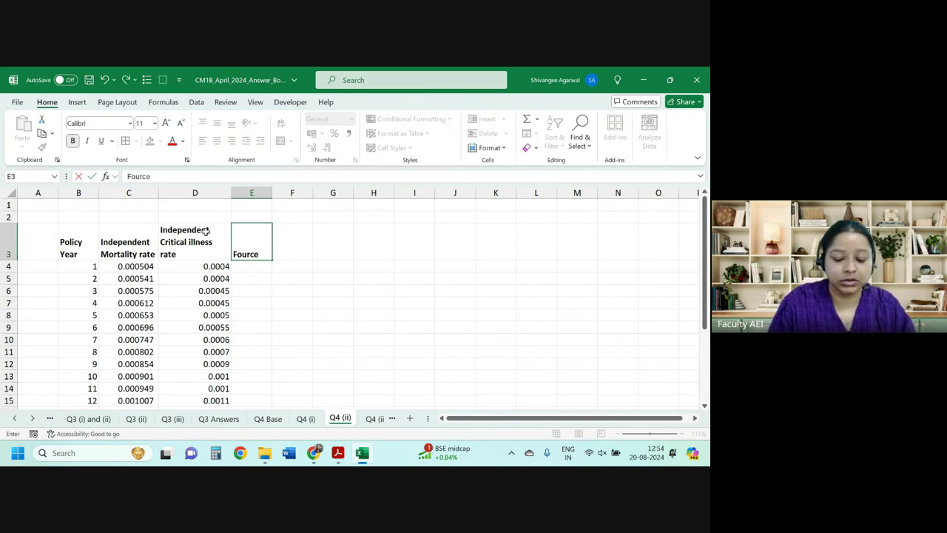
pyautogui.press('BackSpace')
pyautogui.press('BackSpace')
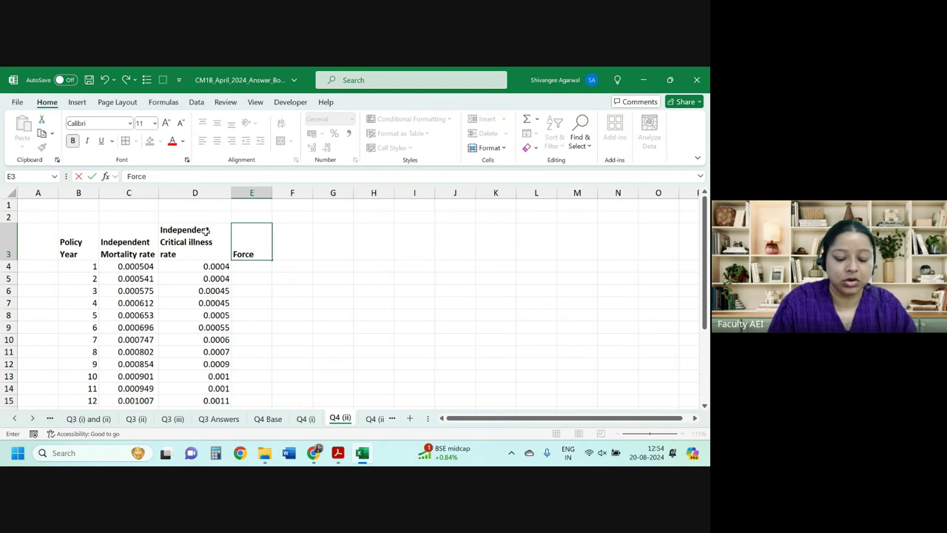
pyautogui.write('of mortality')
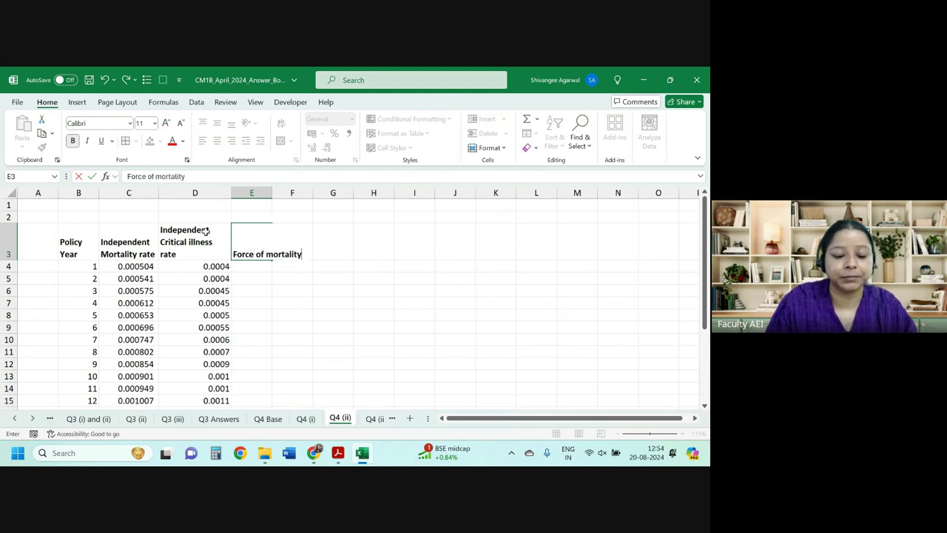
pyautogui.press('Return')
pyautogui.click(8, 252)
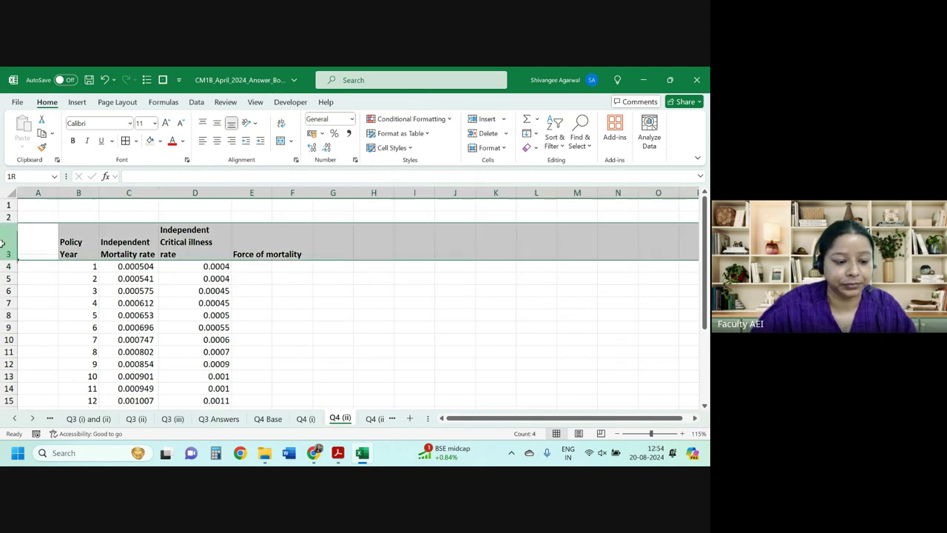
pyautogui.click(281, 122)
# Step: Add the headings 'Force of CI' in F3 and '(ap)x' in G3
pyautogui.click(289, 233)
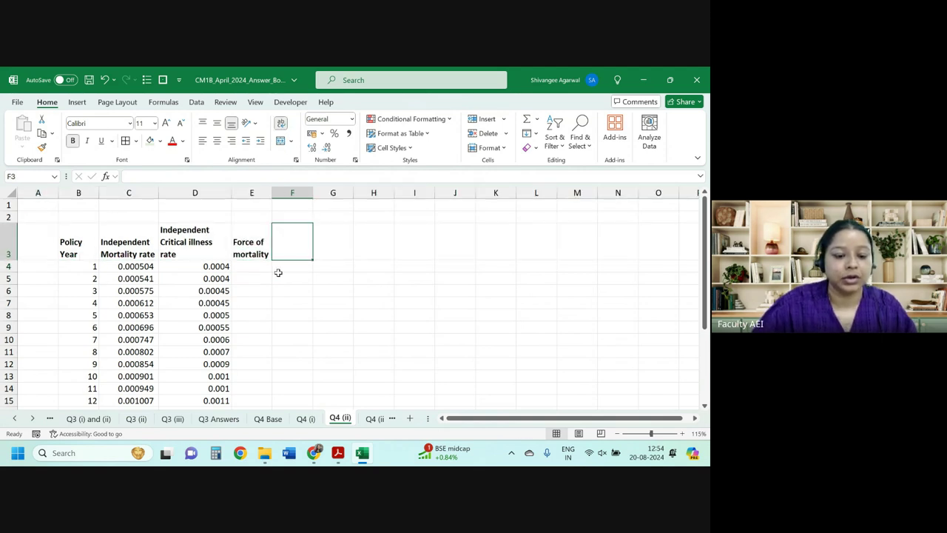
pyautogui.write('Force o')
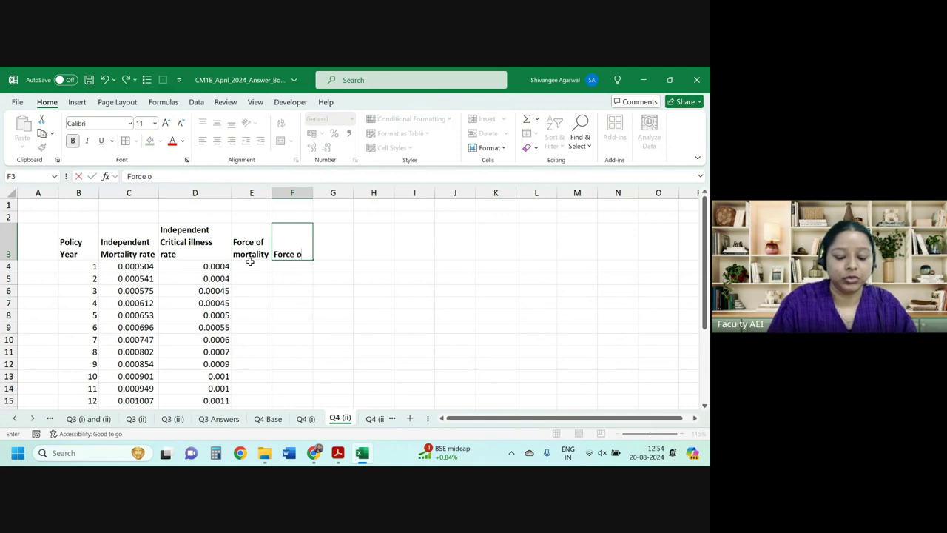
pyautogui.write('f C')
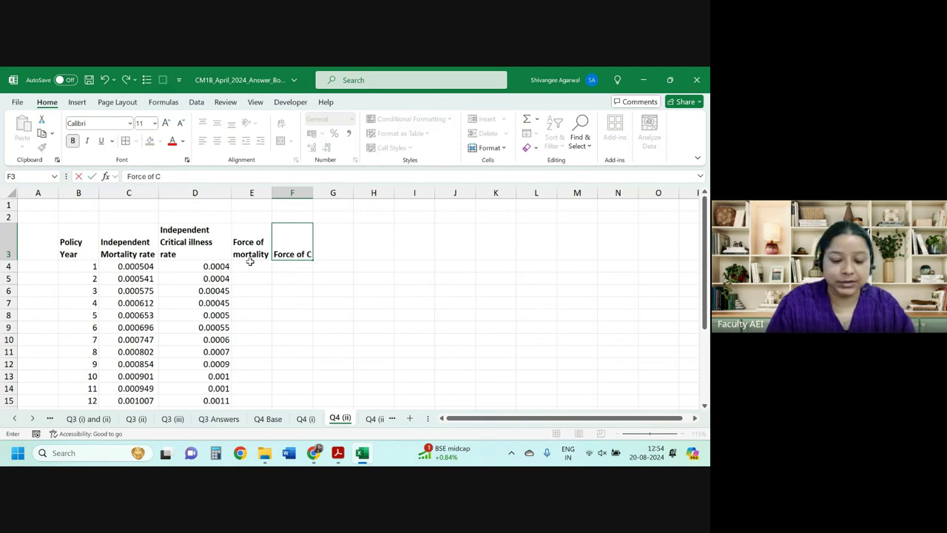
pyautogui.write('I')
pyautogui.press('Tab')
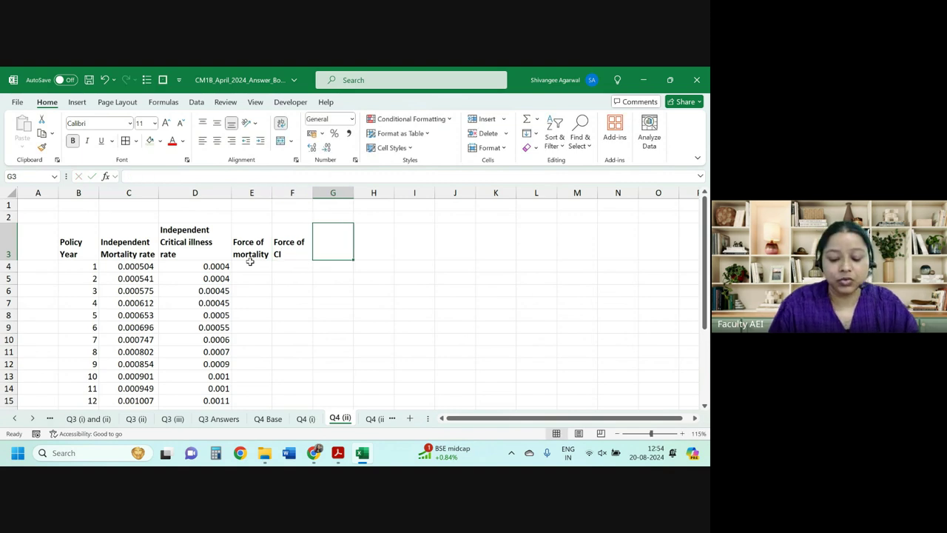
pyautogui.write('(ap)x')
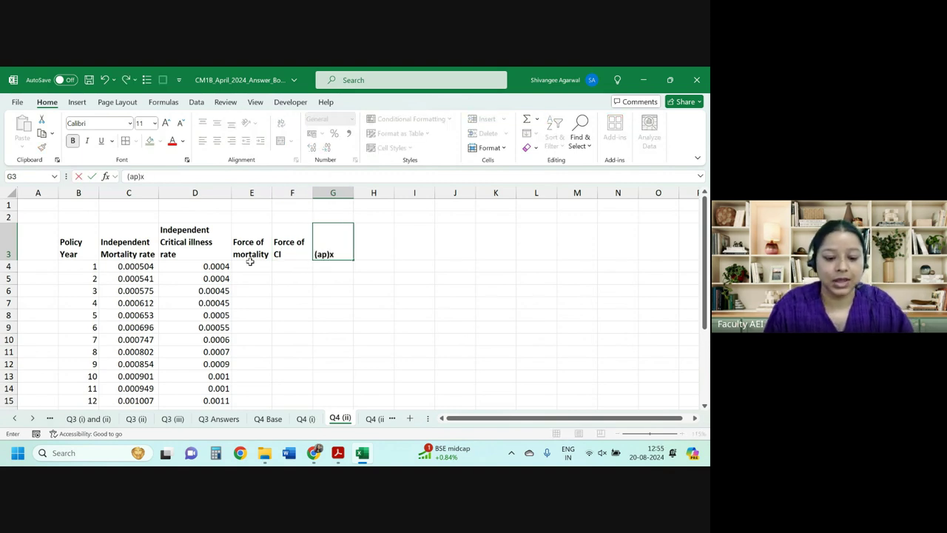
pyautogui.press('Tab')
# Step: Enter the heading '(aq)x^d' in H3
pyautogui.write('(')
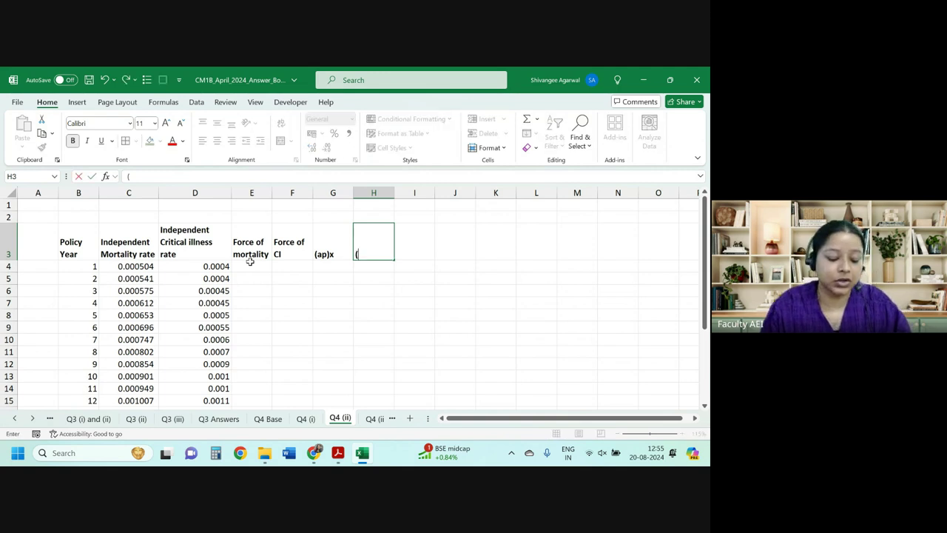
pyautogui.write('ap')
pyautogui.press('BackSpace')
pyautogui.write('q')
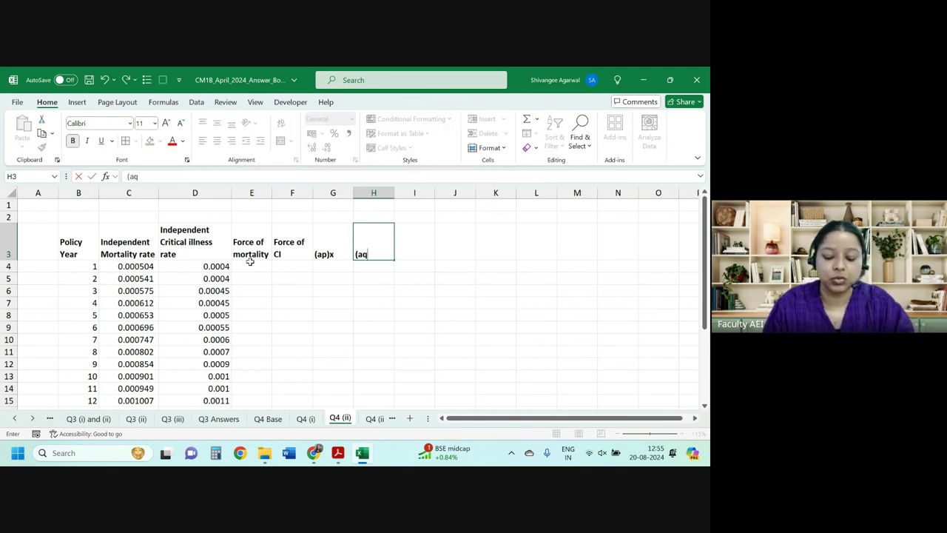
pyautogui.write(')xdeath')
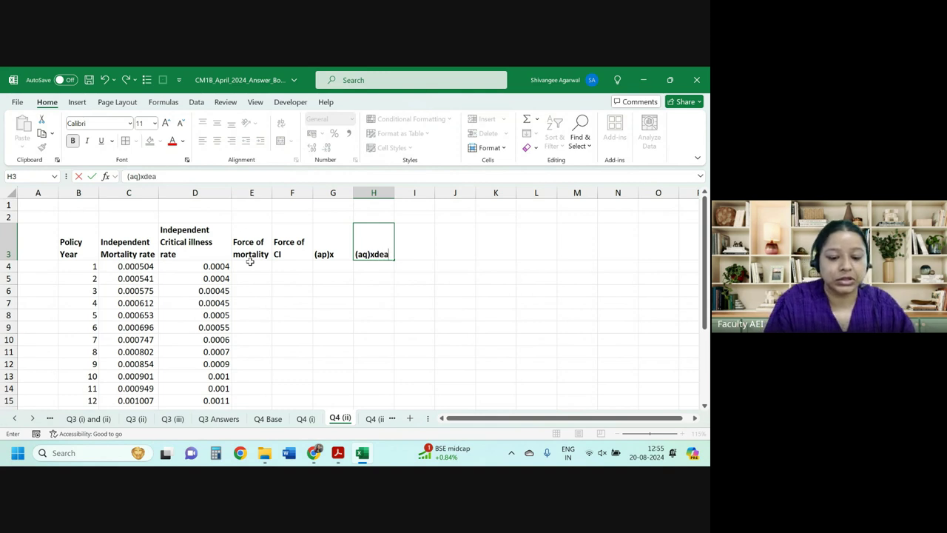
pyautogui.click(145, 176)
pyautogui.write('^')
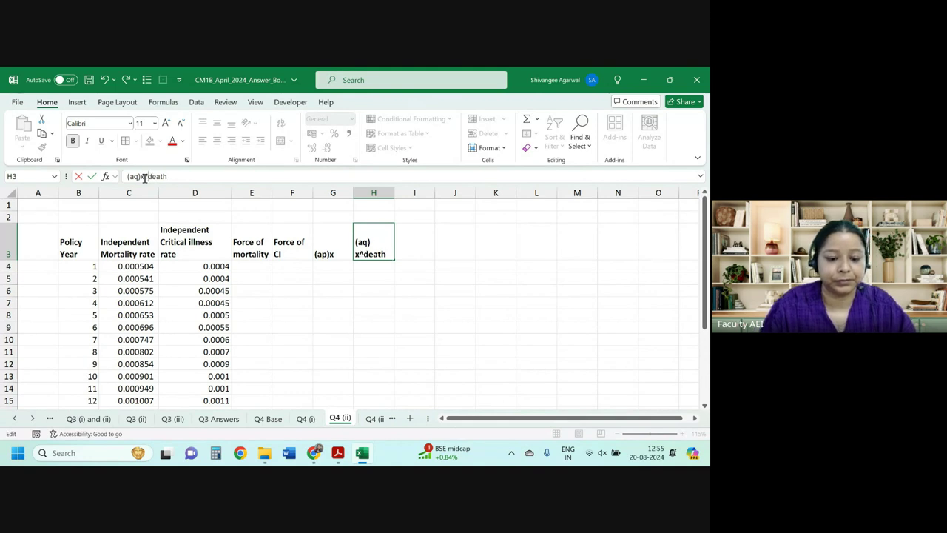
pyautogui.press('Return')
pyautogui.press('Up')
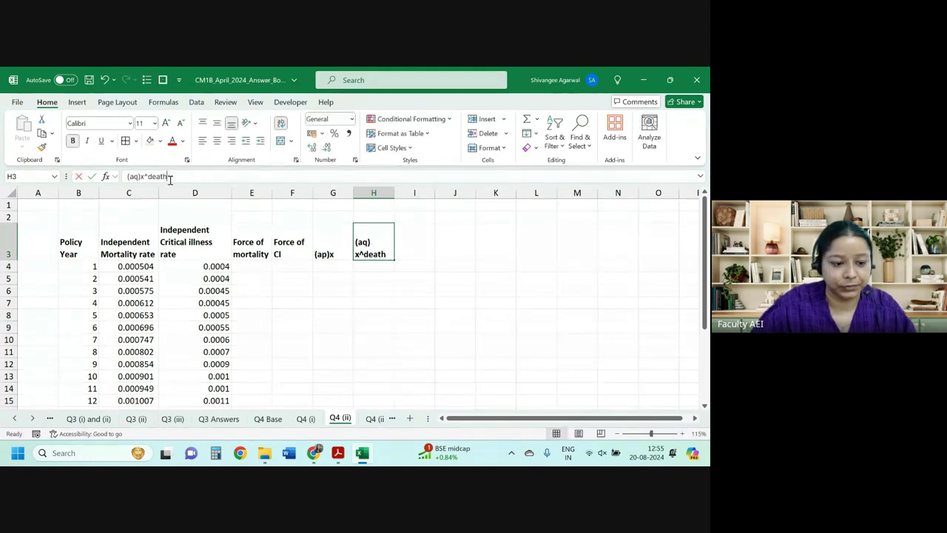
pyautogui.doubleClick(160, 176)
pyautogui.write('d')
pyautogui.press('Return')
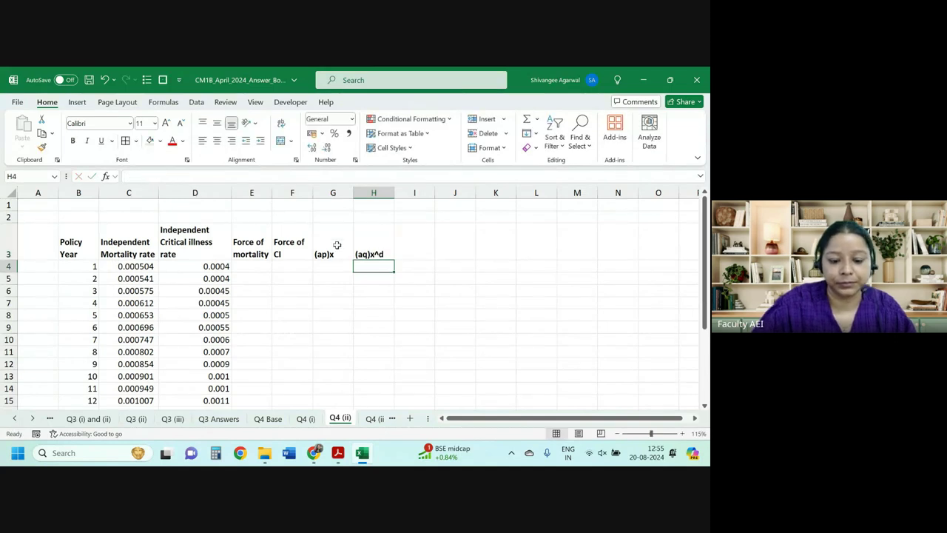
# Step: Copy the H3 heading into I3 and change it to '(aq)x^i'
pyautogui.click(381, 254)
pyautogui.moveTo(396, 261); pyautogui.dragTo(437, 261)
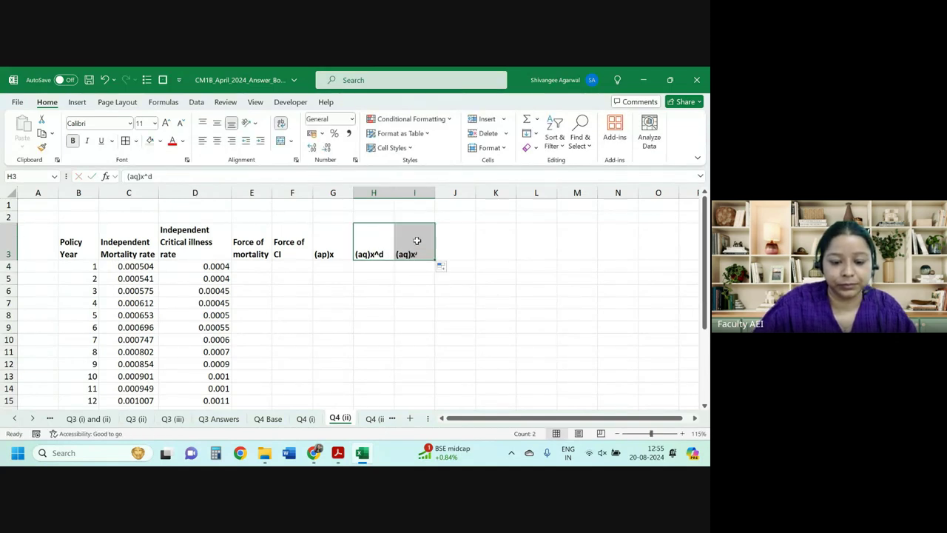
pyautogui.click(419, 251)
pyautogui.doubleClick(426, 253)
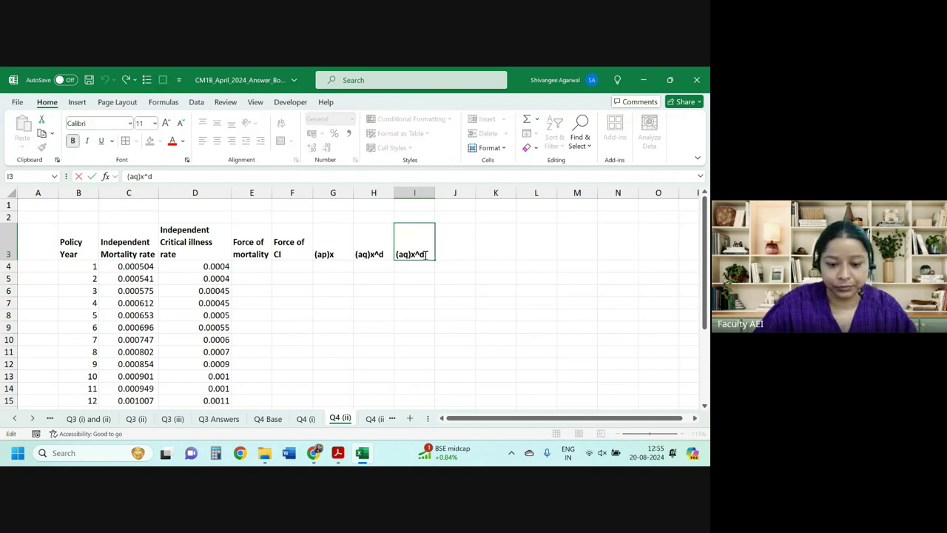
pyautogui.doubleClick(426, 254)
pyautogui.write('i')
pyautogui.press('Return')
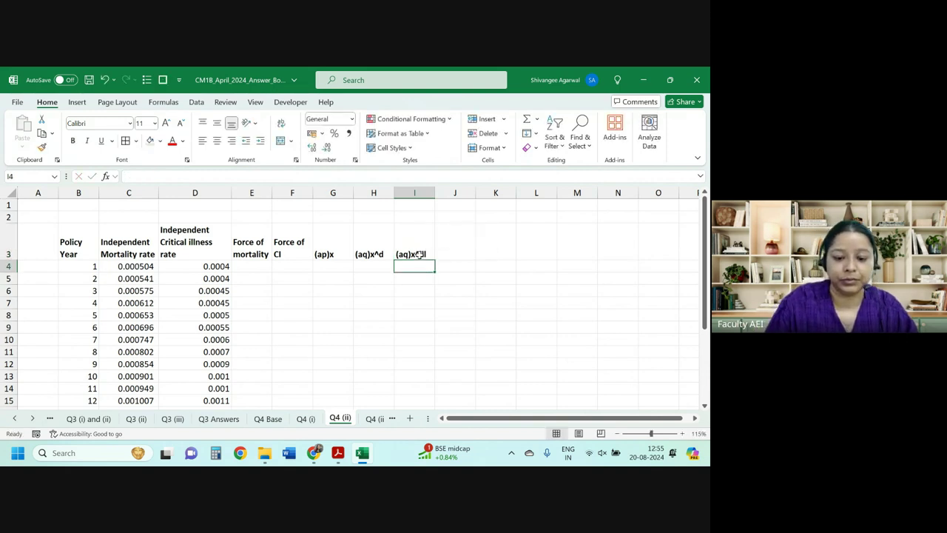
# Step: Enter the heading 't-1(ap)x' in J3
pyautogui.click(446, 247)
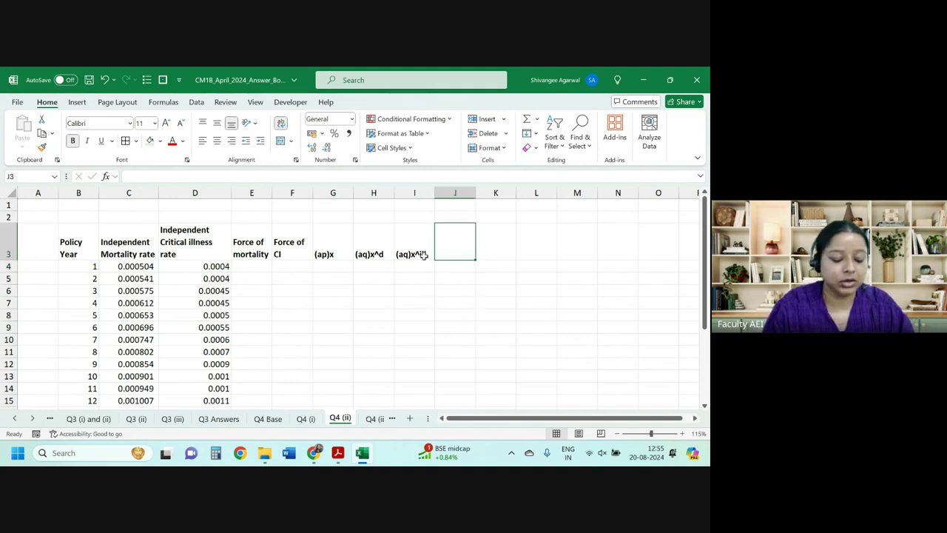
pyautogui.write('t-1(')
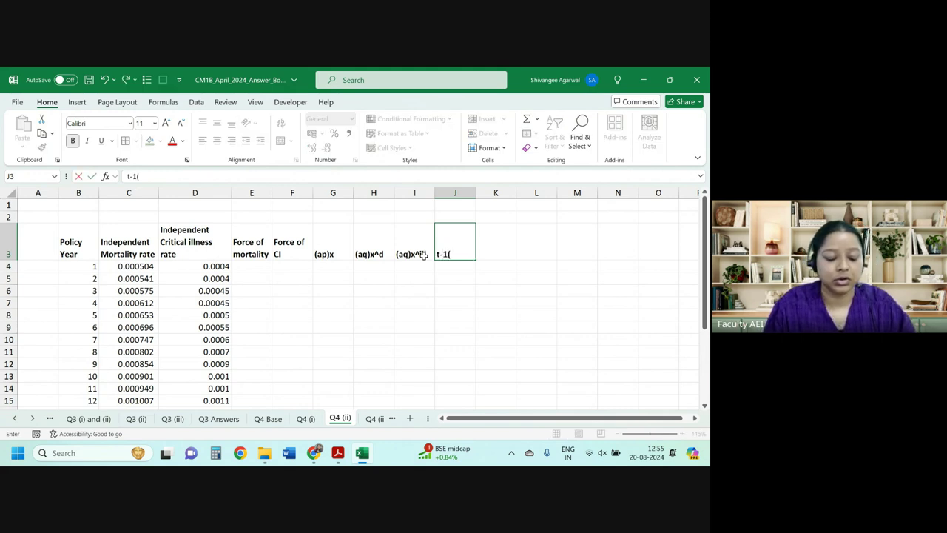
pyautogui.write('ap)')
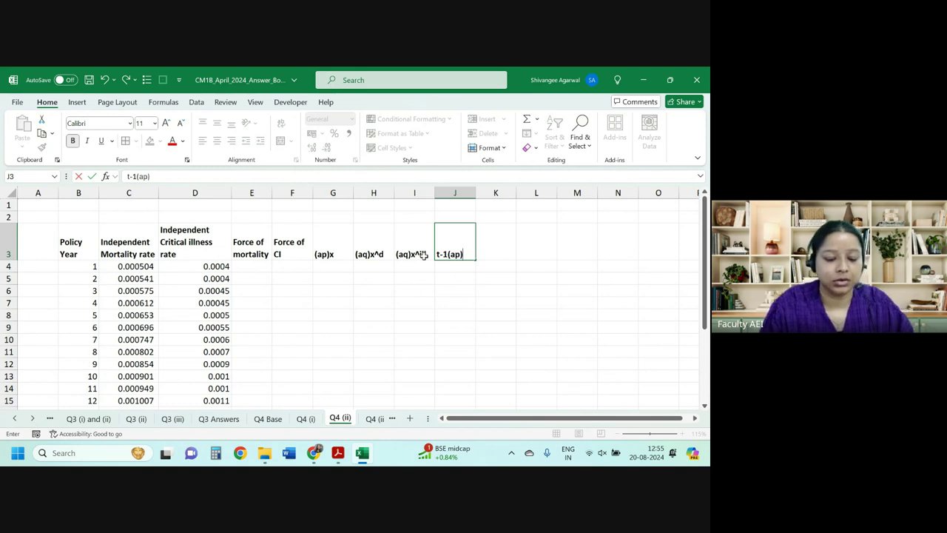
pyautogui.write('x')
pyautogui.press('Return')
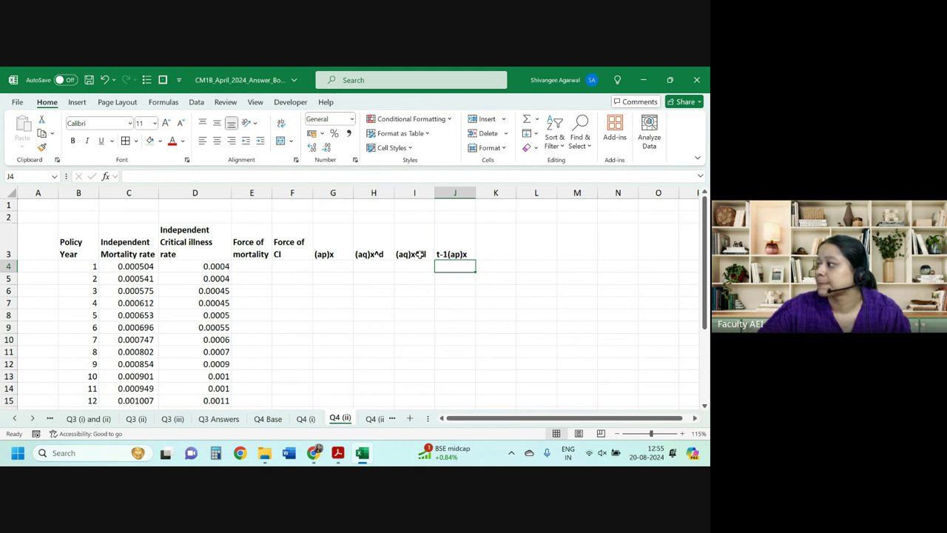
# Step: Enter =-LN(1-C4) in E4, fill it across to F and down to row 23, showing seven decimals
pyautogui.click(257, 267)
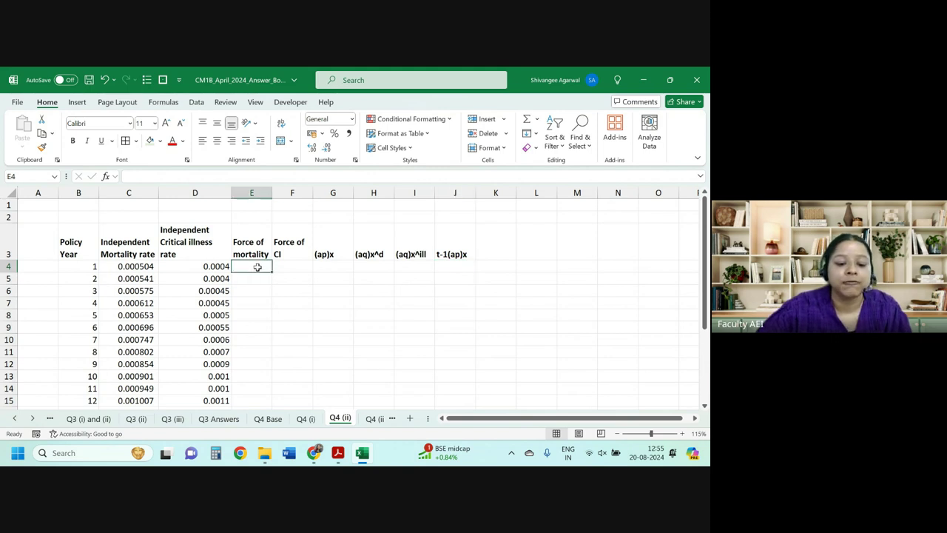
pyautogui.write('=')
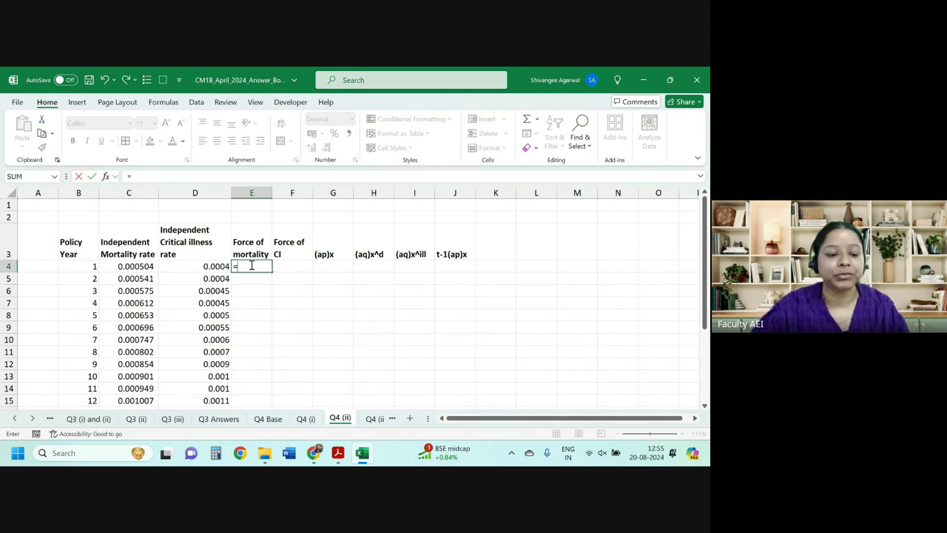
pyautogui.write('-ln(')
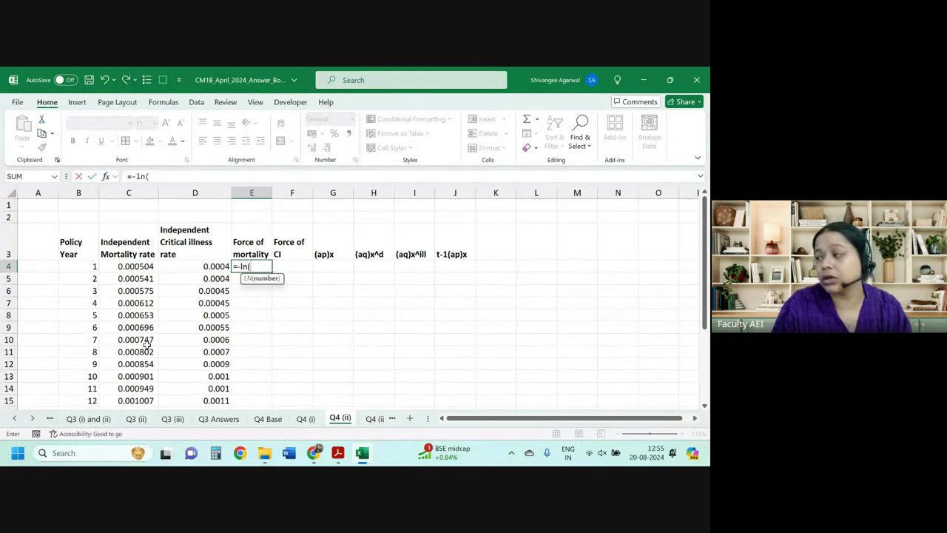
pyautogui.write('1-c4)')
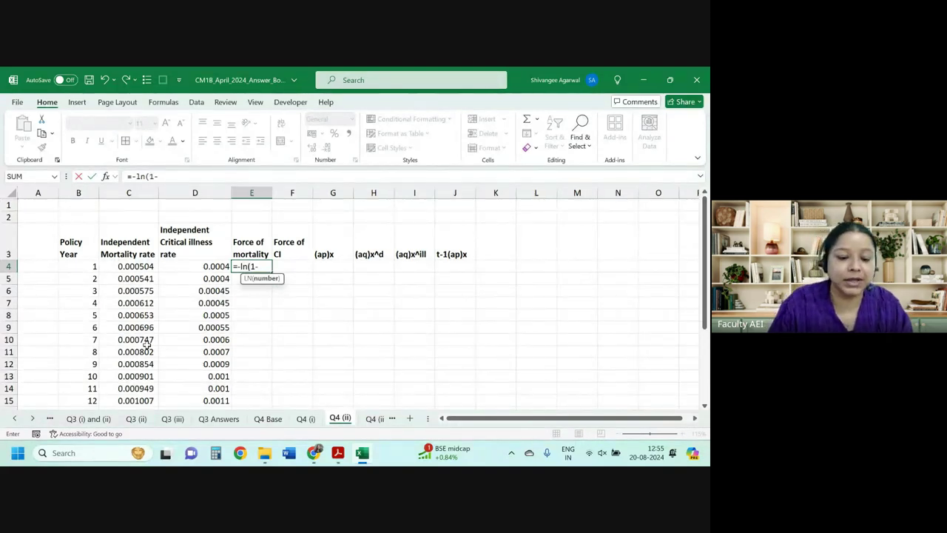
pyautogui.press('Return')
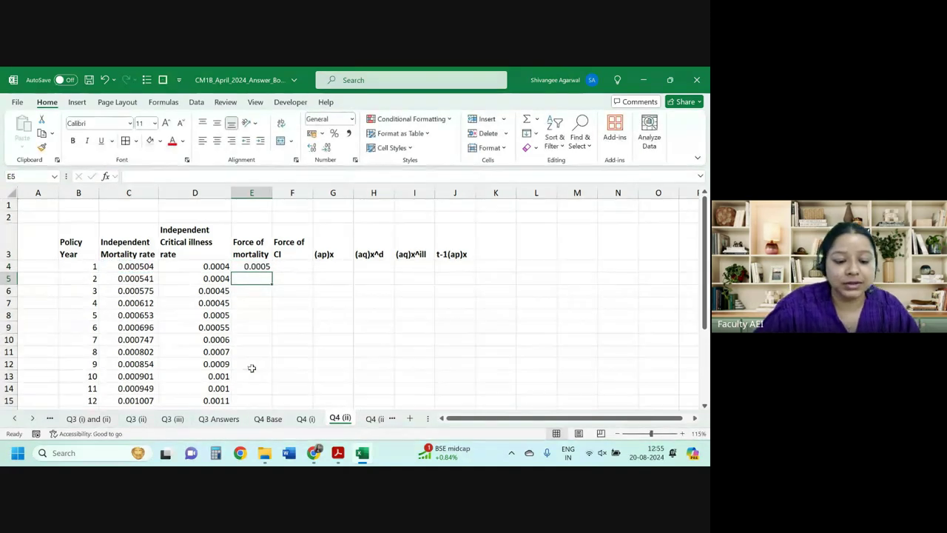
pyautogui.click(260, 268)
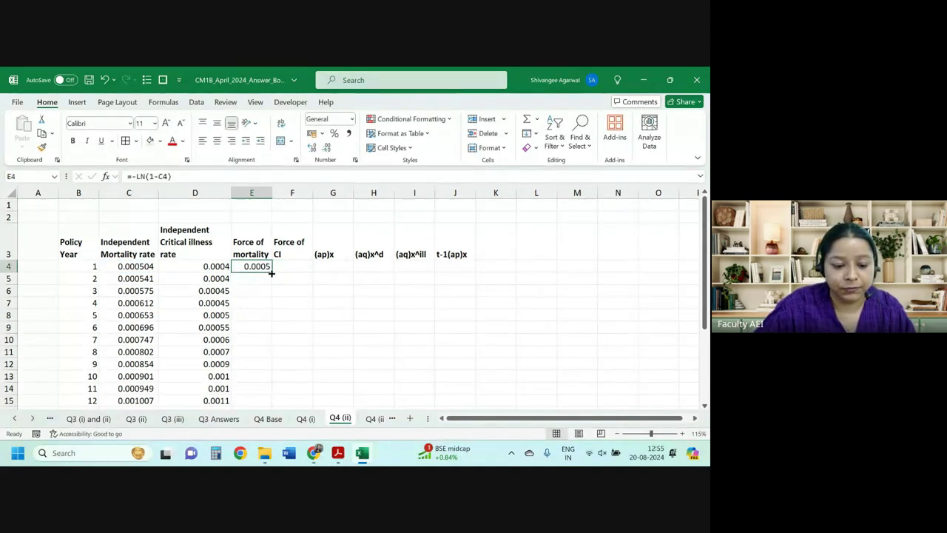
pyautogui.moveTo(271, 273); pyautogui.dragTo(311, 273)
pyautogui.doubleClick(311, 272)
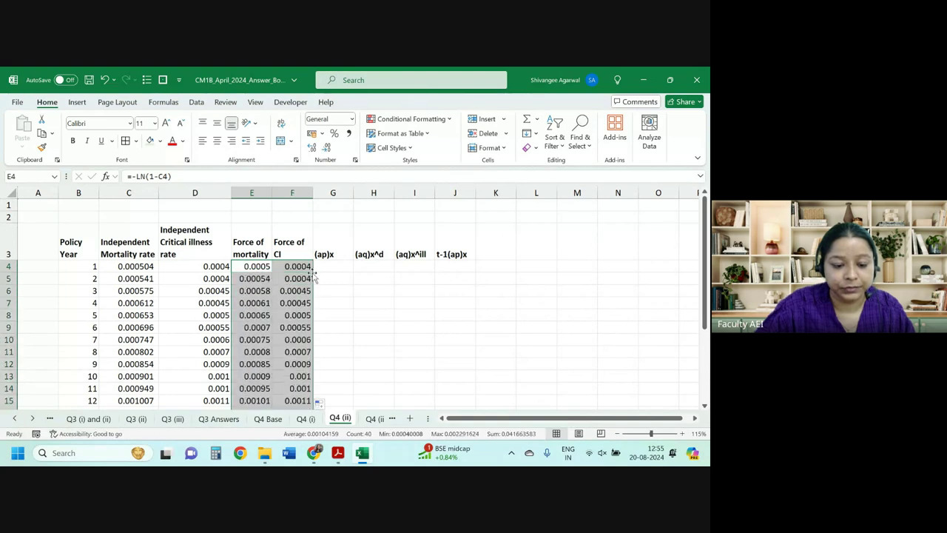
pyautogui.click(313, 148)
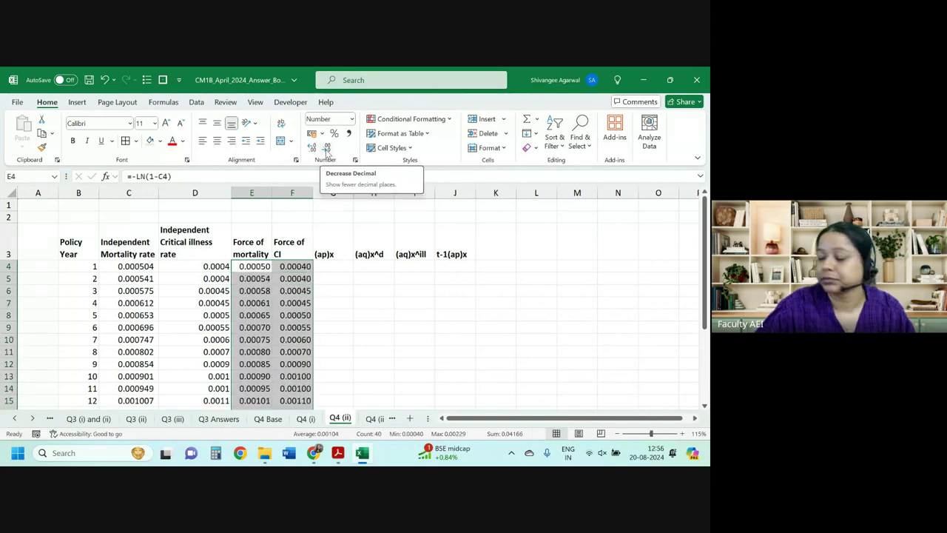
pyautogui.click(312, 148)
pyautogui.click(311, 148)
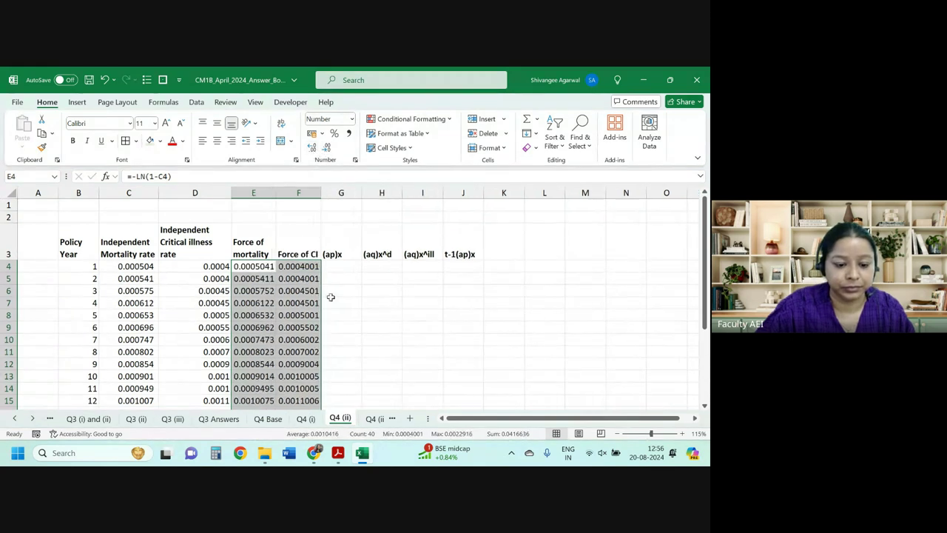
pyautogui.click(331, 268)
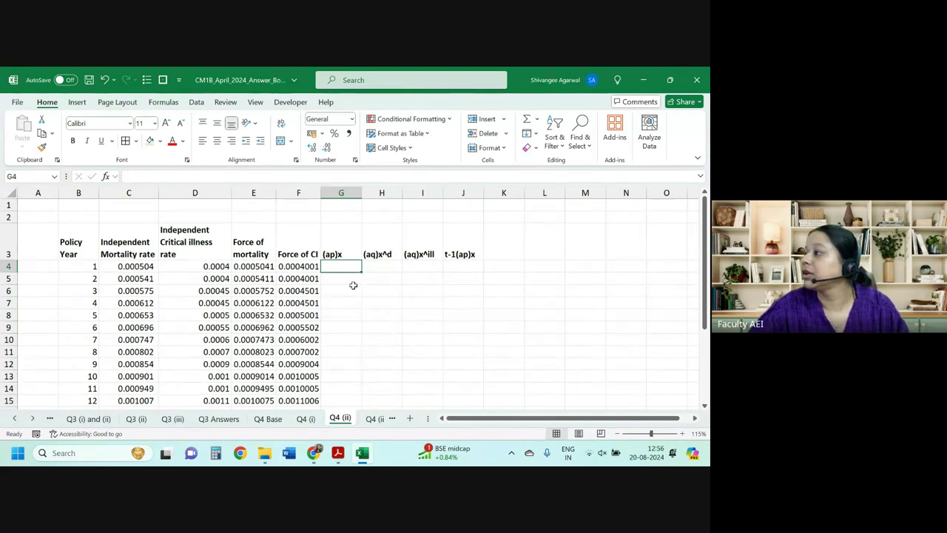
# Step: Enter =EXP(-SUM(E4:F4)) in G4 and fill it down every policy year
pyautogui.write('=')
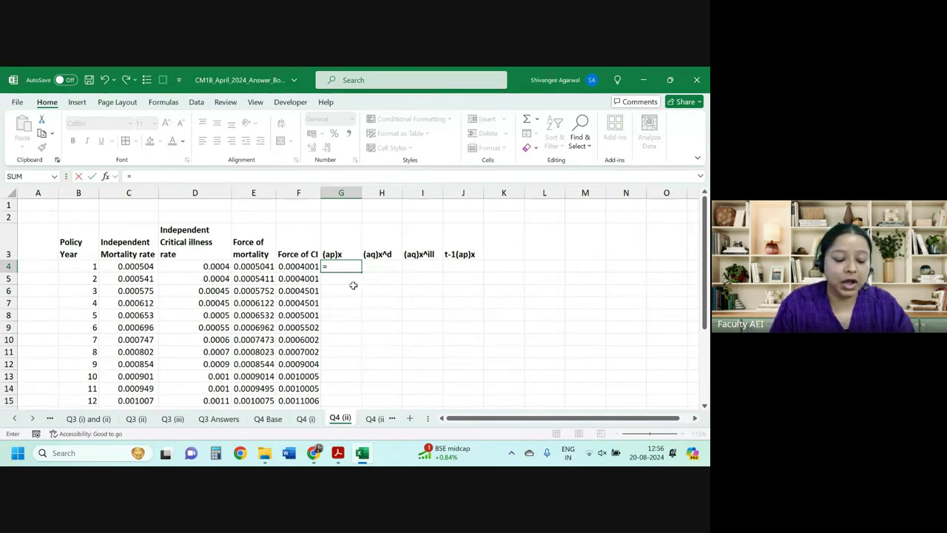
pyautogui.write('exp(-')
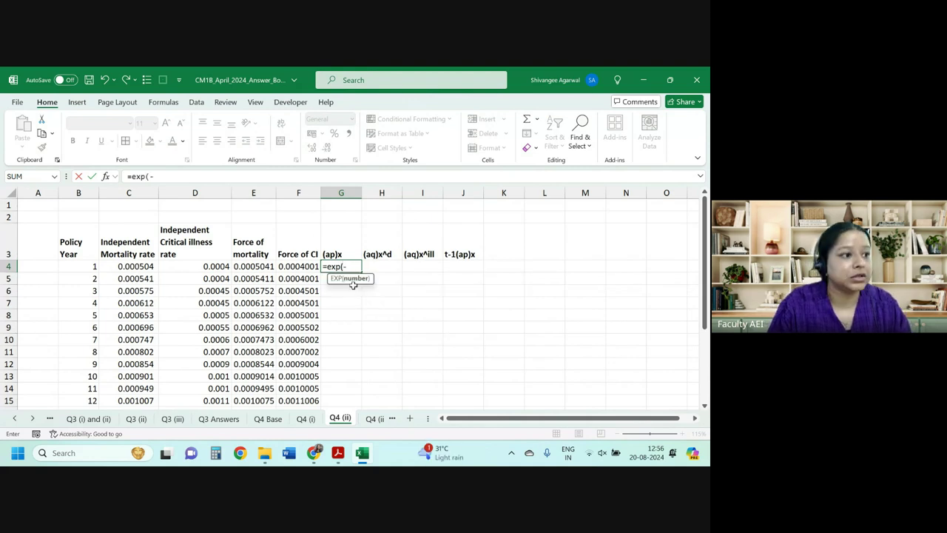
pyautogui.write('sum(')
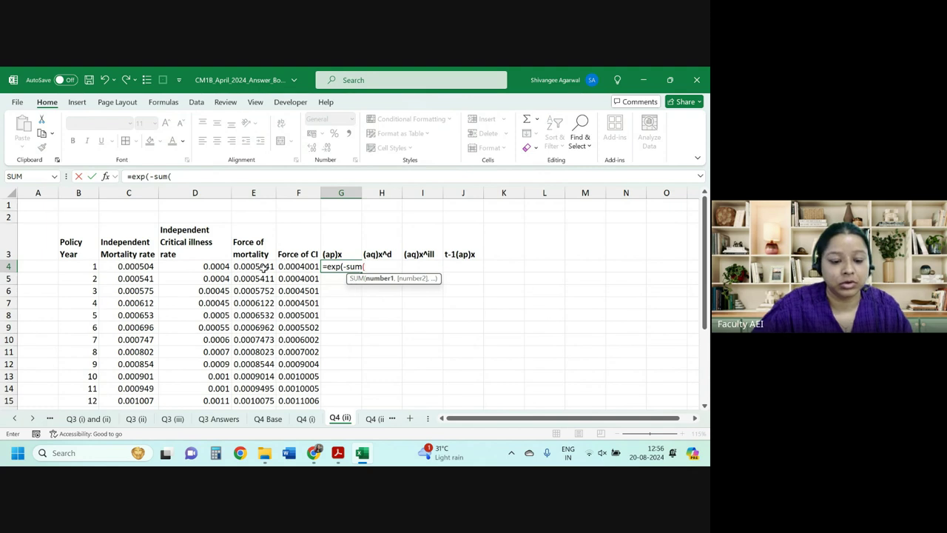
pyautogui.moveTo(263, 269); pyautogui.dragTo(294, 265)
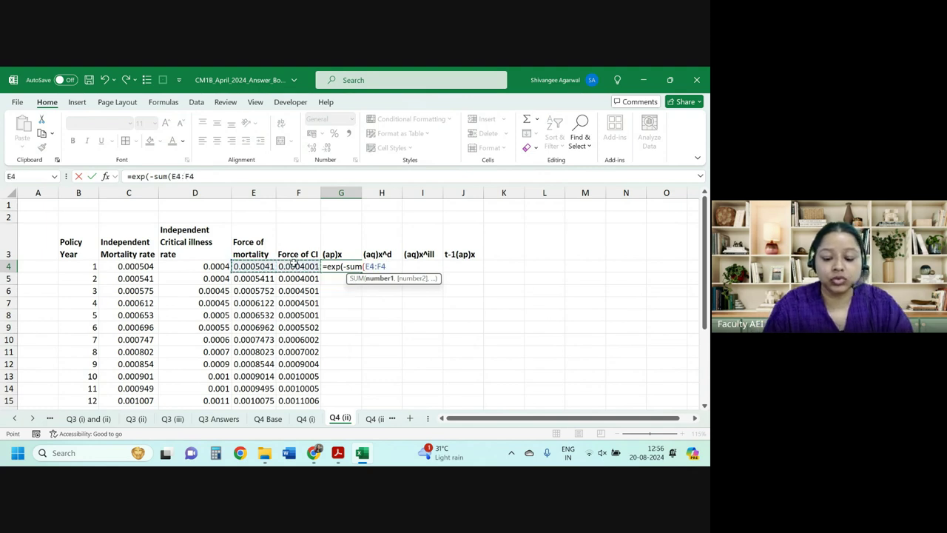
pyautogui.write('))')
pyautogui.press('Return')
pyautogui.click(349, 266)
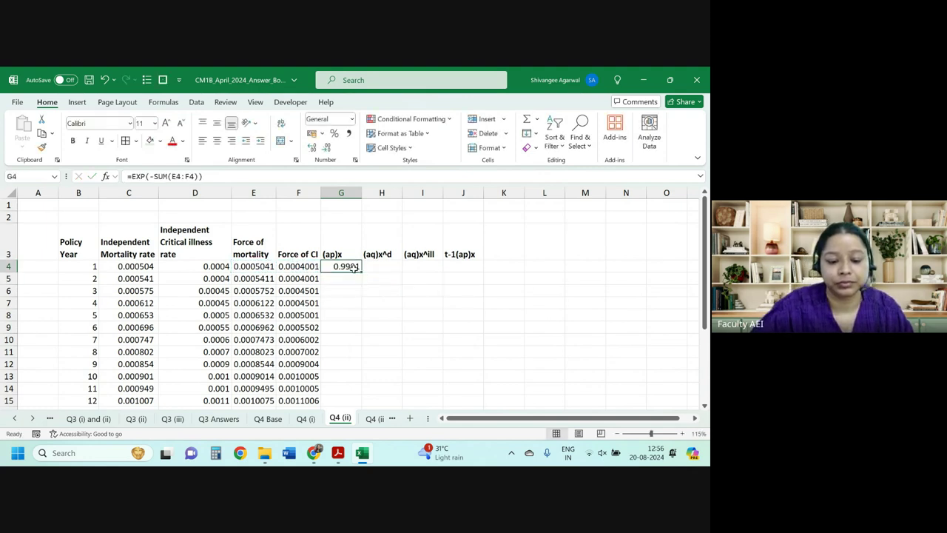
pyautogui.doubleClick(360, 272)
# Step: Show (ap)x to seven decimals, widen column G and start the (aq)x^d formula in H4
pyautogui.click(326, 147)
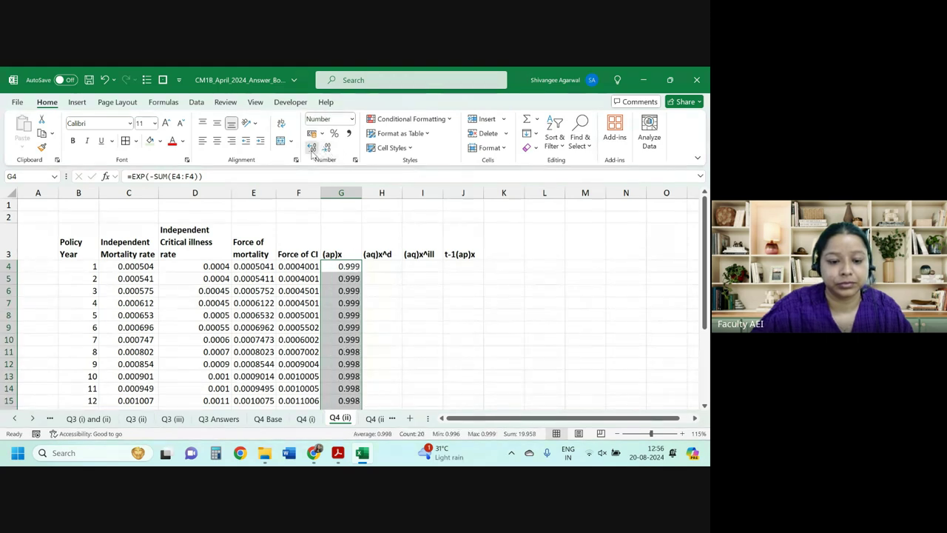
pyautogui.click(312, 148)
pyautogui.click(312, 147)
pyautogui.click(312, 148)
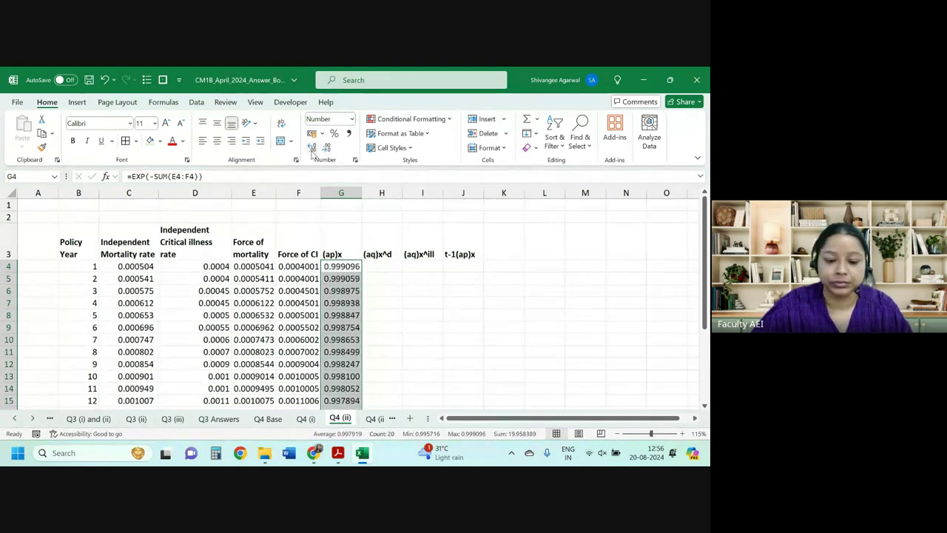
pyautogui.click(311, 147)
pyautogui.click(399, 268)
pyautogui.moveTo(365, 192); pyautogui.dragTo(371, 192)
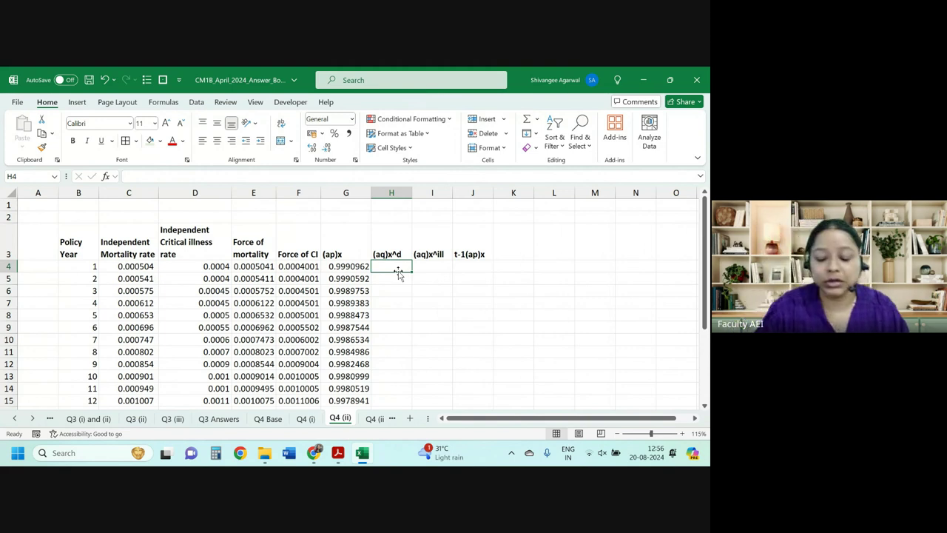
pyautogui.write('=')
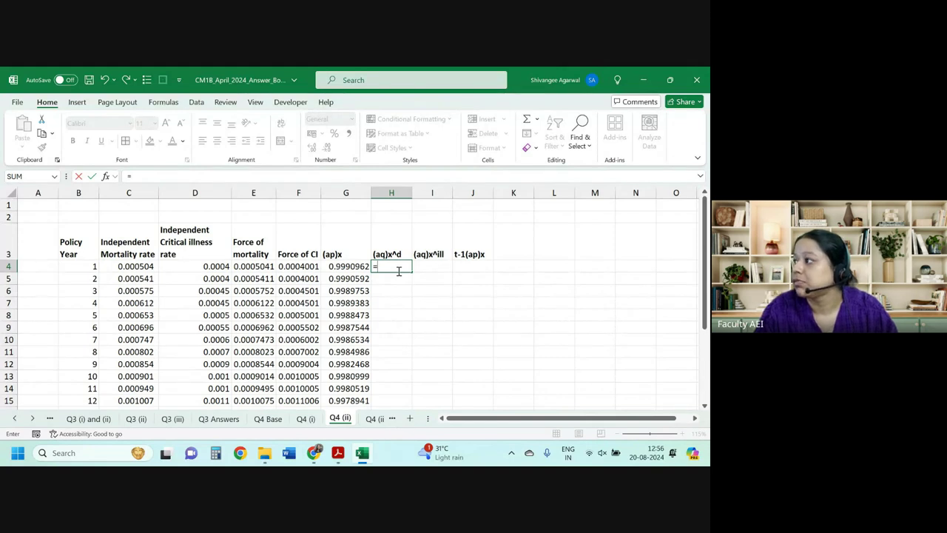
pyautogui.press('Left')
pyautogui.press('Left')
pyautogui.press('Left')
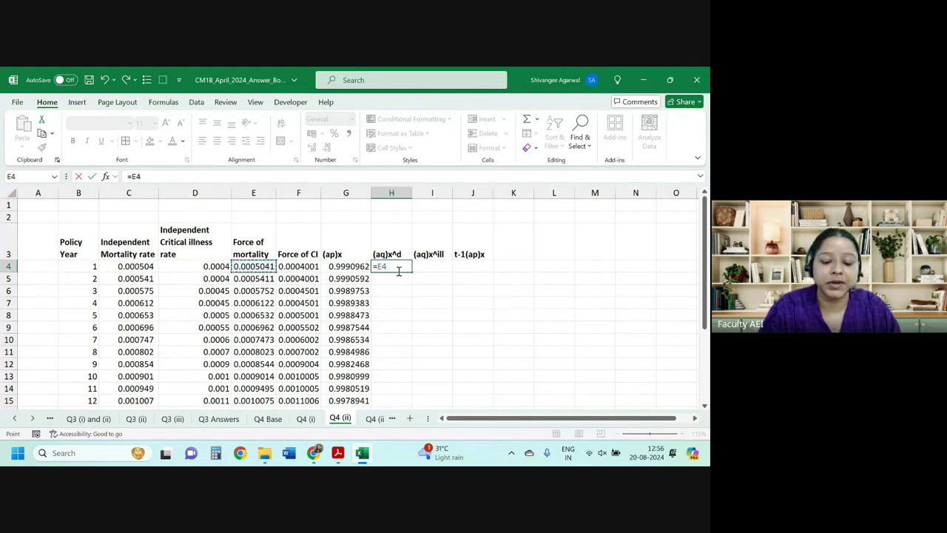
# Step: Enter H4's dependent mortality formula =(E4/SUM($E4:$F4))*(1-G4)
pyautogui.press('BackSpace')
pyautogui.press('BackSpace')
pyautogui.write('(')
pyautogui.press('Left')
pyautogui.press('Left')
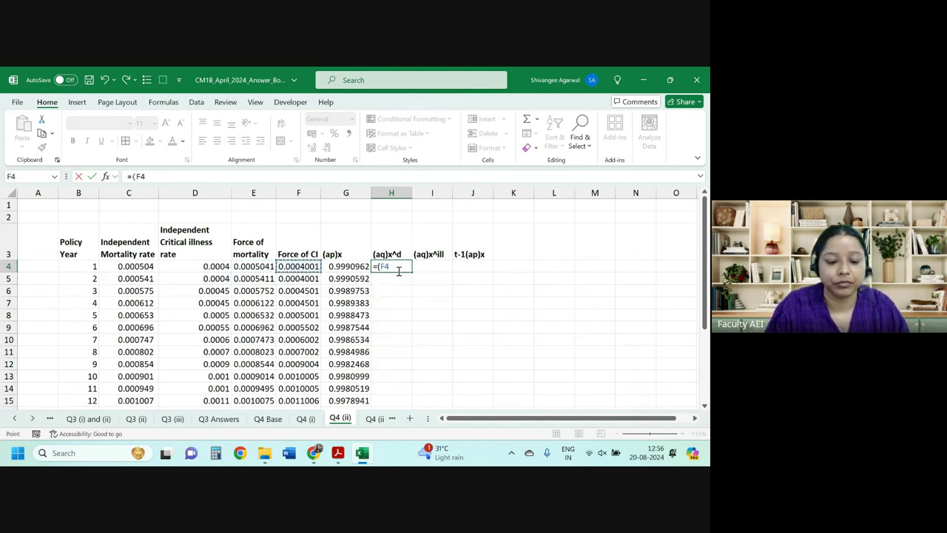
pyautogui.write('/sum(')
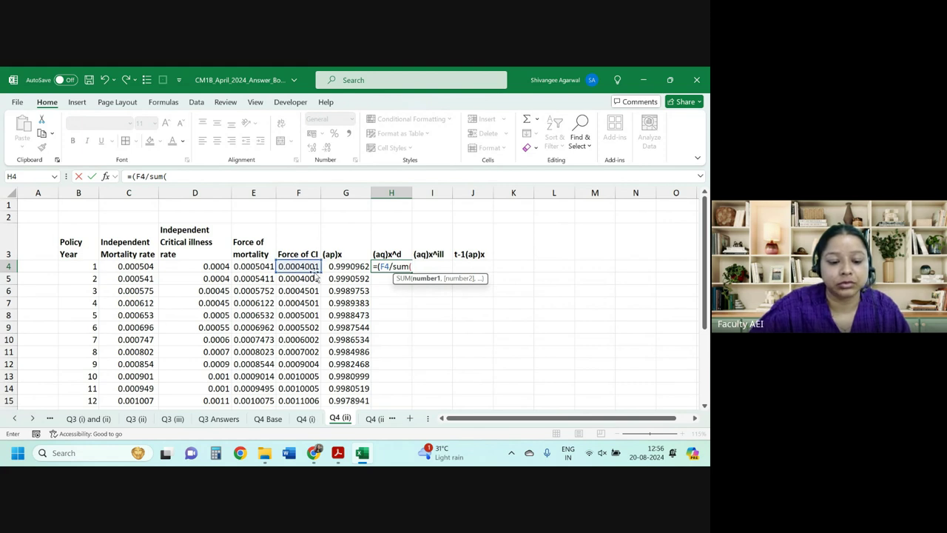
pyautogui.moveTo(254, 266); pyautogui.dragTo(290, 266)
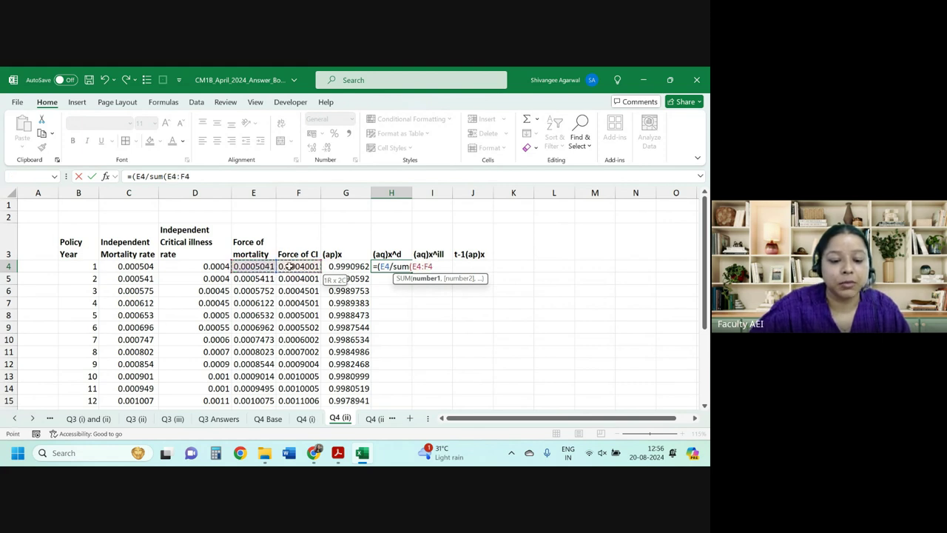
pyautogui.write(')')
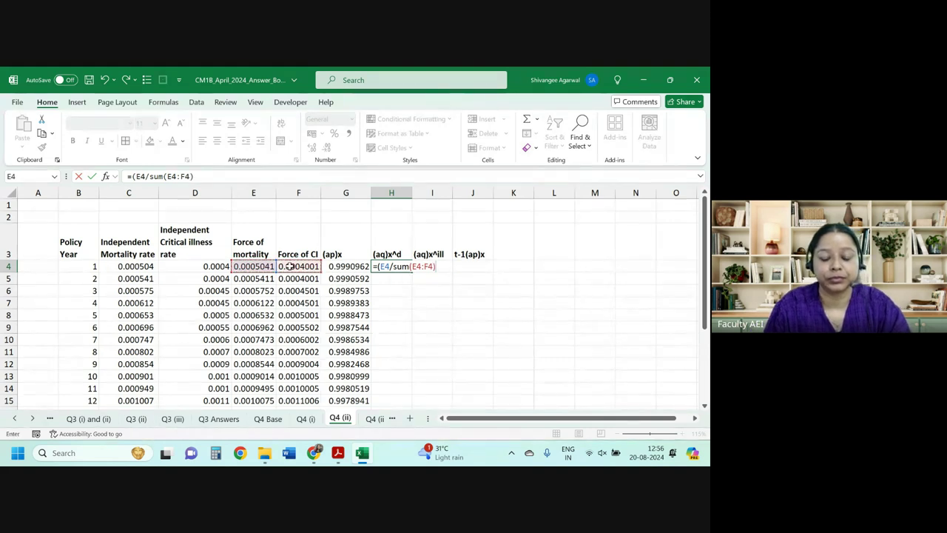
pyautogui.doubleClick(414, 267)
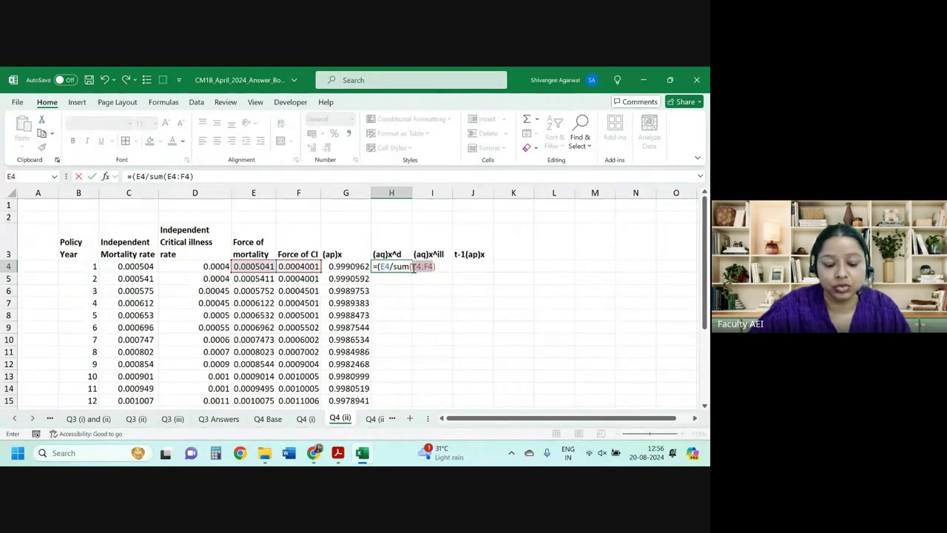
pyautogui.press('F4')
pyautogui.press('F4')
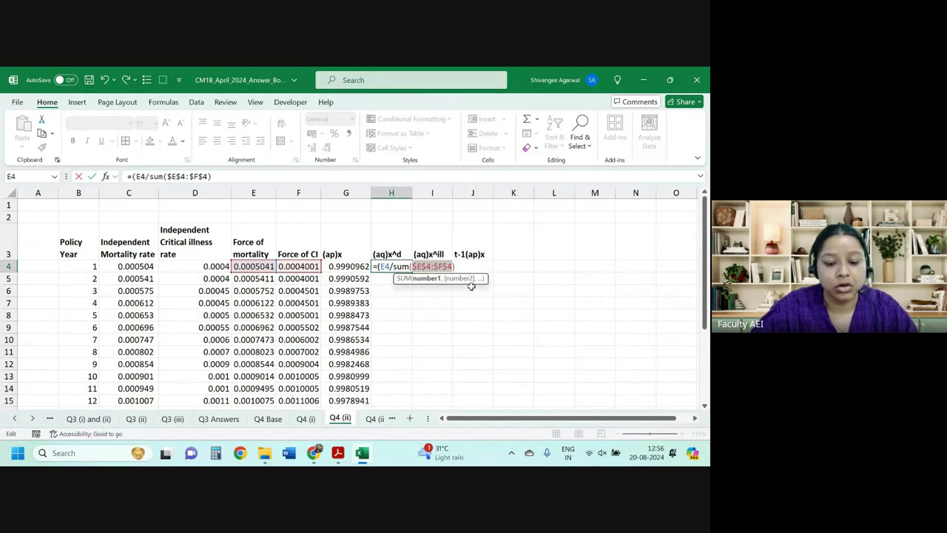
pyautogui.press('F4')
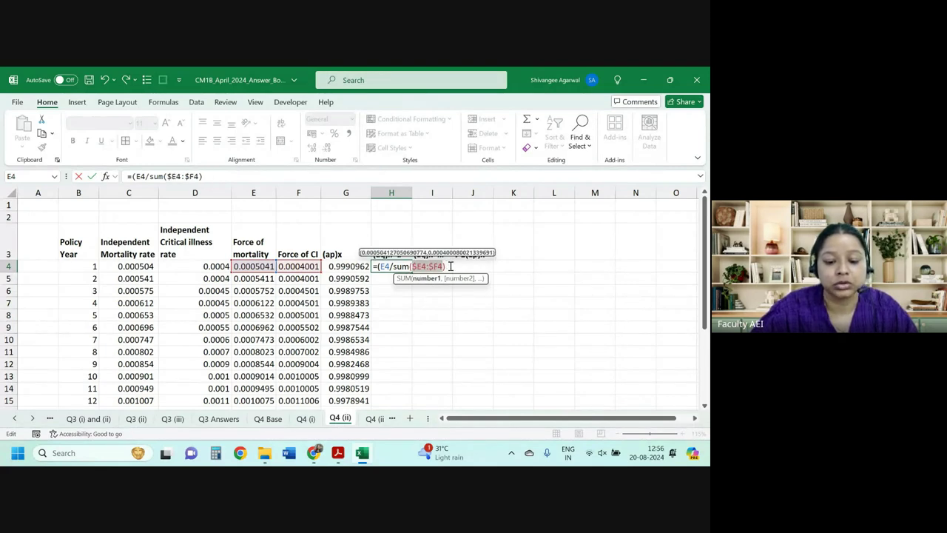
pyautogui.click(453, 267)
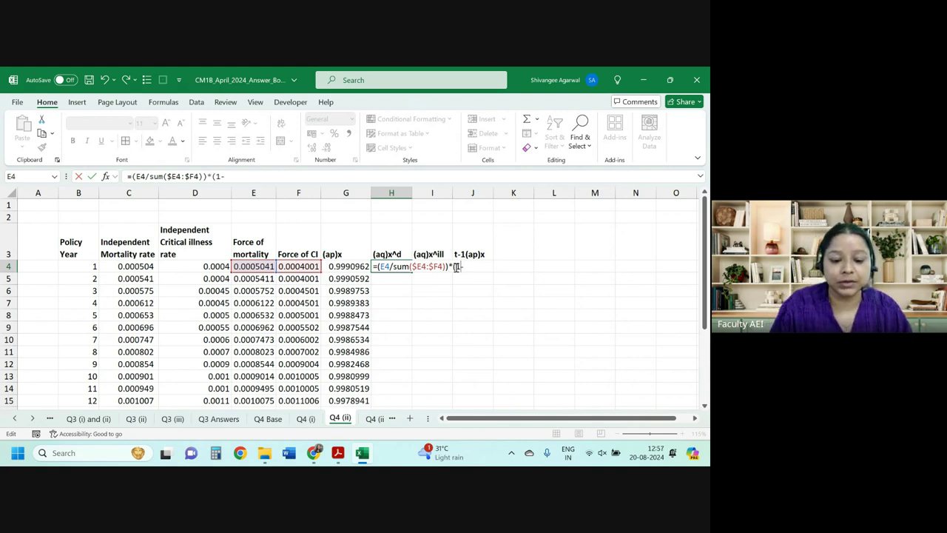
pyautogui.click(342, 266)
pyautogui.write(')')
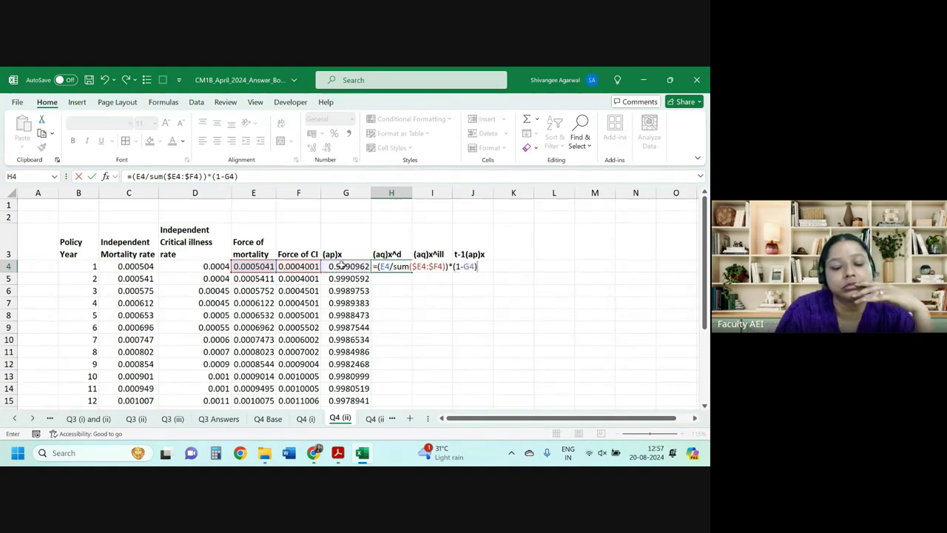
pyautogui.press('Return')
# Step: Lock the column G reference in H4 and copy the formula across into I4
pyautogui.click(394, 267)
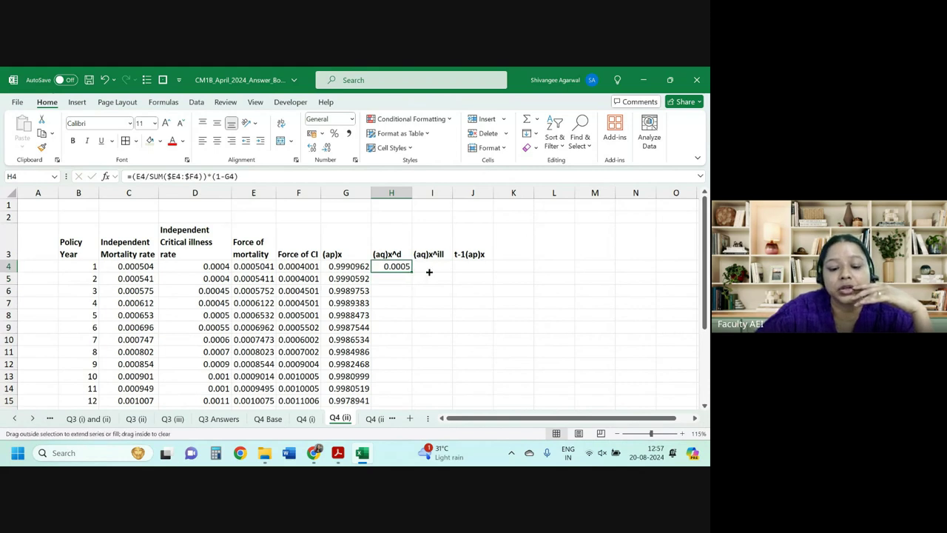
pyautogui.moveTo(429, 272); pyautogui.dragTo(437, 268)
pyautogui.doubleClick(437, 267)
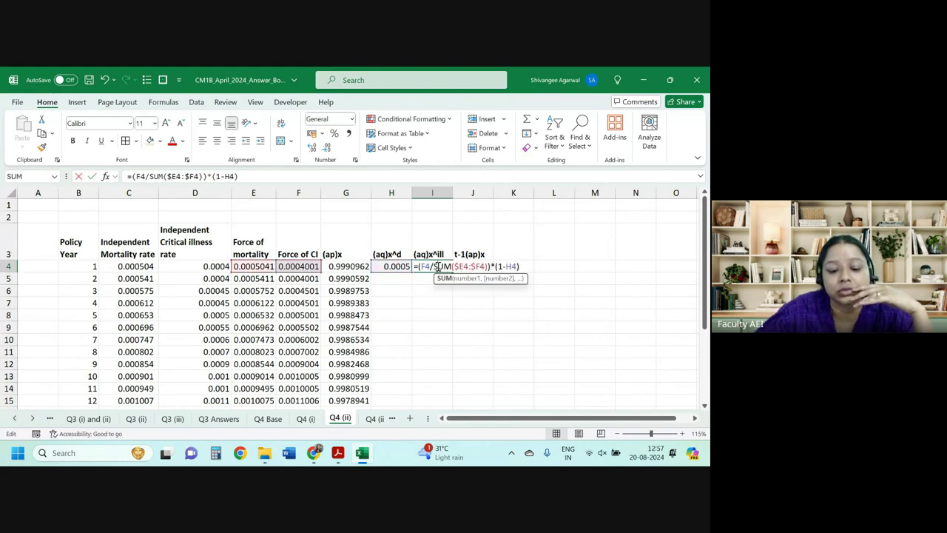
pyautogui.doubleClick(398, 265)
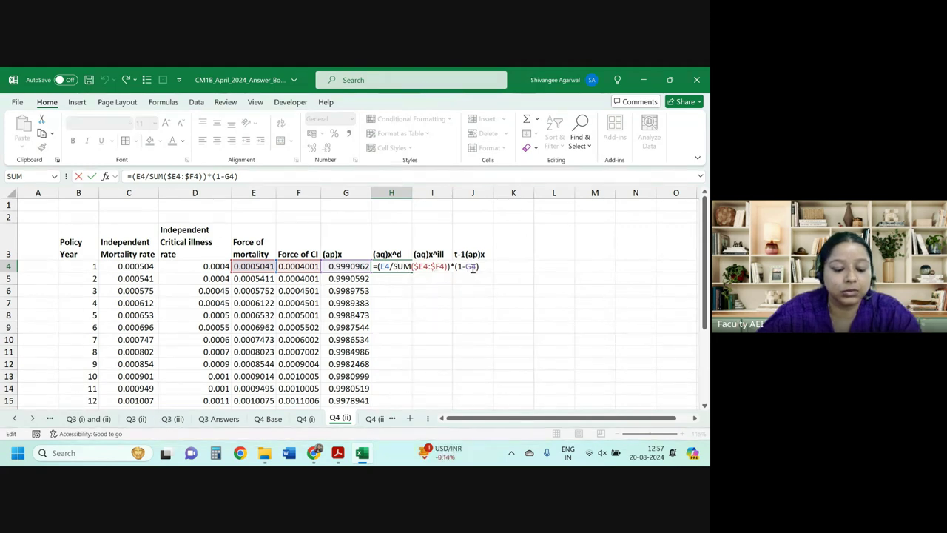
pyautogui.press('Return')
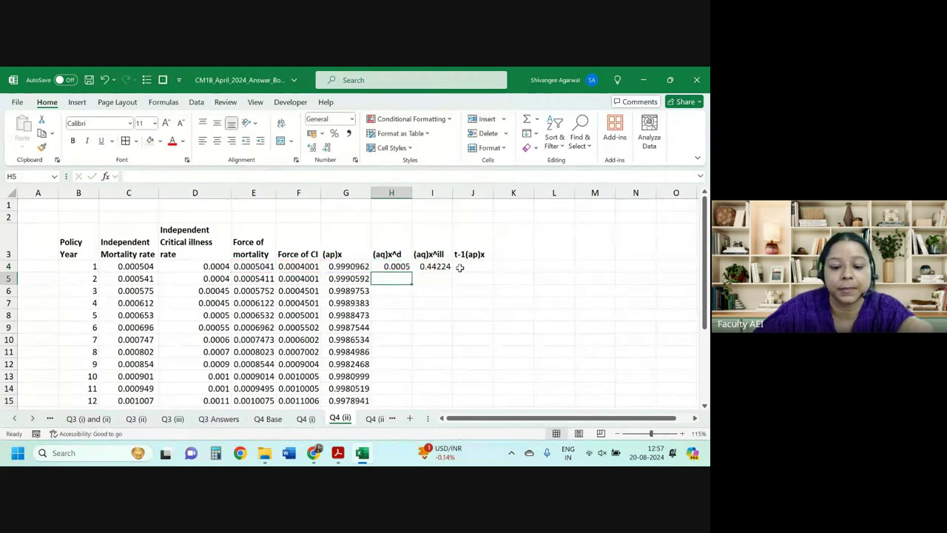
pyautogui.click(401, 266)
pyautogui.moveTo(412, 273); pyautogui.dragTo(450, 274)
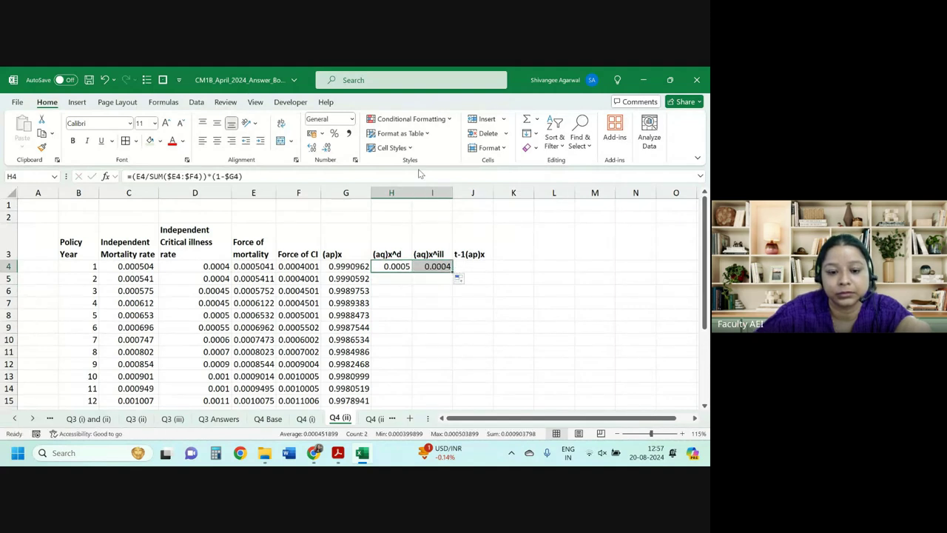
# Step: Show both dependent rates to 8 decimals and fill them down to year 20
pyautogui.click(314, 151)
pyautogui.click(314, 151)
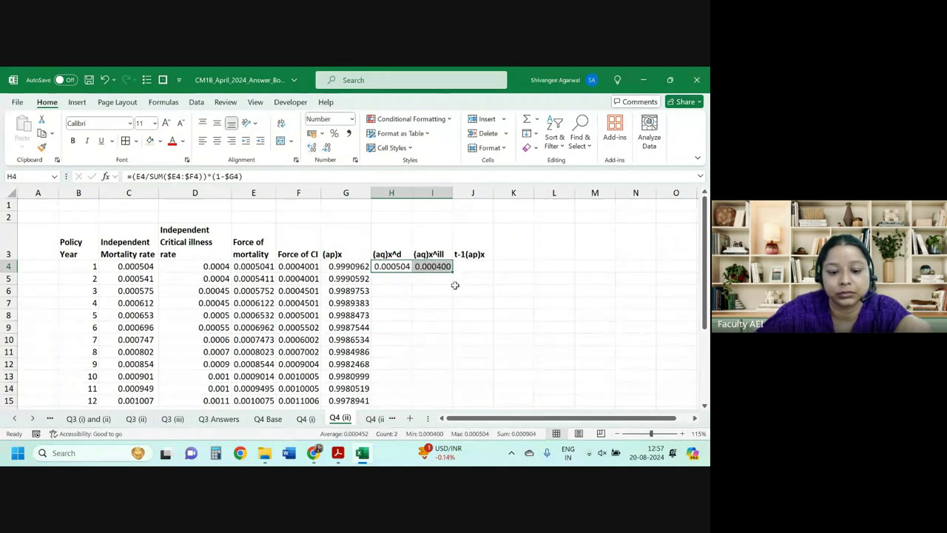
pyautogui.click(312, 148)
pyautogui.click(312, 149)
pyautogui.click(467, 271)
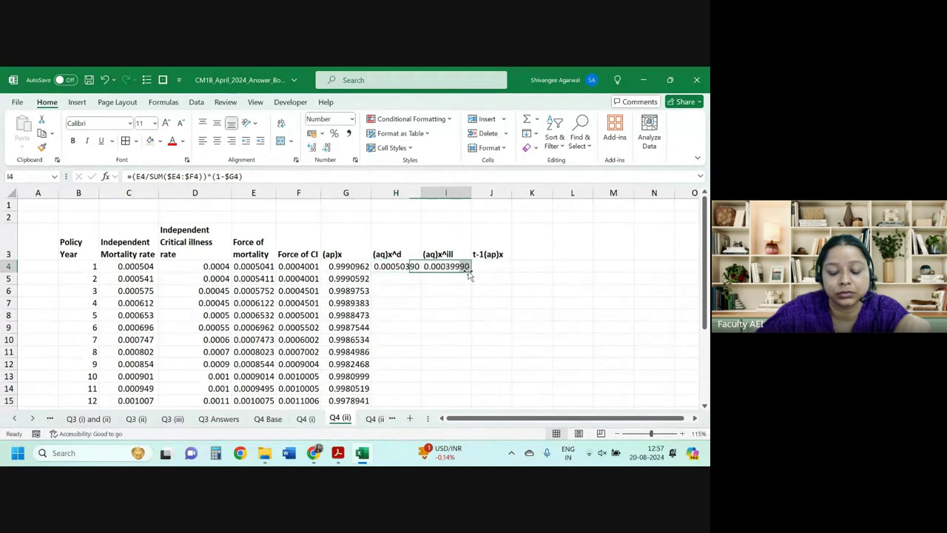
pyautogui.moveTo(407, 268); pyautogui.dragTo(463, 270)
pyautogui.doubleClick(471, 273)
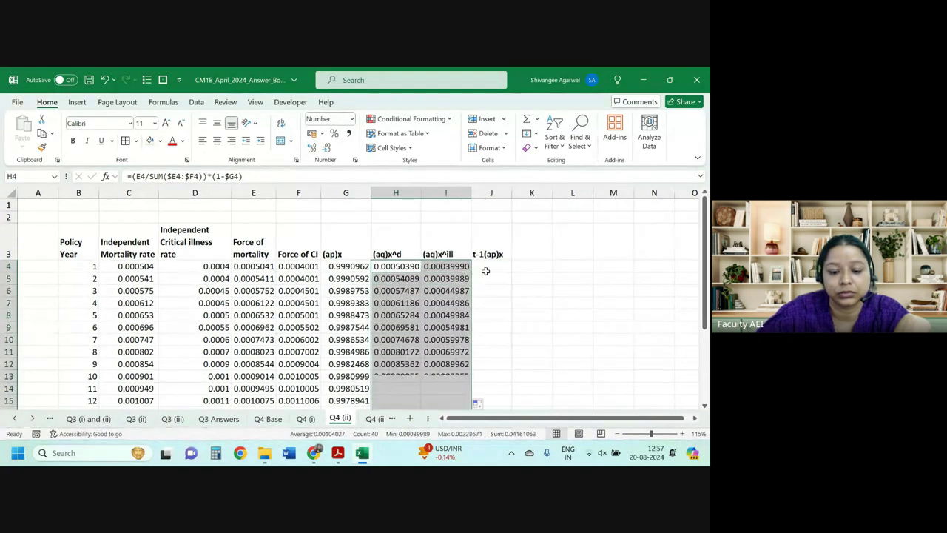
# Step: Enter 1 in J4 and the survival formula =J4*G4 in J5
pyautogui.click(494, 269)
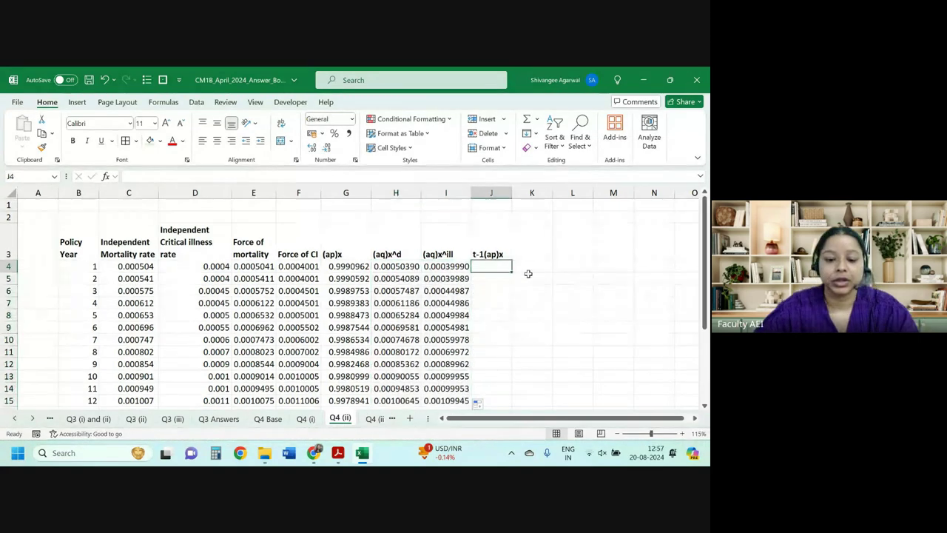
pyautogui.write('1')
pyautogui.press('Return')
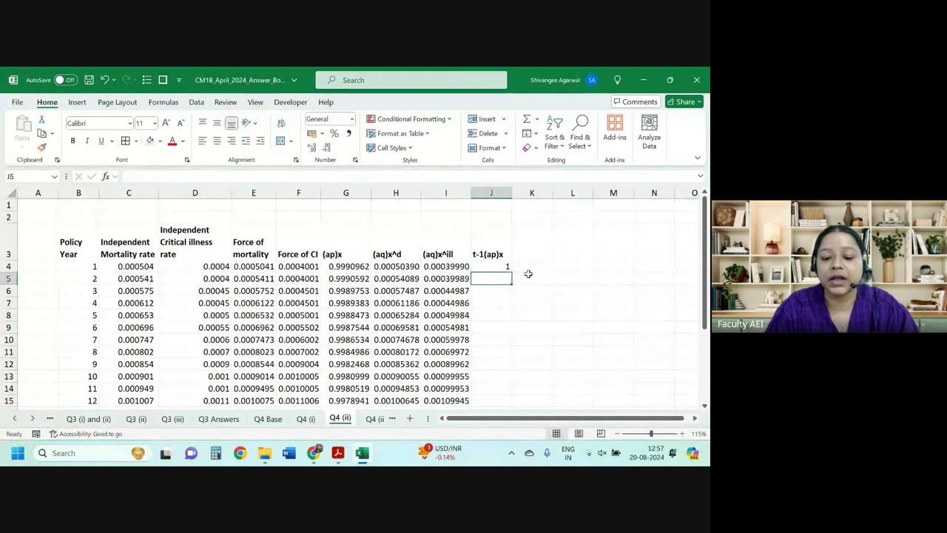
pyautogui.write('=')
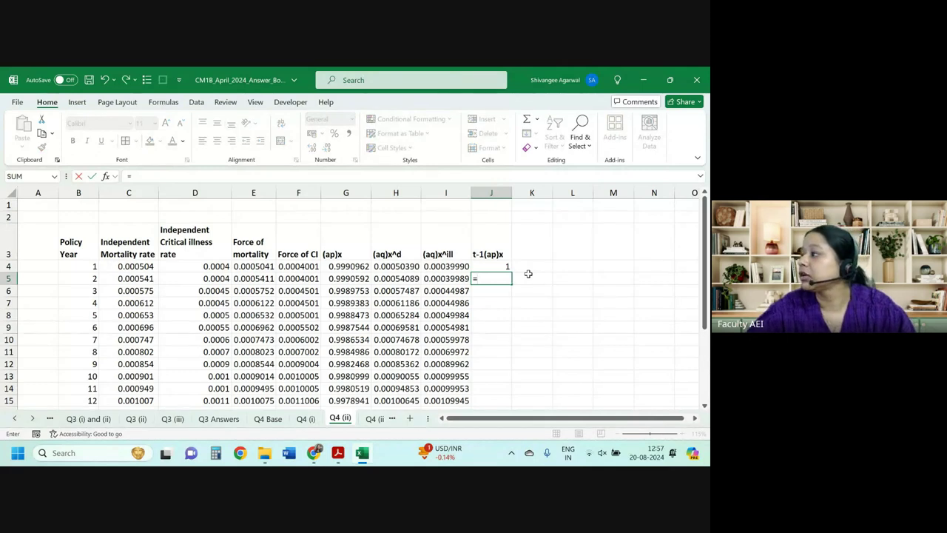
pyautogui.press('Up')
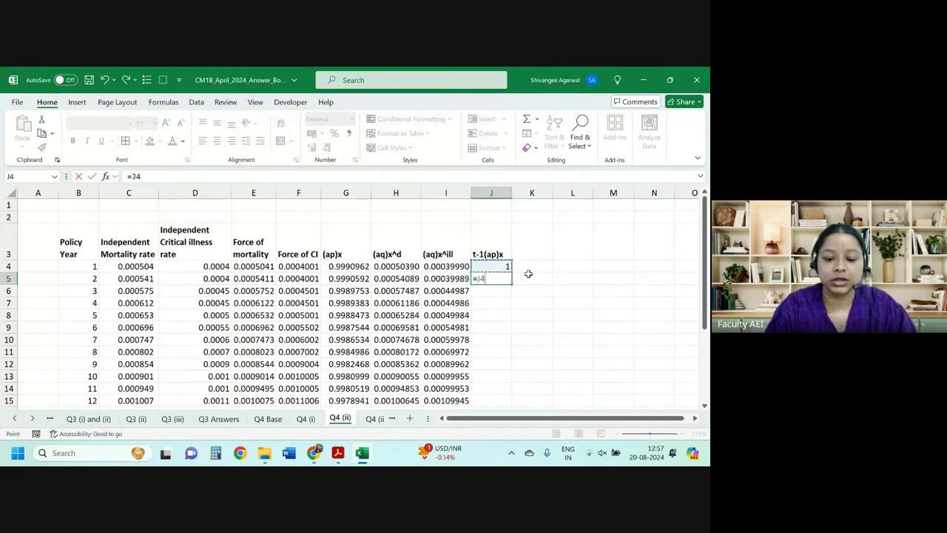
pyautogui.write('*')
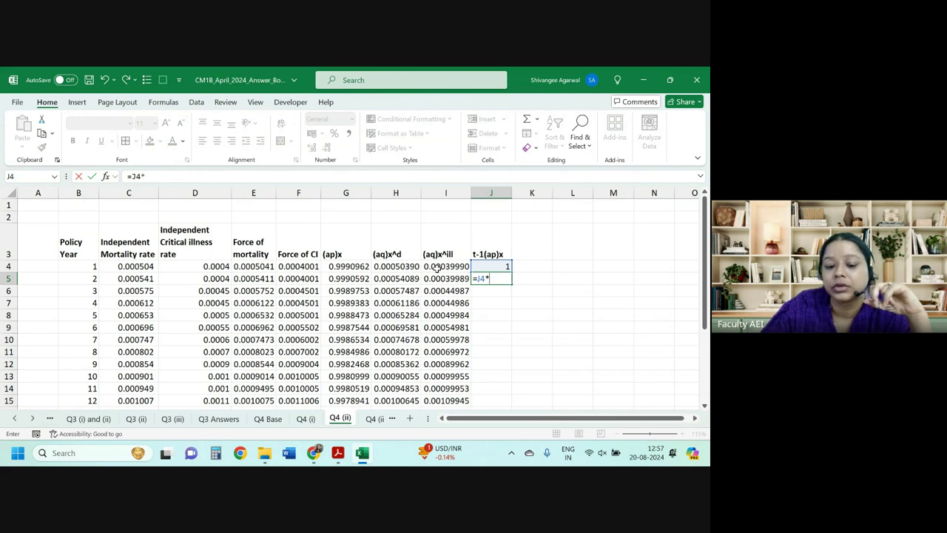
pyautogui.click(359, 267)
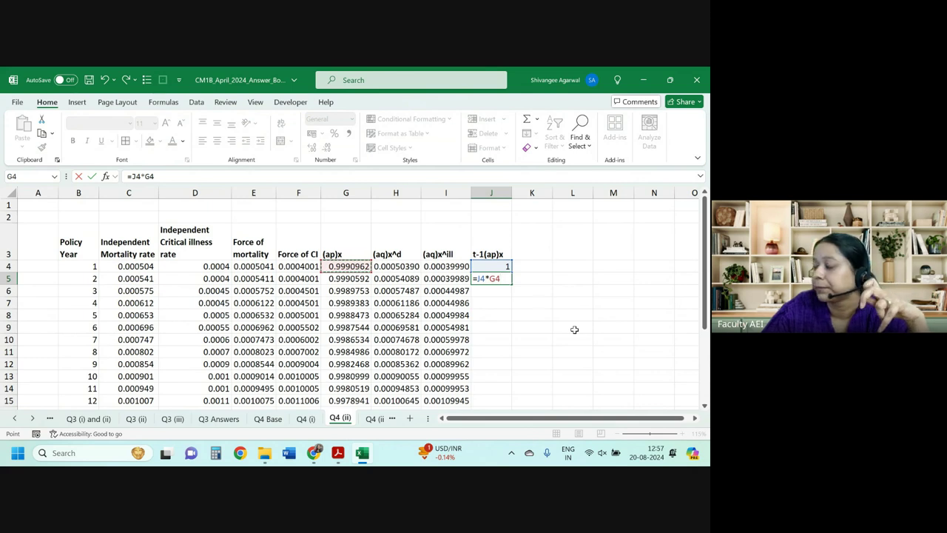
pyautogui.press('Return')
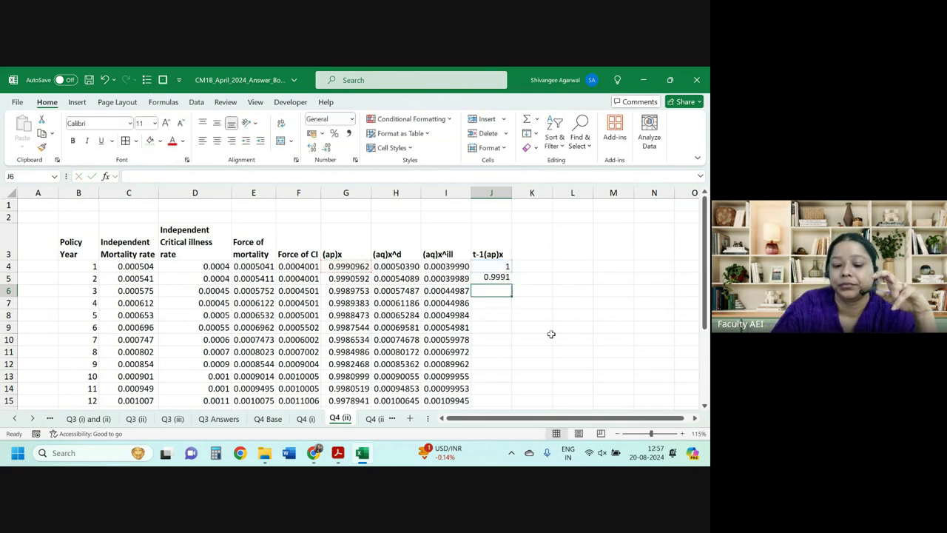
# Step: Fill =J4*G4 down to year 20, add decimal places to J4:J23, then switch to the exam paper
pyautogui.click(508, 278)
pyautogui.doubleClick(511, 285)
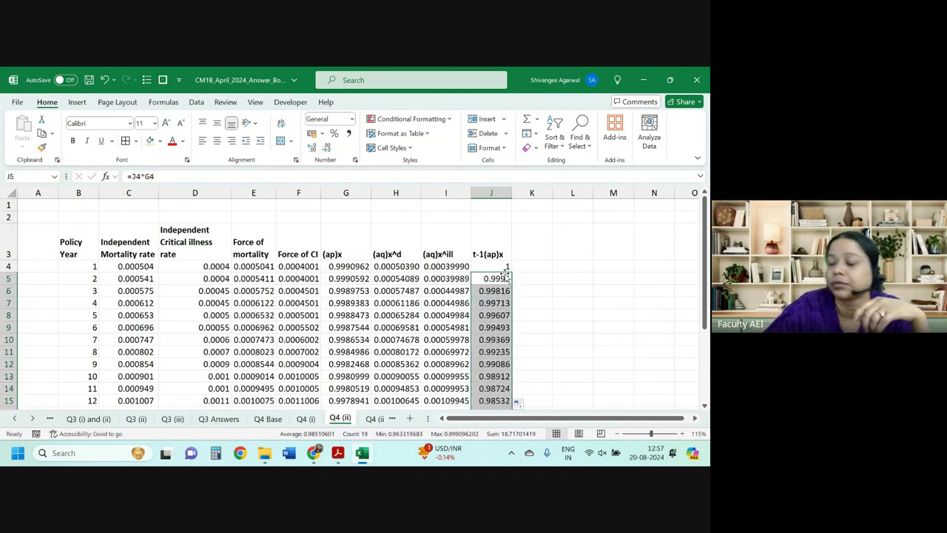
pyautogui.click(311, 147)
pyautogui.click(311, 147)
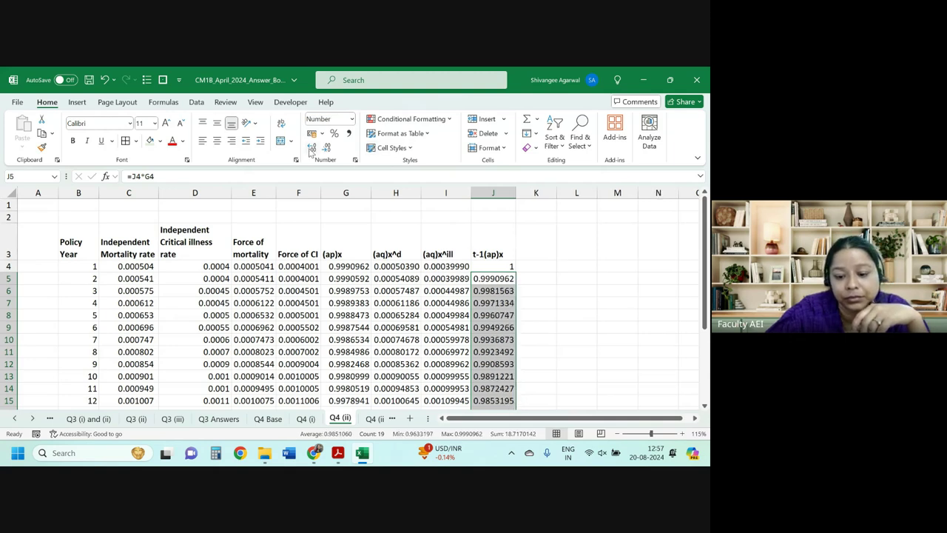
pyautogui.click(311, 147)
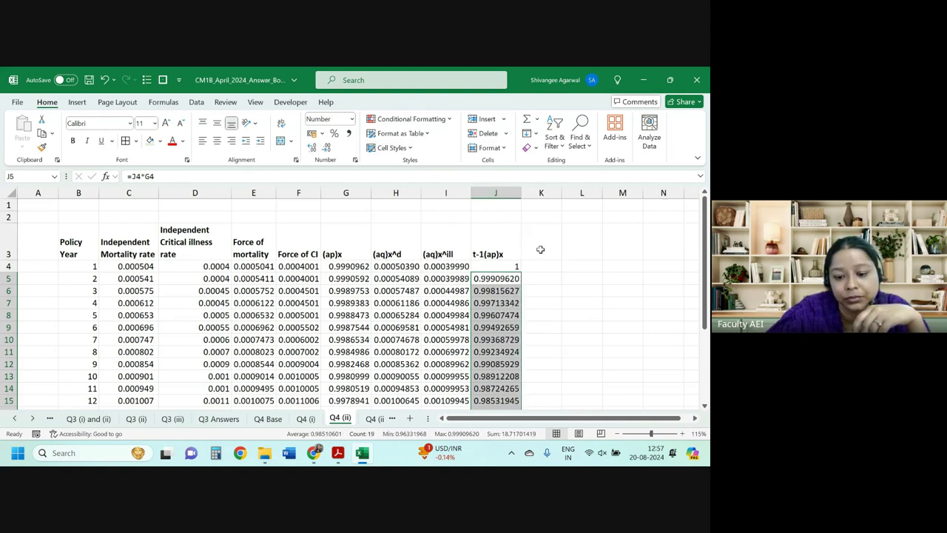
pyautogui.click(508, 267)
pyautogui.click(312, 147)
pyautogui.click(311, 147)
pyautogui.click(312, 148)
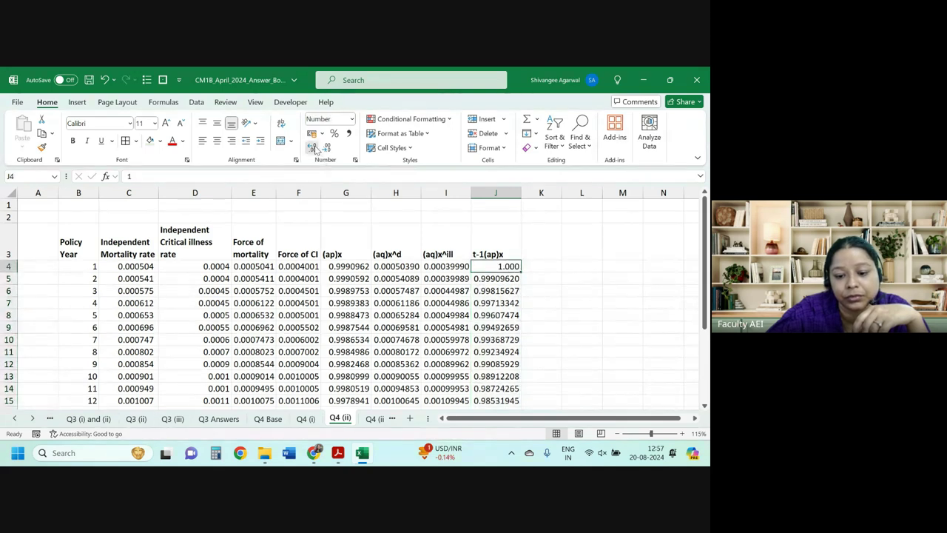
pyautogui.click(313, 148)
pyautogui.click(312, 147)
pyautogui.click(313, 147)
pyautogui.click(511, 327)
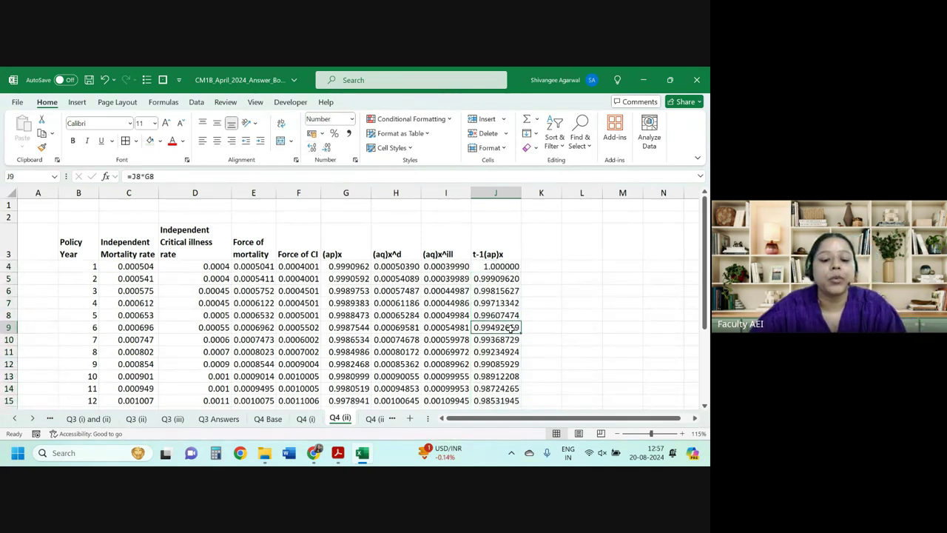
pyautogui.hotkey('alt', 'Tab')
pyautogui.click(231, 316)
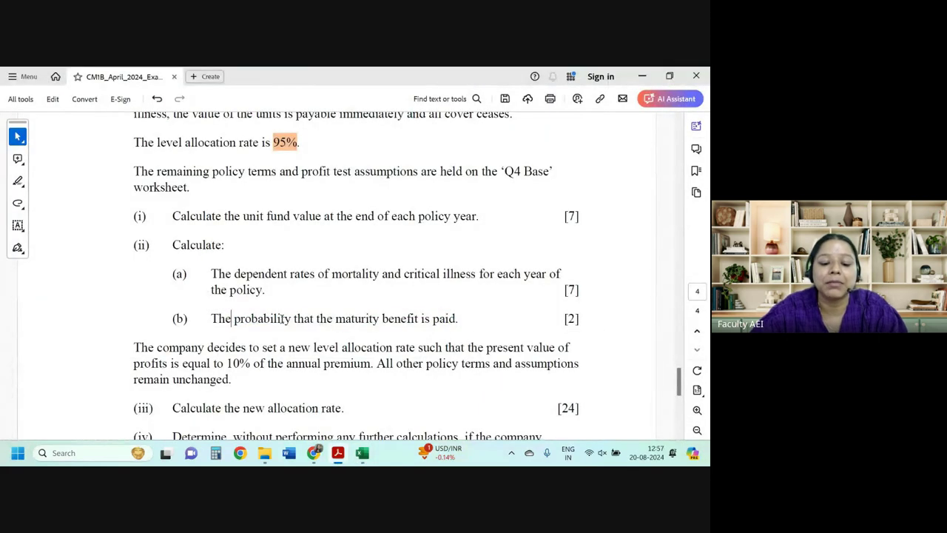
# Step: Highlight 'maturity benefit is paid' in part (ii)(b), then return to the Excel workbook
pyautogui.moveTo(232, 317); pyautogui.dragTo(456, 318)
pyautogui.click(340, 318)
pyautogui.hotkey('alt', 'Tab')
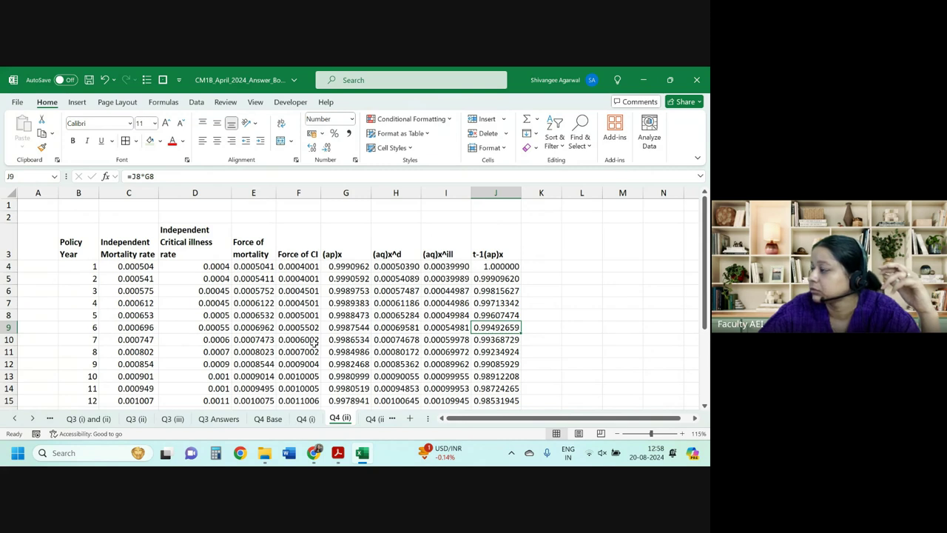
# Step: Enter =J23*G23 in J25 and trim it to six decimals, giving 0.959192
pyautogui.click(483, 269)
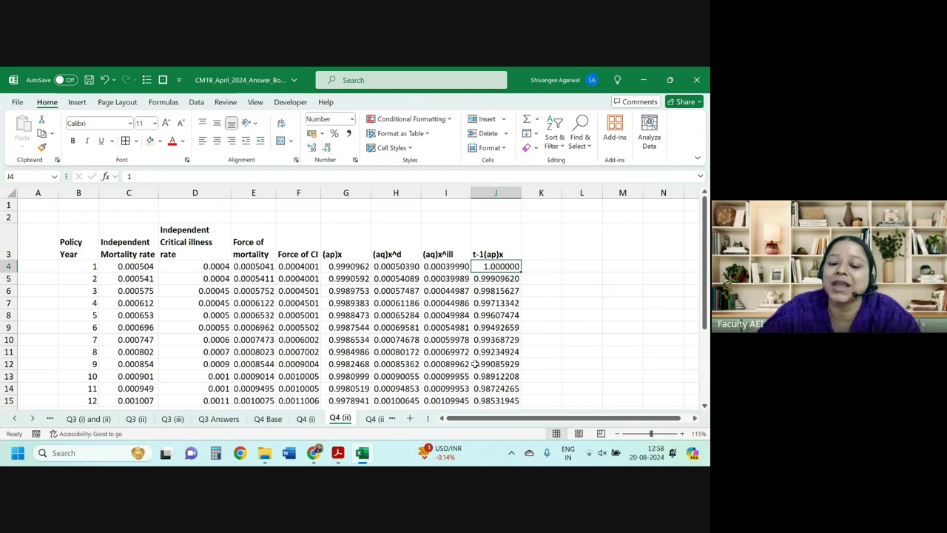
pyautogui.scroll(-3, 489, 311)
pyautogui.click(494, 364)
pyautogui.click(487, 380)
pyautogui.write('=')
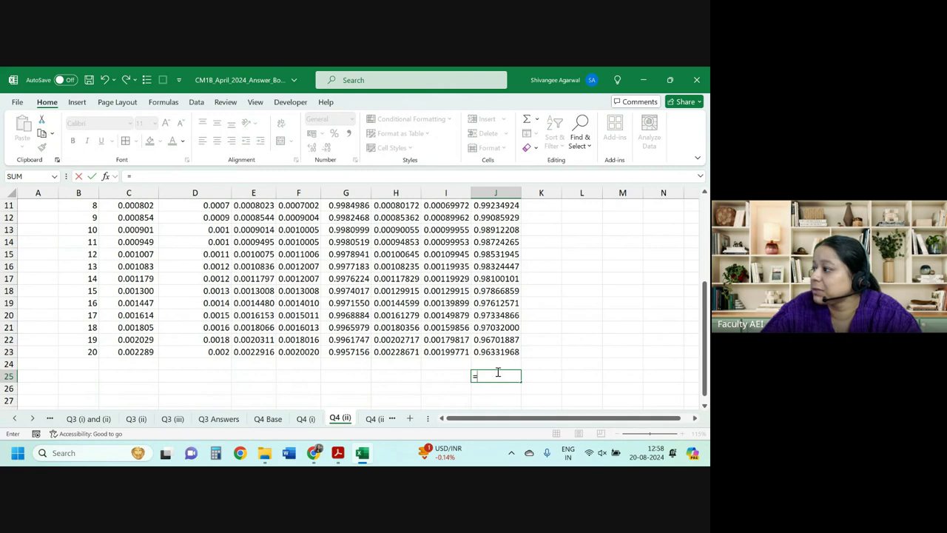
pyautogui.scroll(4, 334, 303)
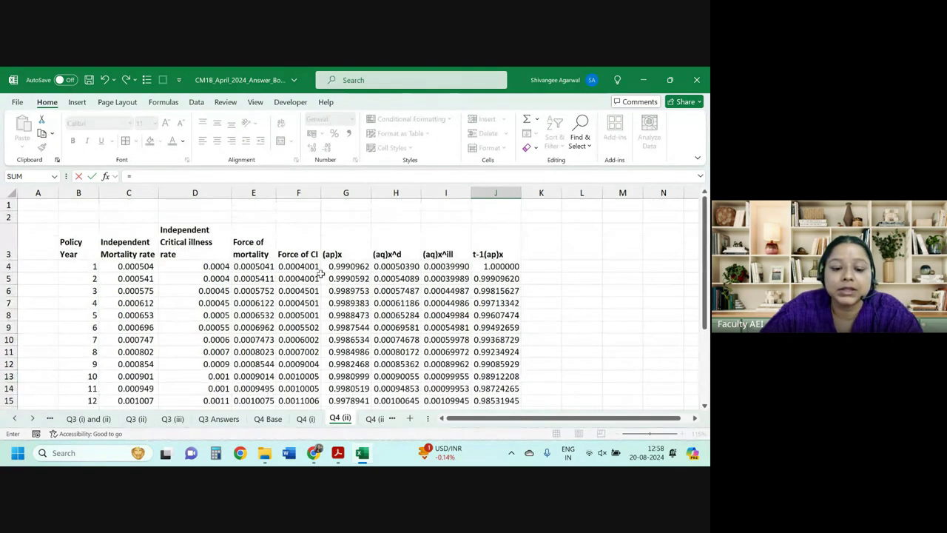
pyautogui.scroll(-4, 340, 304)
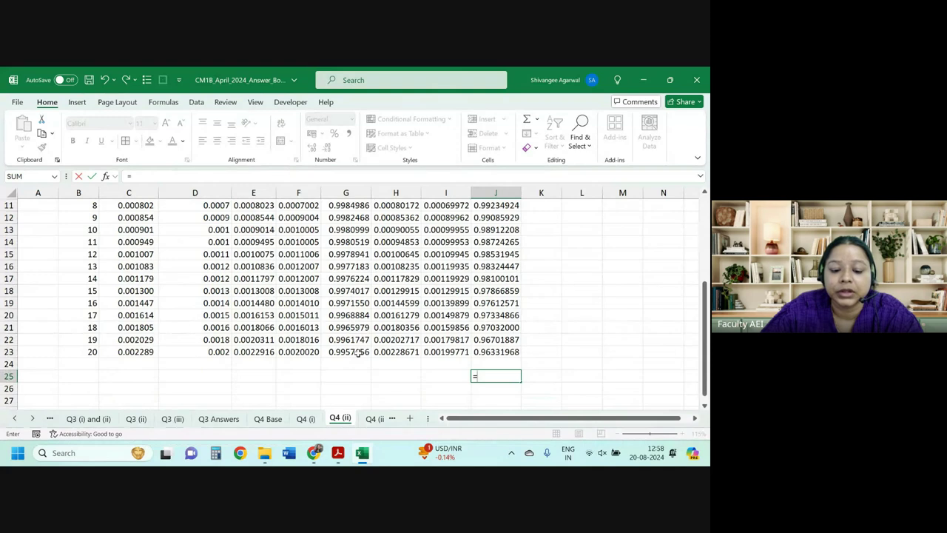
pyautogui.click(502, 354)
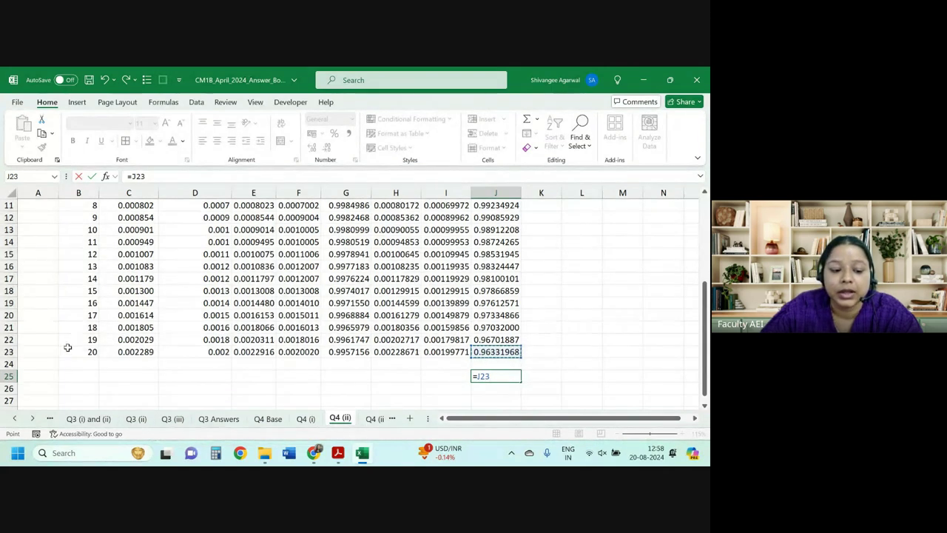
pyautogui.scroll(4, 70, 347)
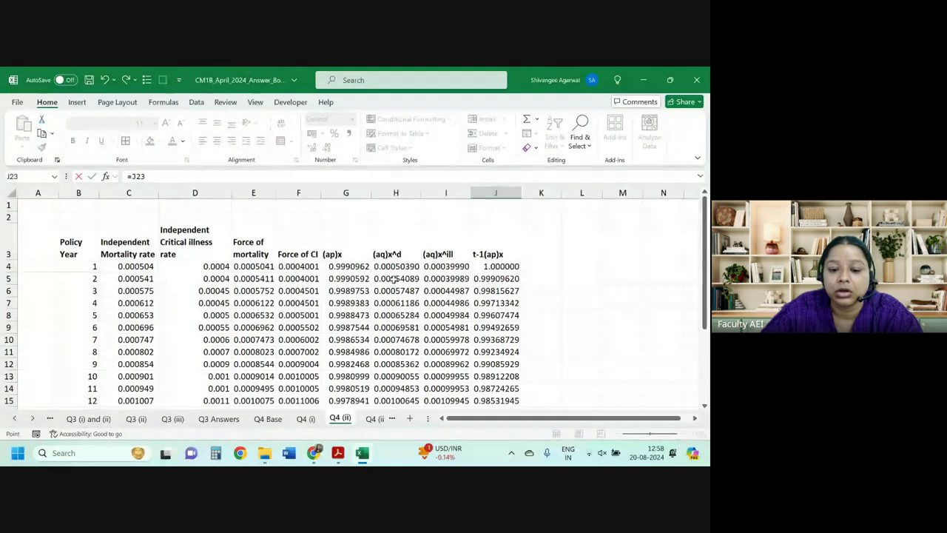
pyautogui.scroll(-2, 516, 315)
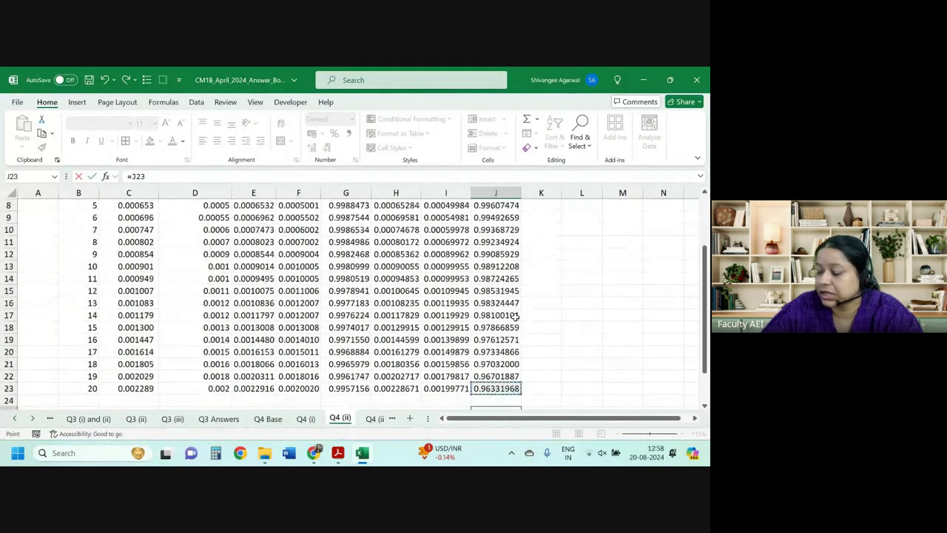
pyautogui.scroll(-2, 507, 308)
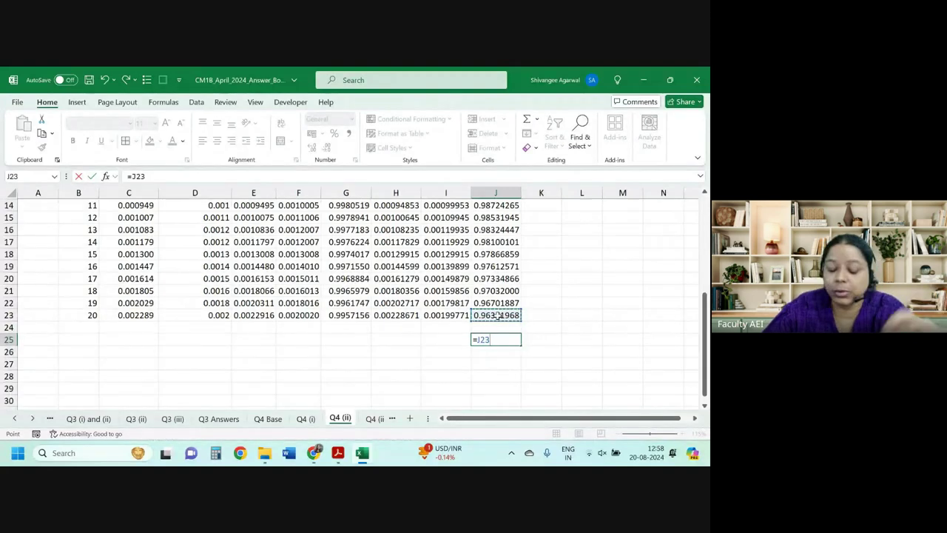
pyautogui.write('*')
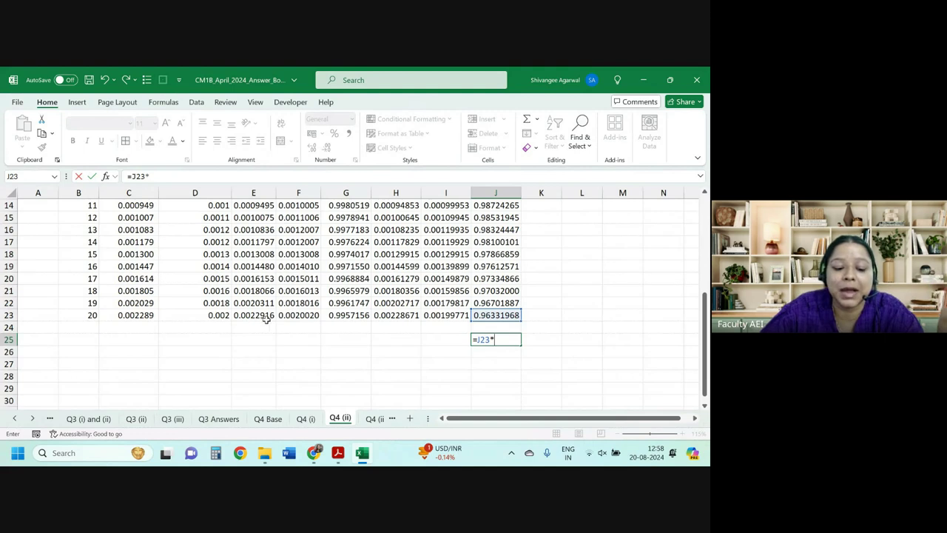
pyautogui.scroll(5, 282, 316)
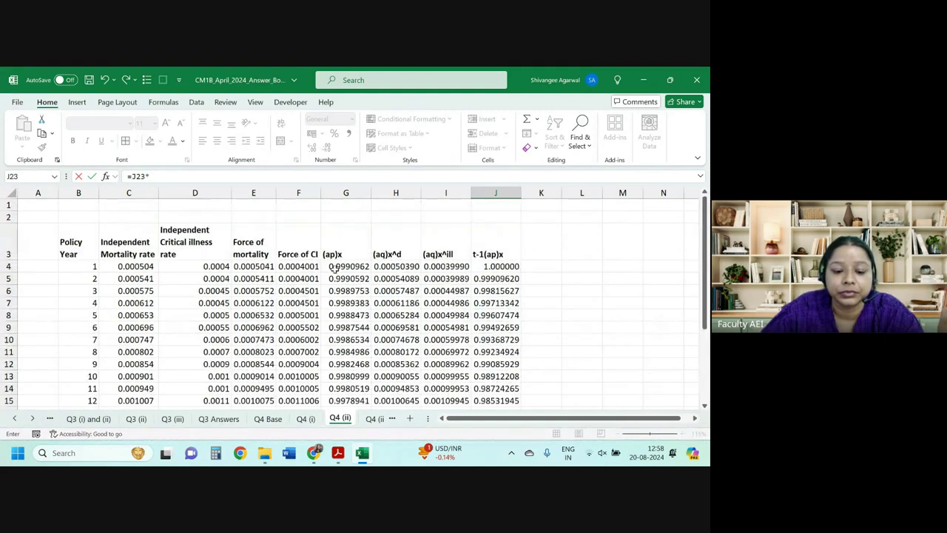
pyautogui.scroll(-3, 335, 271)
pyautogui.click(350, 352)
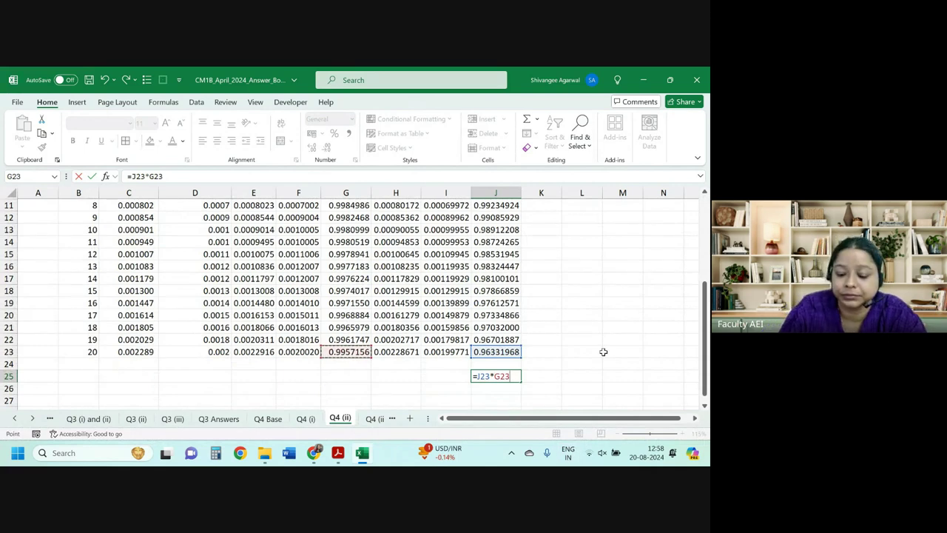
pyautogui.hotkey('ctrl', 'Return')
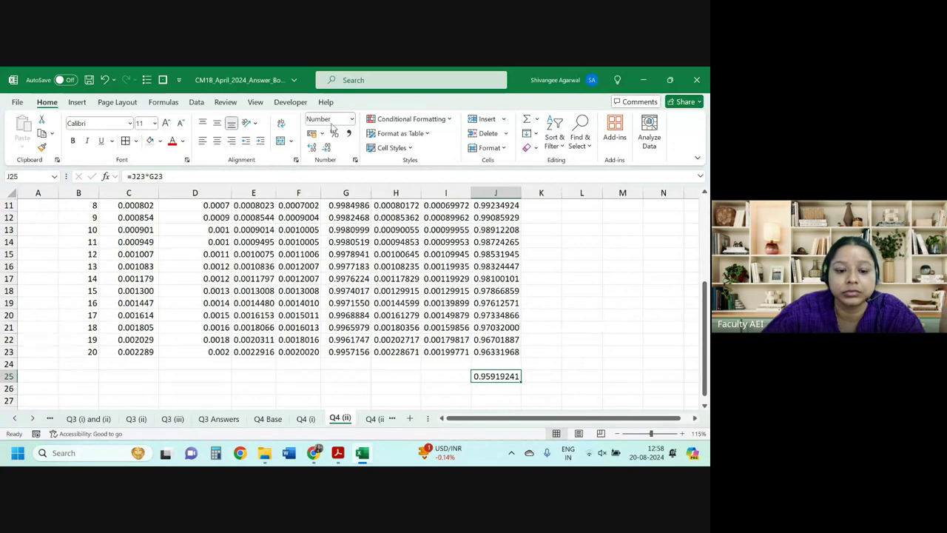
pyautogui.click(327, 148)
pyautogui.click(327, 149)
# Step: Label K25 'Prob of maturity benefit being paid' and recheck the J25 formula
pyautogui.click(545, 373)
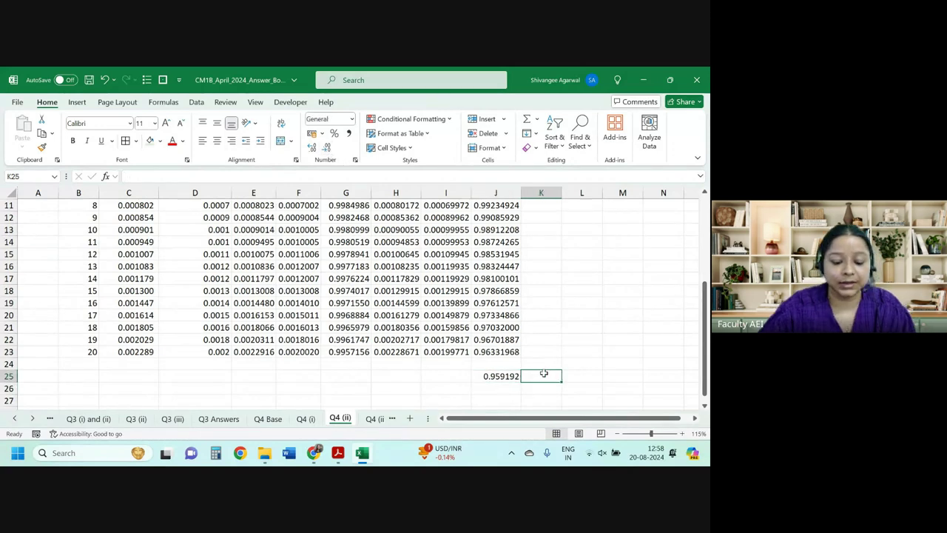
pyautogui.write('Prob of ma')
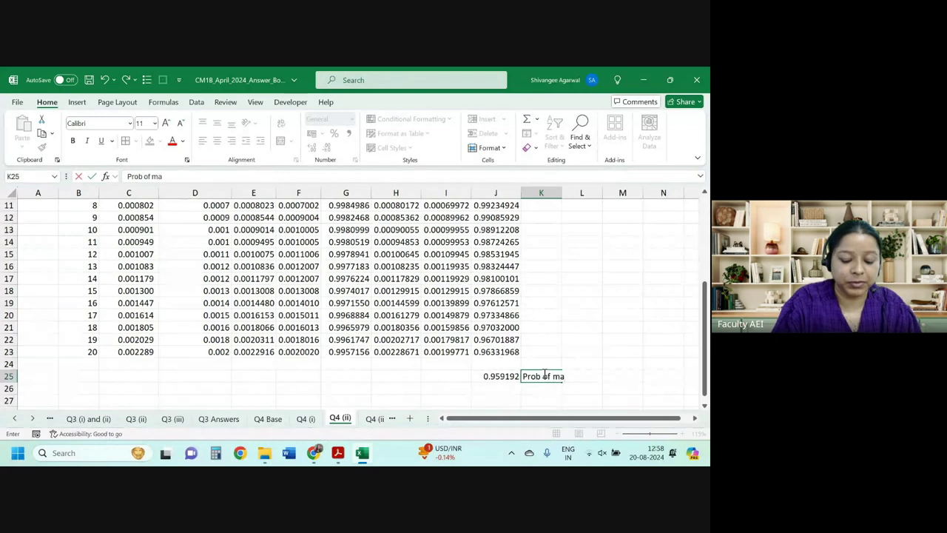
pyautogui.write('turity bene')
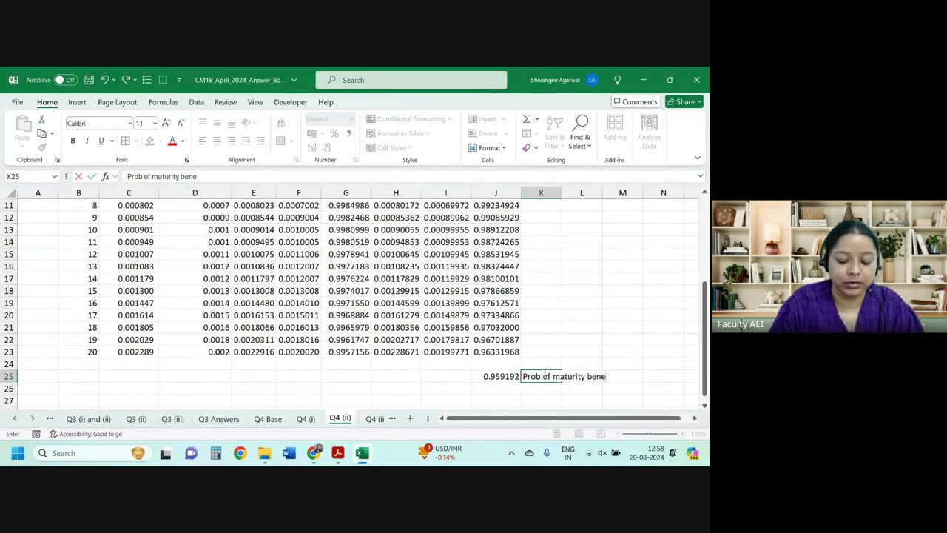
pyautogui.write('fit being ')
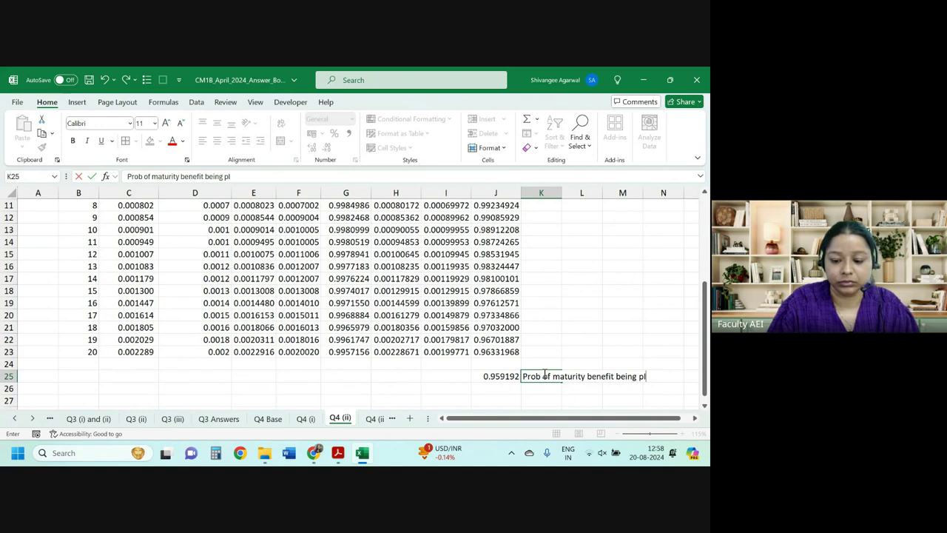
pyautogui.write('paid')
pyautogui.press('Return')
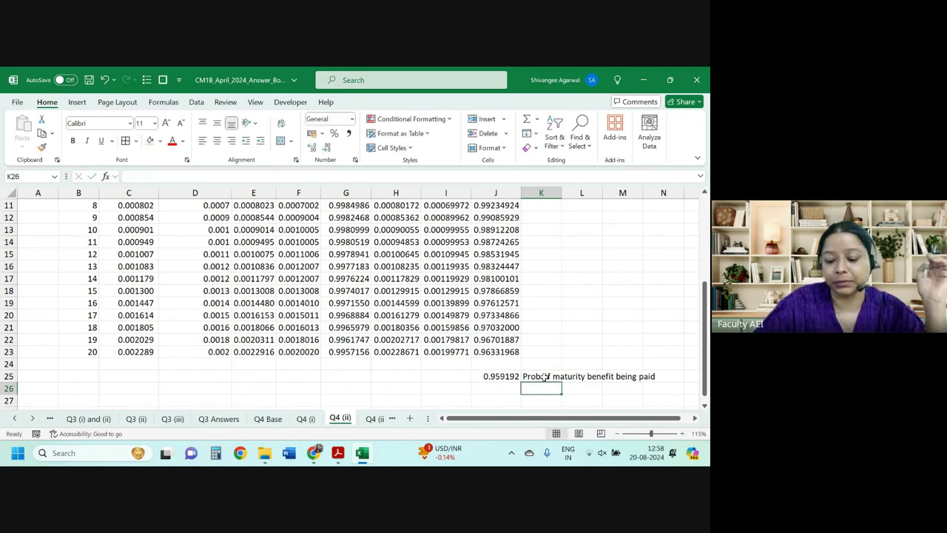
pyautogui.click(490, 367)
pyautogui.click(487, 380)
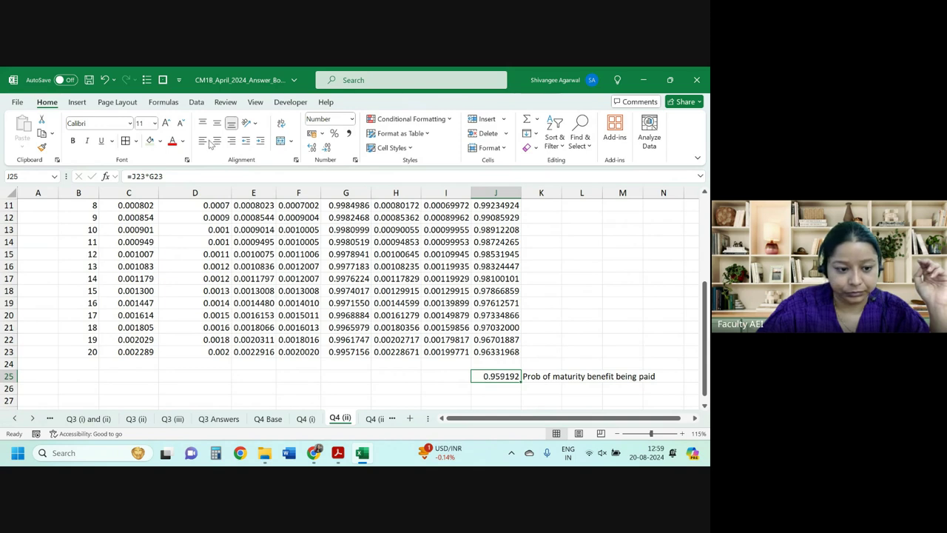
# Step: Review the force formula in F4 and the survival formula in G4, then switch to Acrobat
pyautogui.click(376, 315)
pyautogui.scroll(4, 376, 315)
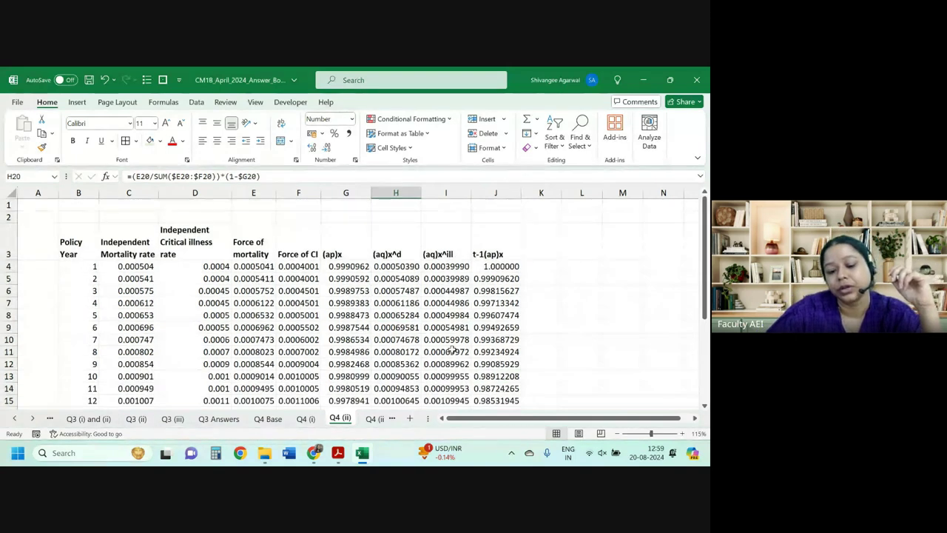
pyautogui.click(307, 270)
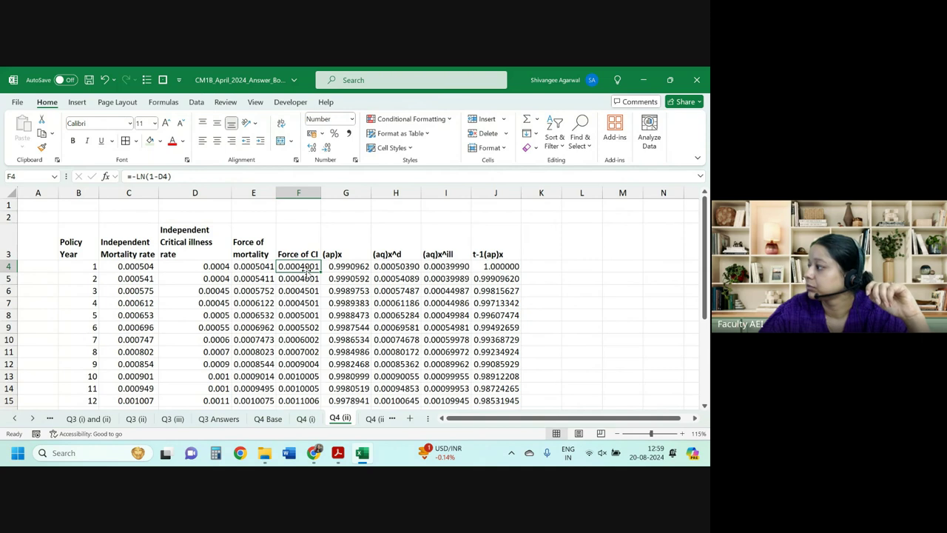
pyautogui.scroll(-4, 460, 290)
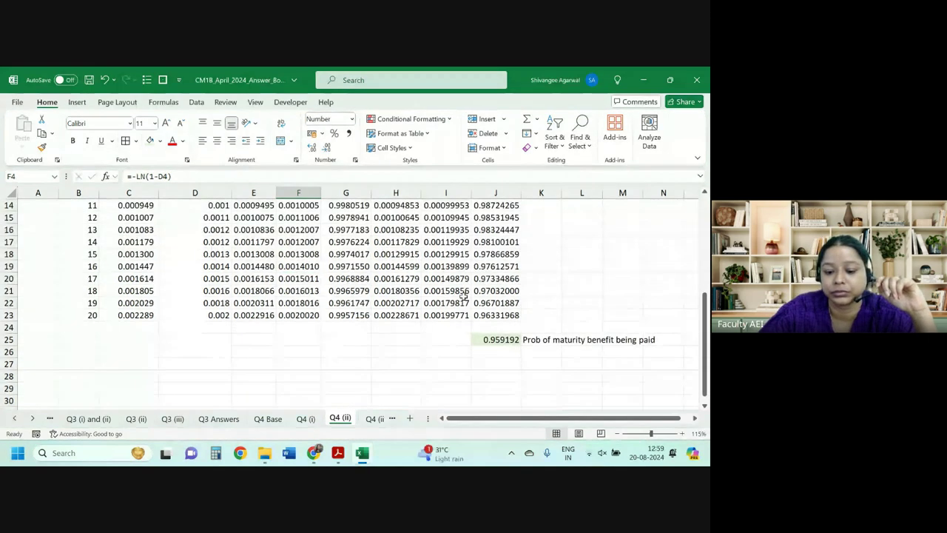
pyautogui.scroll(4, 463, 294)
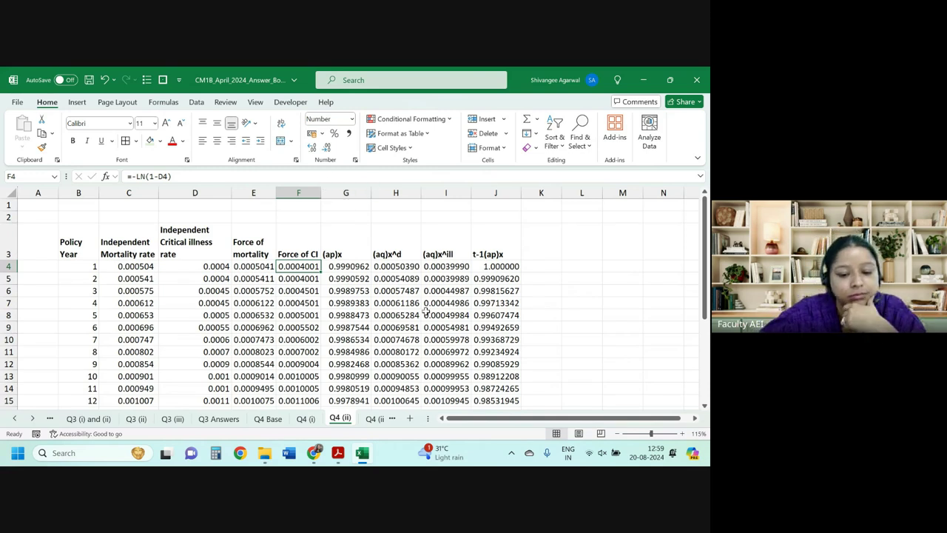
pyautogui.click(351, 272)
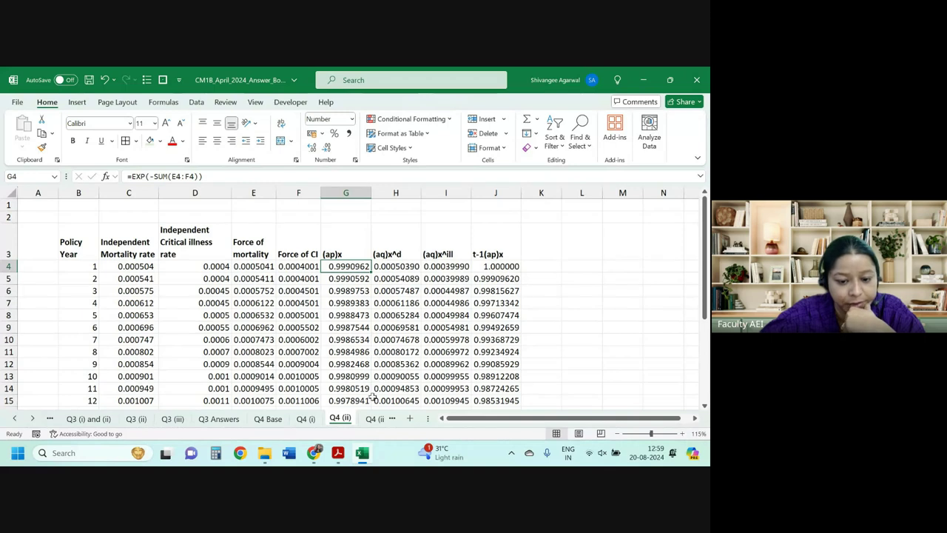
pyautogui.click(337, 454)
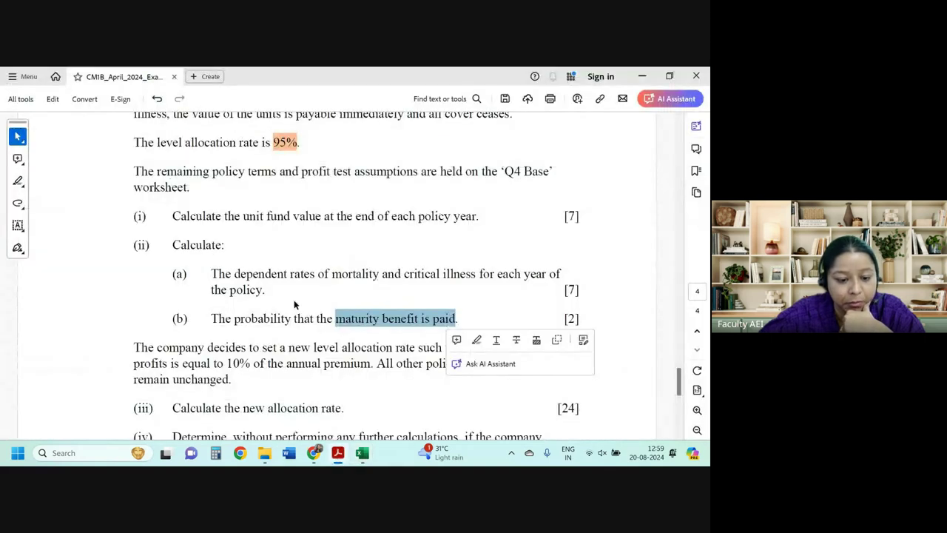
# Step: Highlight the present value of profits condition and part (iii)'s new allocation rate requirement
pyautogui.scroll(-3, 294, 304)
pyautogui.moveTo(133, 258); pyautogui.dragTo(569, 259)
pyautogui.moveTo(133, 274); pyautogui.dragTo(336, 277)
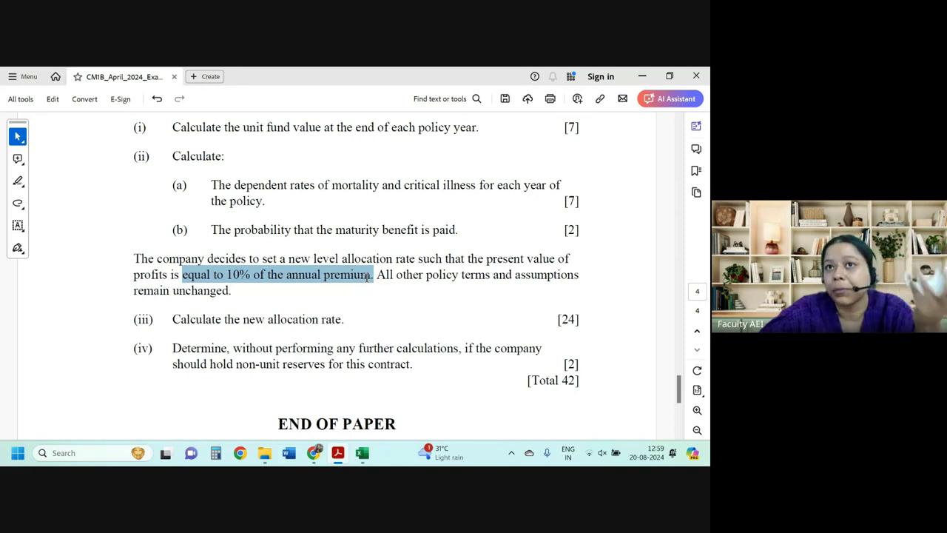
pyautogui.moveTo(376, 275); pyautogui.dragTo(579, 276)
pyautogui.tripleClick(213, 291)
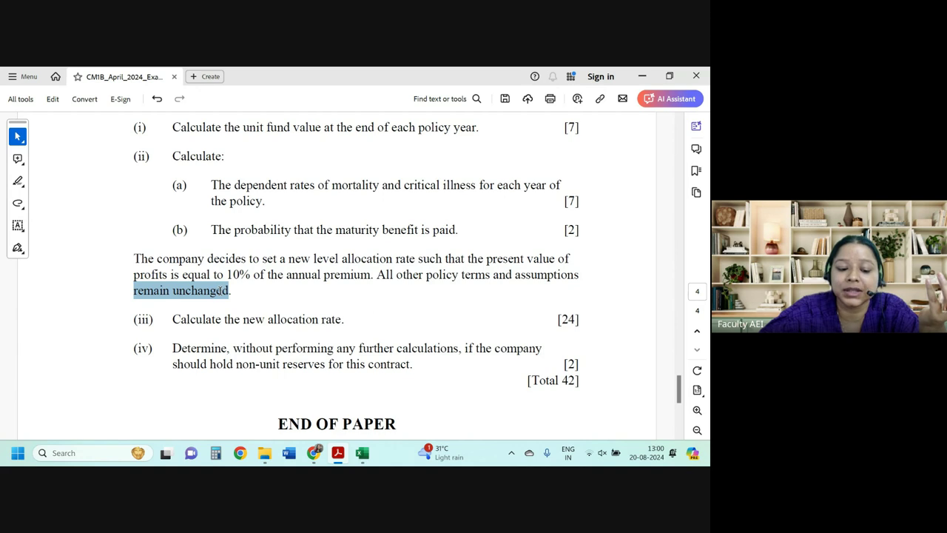
pyautogui.moveTo(173, 319); pyautogui.dragTo(321, 320)
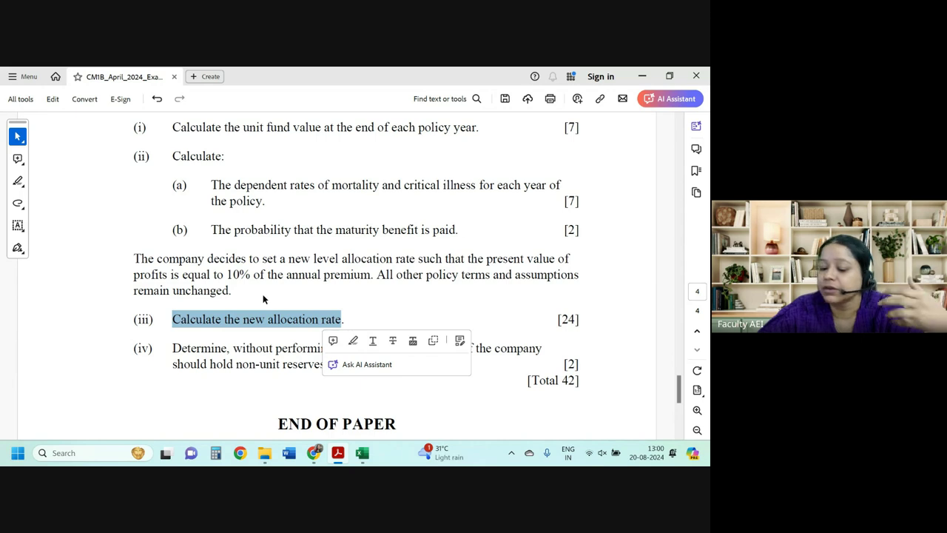
# Step: Glance at the workbook, highlight part (iv) on non-unit reserves, then return to Excel
pyautogui.click(307, 387)
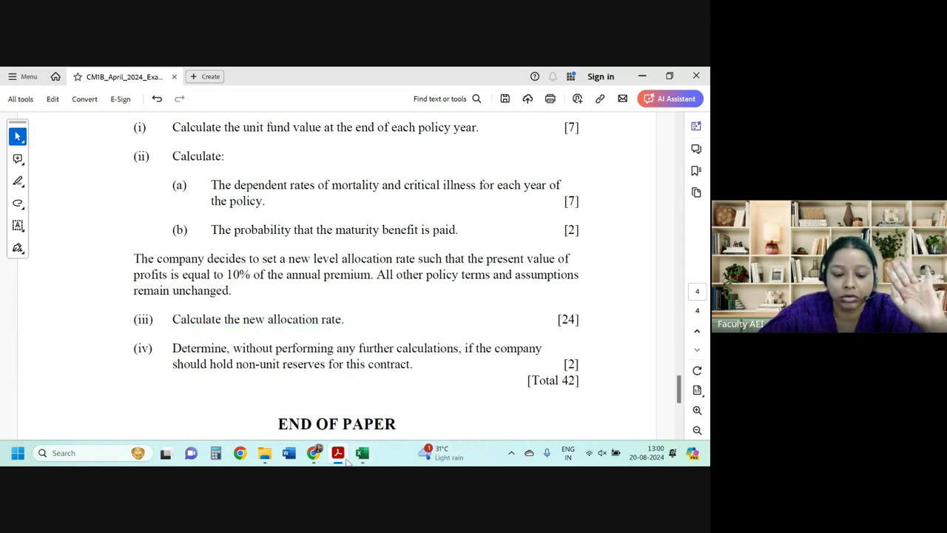
pyautogui.moveTo(362, 453)
pyautogui.click(307, 397)
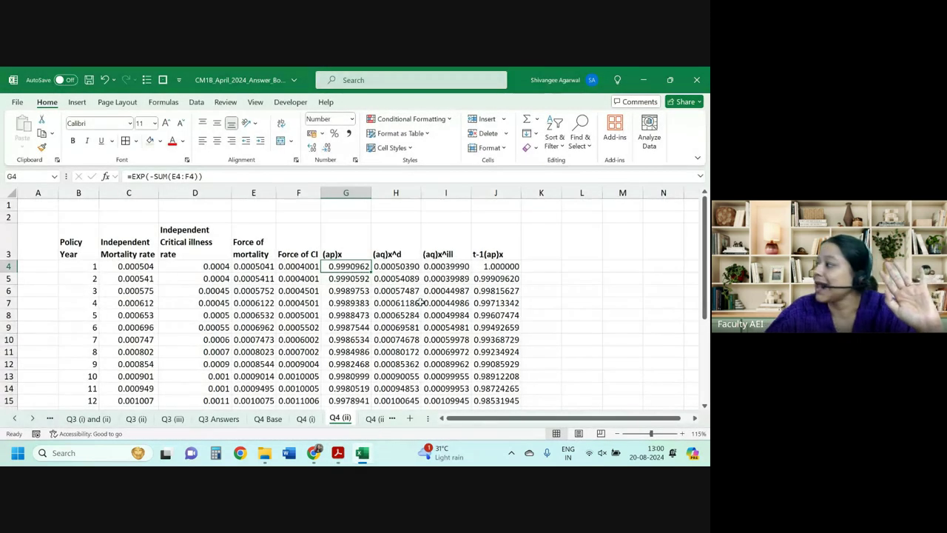
pyautogui.click(337, 452)
pyautogui.moveTo(173, 348); pyautogui.dragTo(543, 349)
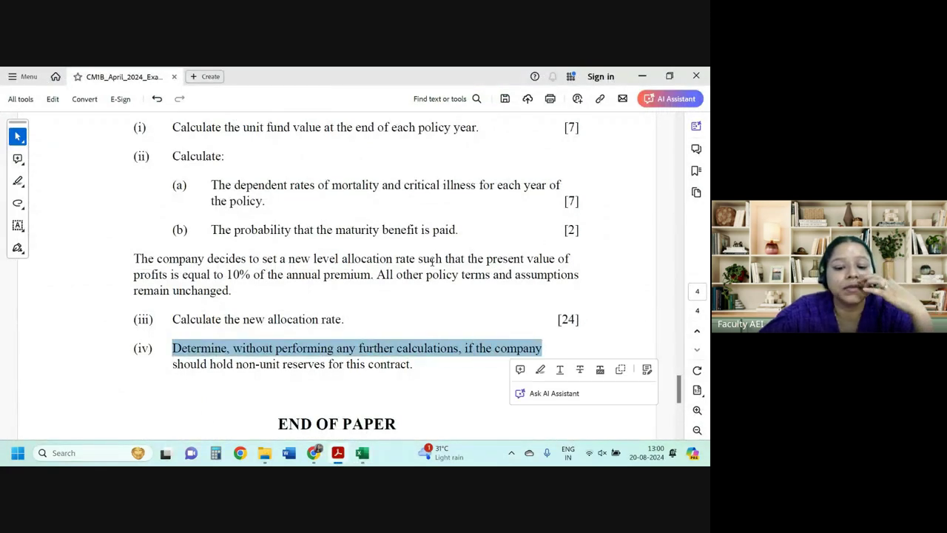
pyautogui.moveTo(419, 261); pyautogui.dragTo(570, 260)
pyautogui.moveTo(133, 275); pyautogui.dragTo(166, 275)
pyautogui.click(362, 453)
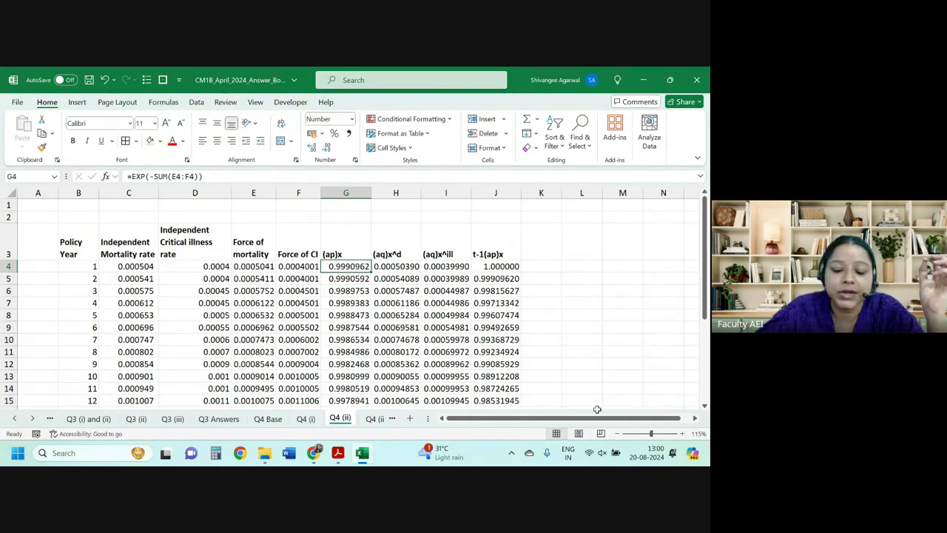
# Step: Move the Q4 (i) sheet before Q4 (iii), then drag it back before Q4 (ii)
pyautogui.click(305, 419)
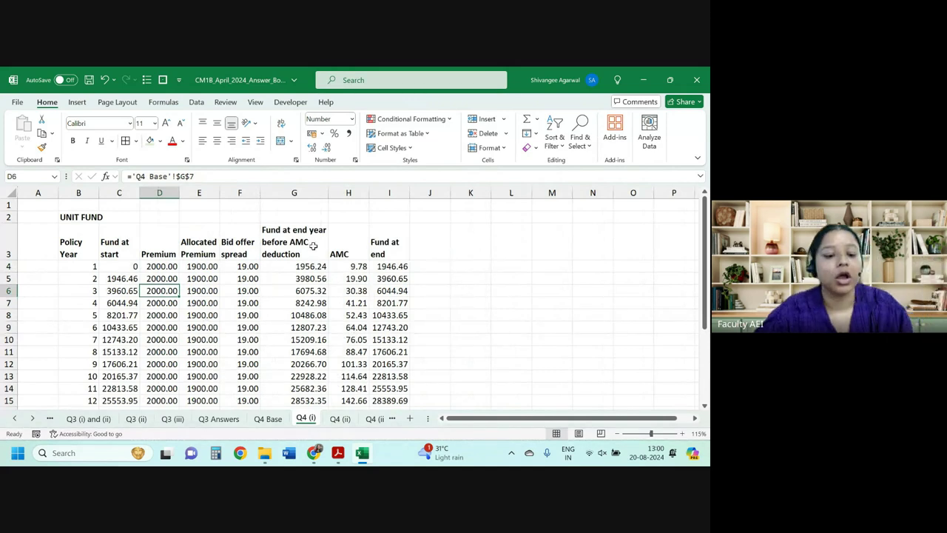
pyautogui.hotkey('alt', 'h')
pyautogui.press('o')
pyautogui.press('m')
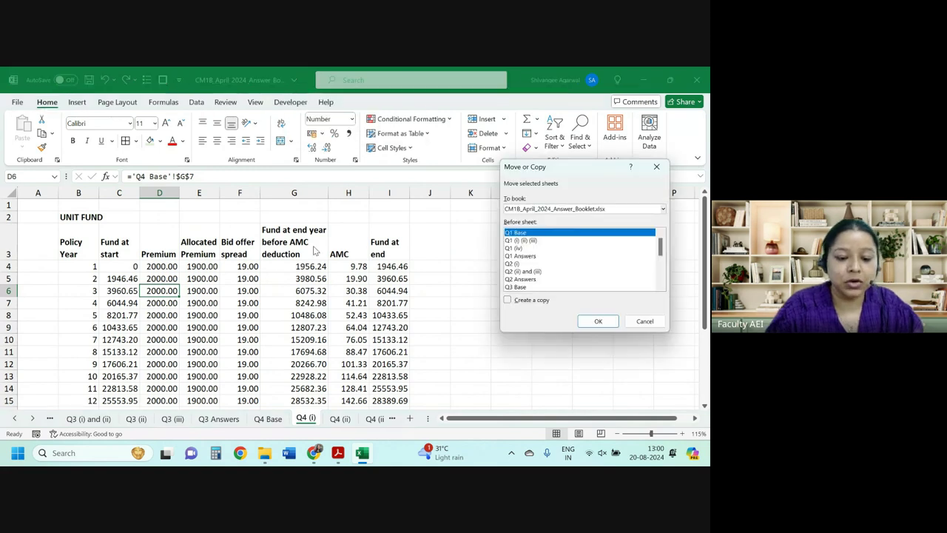
pyautogui.scroll(-4, 518, 285)
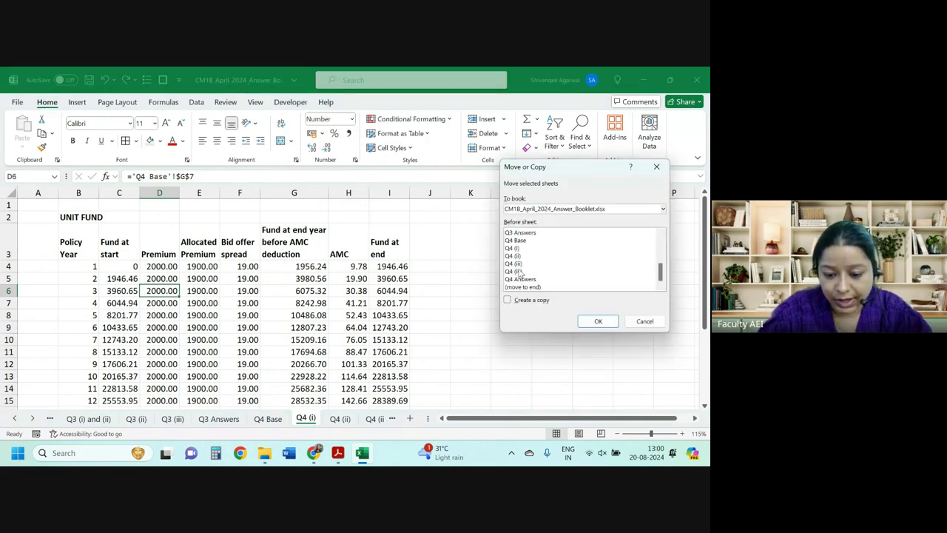
pyautogui.click(519, 264)
pyautogui.click(598, 321)
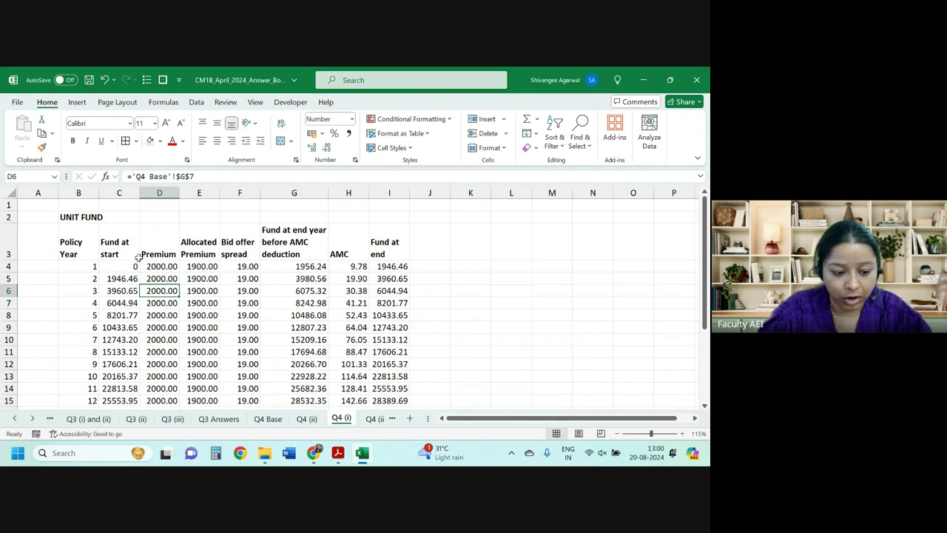
pyautogui.moveTo(340, 425); pyautogui.dragTo(288, 427)
# Step: Create a copy of Q4 (i) placed before Q4 (iii), then view Q4 (iii)
pyautogui.hotkey('alt', 'e')
pyautogui.press('m')
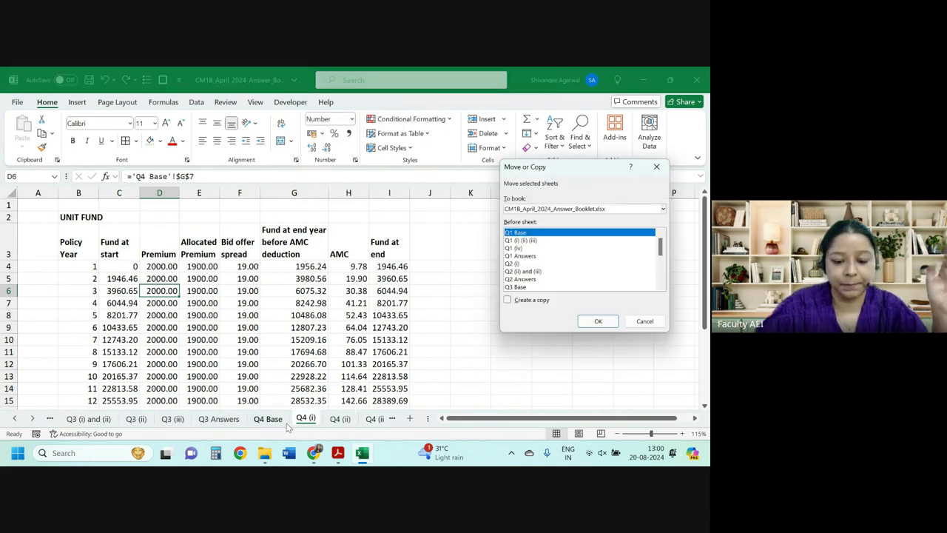
pyautogui.click(508, 300)
pyautogui.scroll(-3, 520, 271)
pyautogui.click(520, 265)
pyautogui.click(578, 322)
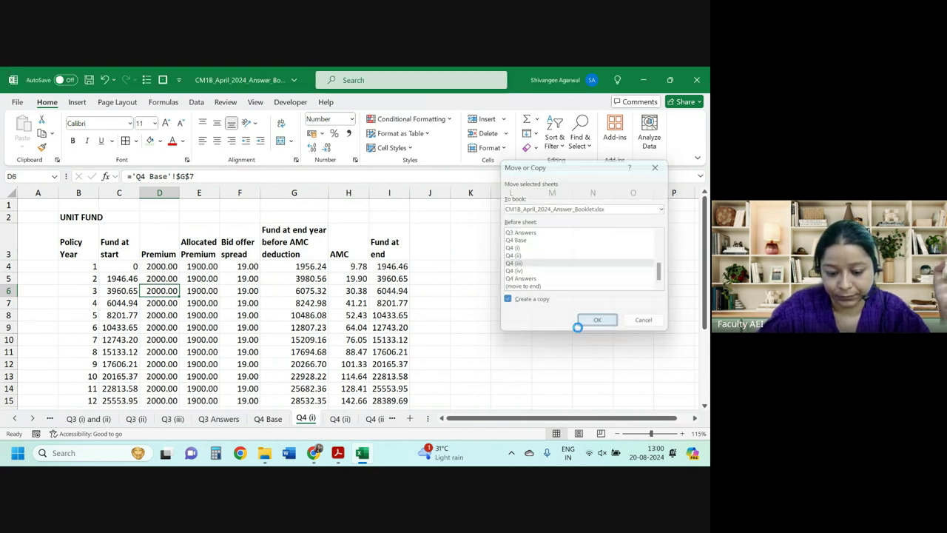
pyautogui.click(361, 418)
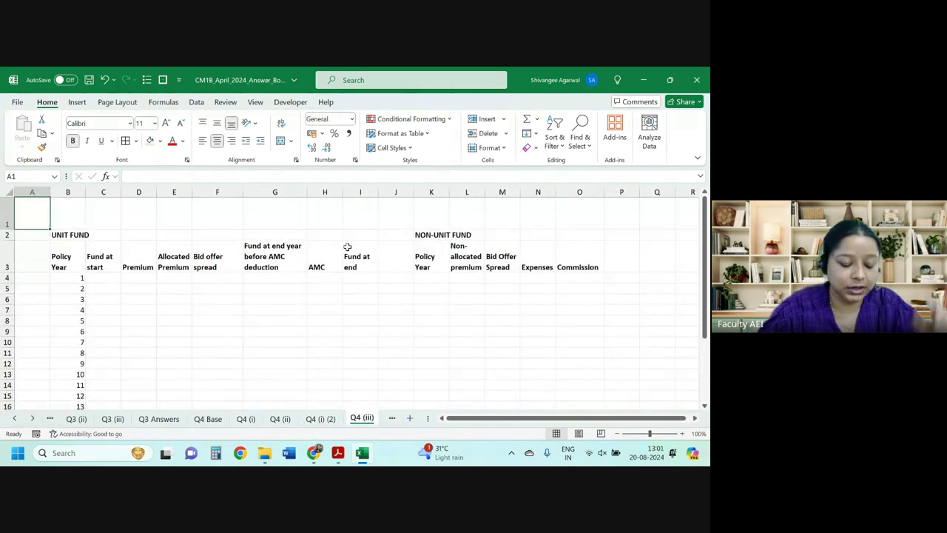
# Step: Copy the NON-UNIT FUND headers K2:O3 from Q4 (iii) into K2 of Q4 (i) (2)
pyautogui.click(110, 256)
pyautogui.click(197, 257)
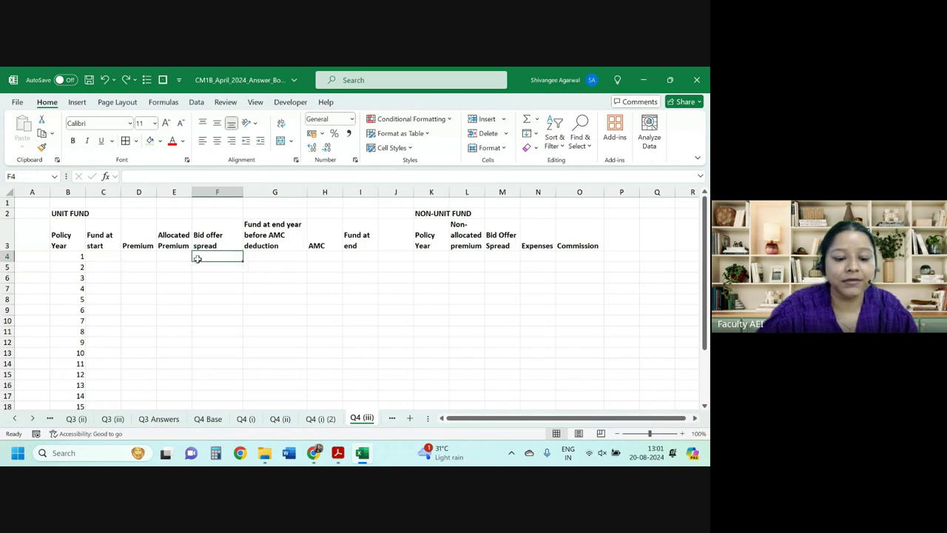
pyautogui.moveTo(274, 256); pyautogui.dragTo(326, 256)
pyautogui.click(360, 256)
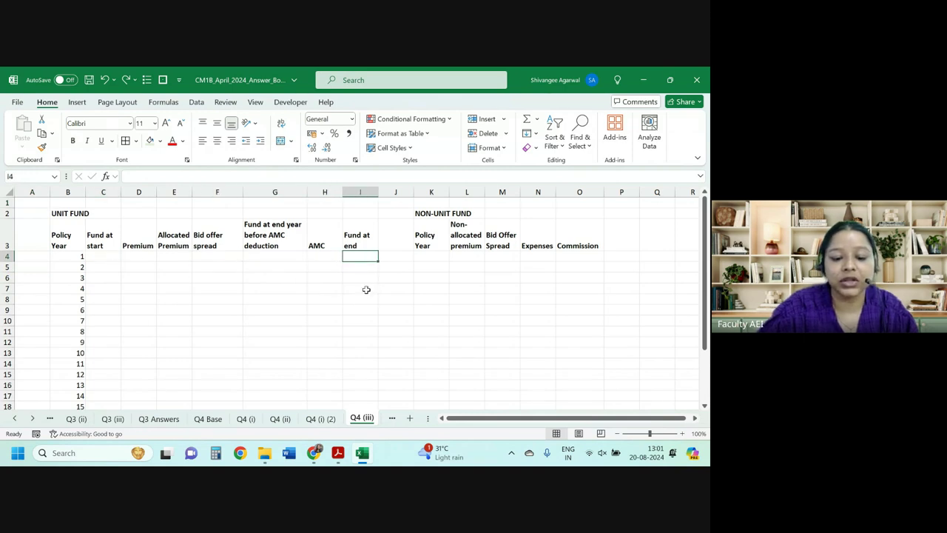
pyautogui.click(314, 419)
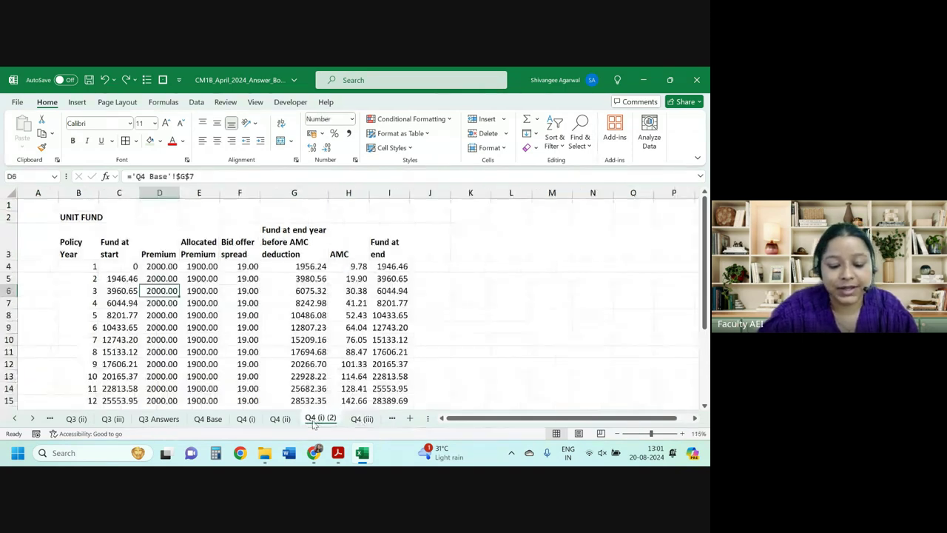
pyautogui.click(373, 419)
pyautogui.moveTo(408, 202); pyautogui.dragTo(590, 309)
pyautogui.click(336, 419)
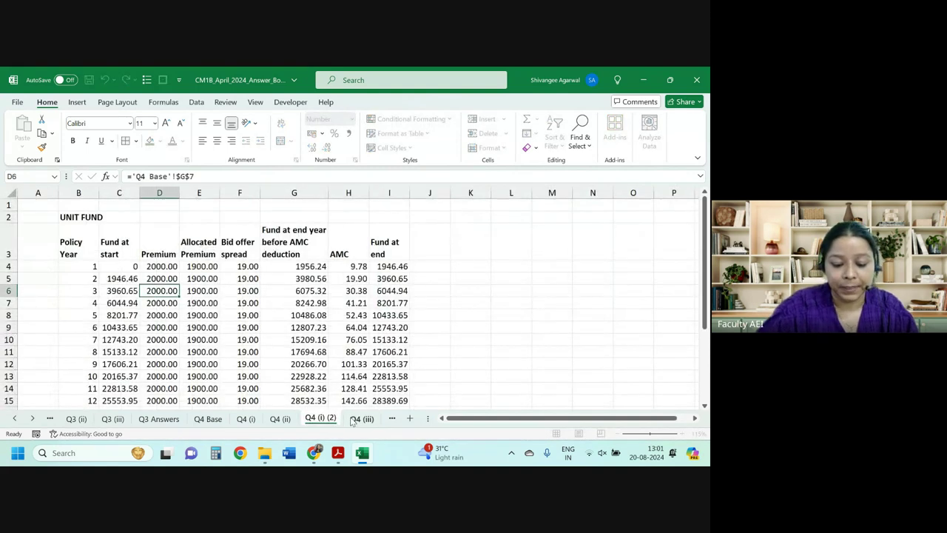
pyautogui.click(362, 419)
pyautogui.click(431, 241)
pyautogui.moveTo(432, 213); pyautogui.dragTo(589, 244)
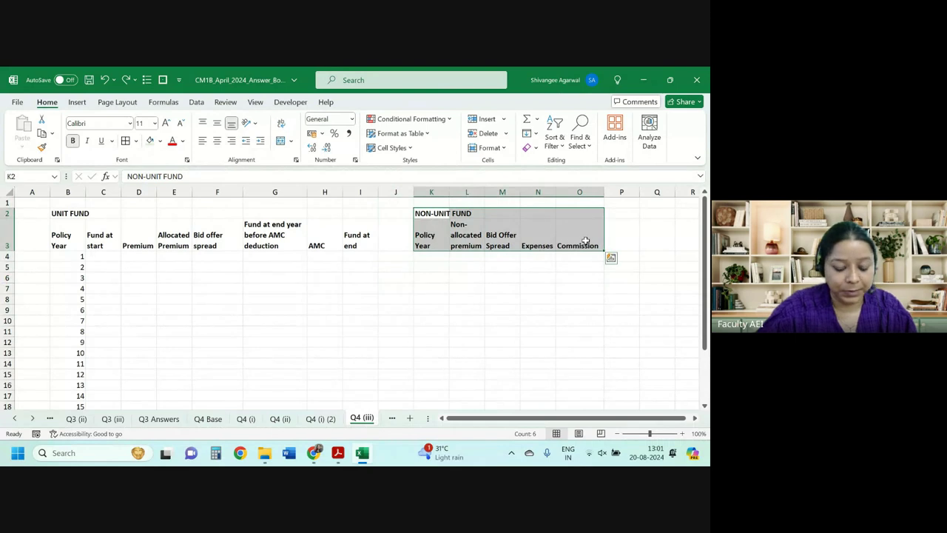
pyautogui.hotkey('ctrl', 'c')
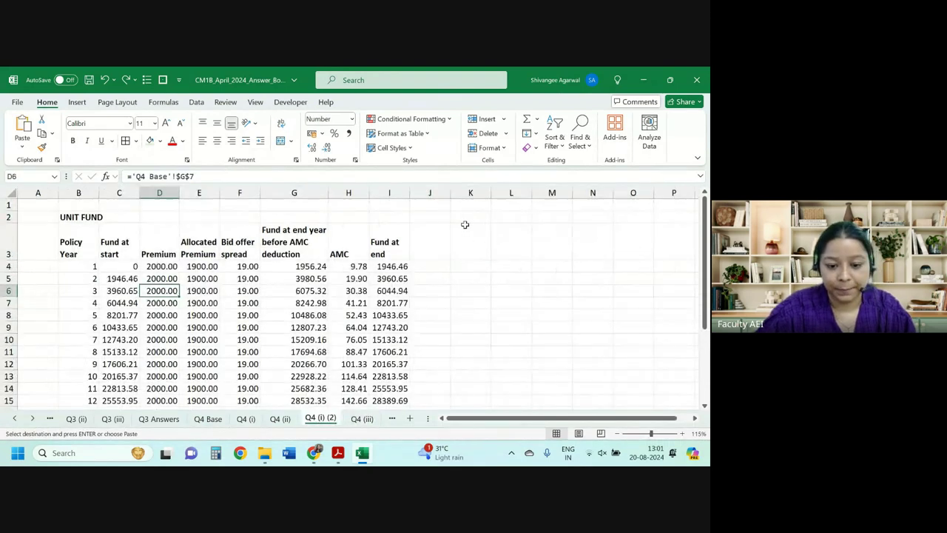
pyautogui.click(466, 217)
pyautogui.hotkey('ctrl', 'v')
pyautogui.click(423, 361)
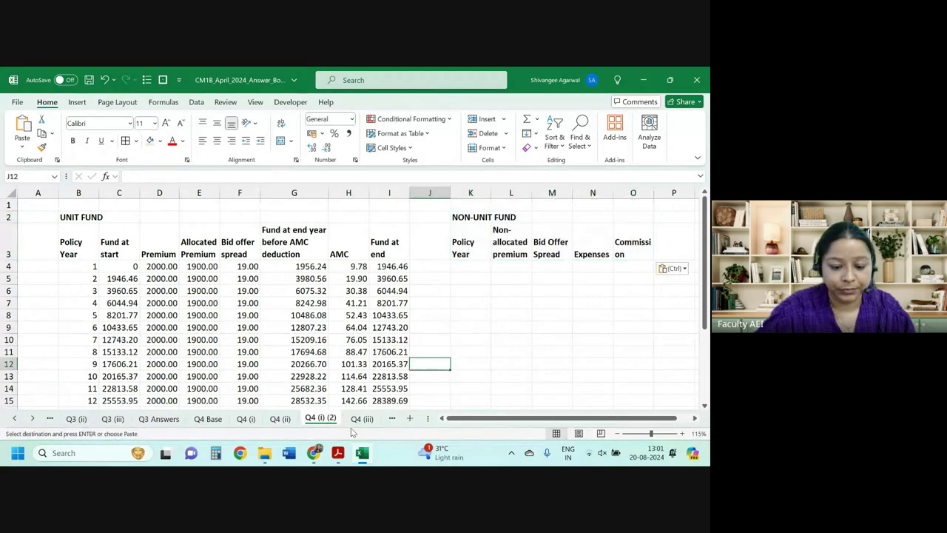
# Step: Permanently delete the old Q4 (iii) sheet
pyautogui.click(362, 419)
pyautogui.rightClick(362, 419)
pyautogui.click(387, 263)
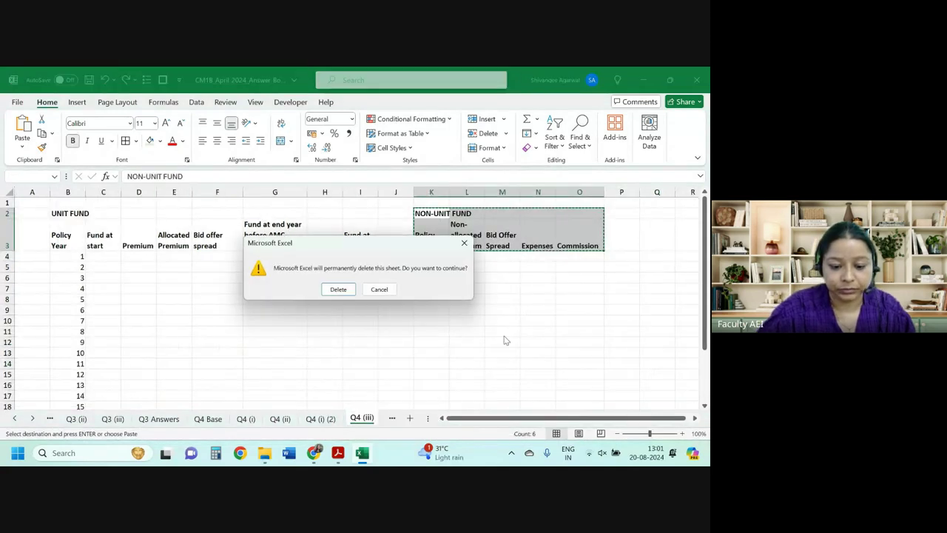
pyautogui.click(338, 288)
# Step: Rename the copied sheet to Q4 (iii) and narrow column J between the two tables
pyautogui.doubleClick(285, 419)
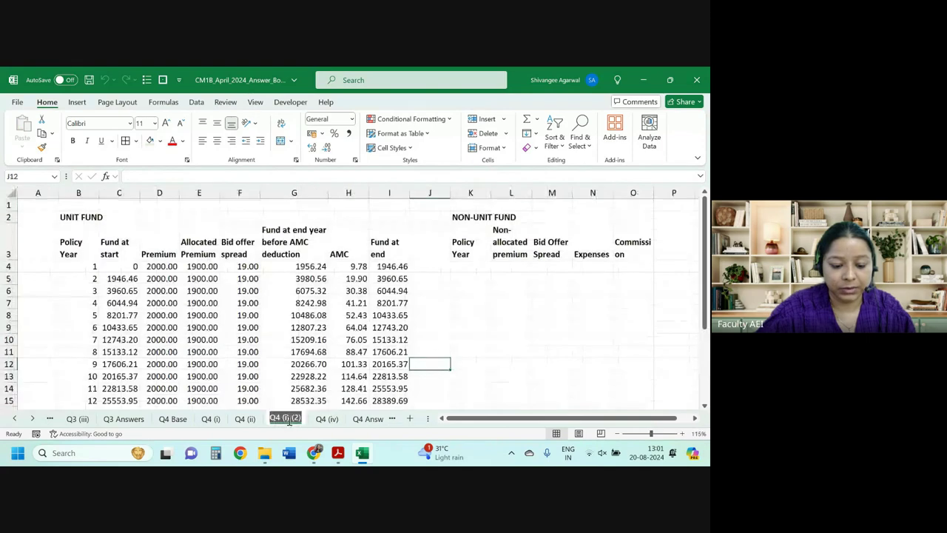
pyautogui.write('Q4 (i')
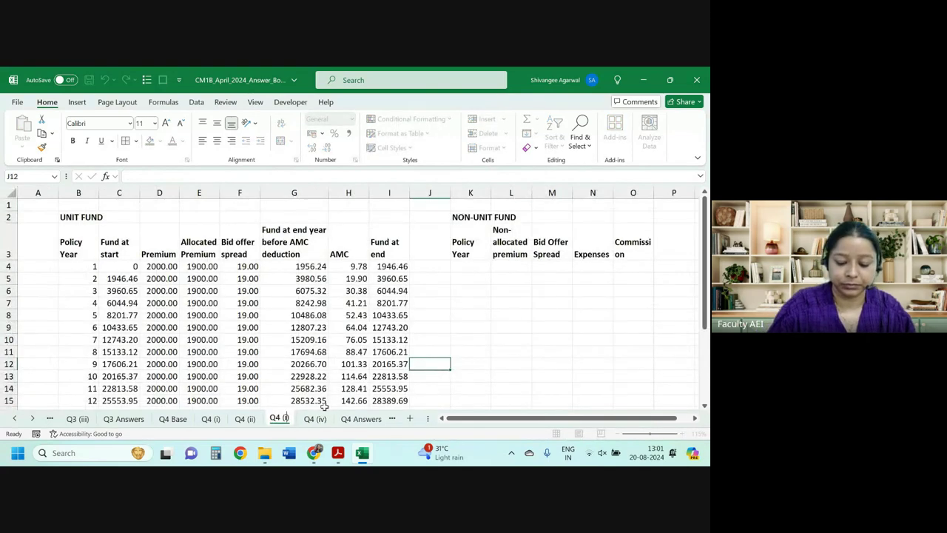
pyautogui.write(')ii)')
pyautogui.press('Return')
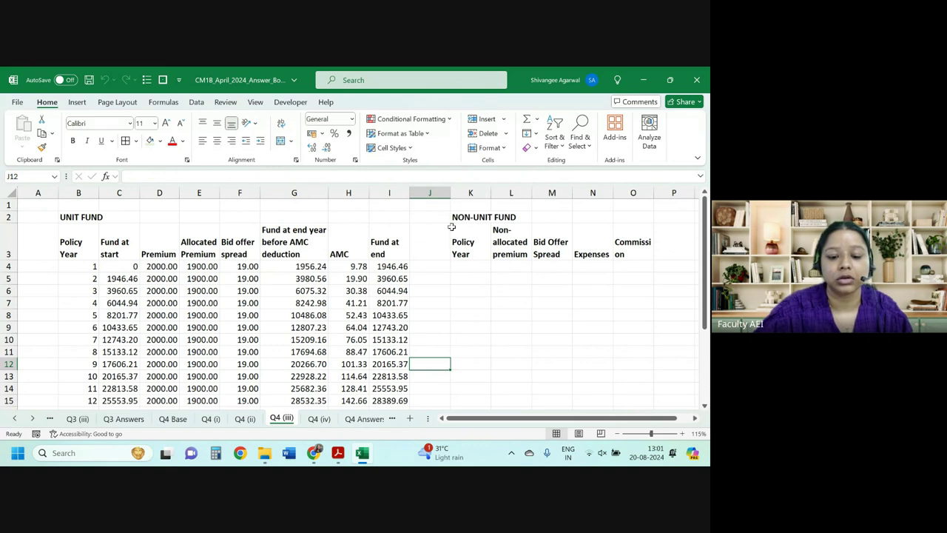
pyautogui.moveTo(450, 193); pyautogui.dragTo(433, 192)
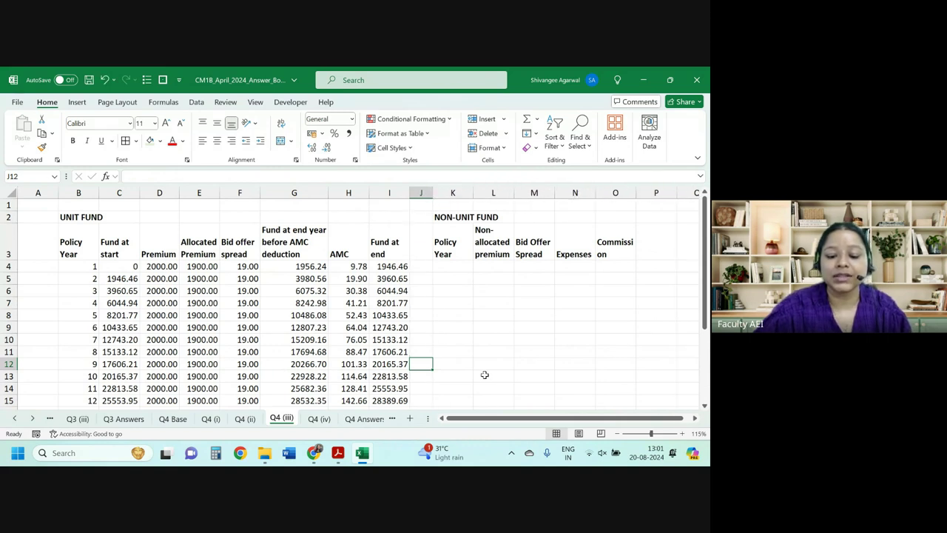
# Step: Fill the Policy Year column K4:K23 with years 1 to 20, then go to the Q4 (ii) sheet
pyautogui.moveTo(485, 419); pyautogui.dragTo(490, 419)
pyautogui.click(419, 263)
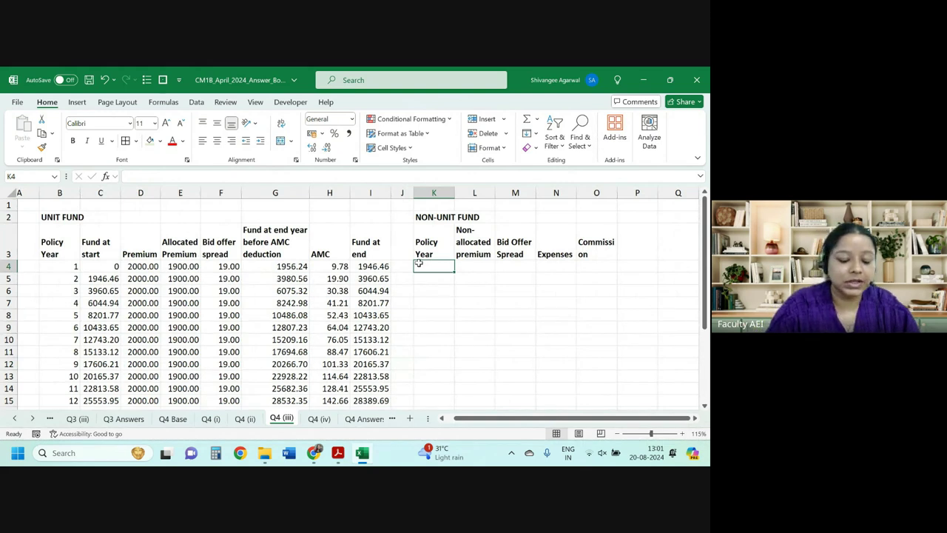
pyautogui.write('1')
pyautogui.press('Return')
pyautogui.write('2')
pyautogui.press('Return')
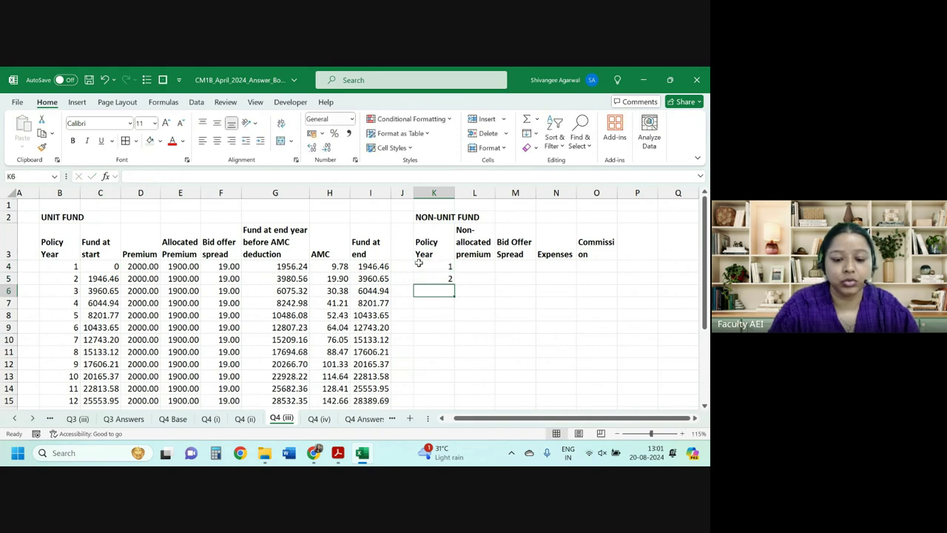
pyautogui.moveTo(419, 264); pyautogui.dragTo(452, 391)
pyautogui.scroll(3, 492, 289)
pyautogui.click(474, 266)
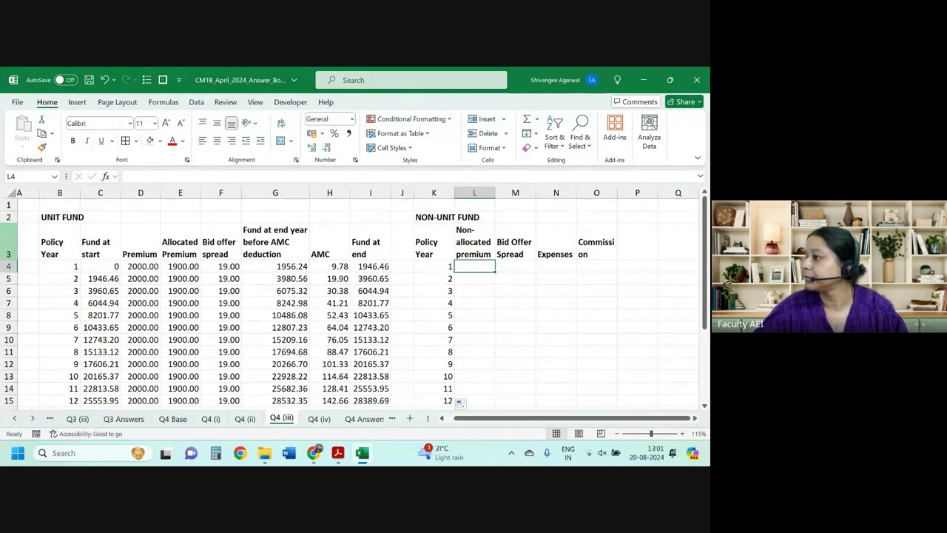
pyautogui.click(245, 419)
pyautogui.scroll(-3, 447, 303)
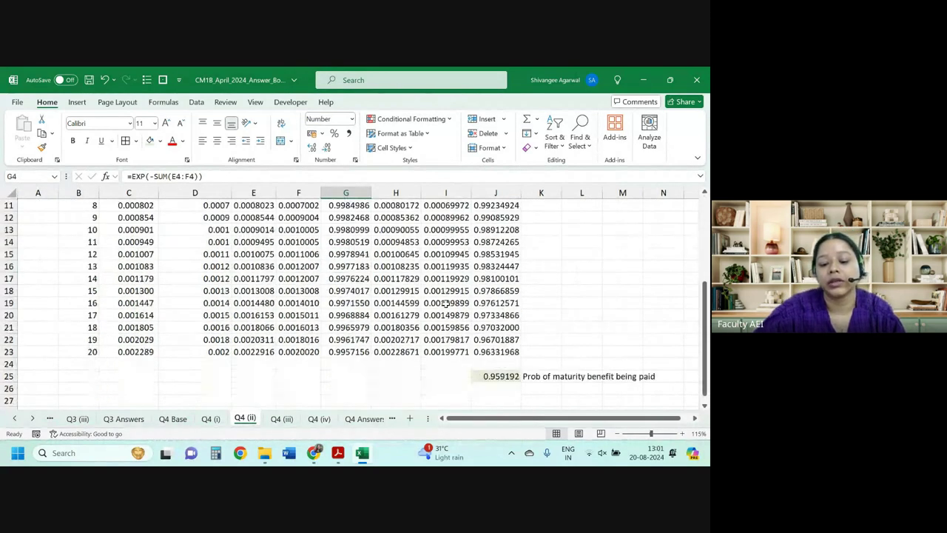
pyautogui.click(447, 303)
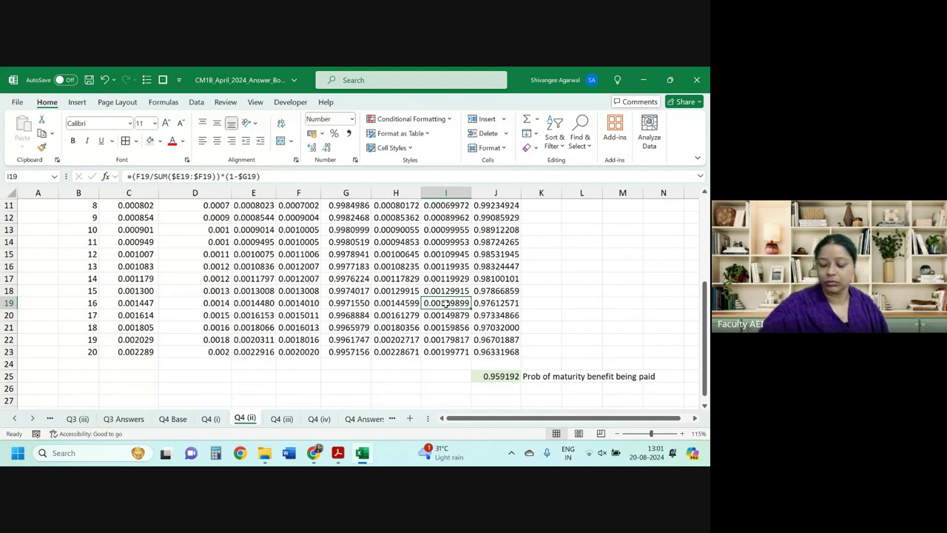
pyautogui.scroll(4, 446, 303)
pyautogui.scroll(-1, 444, 301)
pyautogui.scroll(1, 442, 299)
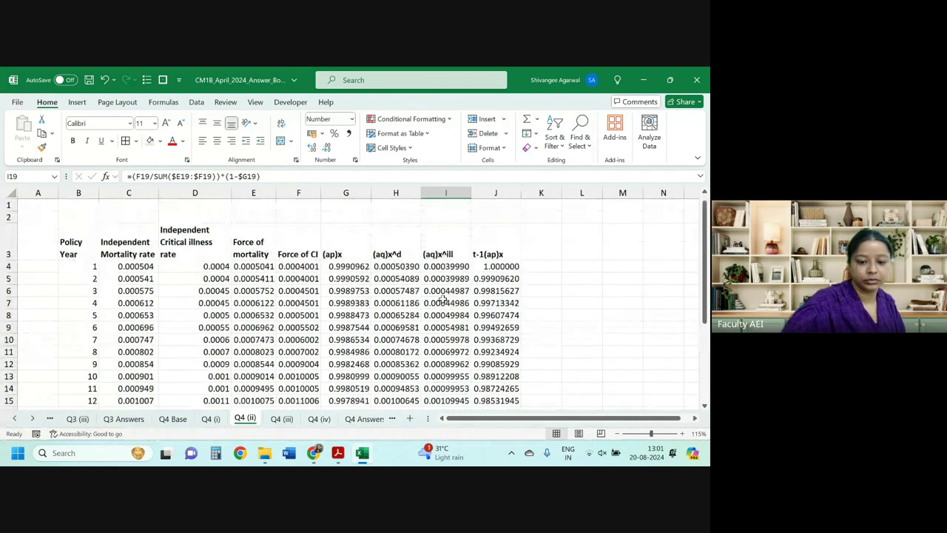
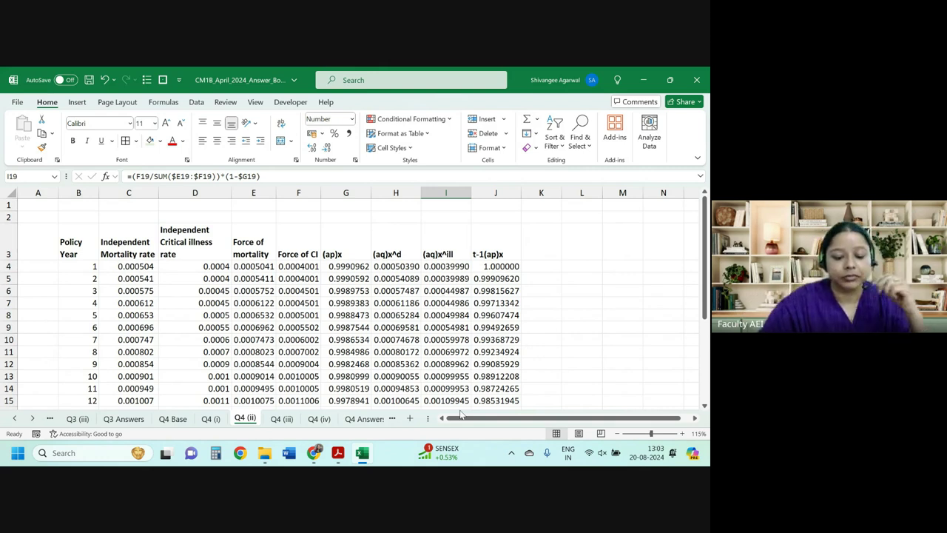
# Step: Leave Q4 (ii) and open the Q4 (iii) sheet with the unit fund projection and non-unit headings
pyautogui.scroll(-2, 288, 322)
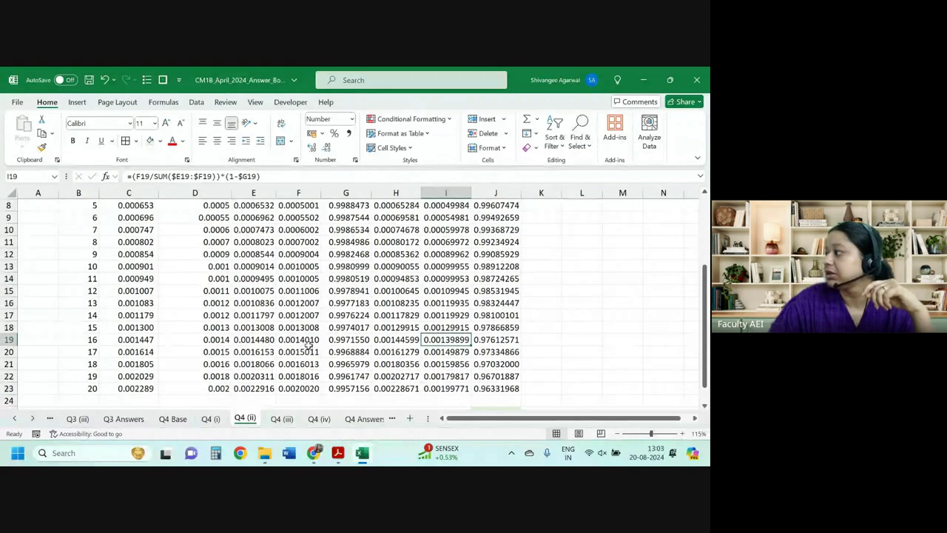
pyautogui.scroll(3, 310, 344)
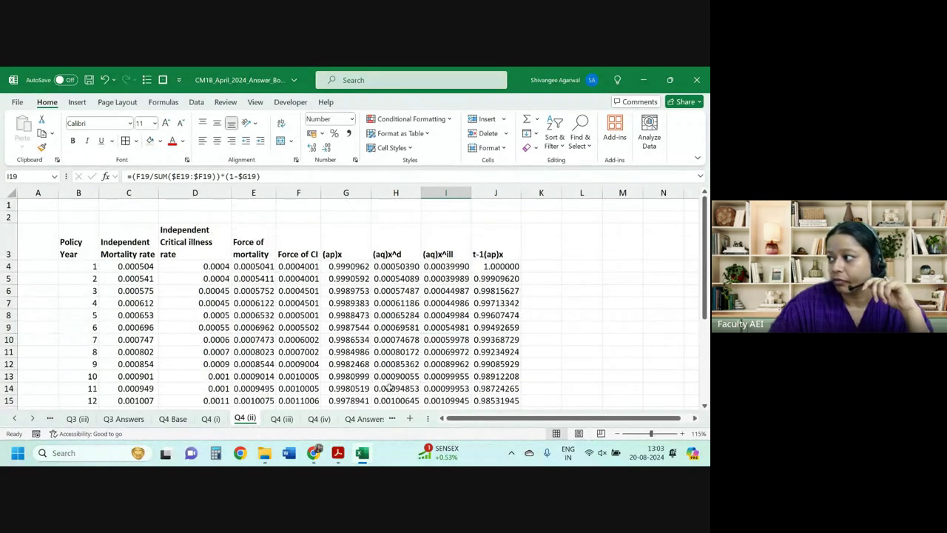
pyautogui.click(291, 419)
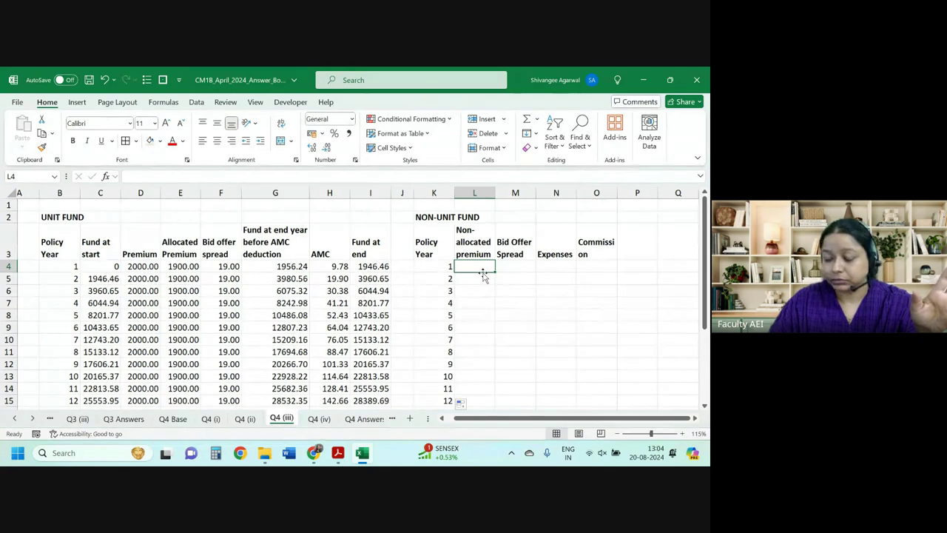
# Step: Enter =D4-E4 in L4 and fill it down, giving non-allocated premium of 100.00
pyautogui.write('=')
pyautogui.press('Left')
pyautogui.press('Left')
pyautogui.press('Left')
pyautogui.press('Left')
pyautogui.press('Left')
pyautogui.press('Left')
pyautogui.press('Left')
pyautogui.press('Left')
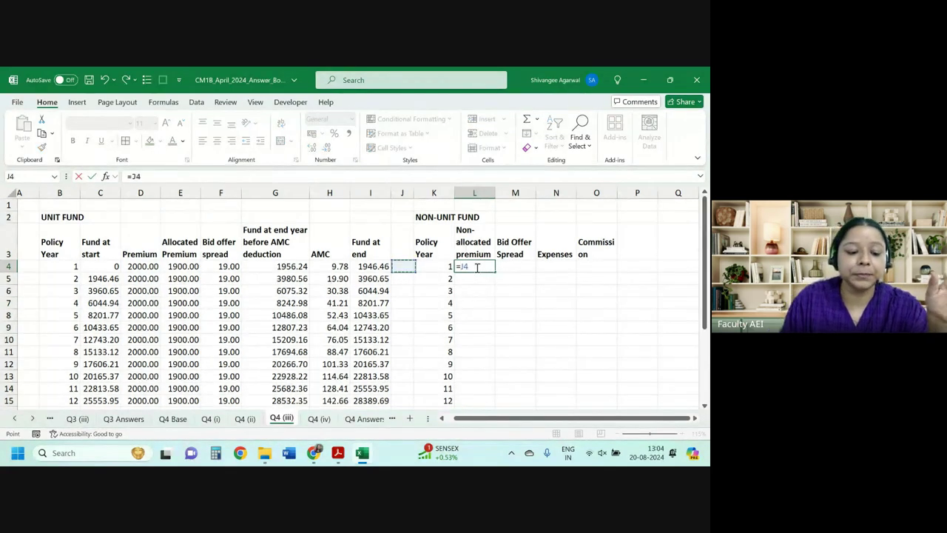
pyautogui.write('-')
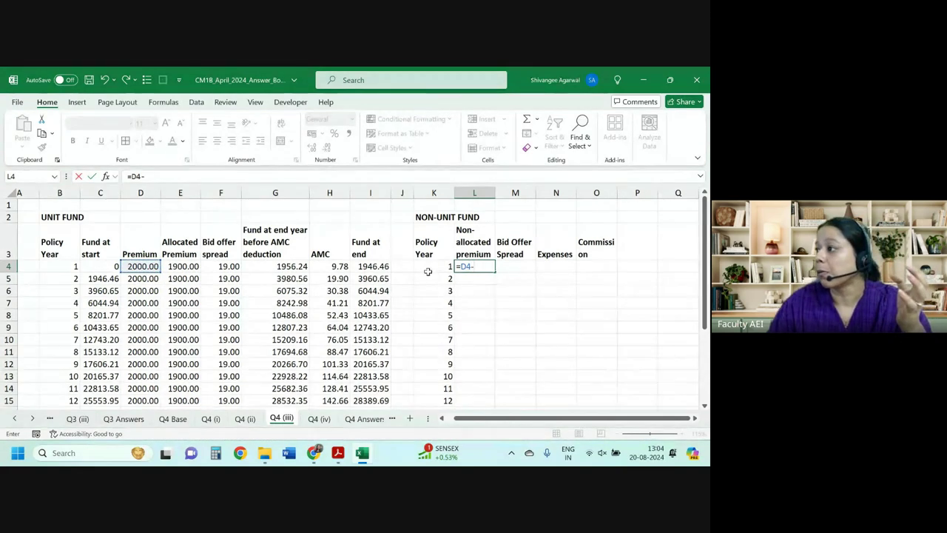
pyautogui.click(185, 265)
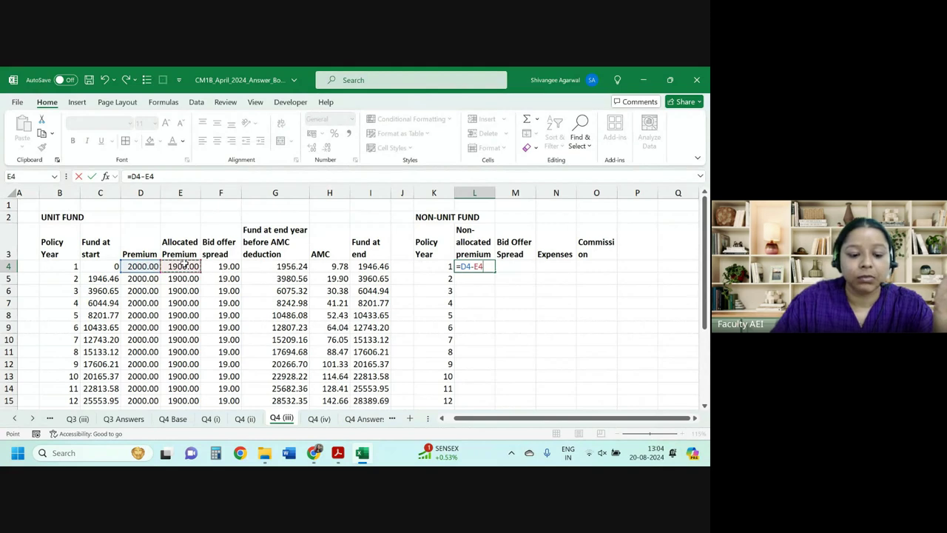
pyautogui.press('Return')
pyautogui.press('Up')
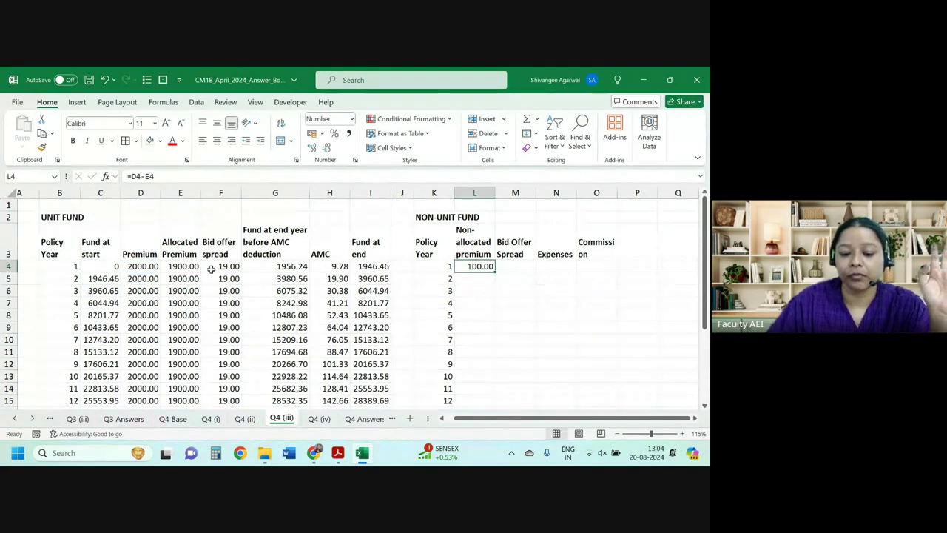
pyautogui.doubleClick(493, 274)
# Step: Link M4 to =F4 and fill it down, giving a bid offer spread of 19.00 each year
pyautogui.click(526, 266)
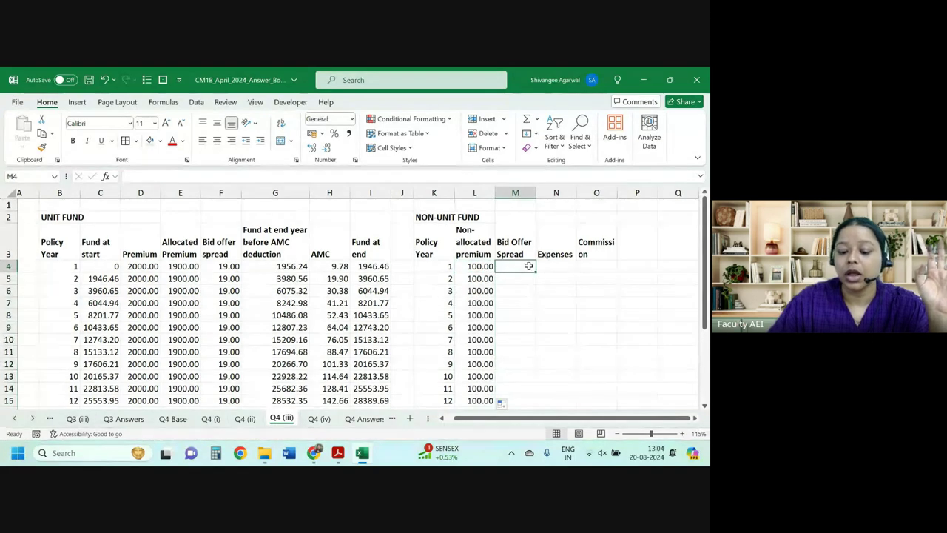
pyautogui.write('=')
pyautogui.click(228, 267)
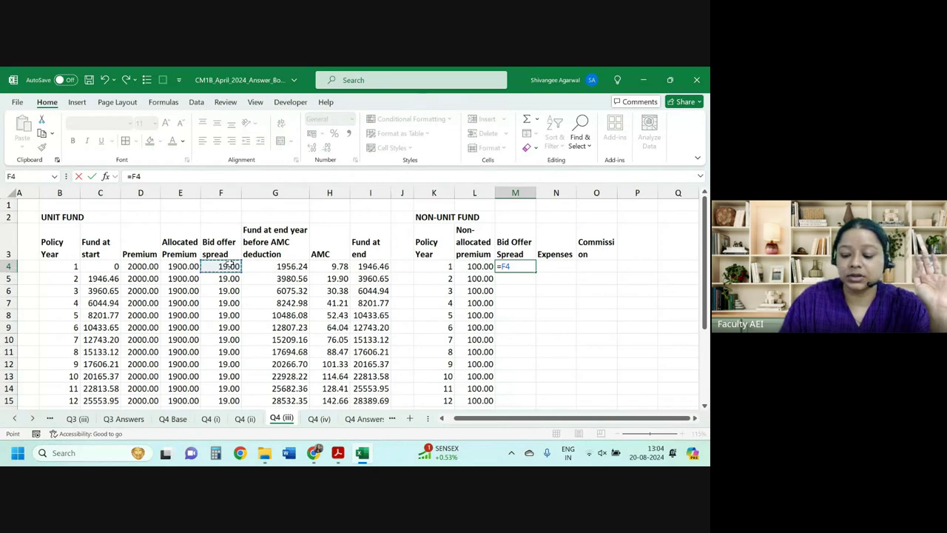
pyautogui.press('Return')
pyautogui.click(519, 266)
pyautogui.doubleClick(535, 273)
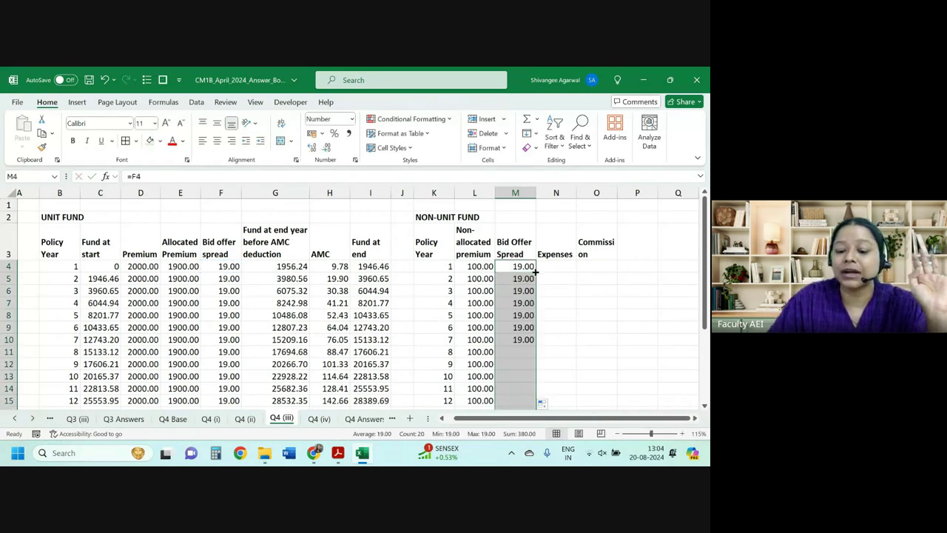
pyautogui.moveTo(141, 266); pyautogui.dragTo(311, 352)
pyautogui.moveTo(517, 256); pyautogui.dragTo(515, 355)
pyautogui.click(553, 266)
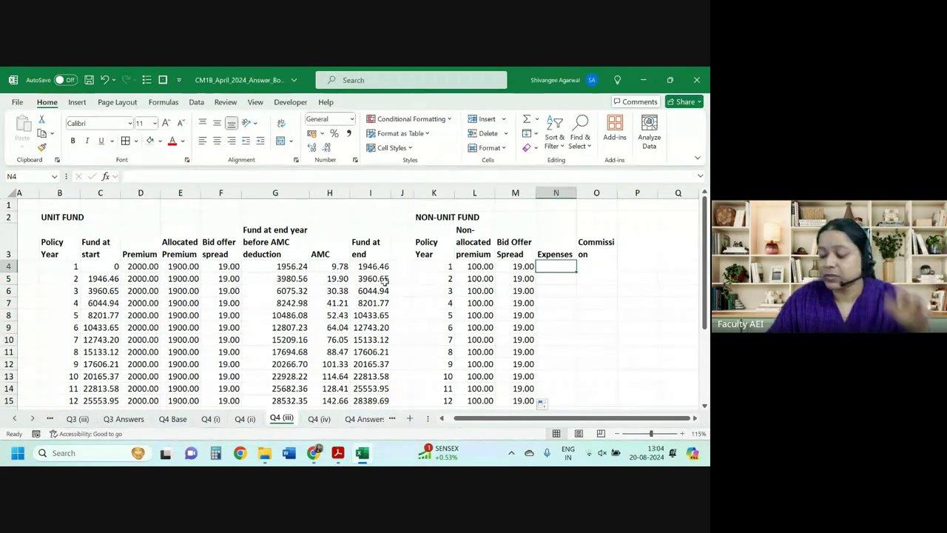
# Step: Check the Q4 Base expense assumptions: £75 initial and £25 renewal
pyautogui.click(173, 419)
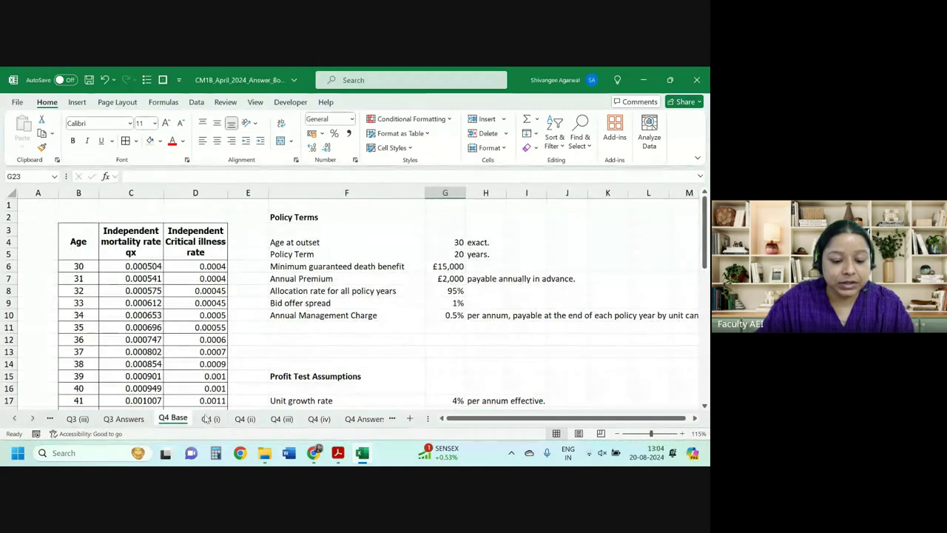
pyautogui.scroll(-3, 403, 342)
pyautogui.scroll(-2, 404, 342)
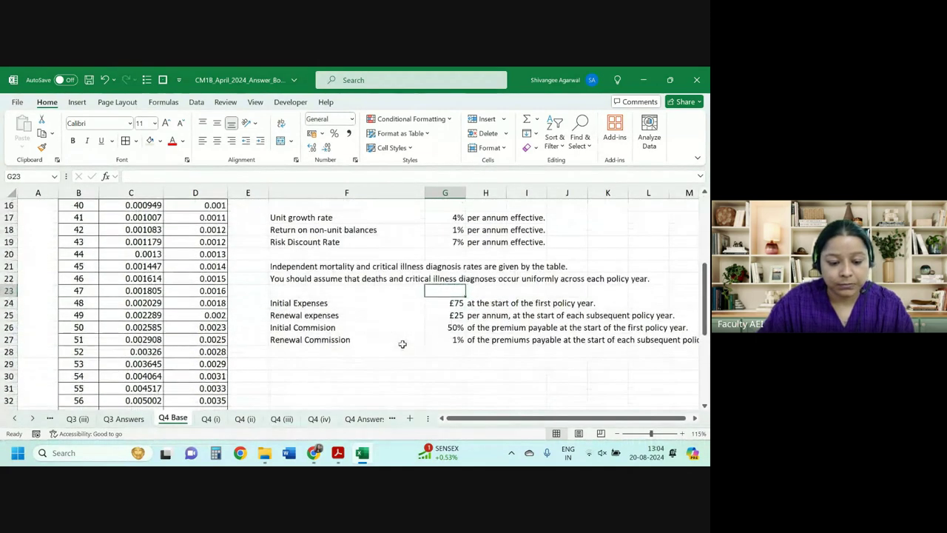
pyautogui.click(453, 304)
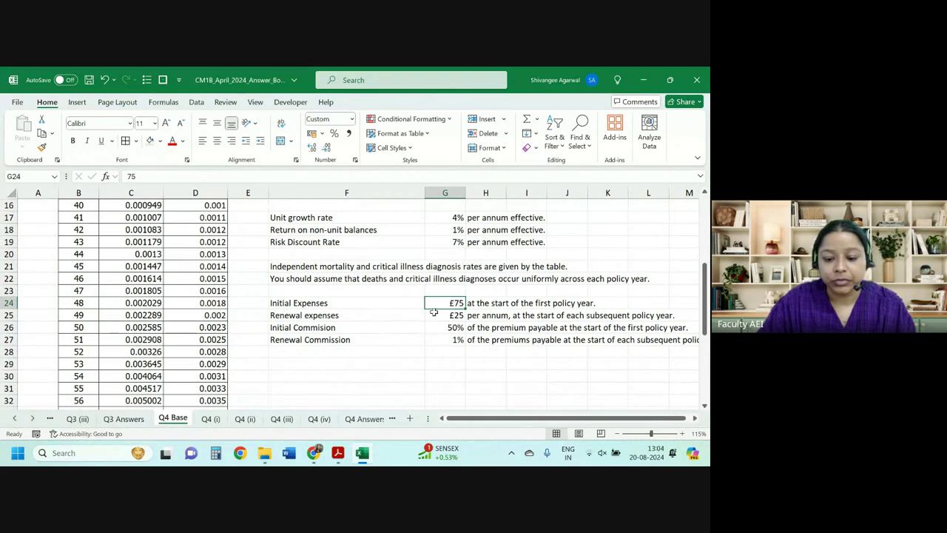
pyautogui.click(460, 318)
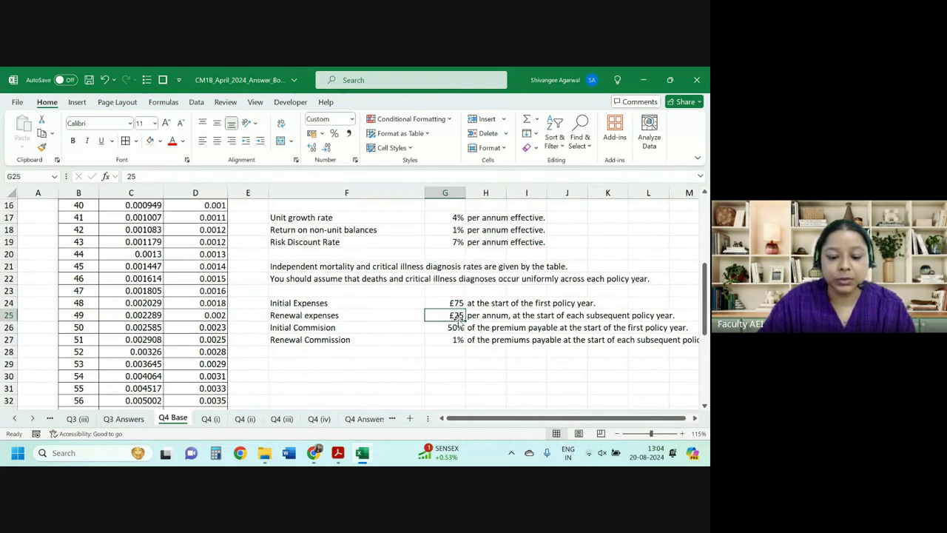
pyautogui.click(281, 419)
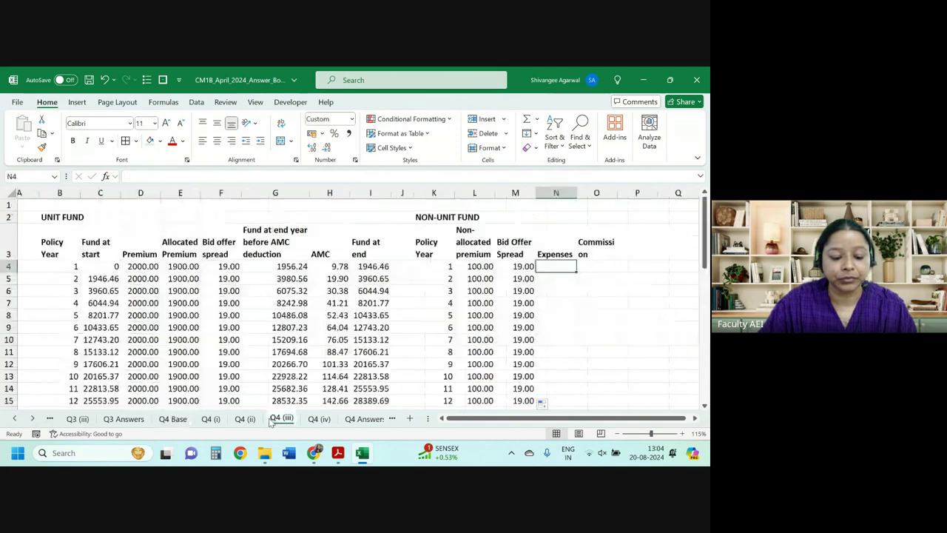
# Step: Enter ='Q4 Base'!G24 in N4 for year 1 expenses of 75, copied into year 2
pyautogui.write('=')
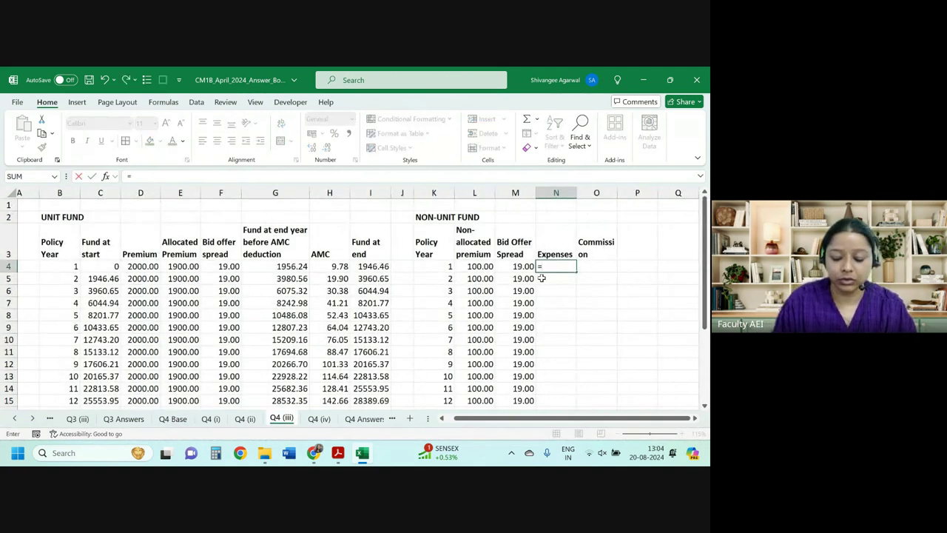
pyautogui.hotkey('ctrl', 'pageup')
pyautogui.hotkey('ctrl', 'pageup')
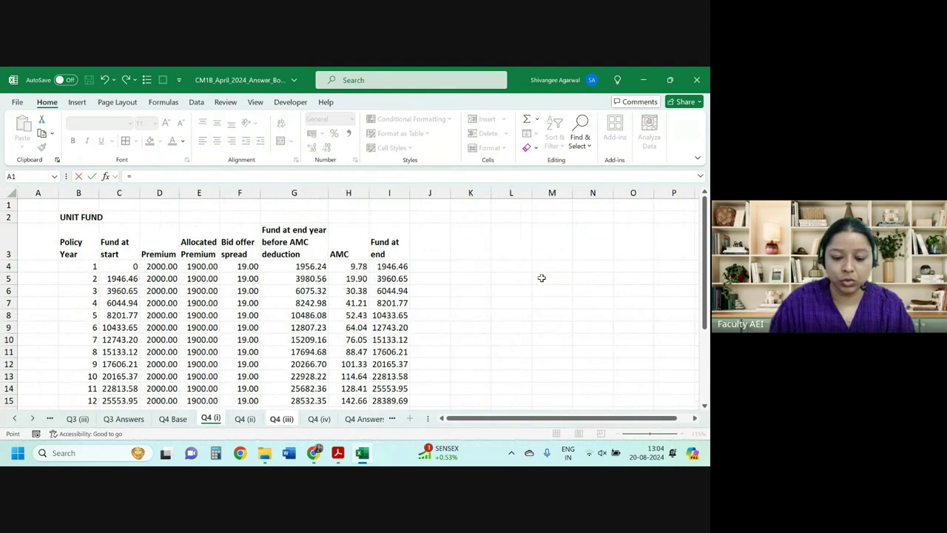
pyautogui.hotkey('ctrl', 'pageup')
pyautogui.click(445, 303)
pyautogui.press('Return')
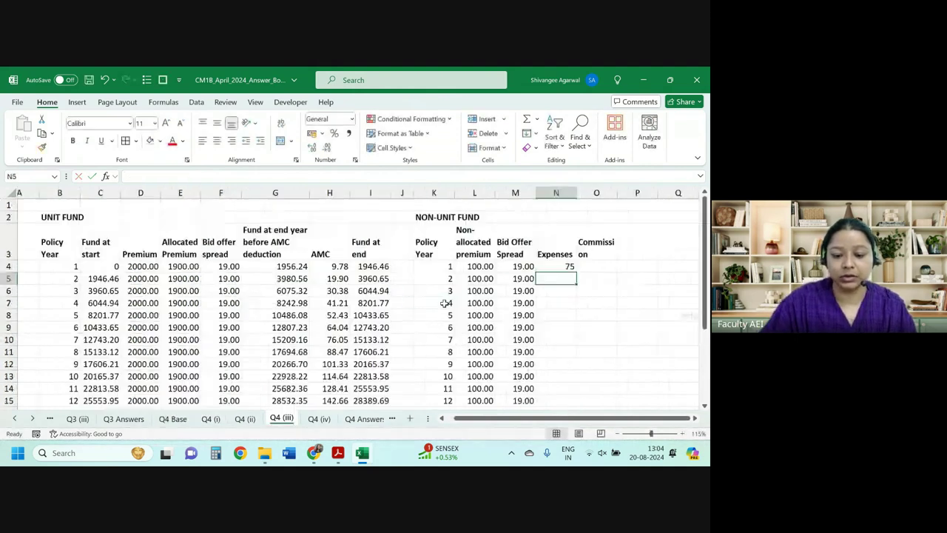
pyautogui.click(567, 267)
pyautogui.moveTo(576, 272); pyautogui.dragTo(577, 284)
# Step: Change N5 to ='Q4 Base'!$G$25 and fill down, giving 25 for years 2–12
pyautogui.click(566, 279)
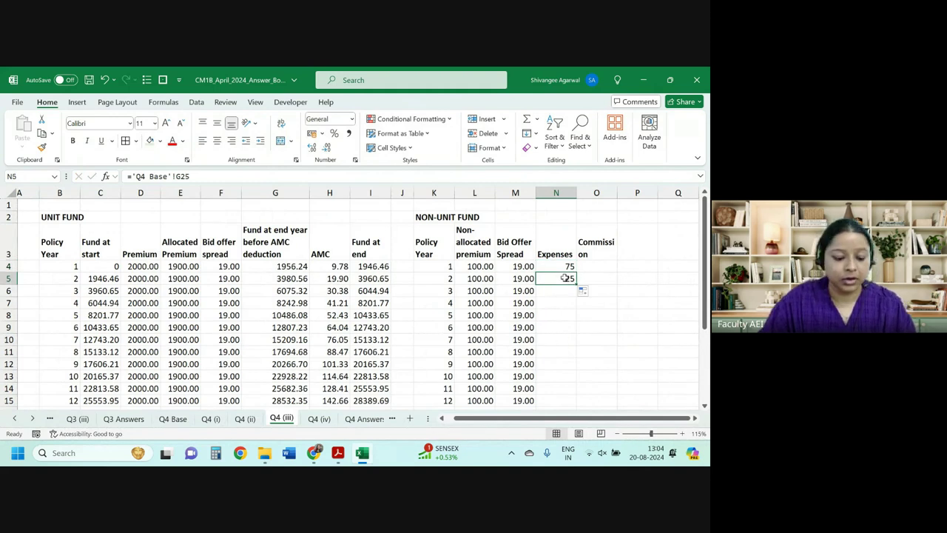
pyautogui.doubleClick(566, 278)
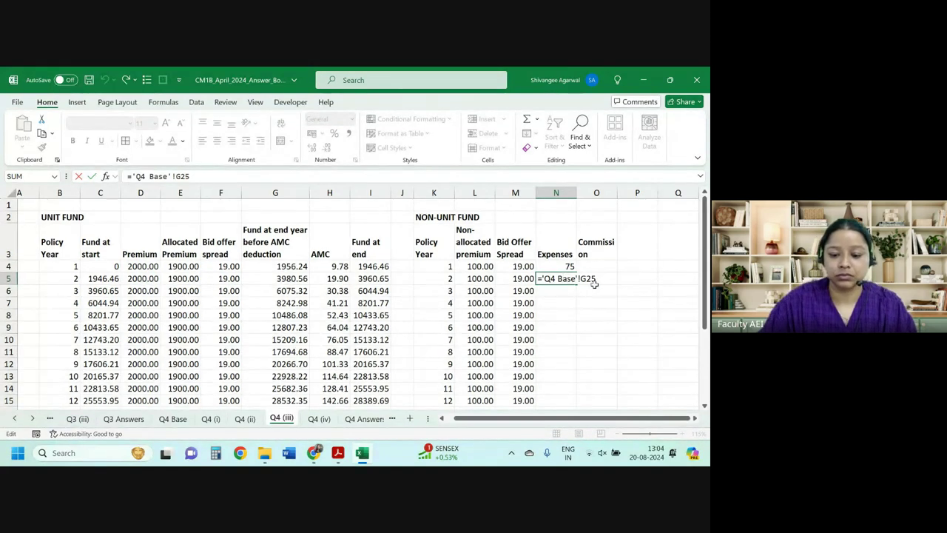
pyautogui.press('F4')
pyautogui.press('Return')
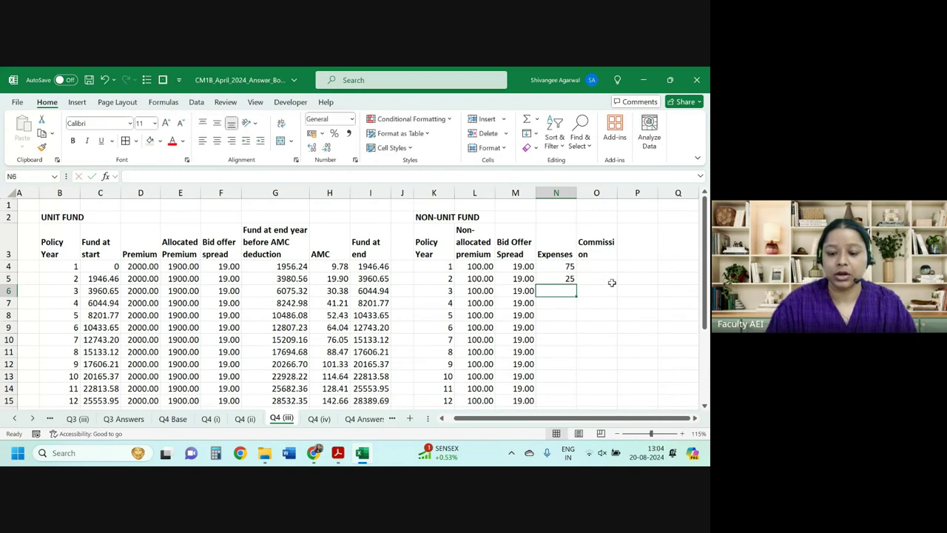
pyautogui.click(578, 280)
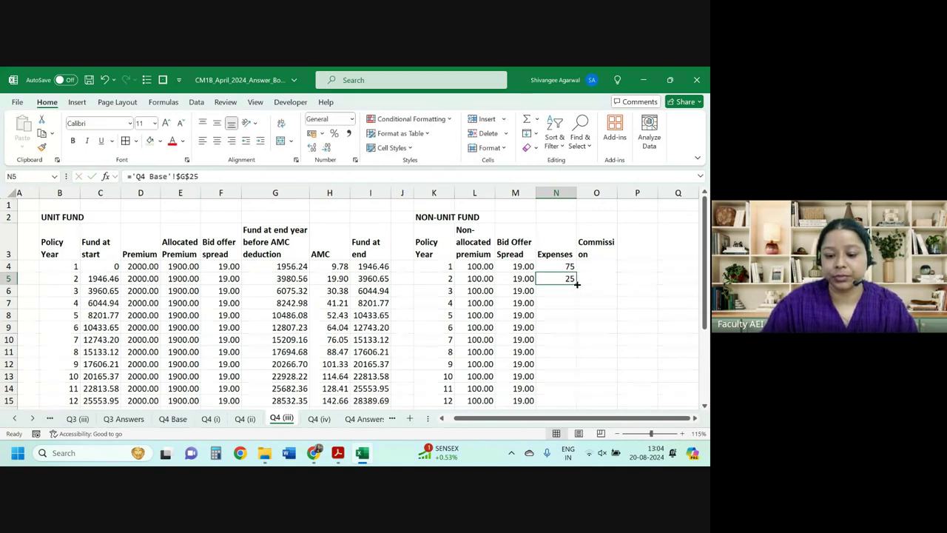
pyautogui.doubleClick(578, 280)
pyautogui.click(598, 267)
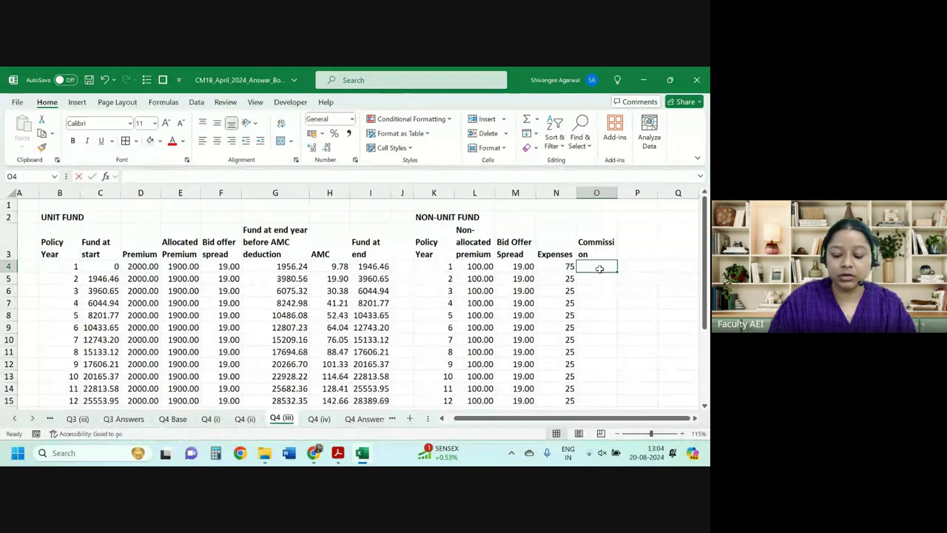
# Step: Enter ='Q4 Base'!G26*D4 in O4 for year-1 commission of 1000, copied into year 2
pyautogui.write('=')
pyautogui.hotkey('ctrl', 'pageup')
pyautogui.hotkey('ctrl', 'pageup')
pyautogui.hotkey('ctrl', 'pageup')
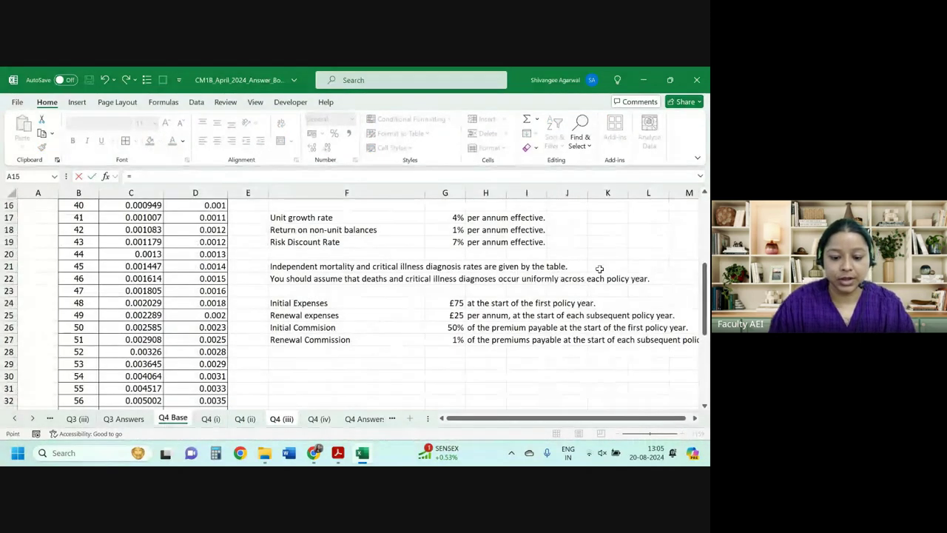
pyautogui.click(448, 327)
pyautogui.write('*')
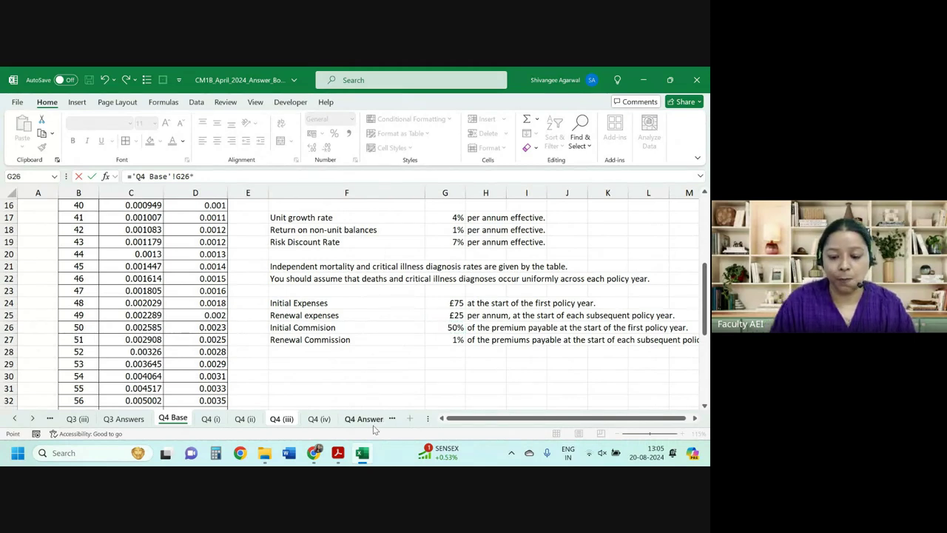
pyautogui.hotkey('ctrl', 'pagedown')
pyautogui.hotkey('ctrl', 'pagedown')
pyautogui.hotkey('ctrl', 'pagedown')
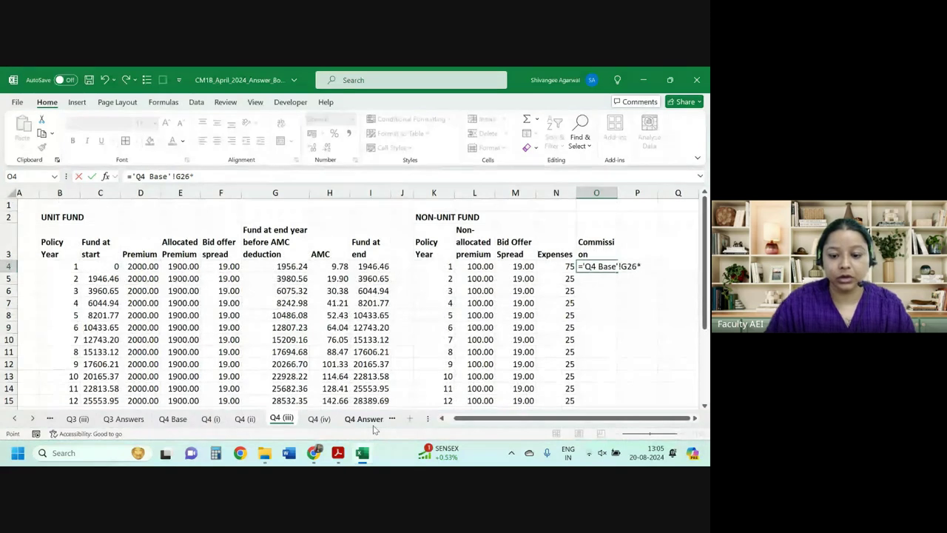
pyautogui.click(147, 268)
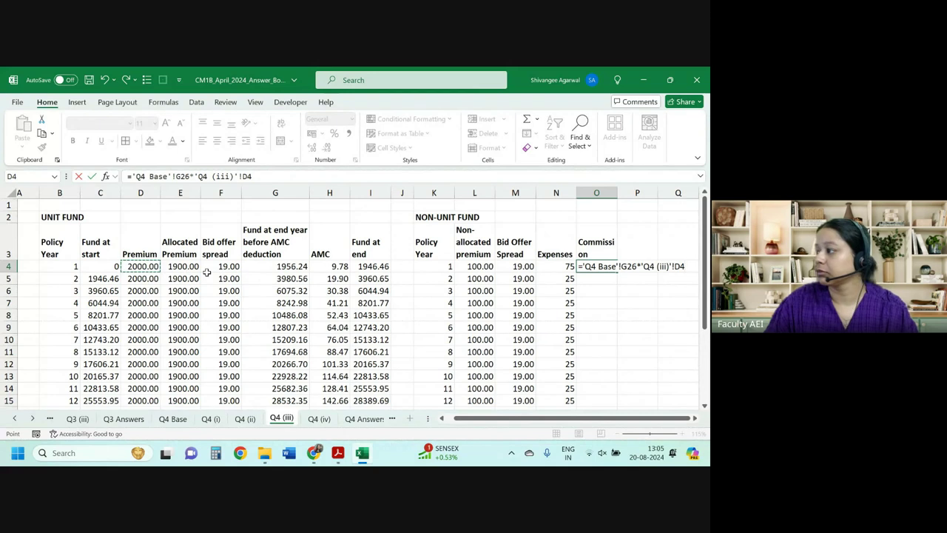
pyautogui.press('Return')
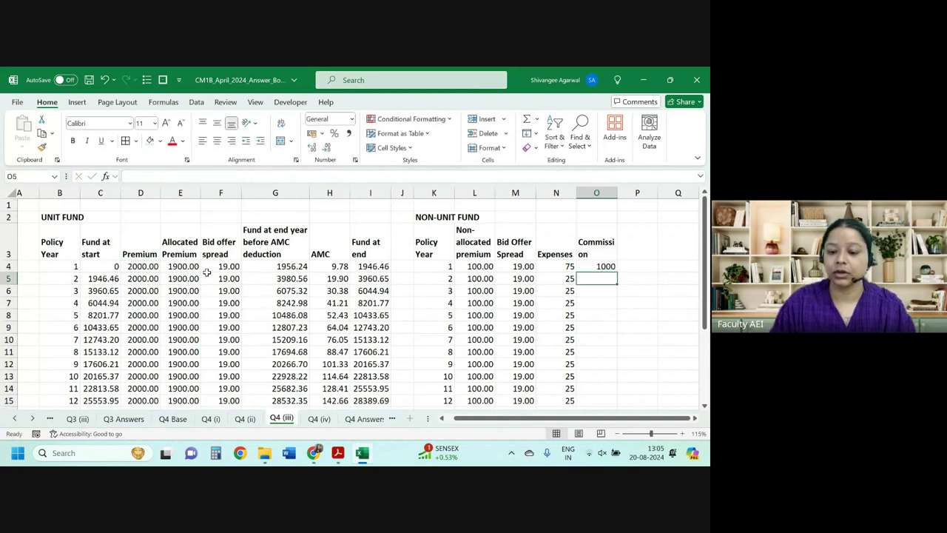
pyautogui.click(611, 270)
pyautogui.moveTo(614, 271); pyautogui.dragTo(612, 281)
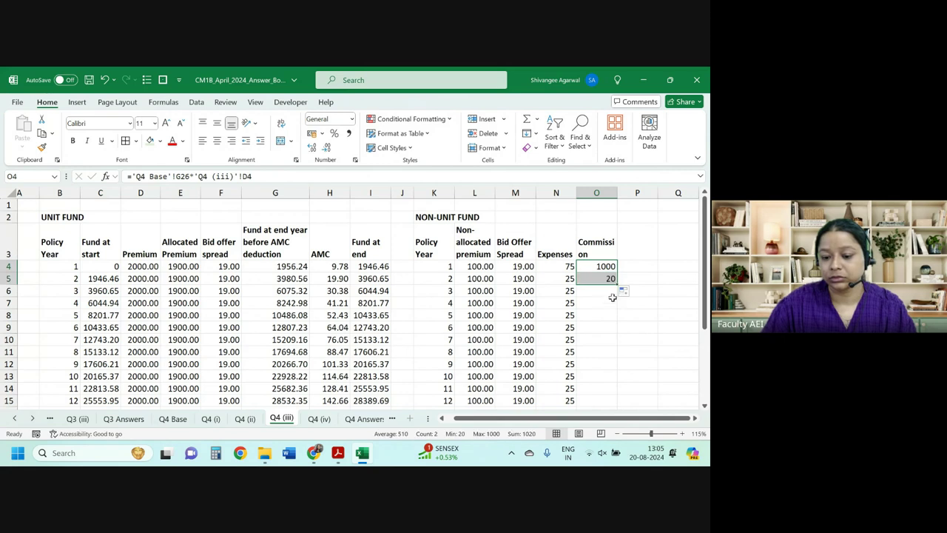
# Step: Make the G27 reference absolute in O5 and fill down, giving 20 commission each renewal year
pyautogui.click(610, 279)
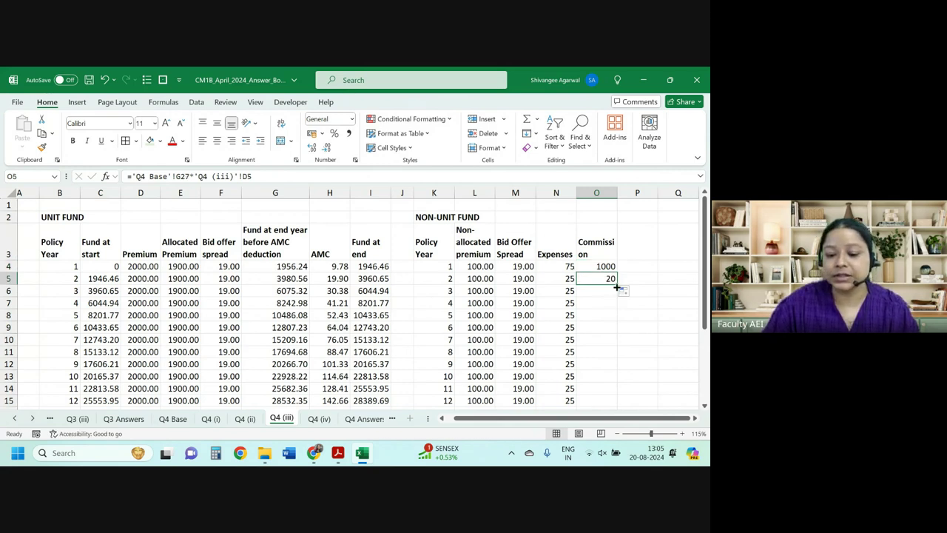
pyautogui.doubleClick(611, 279)
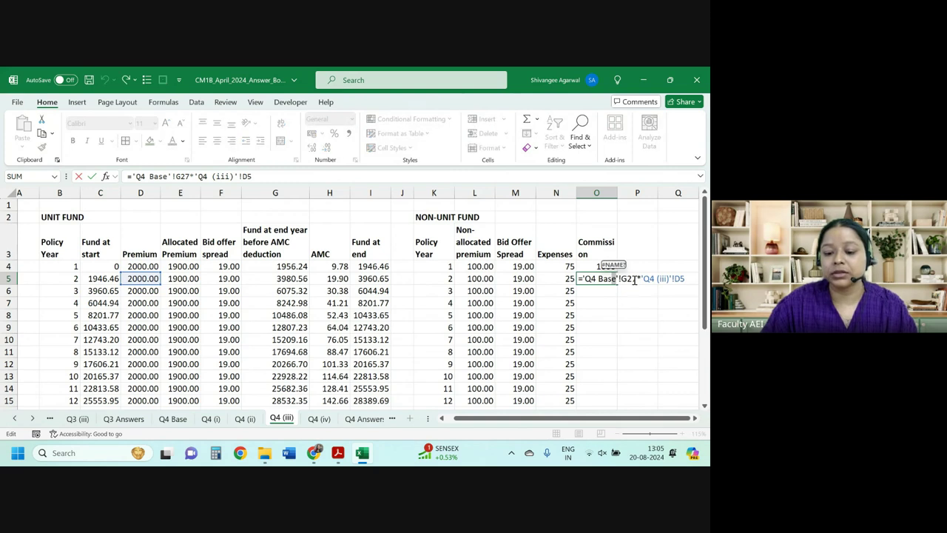
pyautogui.click(633, 279)
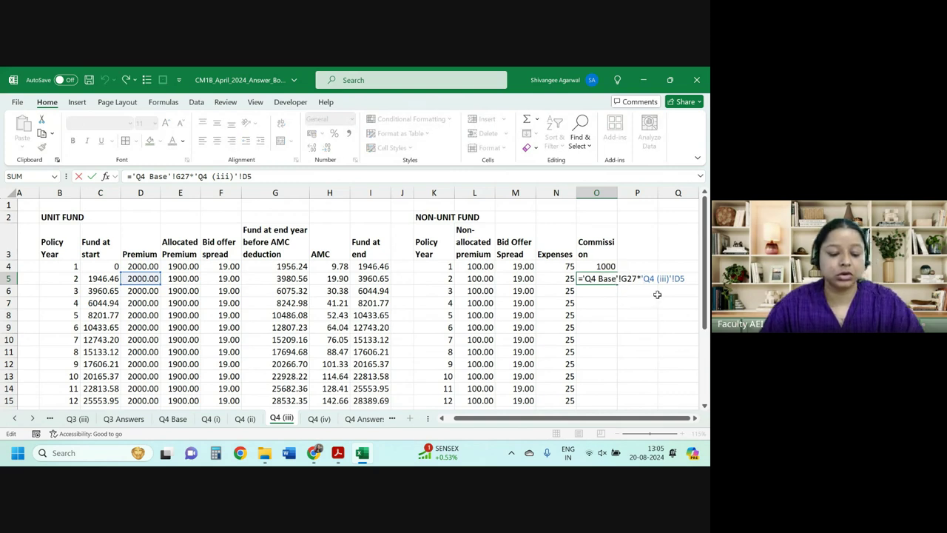
pyautogui.press('F4')
pyautogui.press('Return')
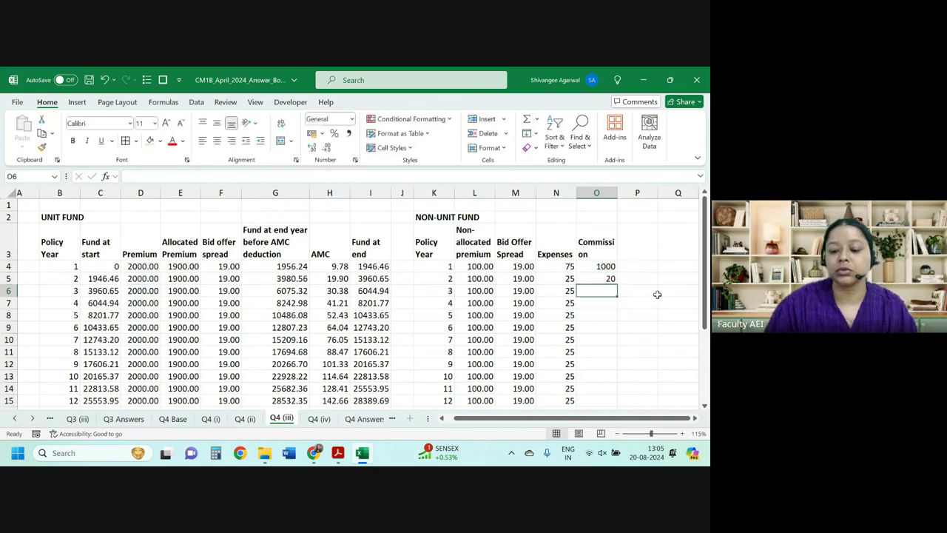
pyautogui.click(598, 279)
pyautogui.doubleClick(617, 283)
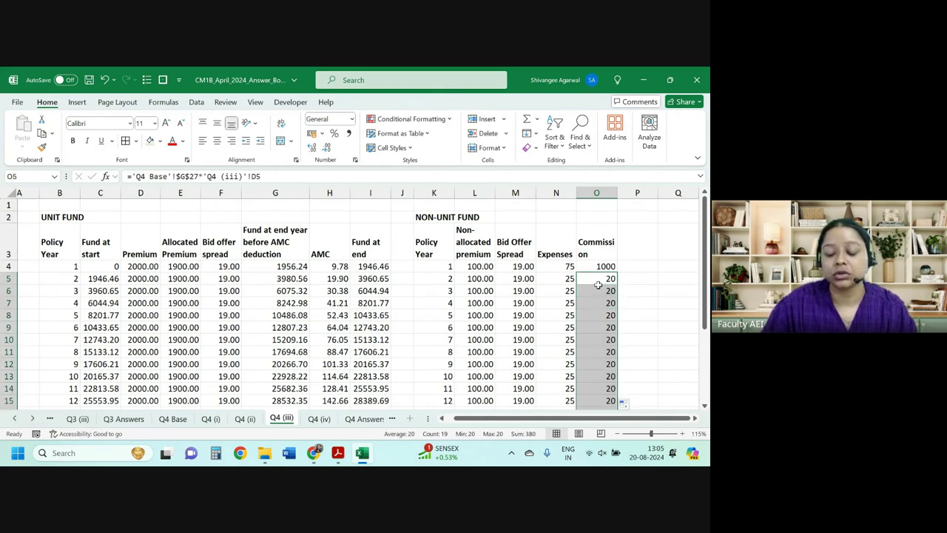
# Step: Format the whole Commission column as numbers with two decimals
pyautogui.click(603, 265)
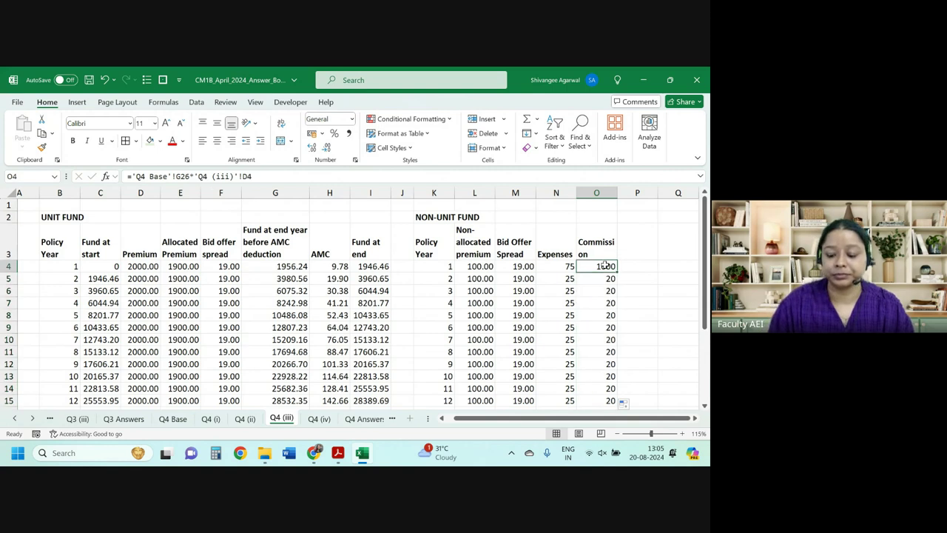
pyautogui.hotkey('ctrl', 'shift', 'Down')
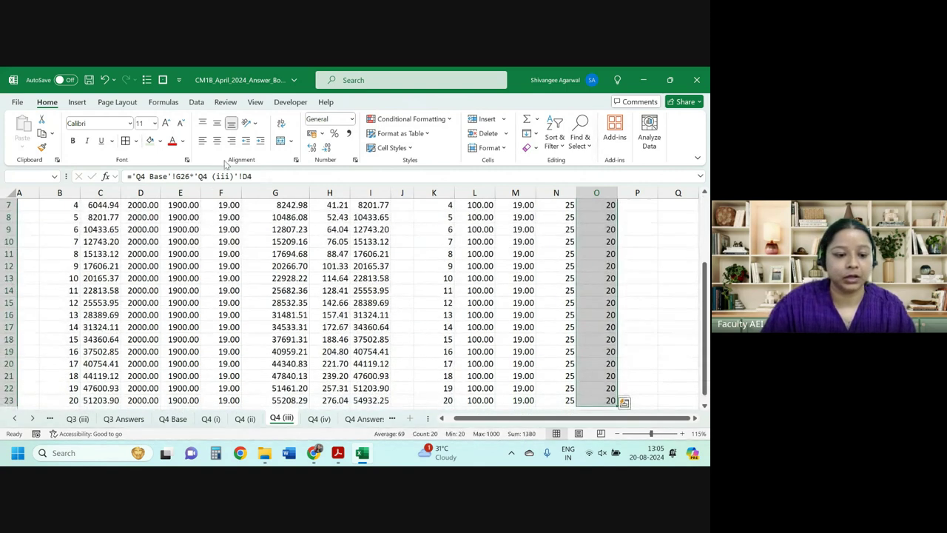
pyautogui.click(311, 148)
pyautogui.click(326, 148)
pyautogui.click(325, 149)
pyautogui.click(326, 149)
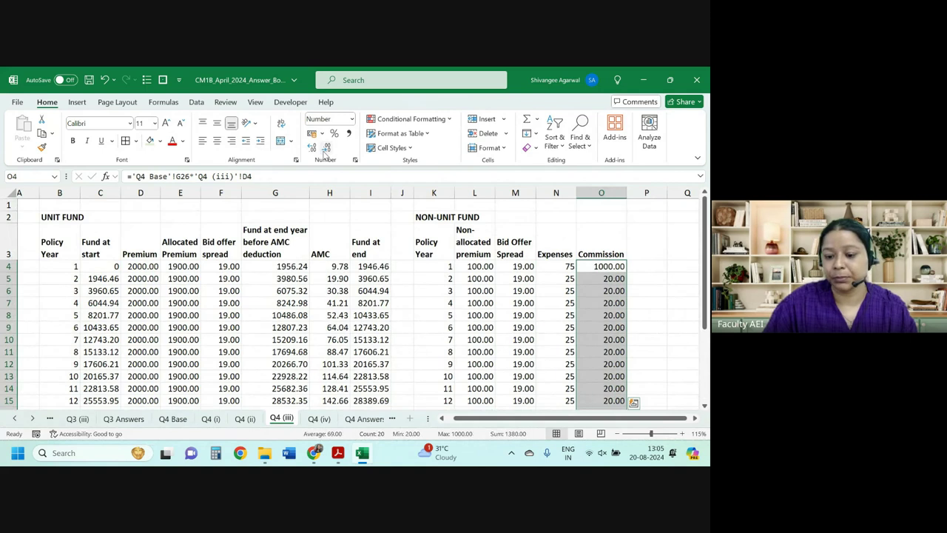
# Step: Head P3 'Interest' and enter =(L4+M4-N4-O4)*'Q4 Base'!G18 in P4 using the 1% rate
pyautogui.click(628, 235)
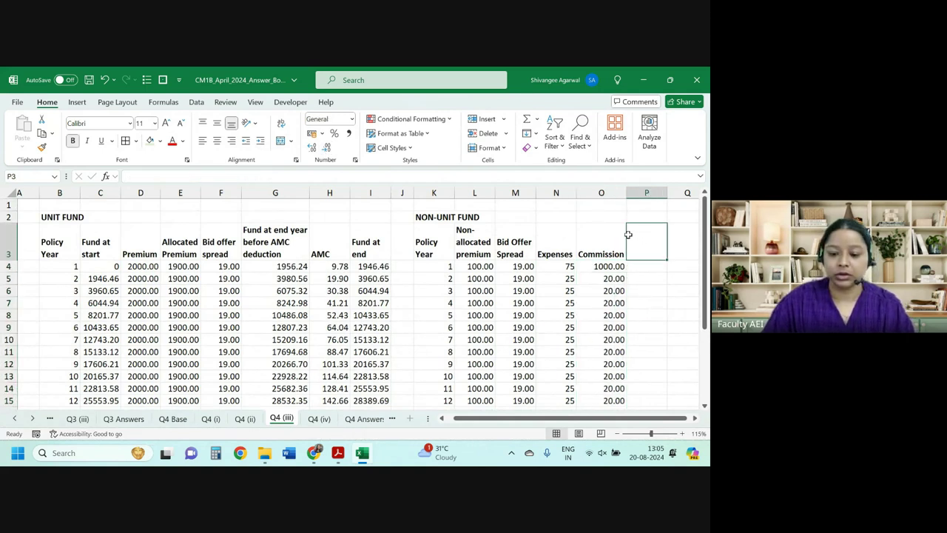
pyautogui.write('Interest')
pyautogui.press('Return')
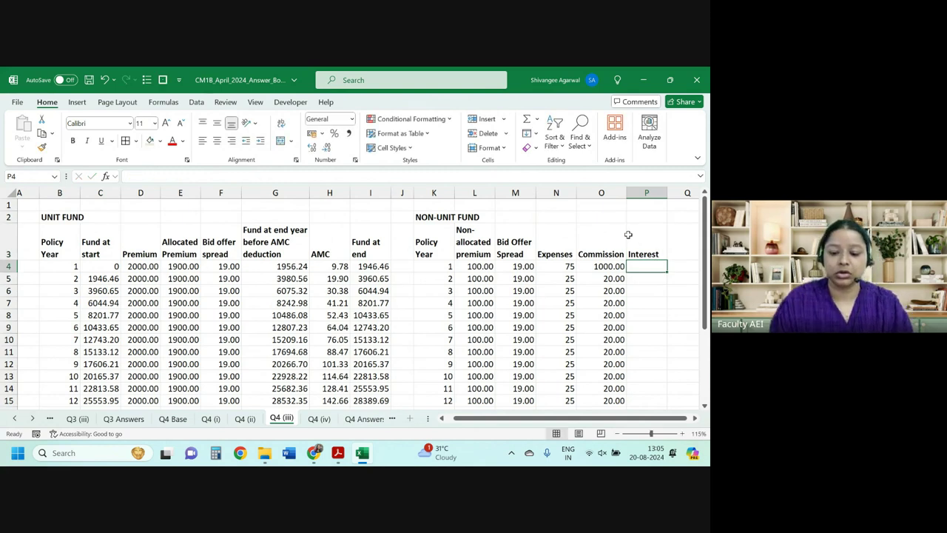
pyautogui.write('=(')
pyautogui.press('Left')
pyautogui.press('Left')
pyautogui.press('Left')
pyautogui.press('Left')
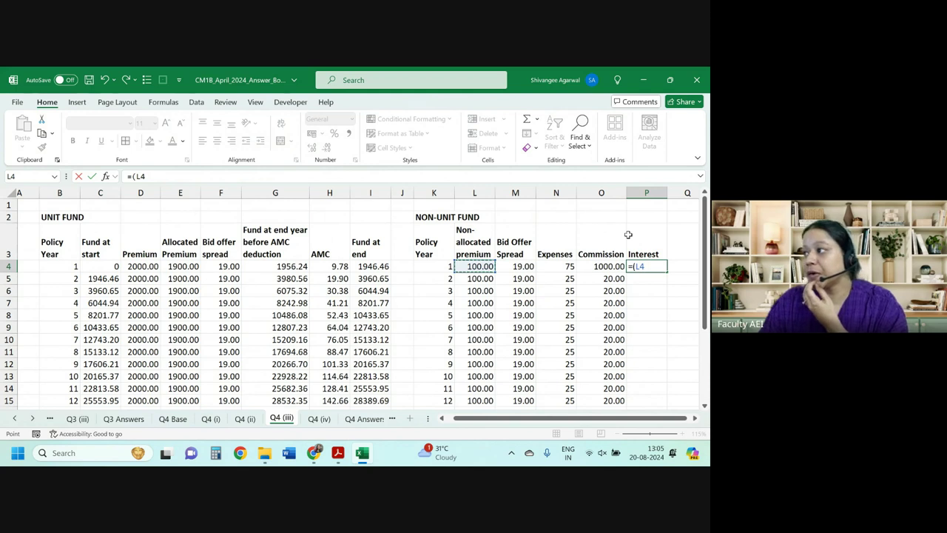
pyautogui.write('+')
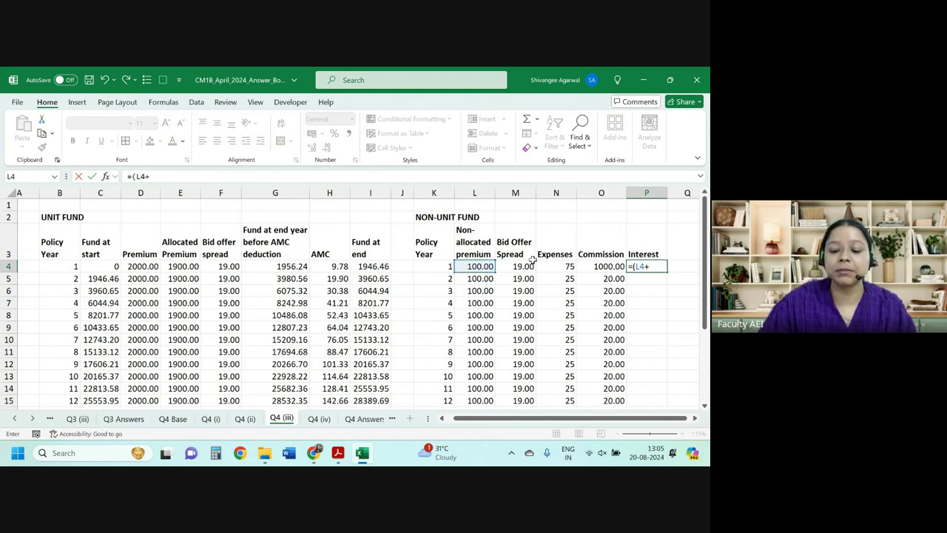
pyautogui.click(526, 265)
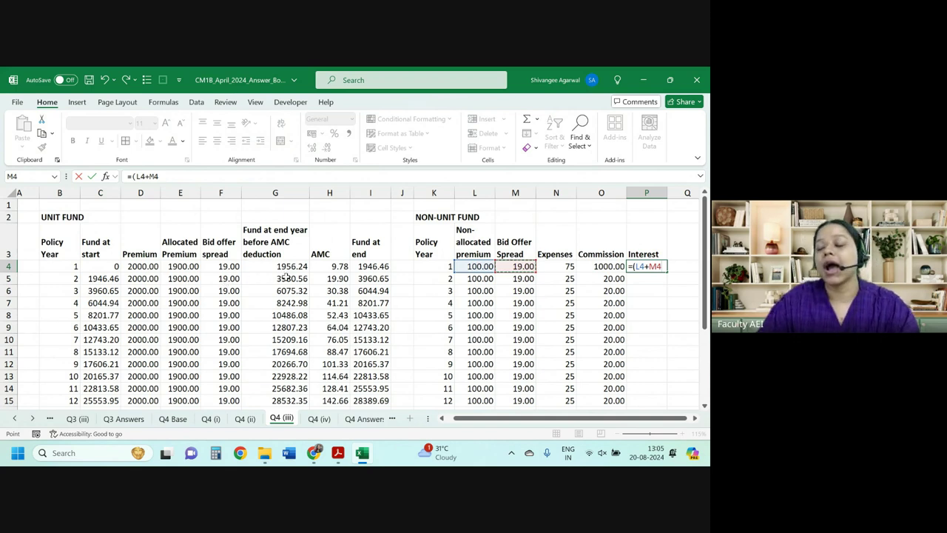
pyautogui.write('-')
pyautogui.click(571, 269)
pyautogui.write('-')
pyautogui.click(612, 266)
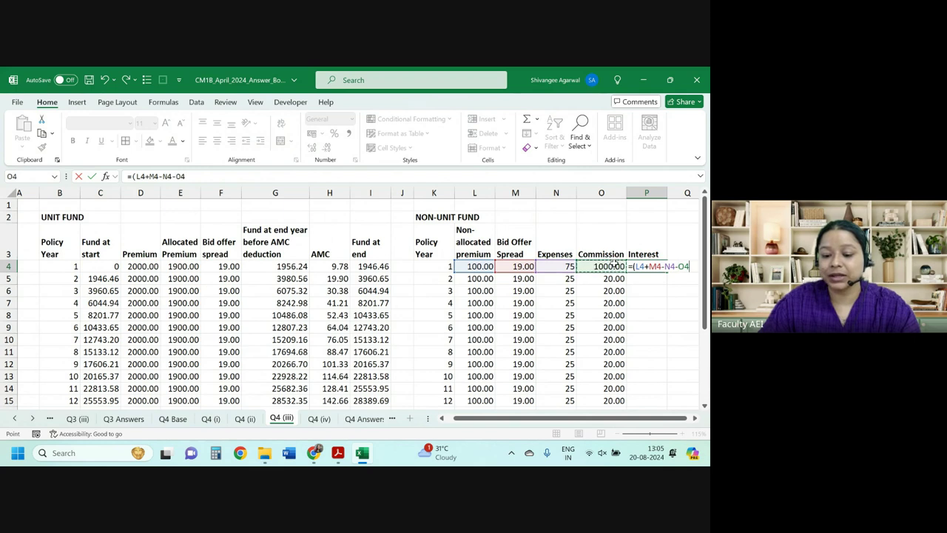
pyautogui.write(')')
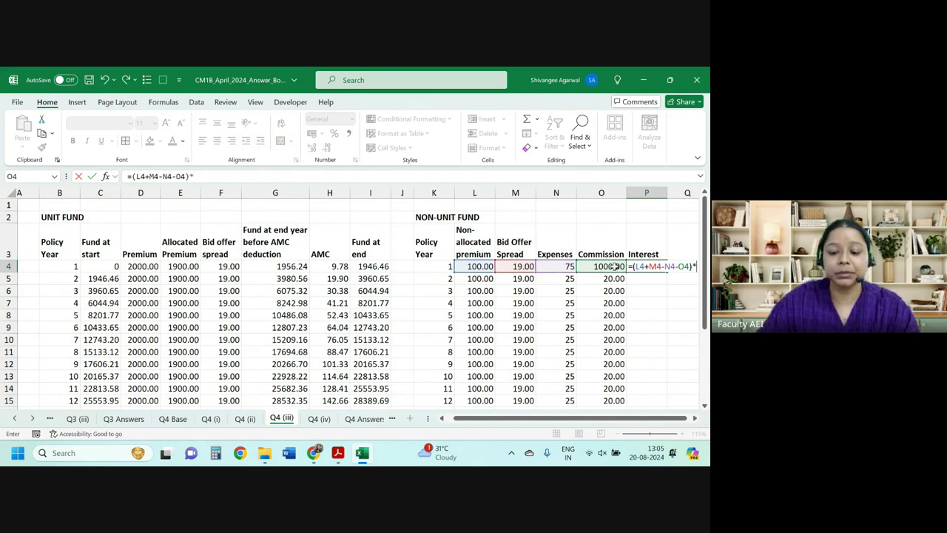
pyautogui.write('*')
pyautogui.click(172, 419)
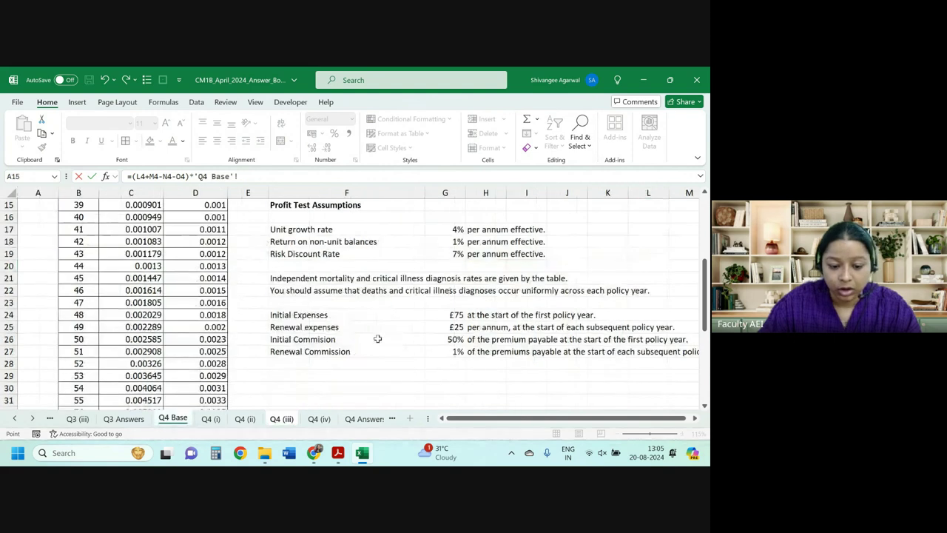
pyautogui.click(445, 245)
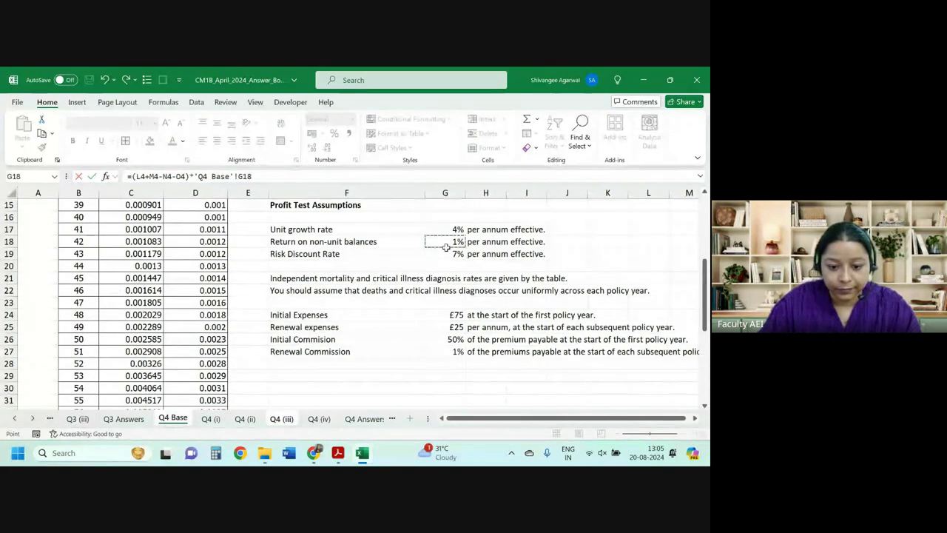
pyautogui.press('Return')
# Step: Make the G18 rate absolute and fill interest down: -9.56 in year 1, 0.74 thereafter
pyautogui.doubleClick(644, 266)
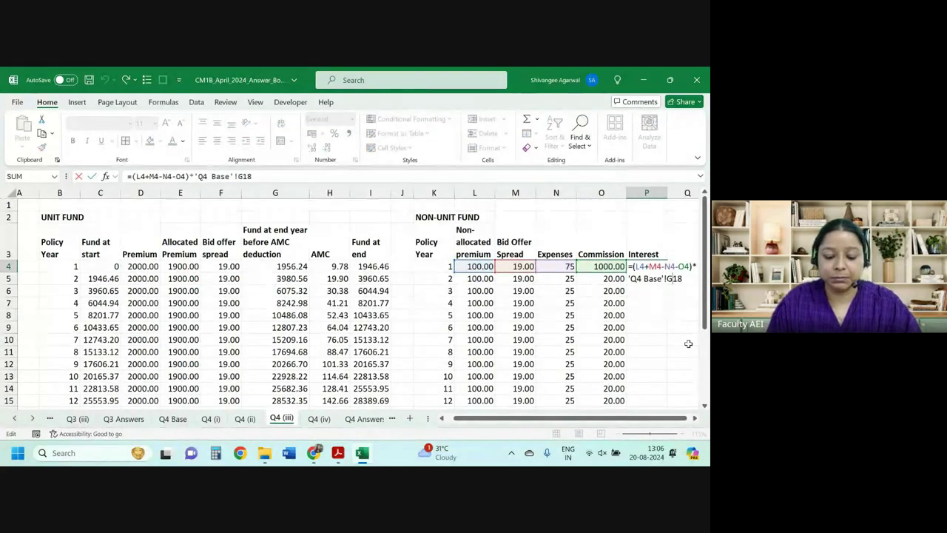
pyautogui.press('F4')
pyautogui.press('Return')
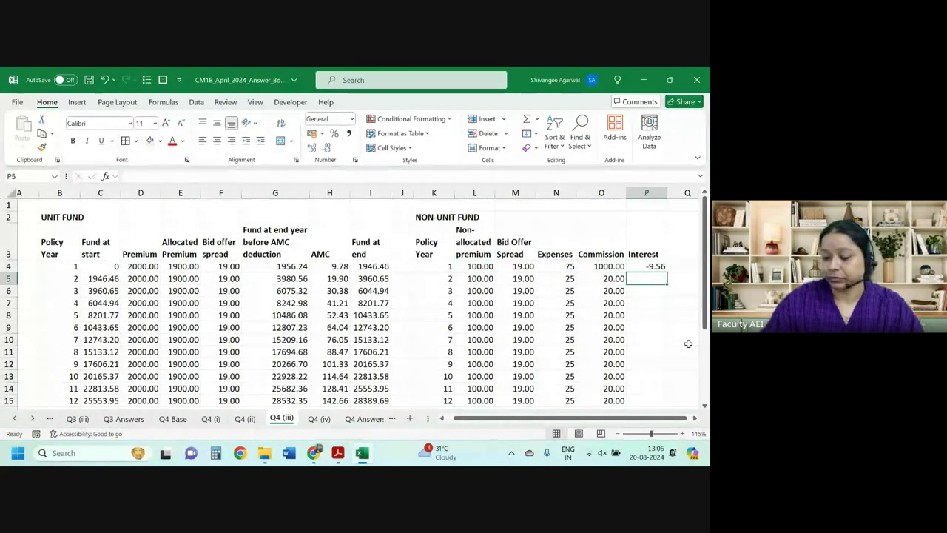
pyautogui.click(658, 268)
pyautogui.doubleClick(667, 273)
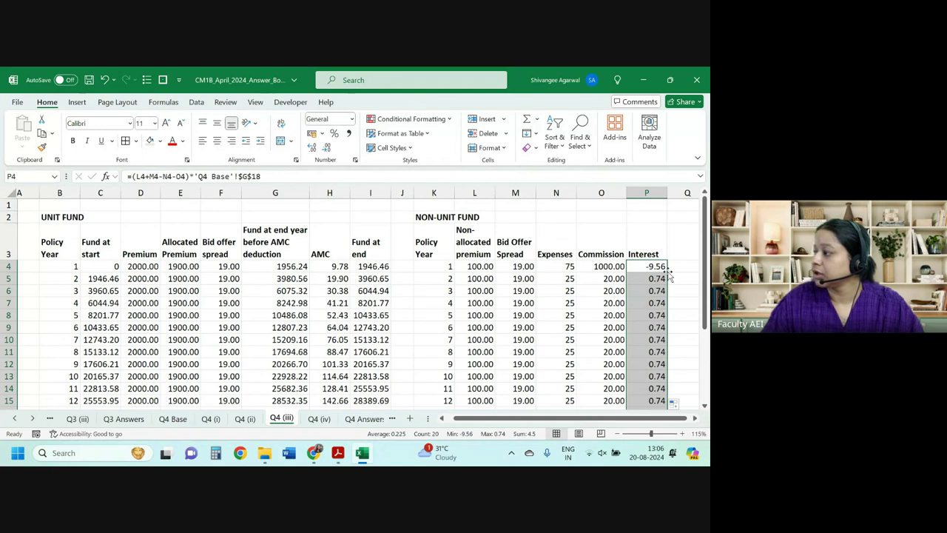
pyautogui.click(662, 279)
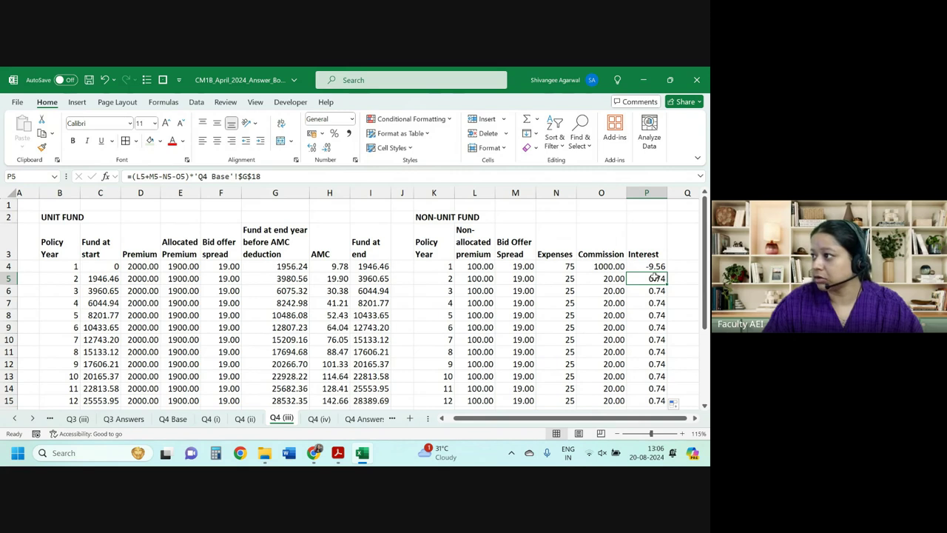
# Step: Re-enter =D4-E4 as the non-allocated premium formula in L4
pyautogui.click(480, 266)
pyautogui.write('=D4-E4')
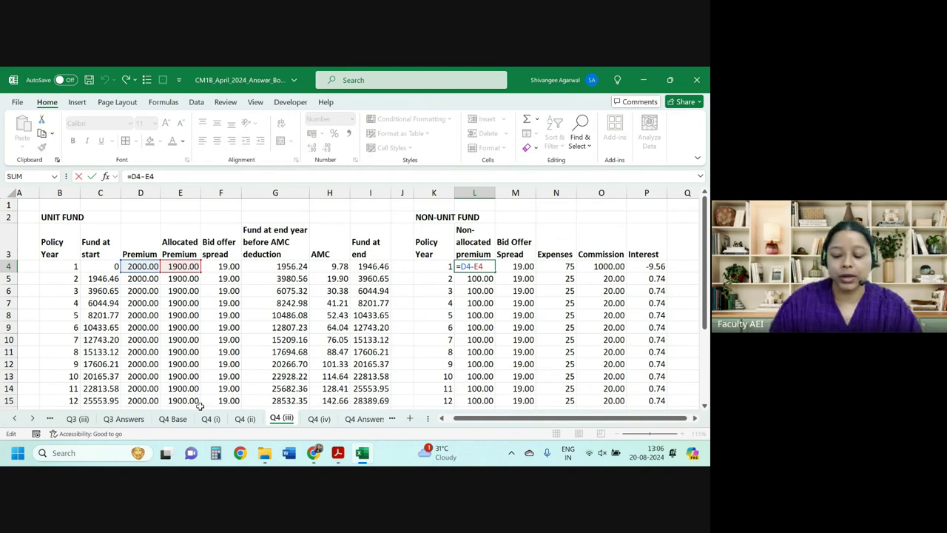
pyautogui.press('Return')
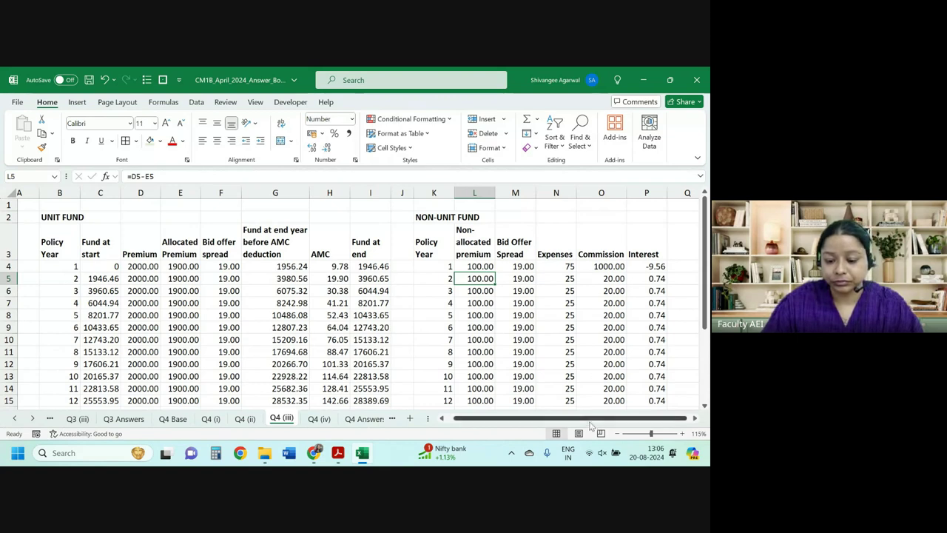
pyautogui.hscroll(1, 592, 419)
pyautogui.click(664, 249)
pyautogui.press('Right')
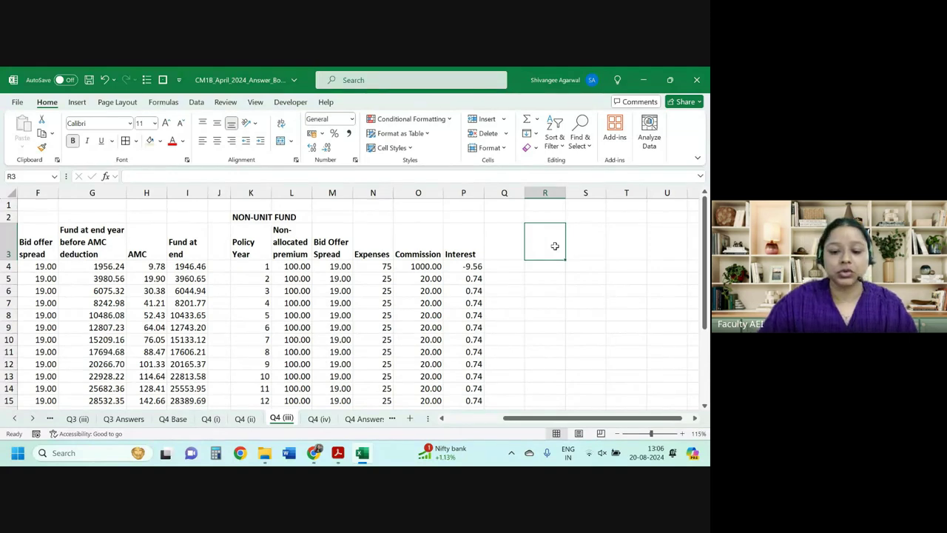
# Step: Add the heading 'Extra death benefit' in Q3, keeping row 3 headings wrapped
pyautogui.click(502, 243)
pyautogui.write('Extra d')
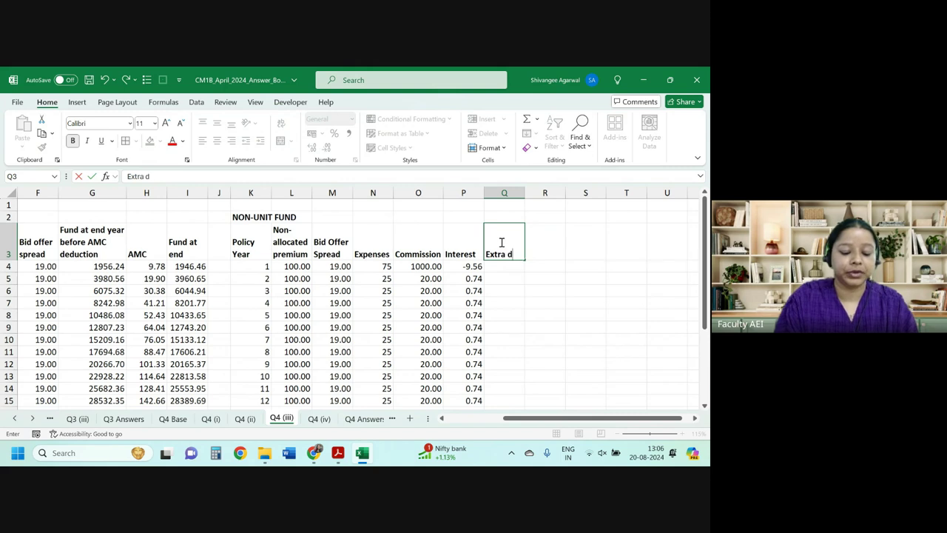
pyautogui.write('eath benefit')
pyautogui.press('Return')
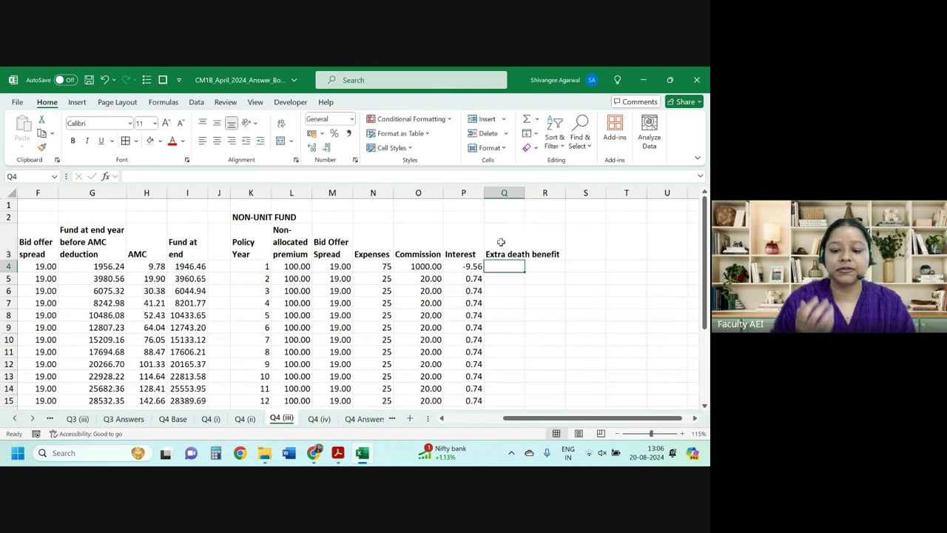
pyautogui.click(9, 244)
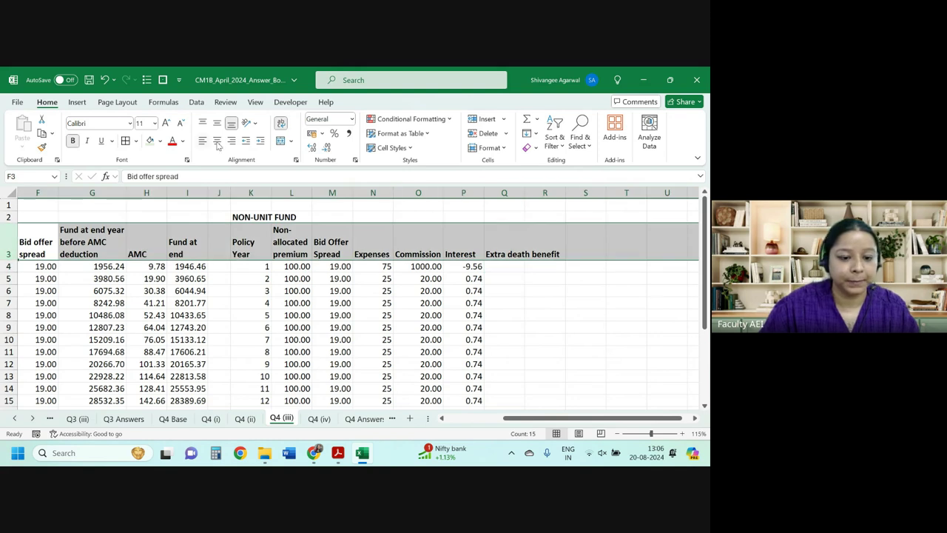
pyautogui.click(282, 124)
pyautogui.click(282, 125)
# Step: Build =MAX('Q4 Base'!$G$6-I4,0) in Q4 for year 1's extra death benefit
pyautogui.click(493, 269)
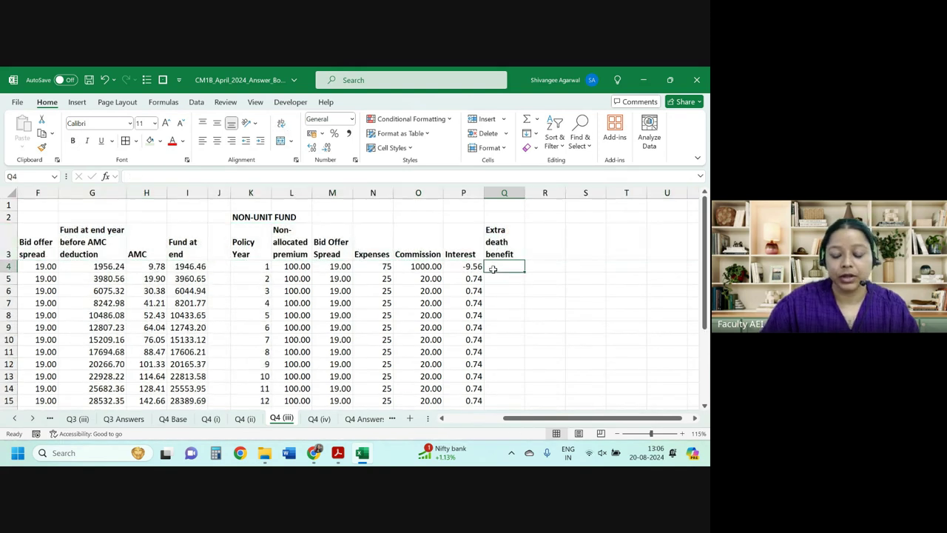
pyautogui.write('=m')
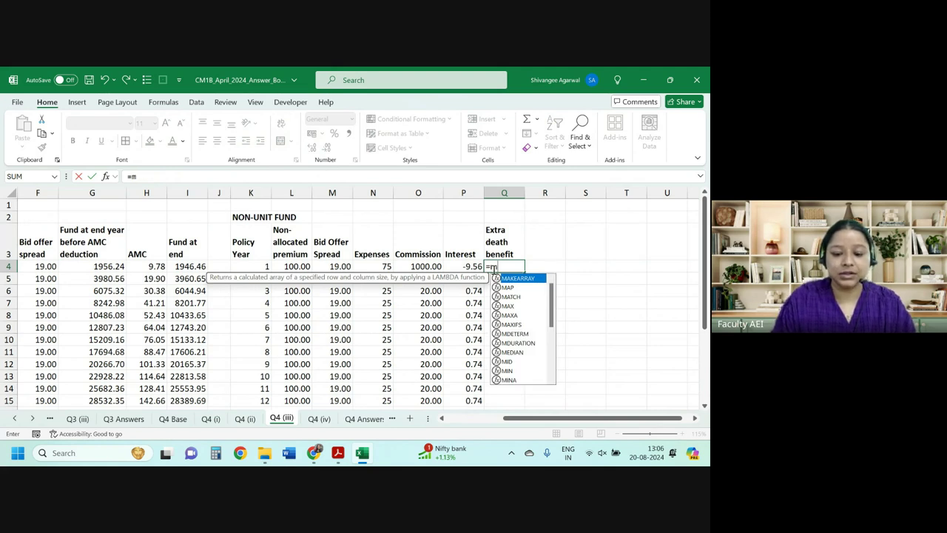
pyautogui.write('ax(')
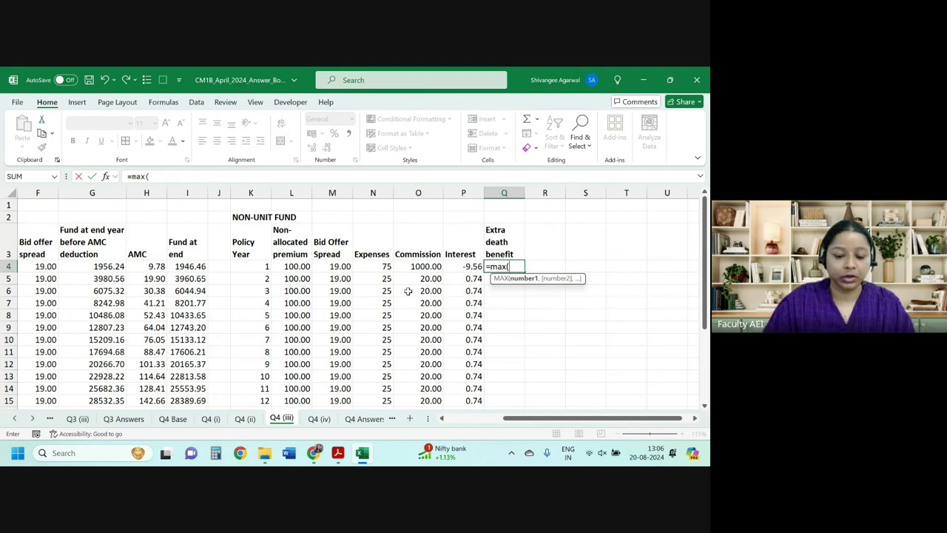
pyautogui.click(245, 419)
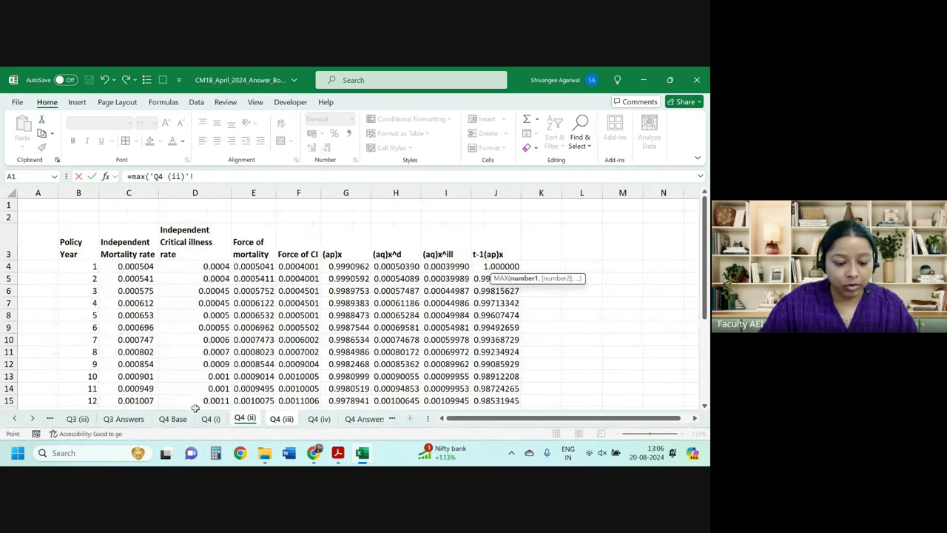
pyautogui.click(211, 419)
pyautogui.click(173, 419)
pyautogui.scroll(9, 288, 362)
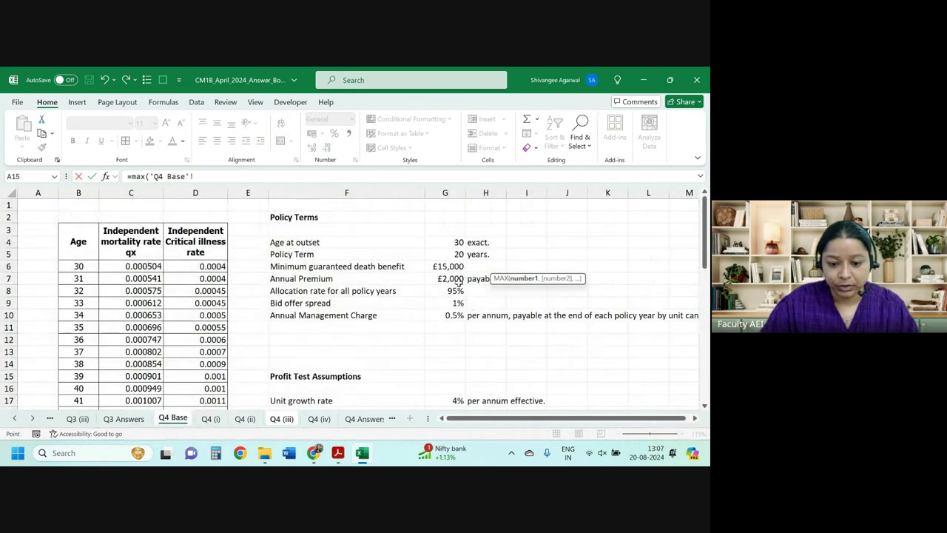
pyautogui.click(451, 268)
pyautogui.press('F4')
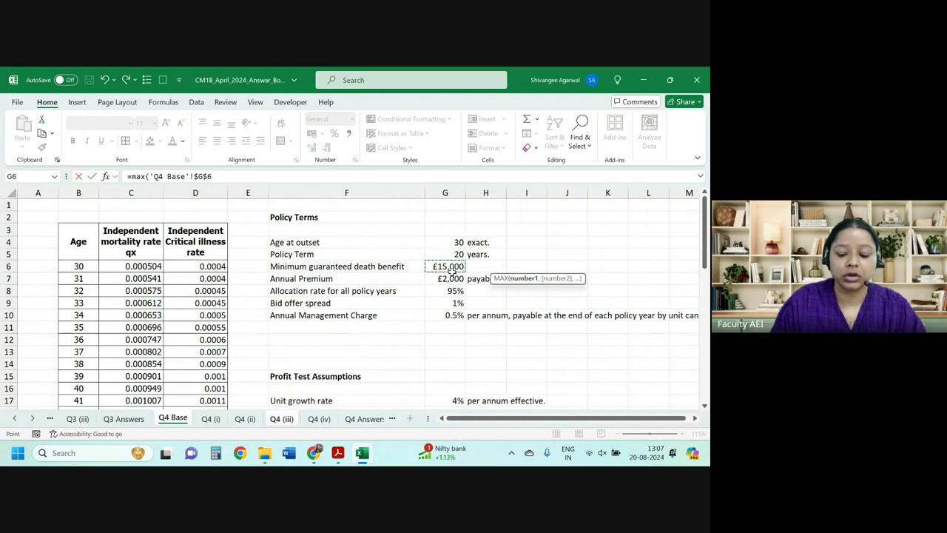
pyautogui.write('-')
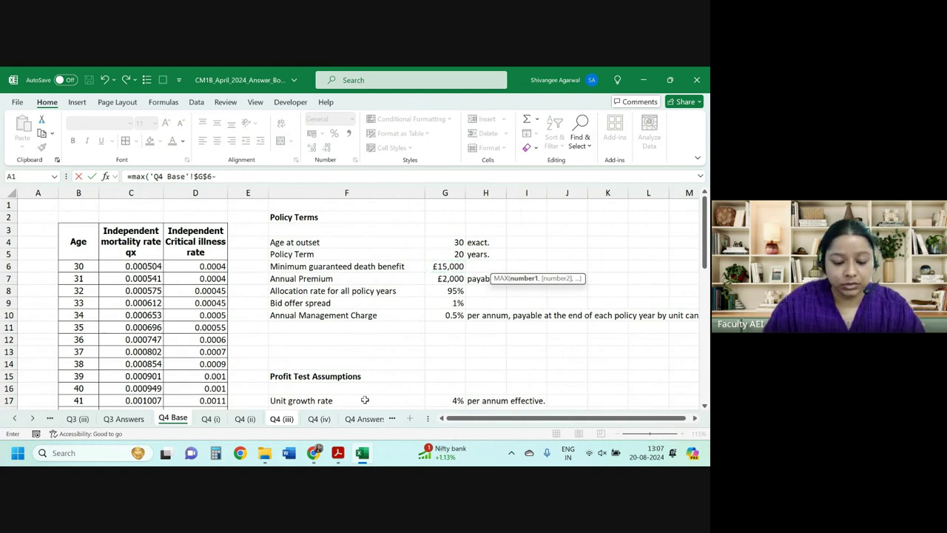
pyautogui.click(282, 419)
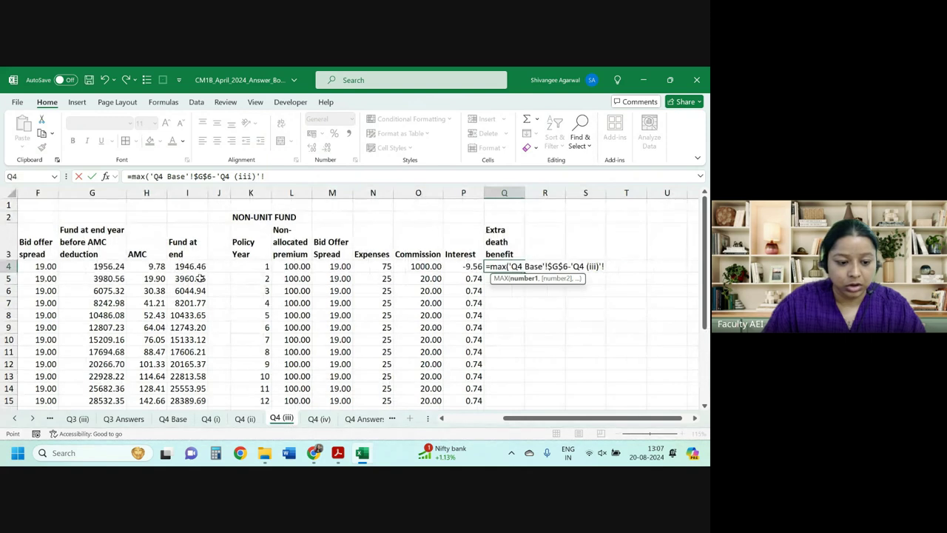
pyautogui.click(170, 268)
pyautogui.write(',0')
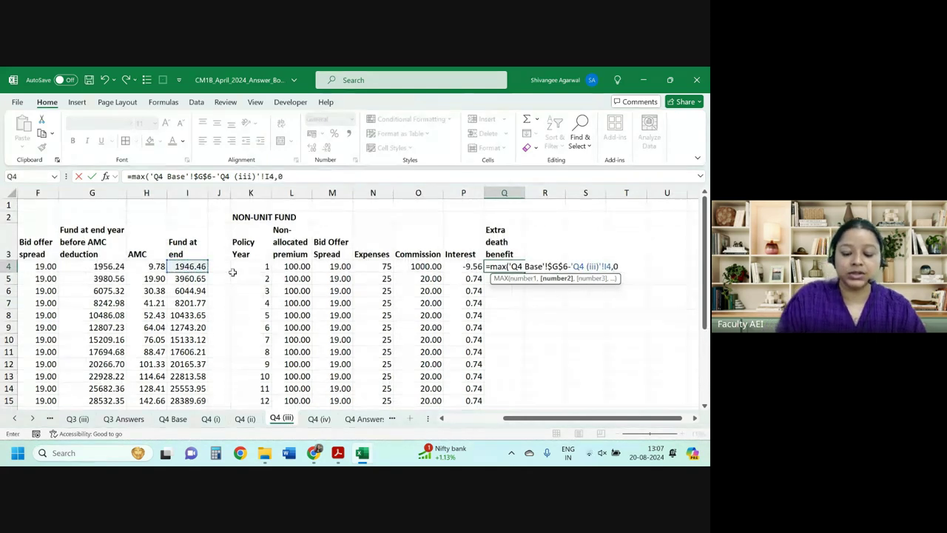
# Step: Fill the extra death benefit down all years, from 13053.54 to 0.00 by year 7
pyautogui.hotkey('ctrl', 'Return')
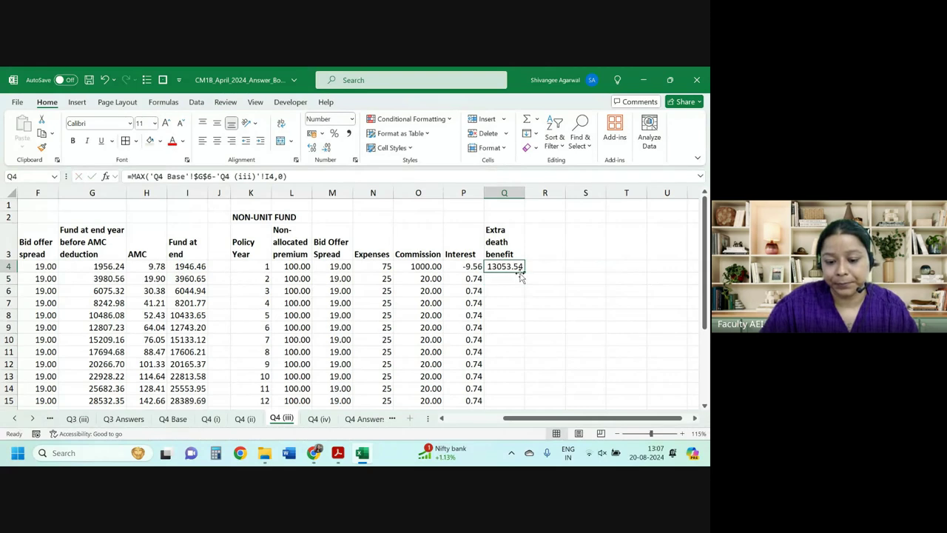
pyautogui.doubleClick(523, 272)
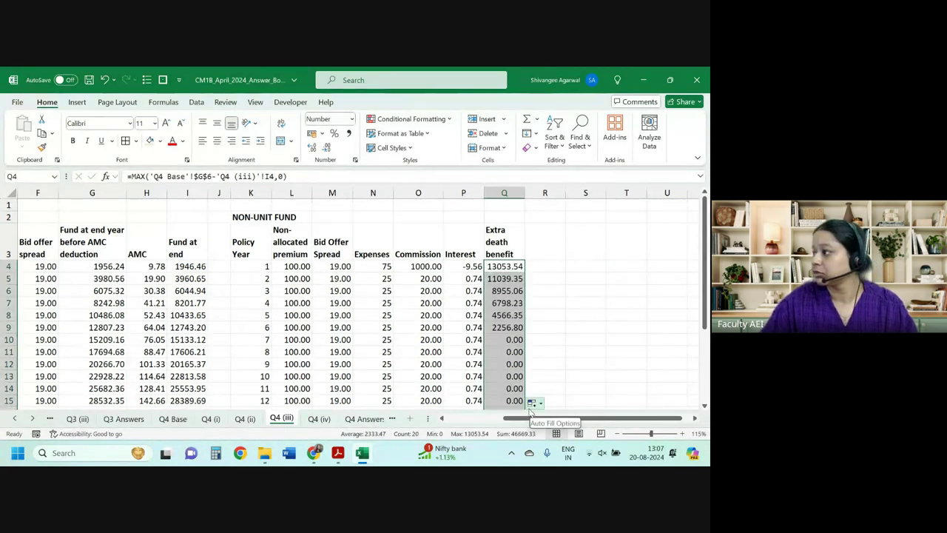
pyautogui.click(514, 266)
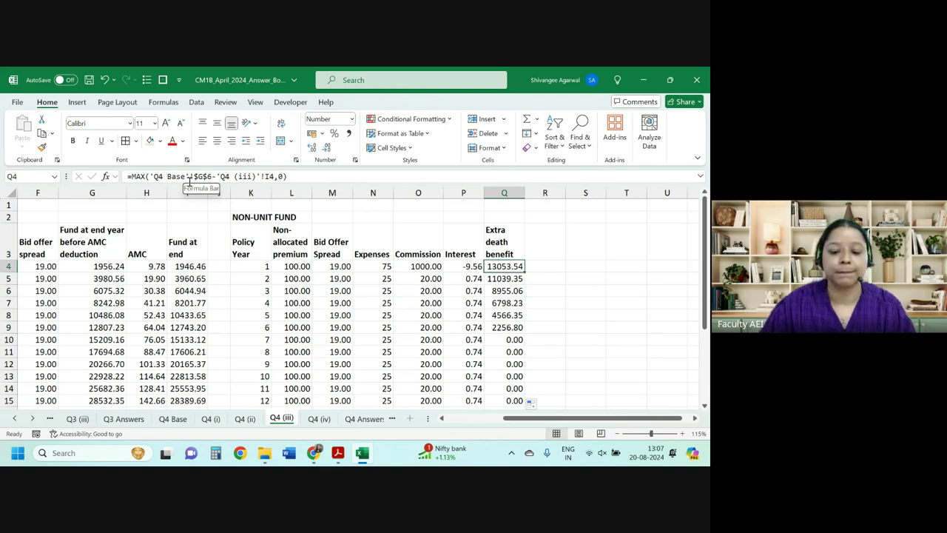
pyautogui.click(537, 243)
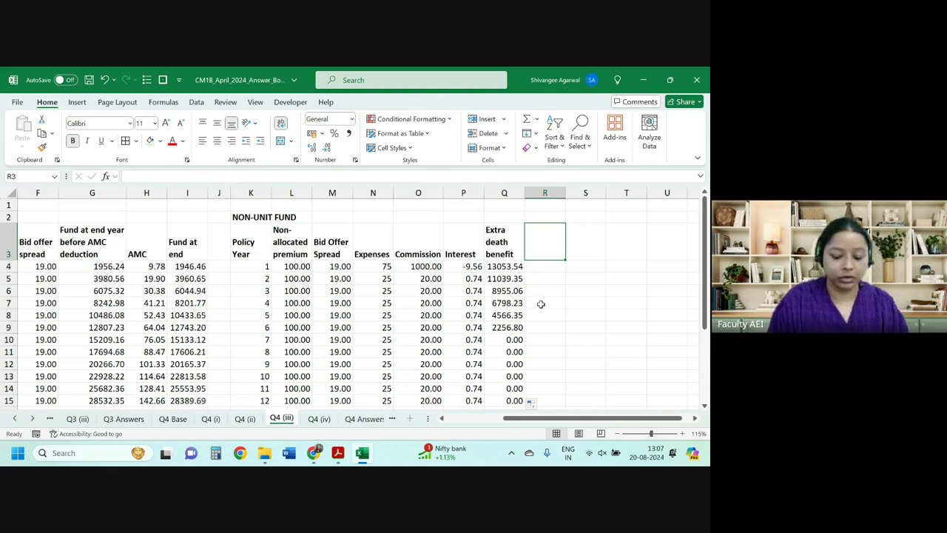
# Step: Head R3 'Mortality rate' and fill R4 down with ='Q4 (ii)'!H4 at five decimals
pyautogui.write('Mortality rate')
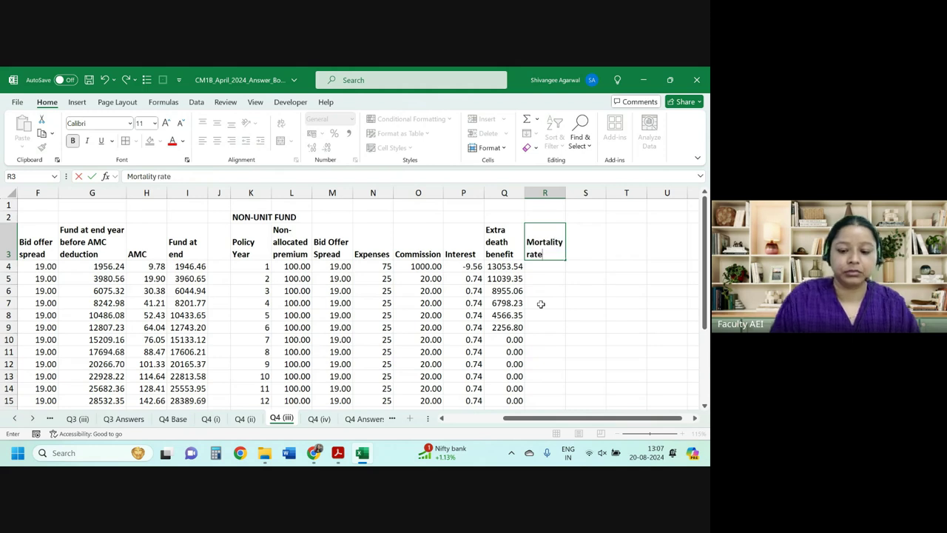
pyautogui.press('Return')
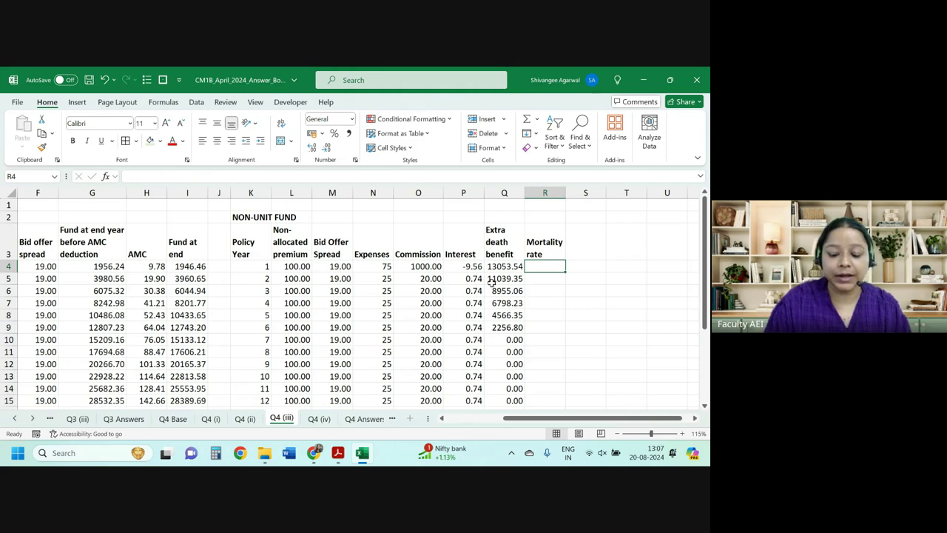
pyautogui.write('=')
pyautogui.click(245, 418)
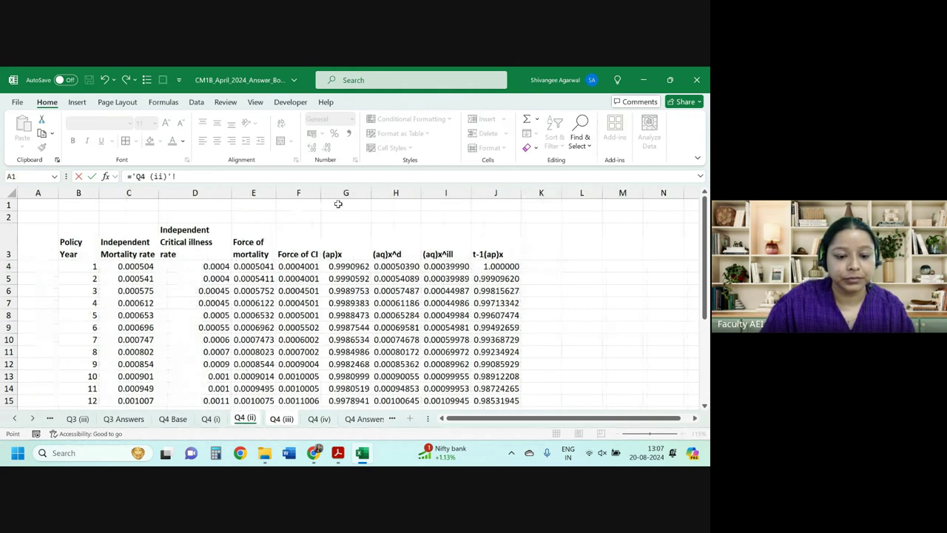
pyautogui.click(400, 268)
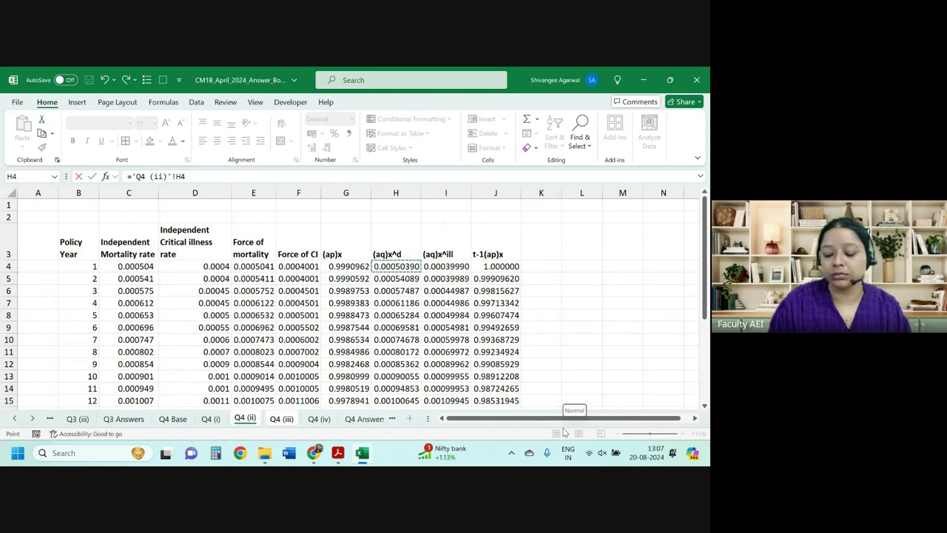
pyautogui.hotkey('ctrl', 'Return')
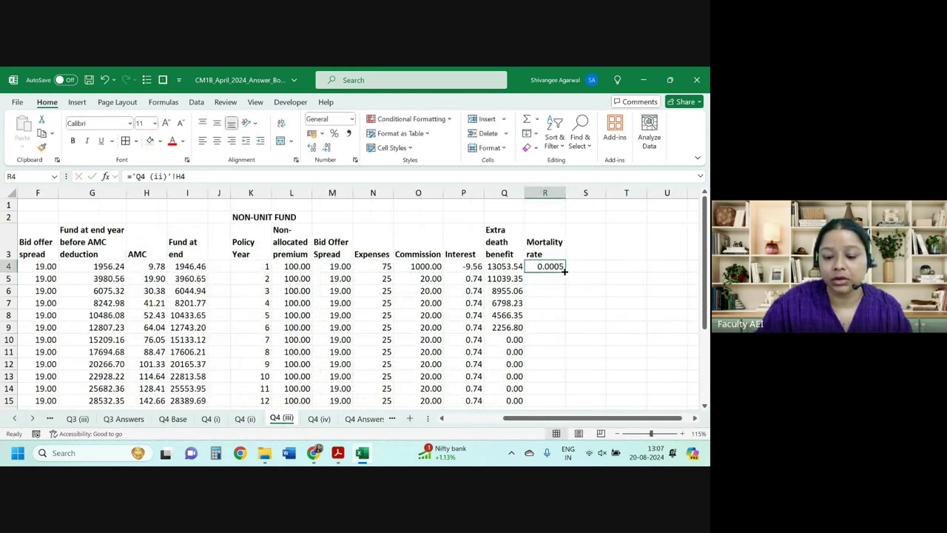
pyautogui.doubleClick(564, 272)
pyautogui.click(312, 148)
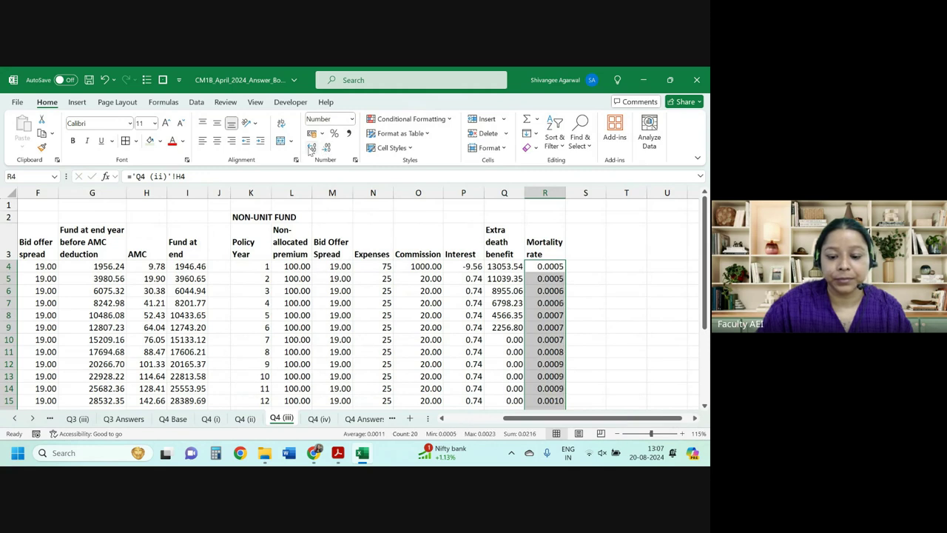
pyautogui.click(312, 148)
# Step: Copy the (aq)x^d heading from sheet Q4 (ii) for column R's header
pyautogui.click(544, 246)
pyautogui.click(254, 418)
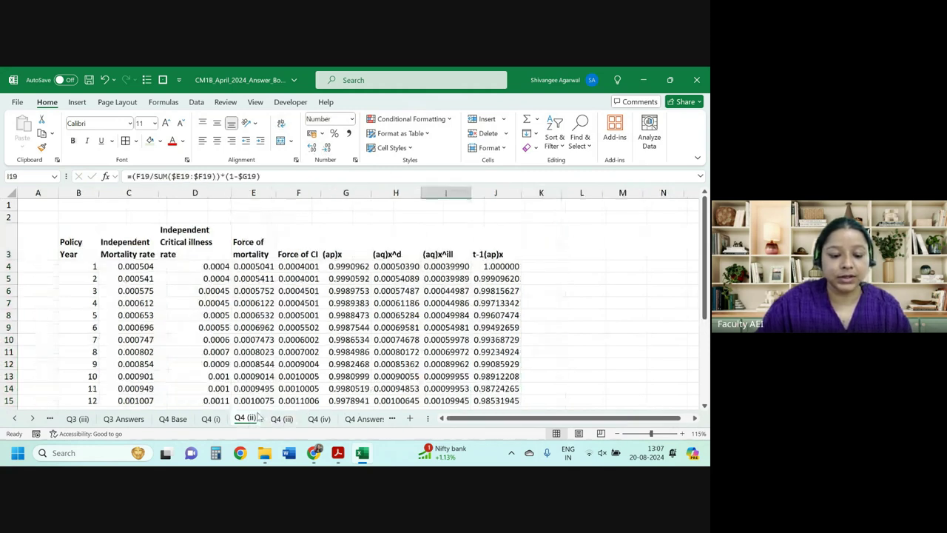
pyautogui.click(332, 252)
pyautogui.click(391, 248)
pyautogui.hotkey('ctrl', 'c')
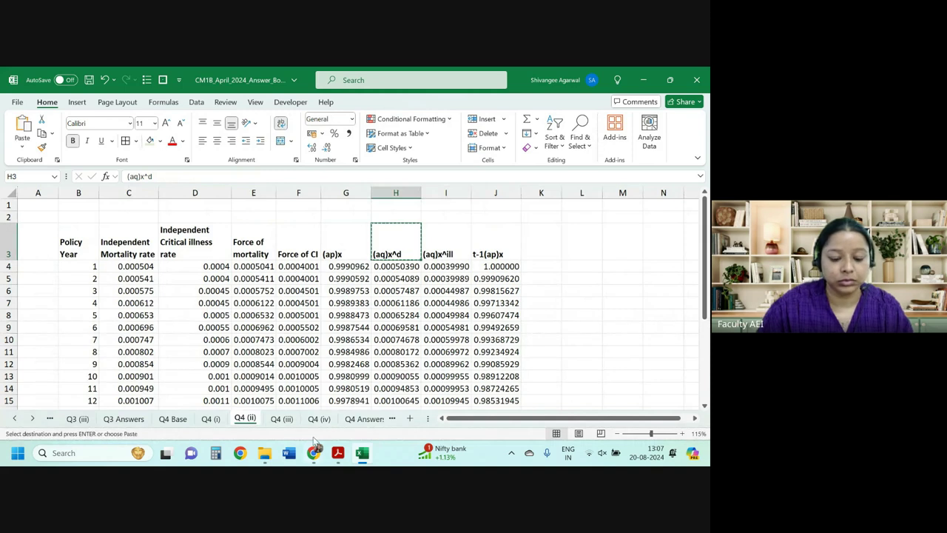
pyautogui.click(281, 418)
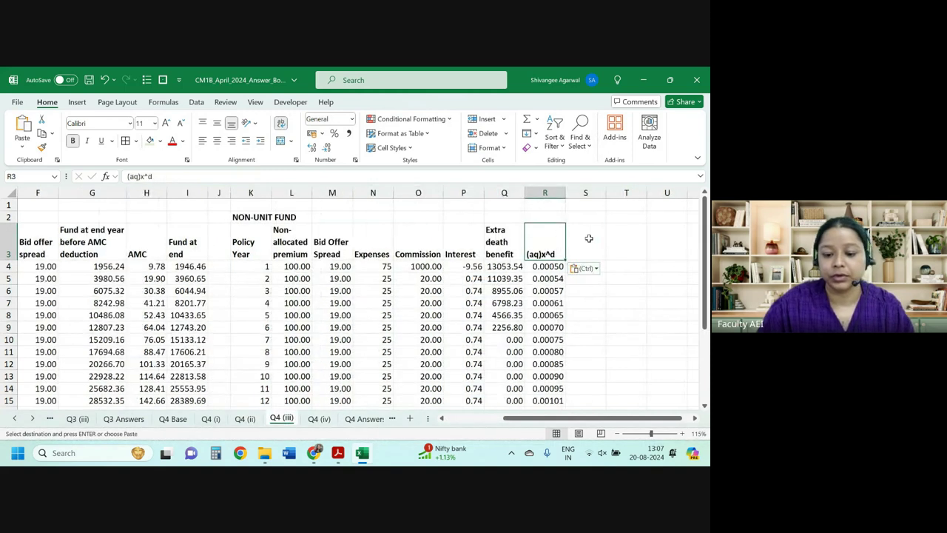
pyautogui.click(588, 236)
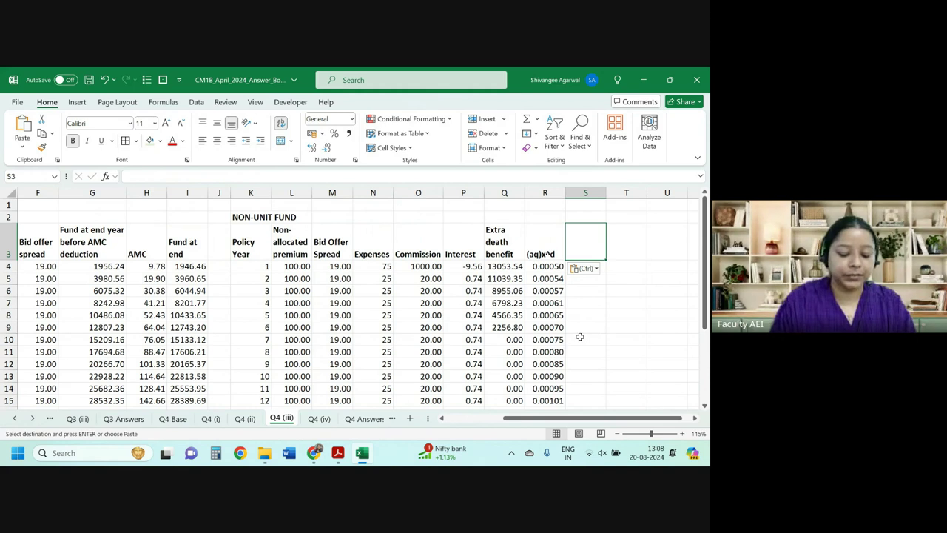
# Step: Head S3 'Extra Exp deta bene' and fill =Q4*R4 down column S at two decimals
pyautogui.write('Extra Exp')
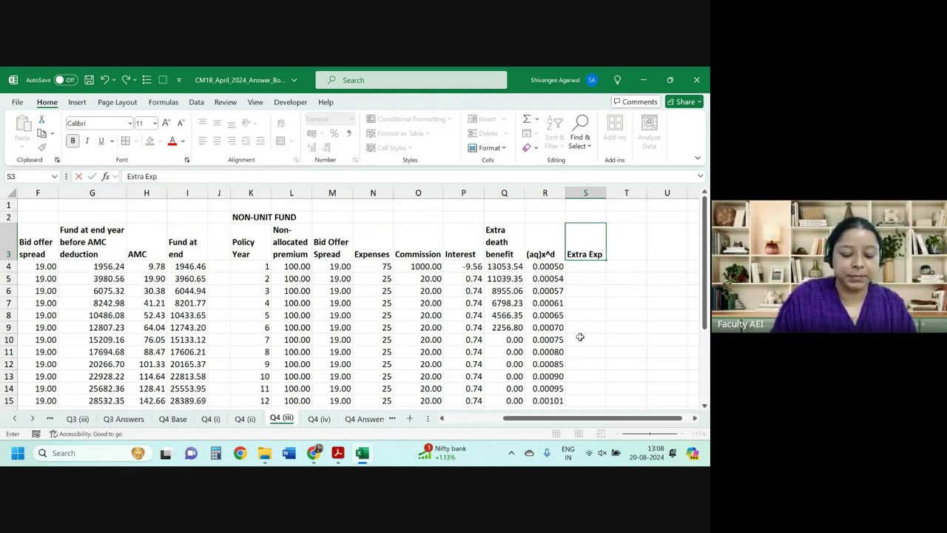
pyautogui.write(' de')
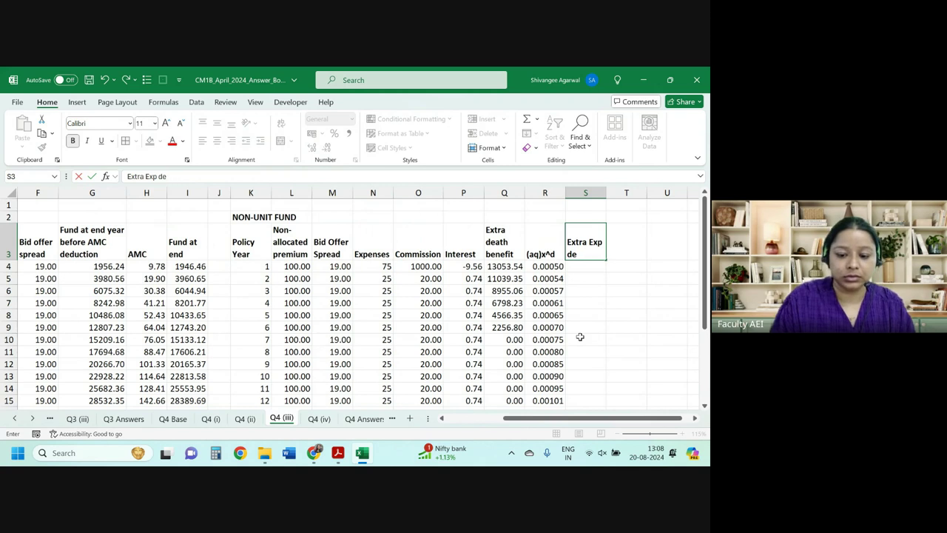
pyautogui.write('ta benefit')
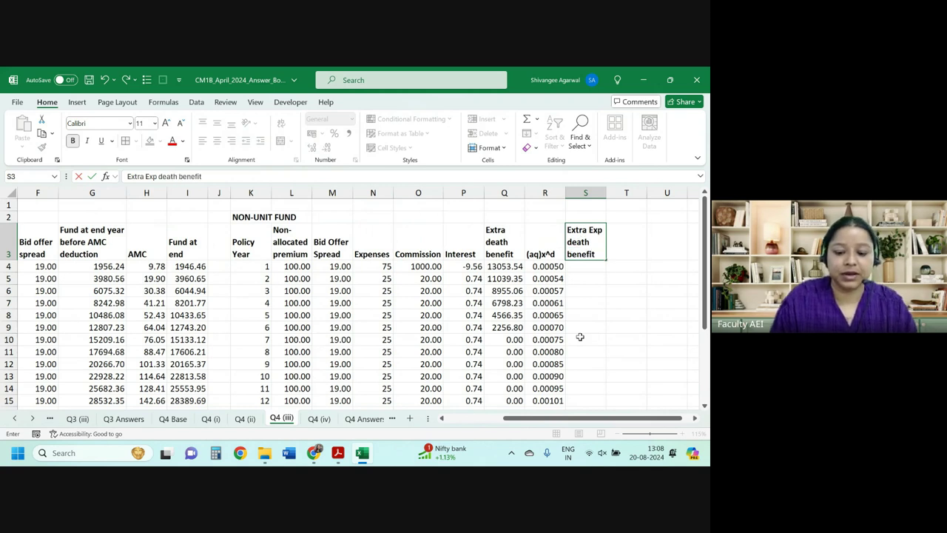
pyautogui.press('Return')
pyautogui.write('=Q4(')
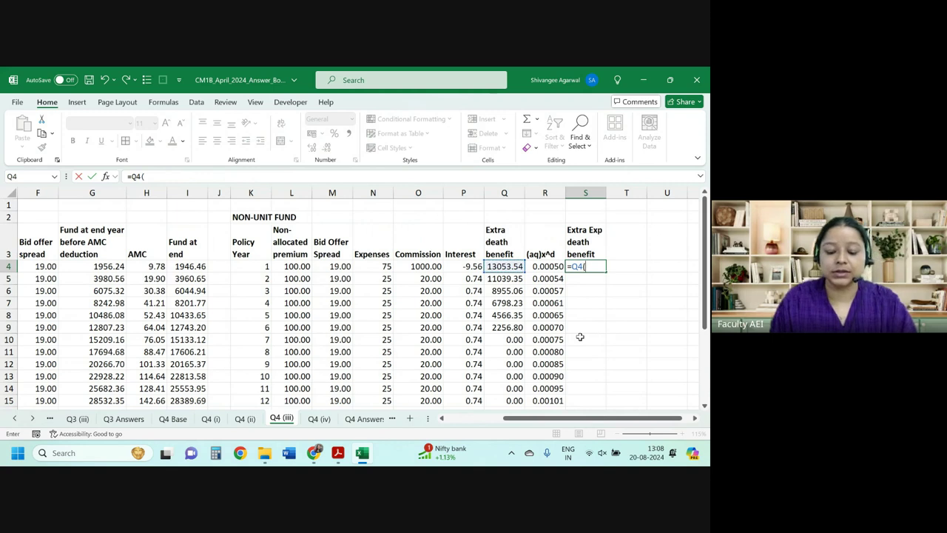
pyautogui.press('BackSpace')
pyautogui.write('*R4')
pyautogui.press('Return')
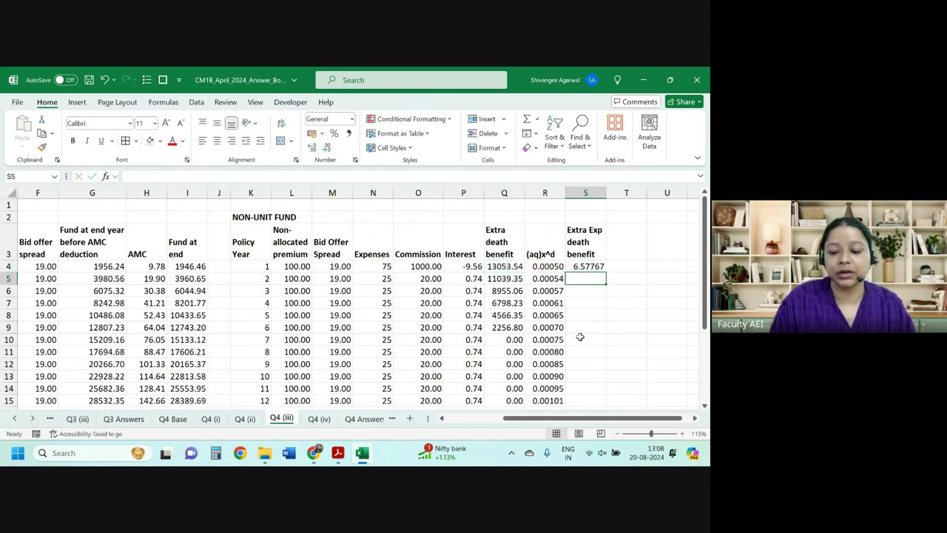
pyautogui.click(592, 268)
pyautogui.doubleClick(607, 273)
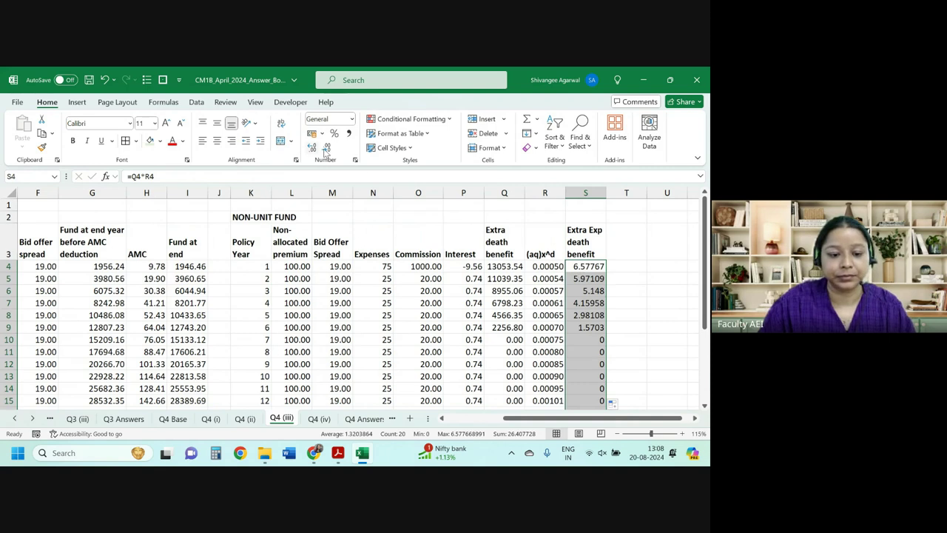
pyautogui.click(326, 147)
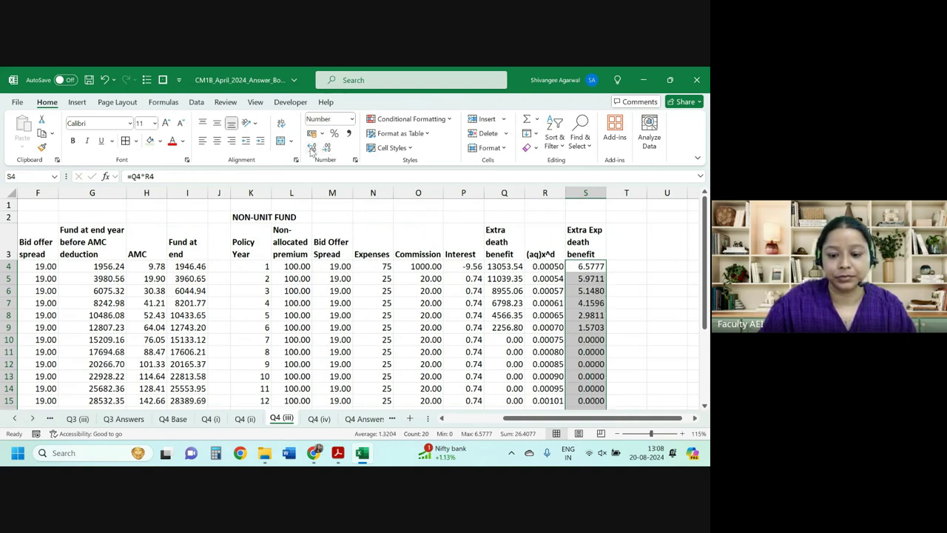
pyautogui.click(312, 147)
pyautogui.click(326, 147)
pyautogui.click(326, 147)
pyautogui.click(326, 147)
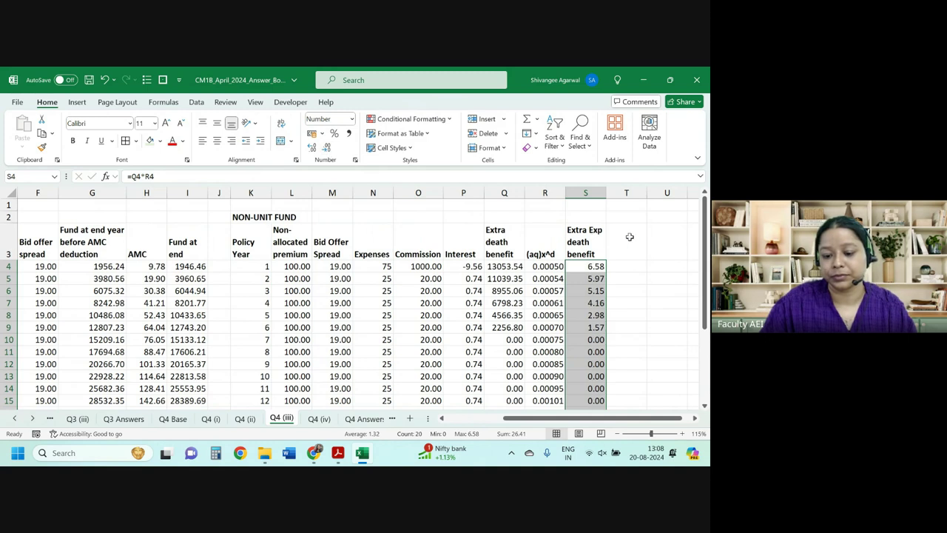
pyautogui.click(640, 237)
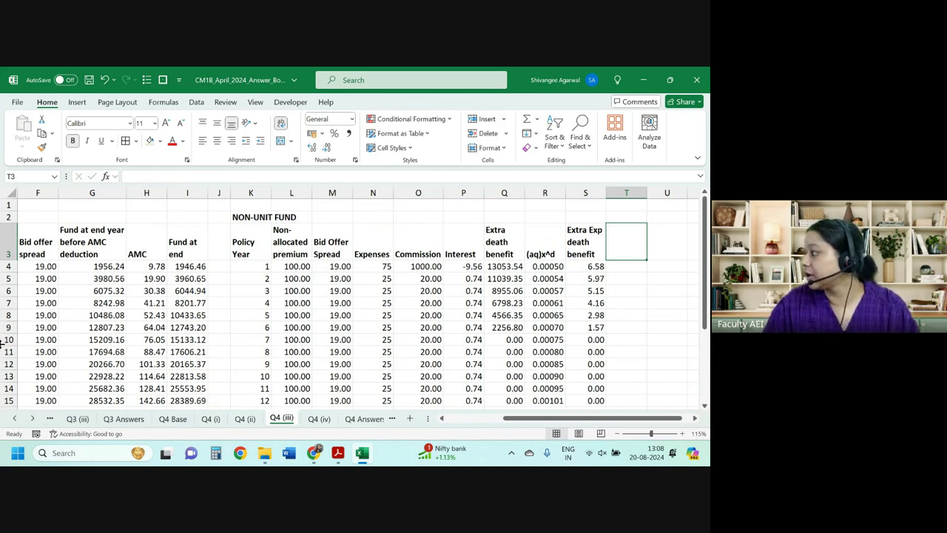
# Step: Enter the heading 'Ciritcal illness rate' in cell T3
pyautogui.write('C')
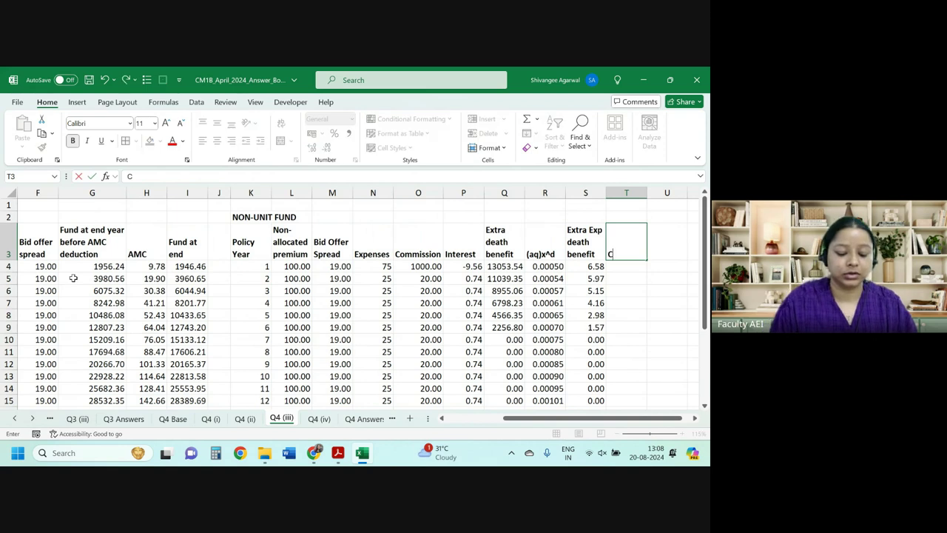
pyautogui.write('iritcal ill')
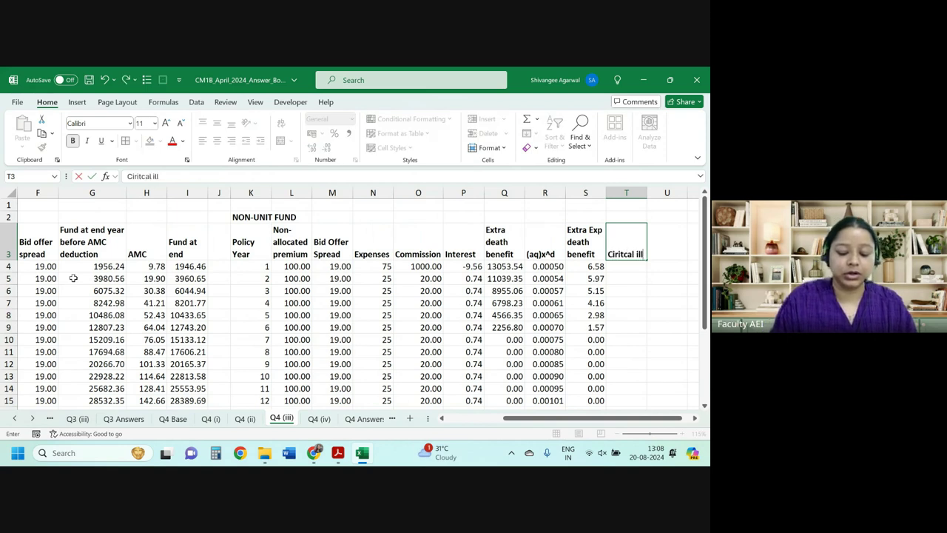
pyautogui.write('ness')
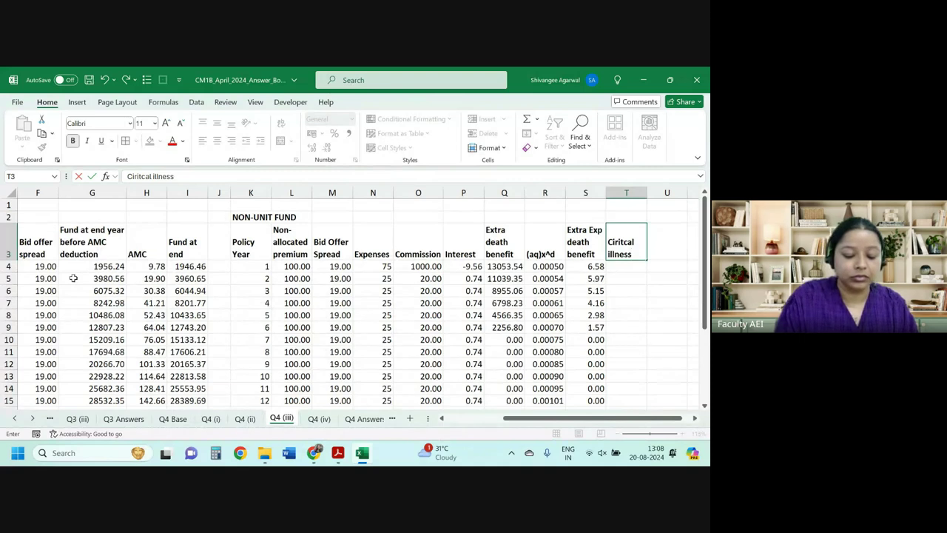
pyautogui.write(' rate')
pyautogui.press('Return')
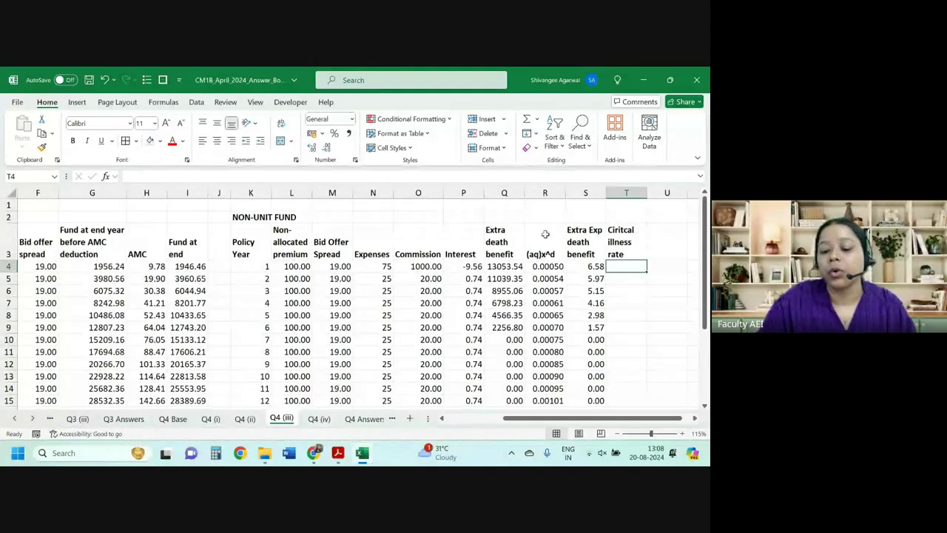
pyautogui.press('Up')
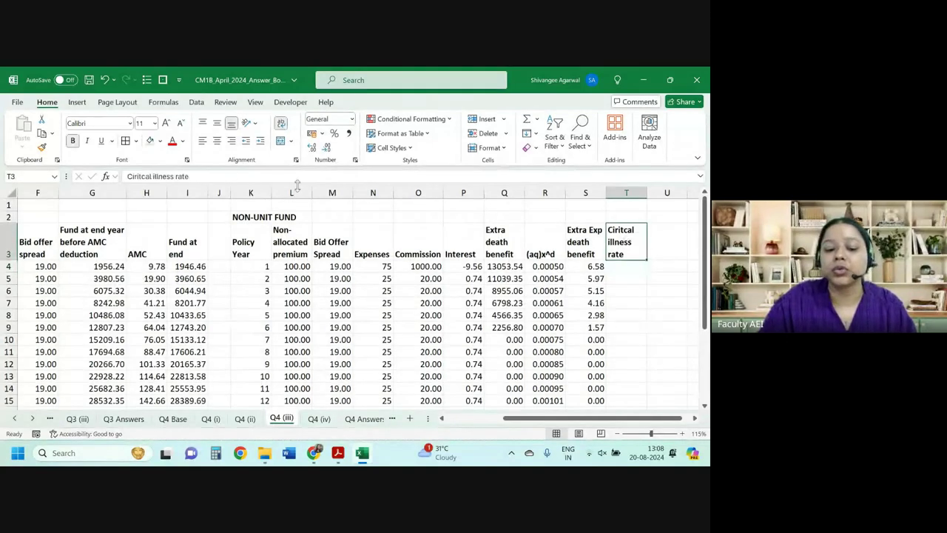
# Step: Fix the 'Ciritcal' typo in the T3 heading and enter ='Q4 (ii)'!I4 in T4
pyautogui.click(135, 176)
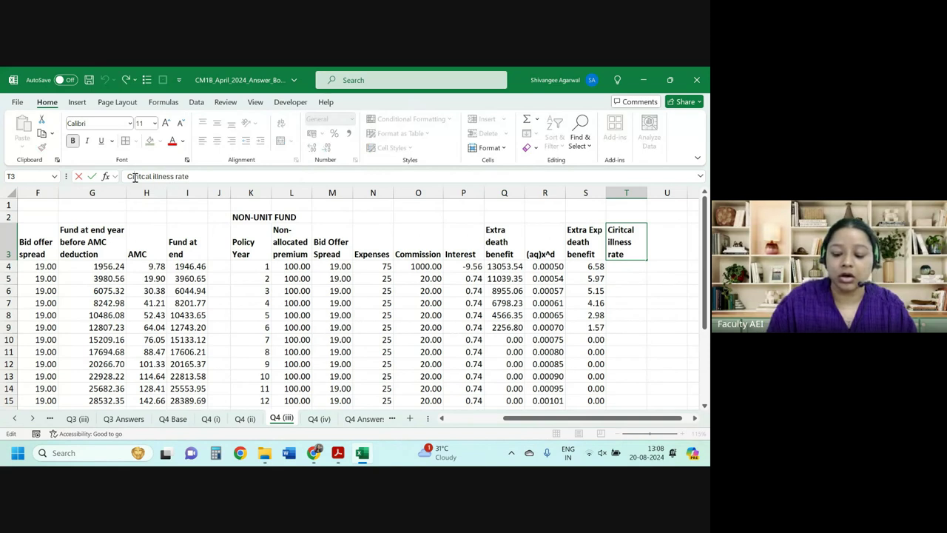
pyautogui.press('BackSpace')
pyautogui.press('Return')
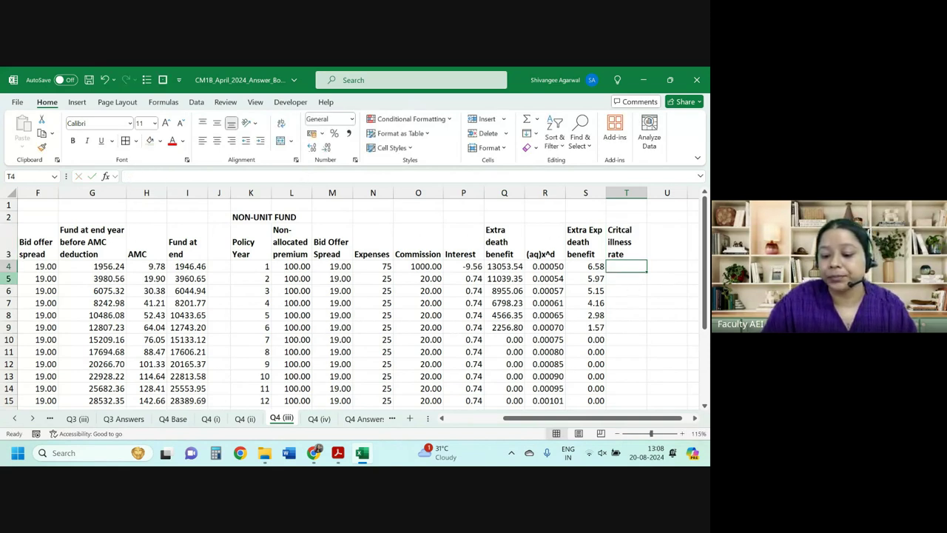
pyautogui.write('=')
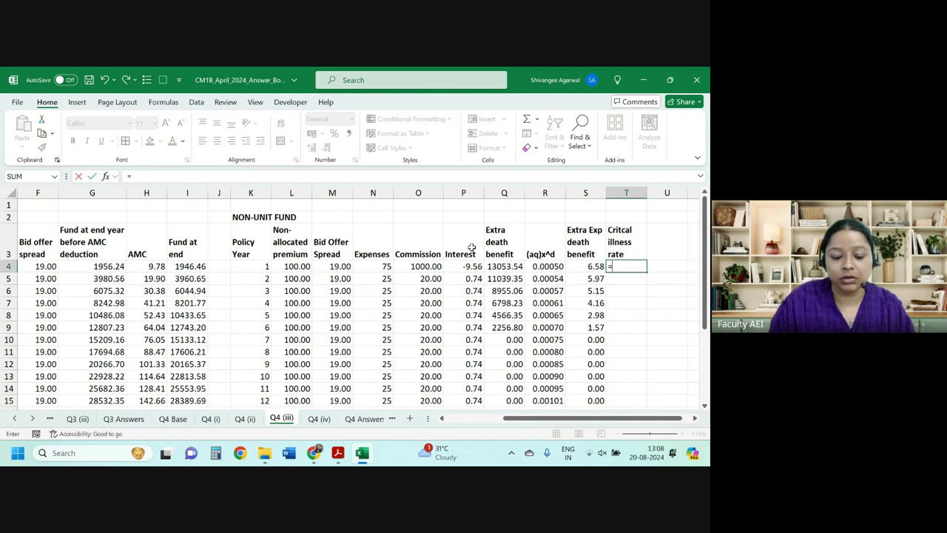
pyautogui.click(245, 419)
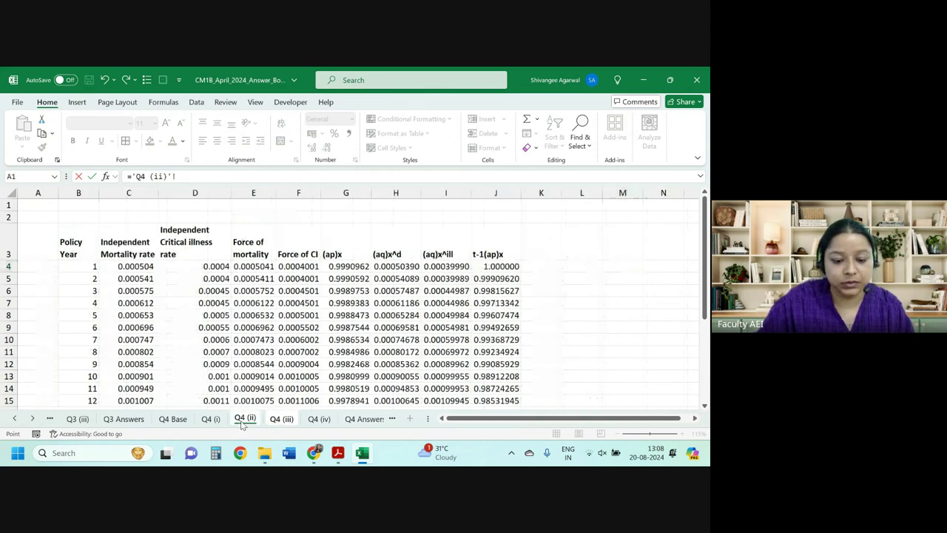
pyautogui.click(400, 268)
pyautogui.click(445, 266)
pyautogui.press('Return')
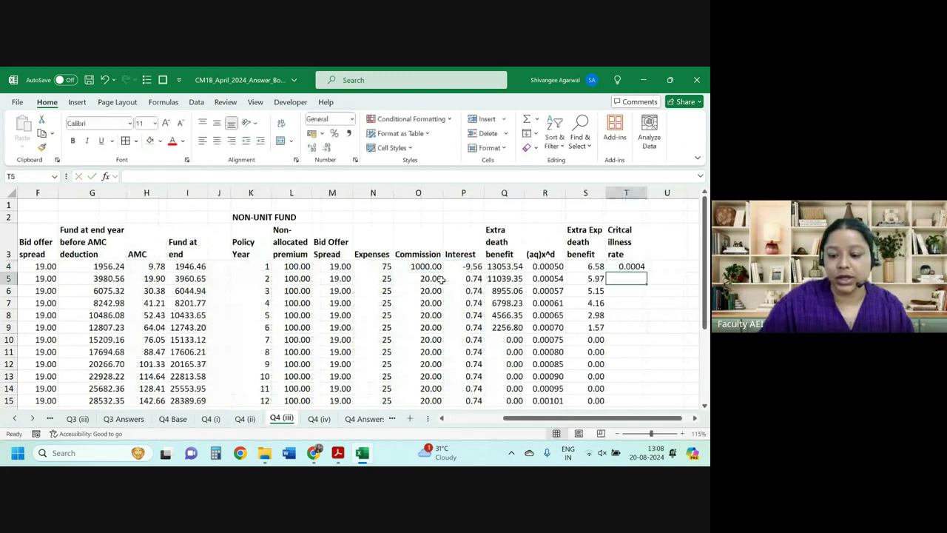
# Step: Copy the (aq)x^ill heading from sheet Q4 (ii) into T3
pyautogui.click(629, 245)
pyautogui.click(245, 419)
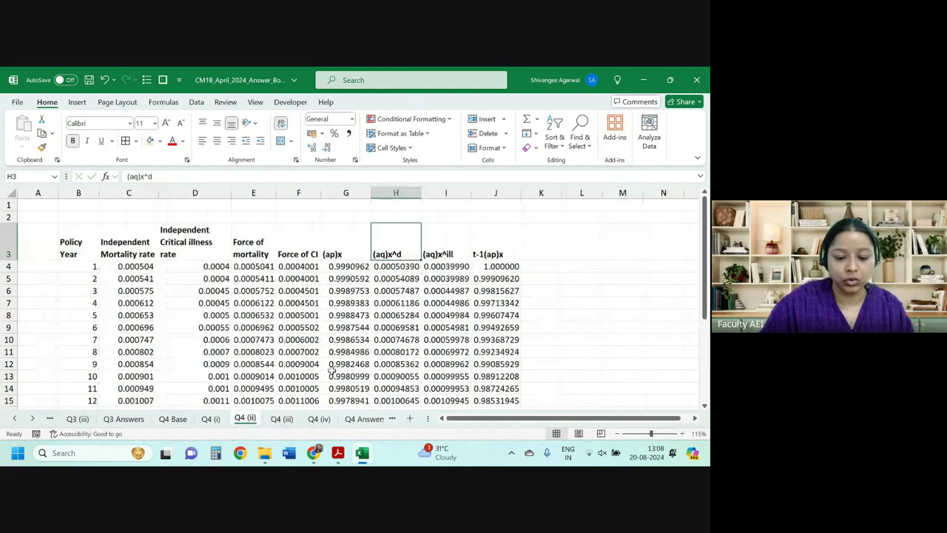
pyautogui.click(446, 248)
pyautogui.hotkey('ctrl', 'c')
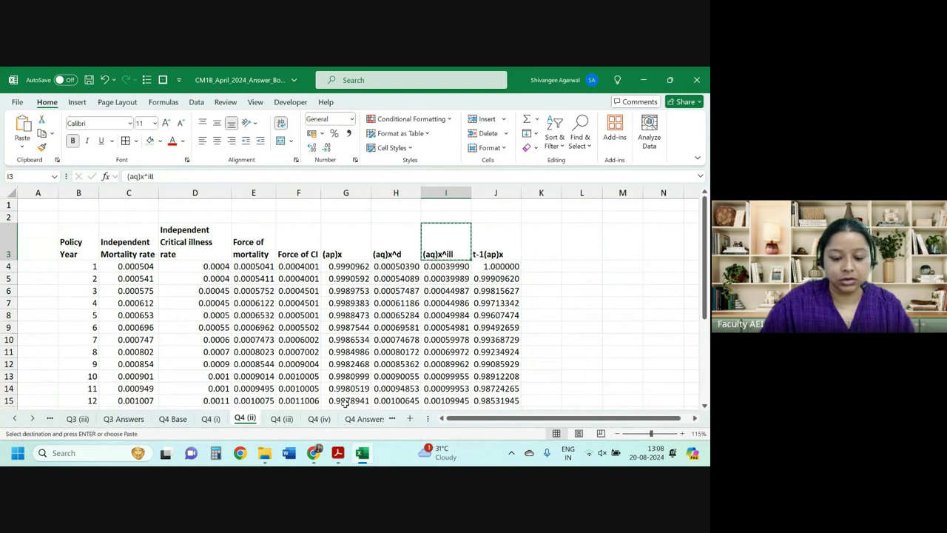
pyautogui.click(281, 419)
pyautogui.hotkey('ctrl', 'v')
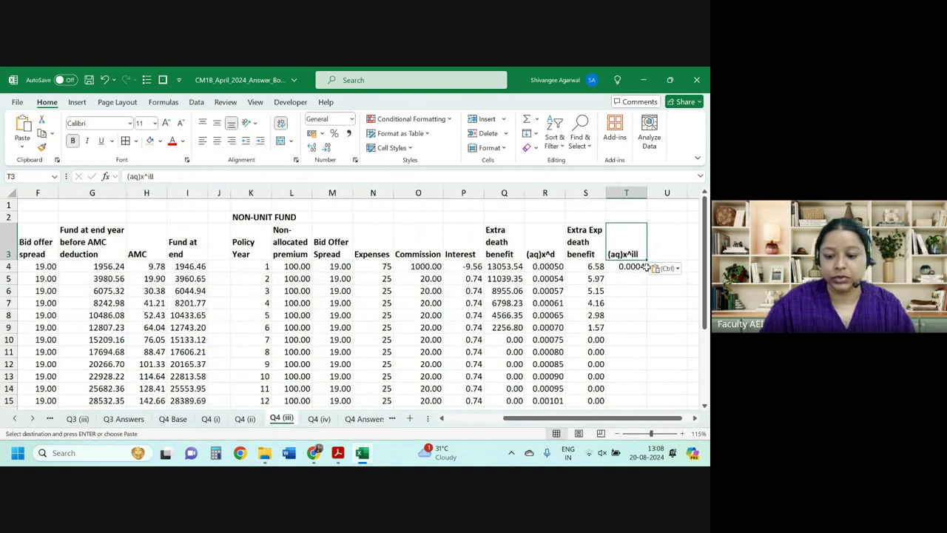
# Step: Fill the T4 formula down column T at 7 decimals, then compare it with R4
pyautogui.click(646, 267)
pyautogui.doubleClick(647, 273)
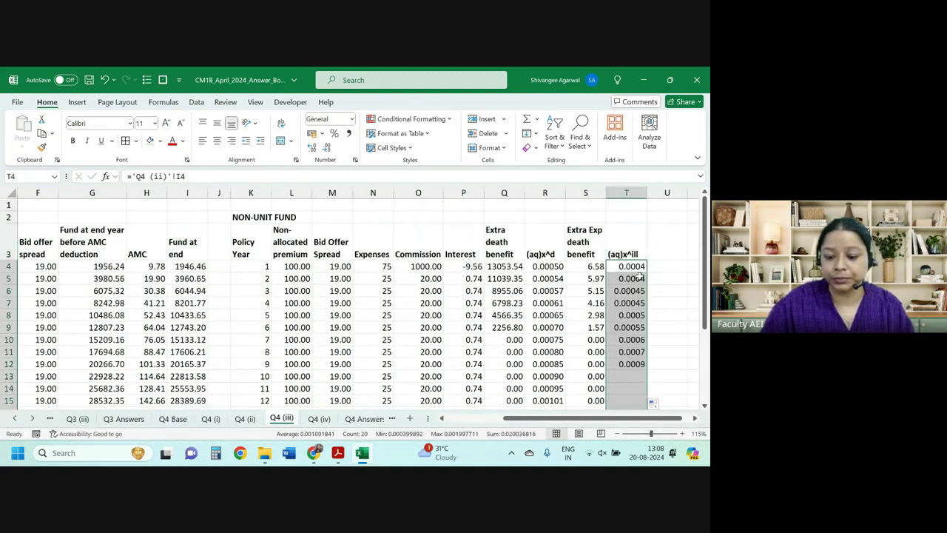
pyautogui.click(313, 148)
pyautogui.click(312, 148)
pyautogui.click(312, 148)
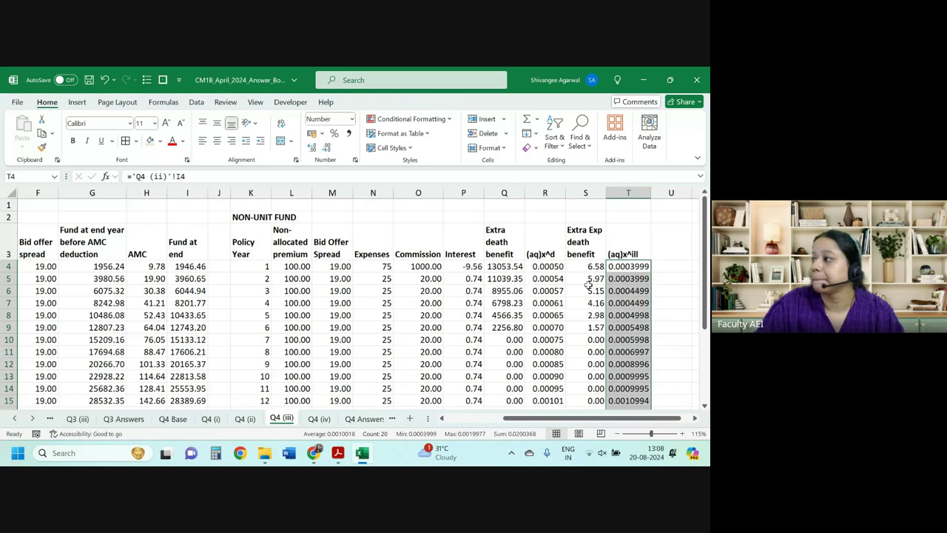
pyautogui.click(555, 269)
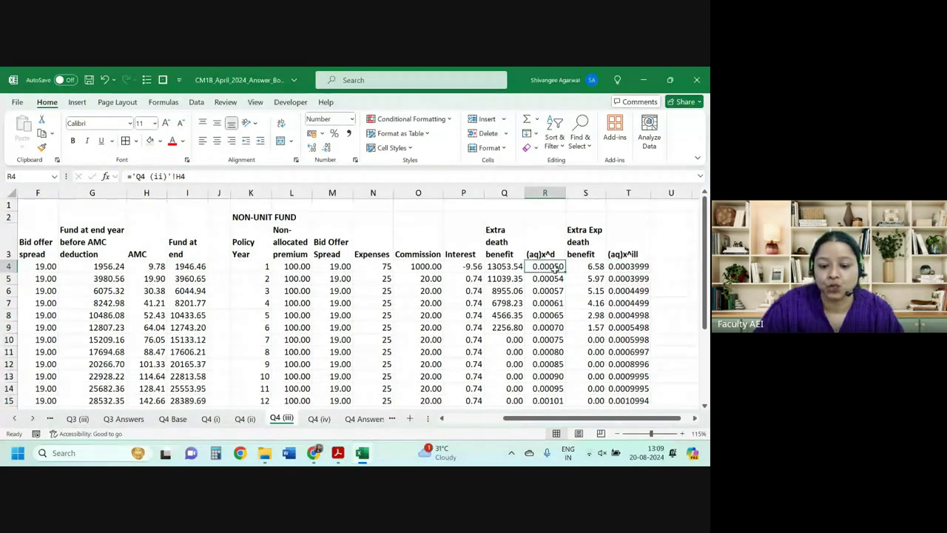
pyautogui.click(629, 265)
pyautogui.click(668, 249)
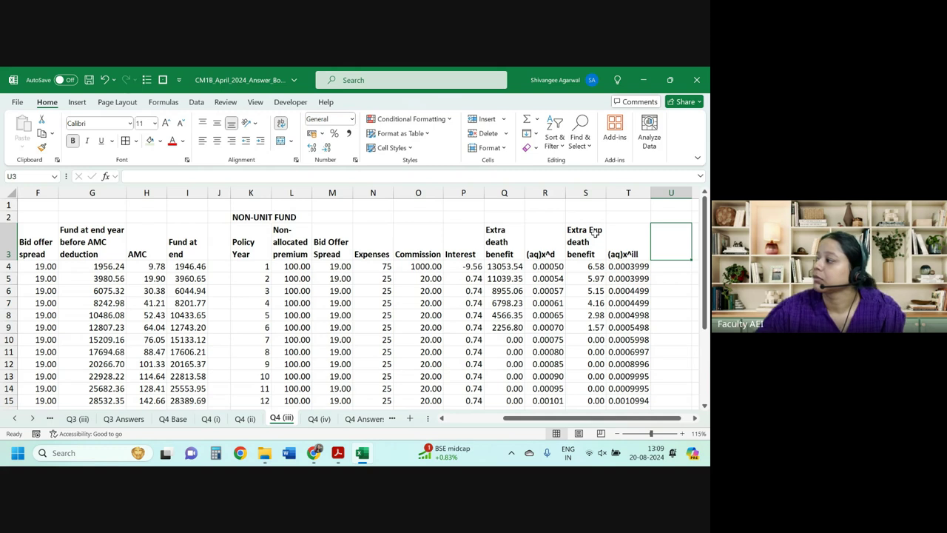
# Step: Retitle the T3 heading as the critical illness rate and bring up the exam paper PDF
pyautogui.click(618, 239)
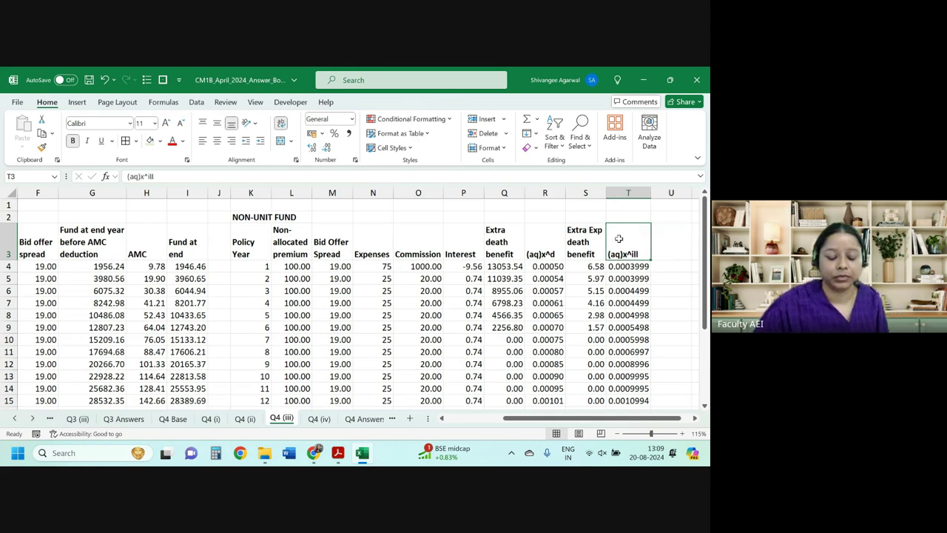
pyautogui.write('Ci')
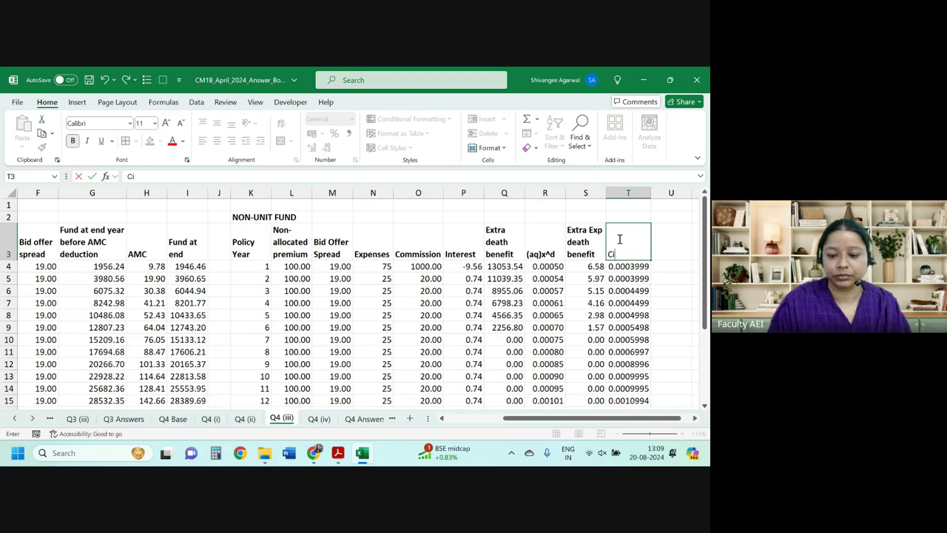
pyautogui.write('ritical')
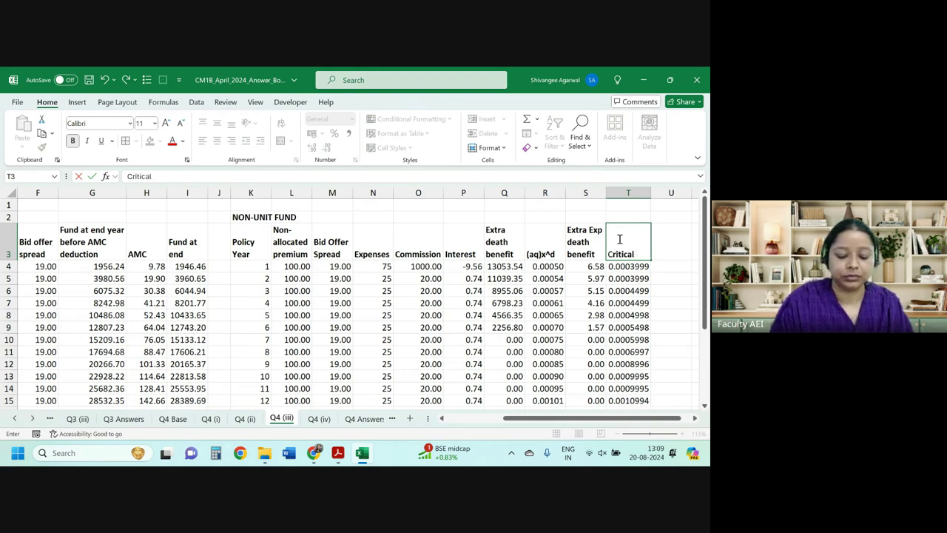
pyautogui.write(' illness arte')
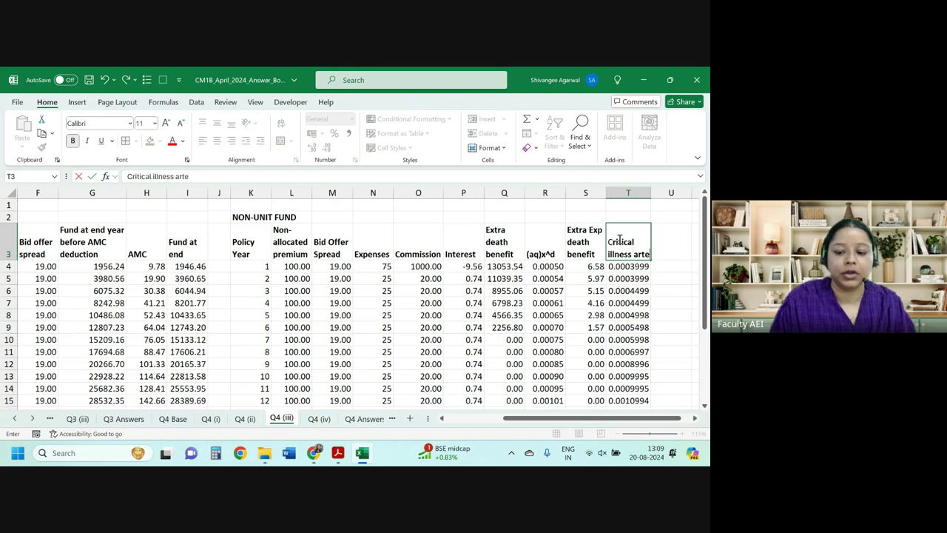
pyautogui.press('Return')
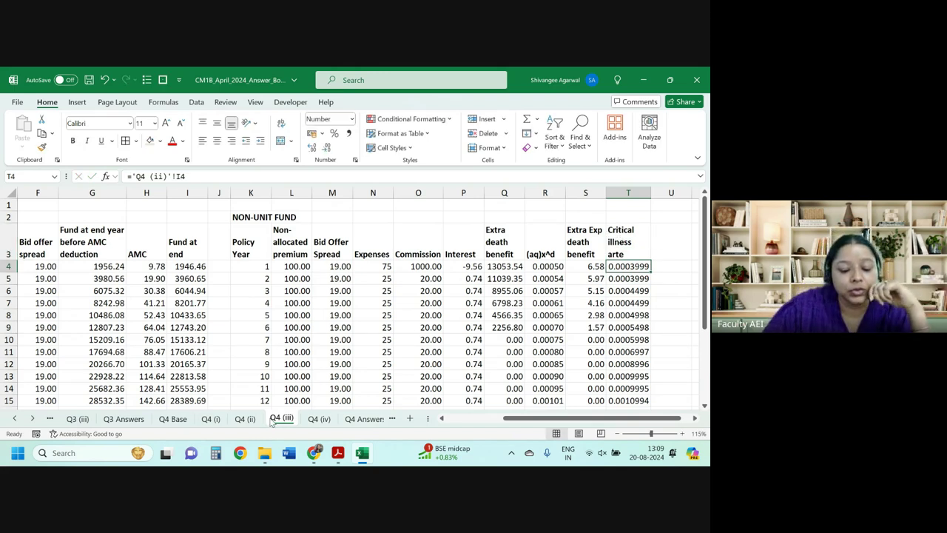
pyautogui.click(339, 453)
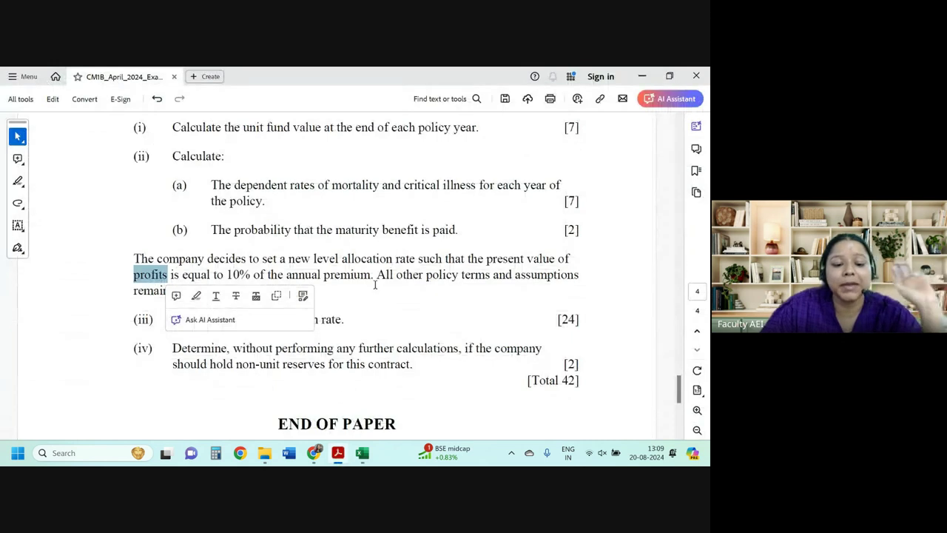
# Step: Highlight 'payable immediately' in question 4's critical illness benefit wording, then return to Excel
pyautogui.scroll(6, 375, 285)
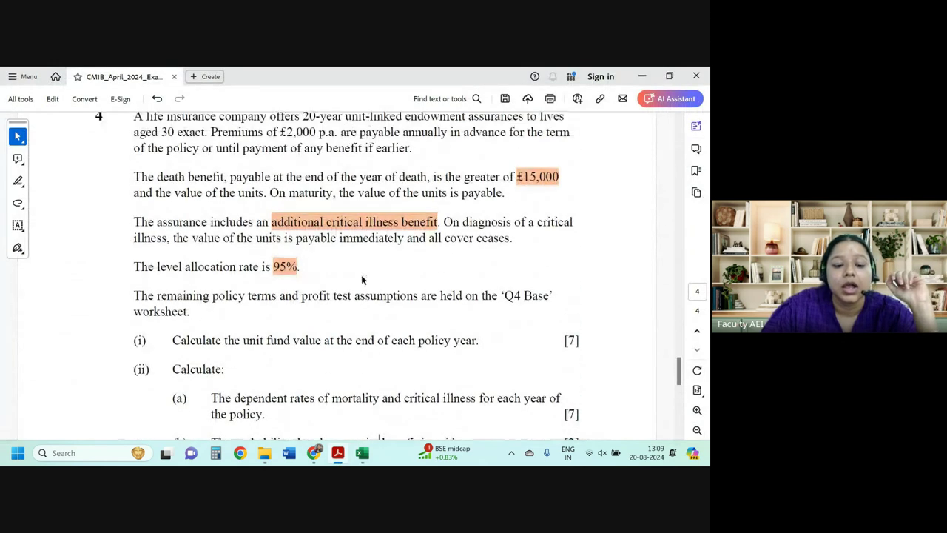
pyautogui.moveTo(157, 222); pyautogui.dragTo(253, 223)
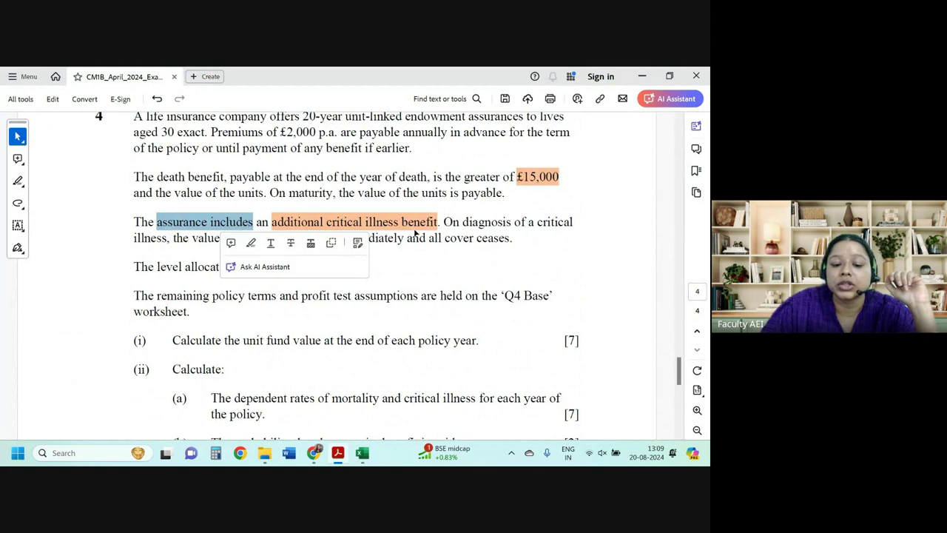
pyautogui.click(385, 225)
pyautogui.moveTo(475, 225); pyautogui.dragTo(574, 224)
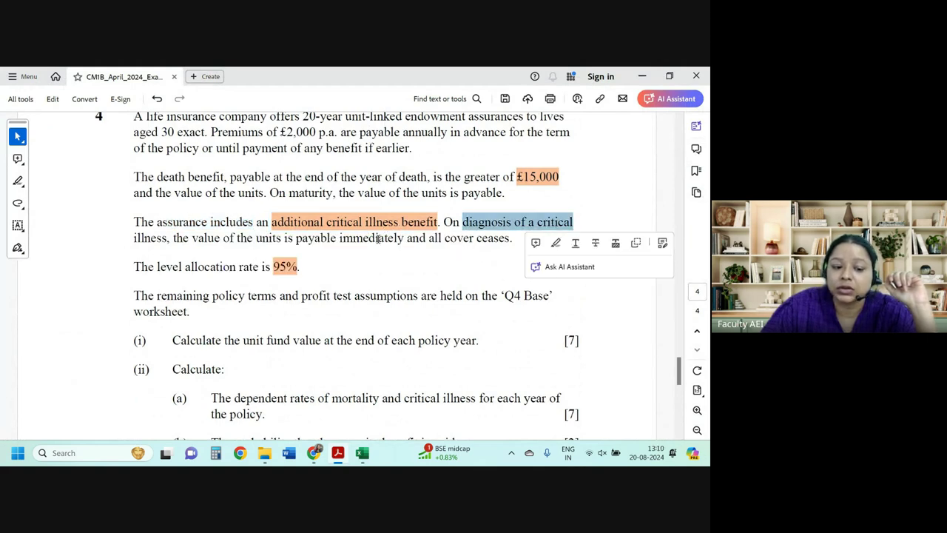
pyautogui.moveTo(157, 239); pyautogui.dragTo(416, 248)
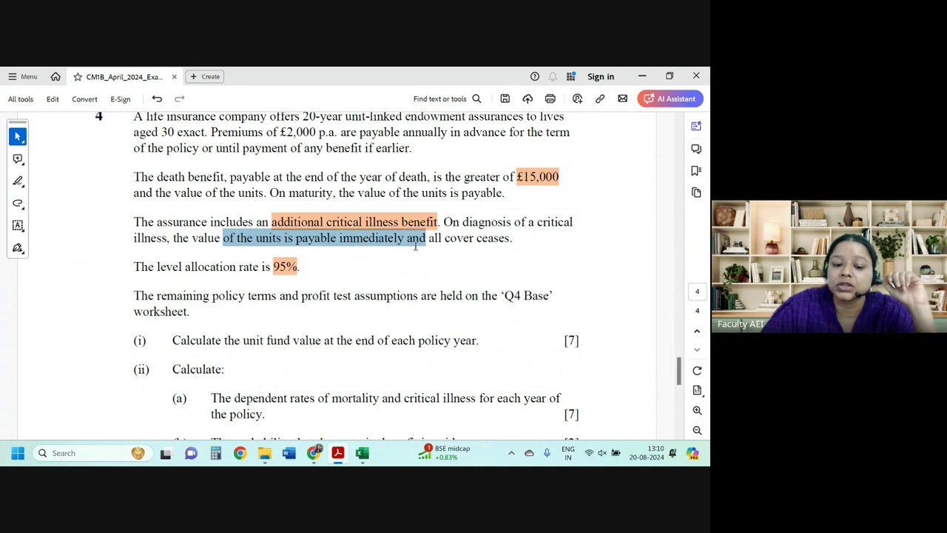
pyautogui.moveTo(296, 239); pyautogui.dragTo(404, 239)
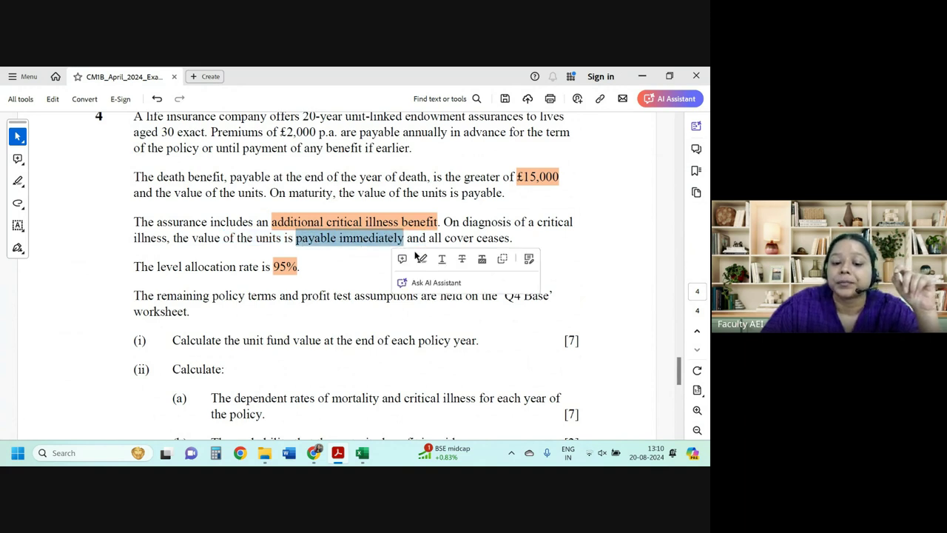
pyautogui.click(418, 257)
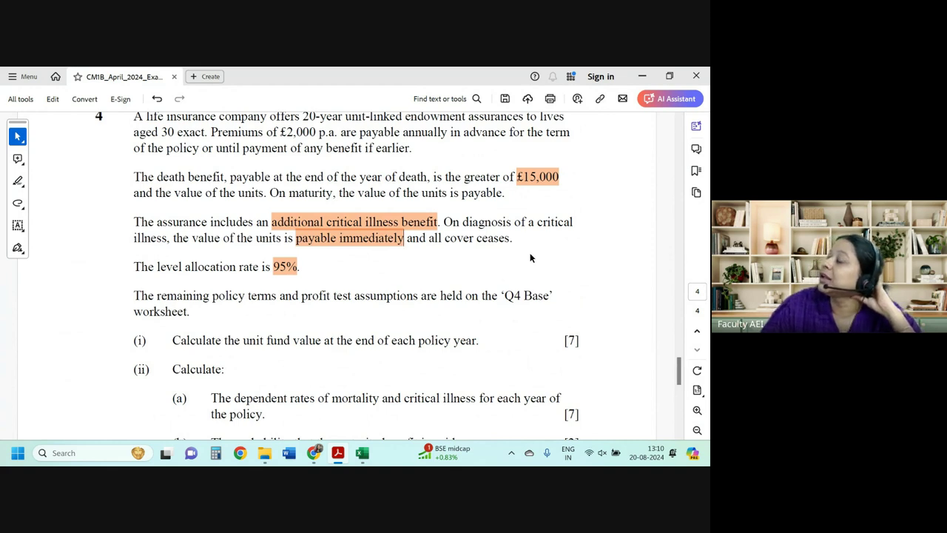
pyautogui.click(362, 453)
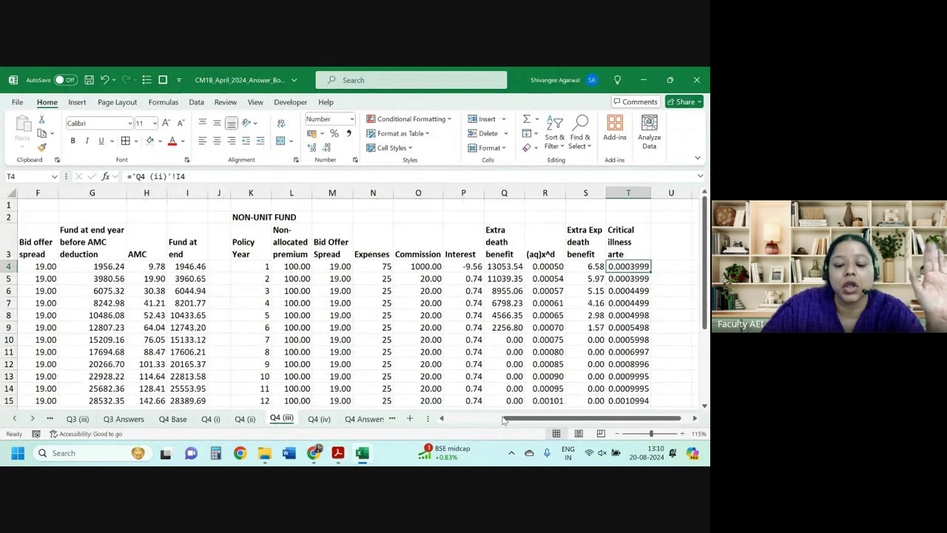
pyautogui.moveTo(561, 419); pyautogui.dragTo(439, 424)
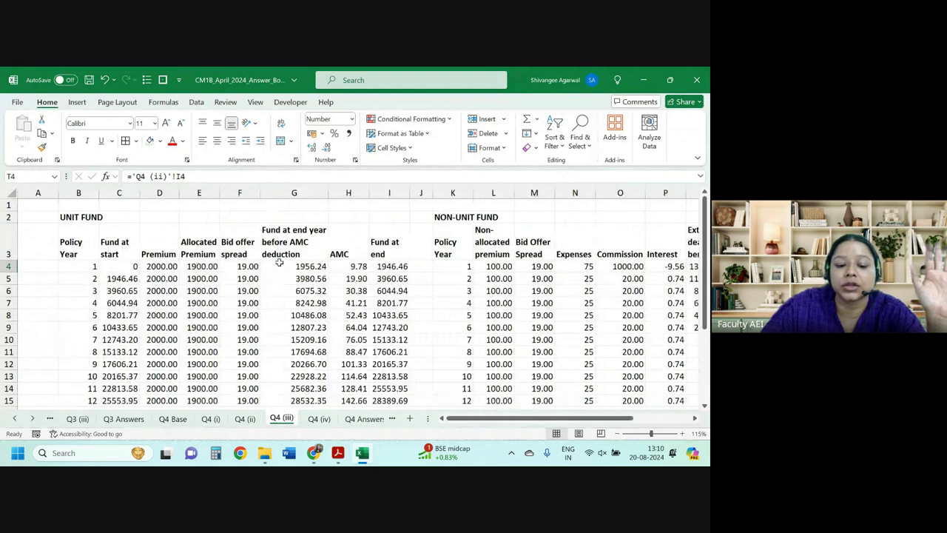
pyautogui.moveTo(292, 266); pyautogui.dragTo(289, 327)
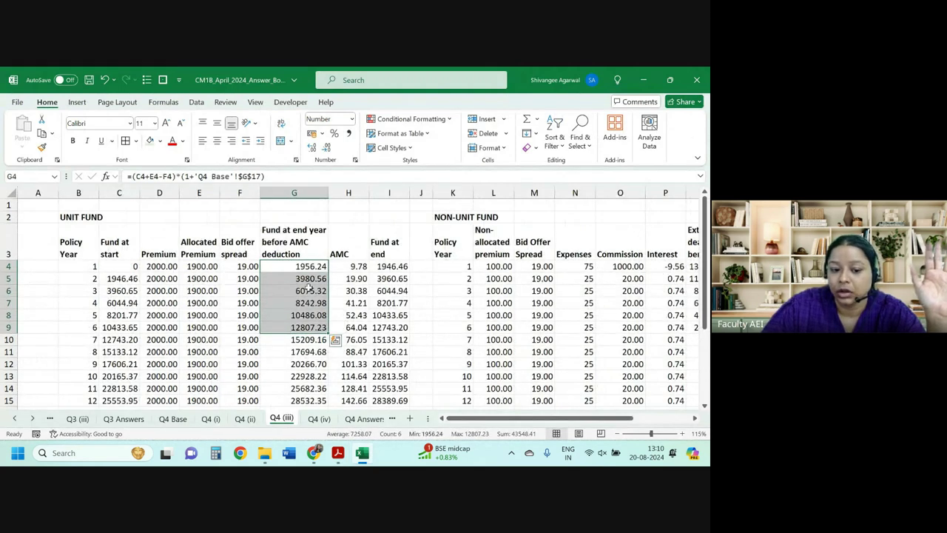
pyautogui.click(298, 289)
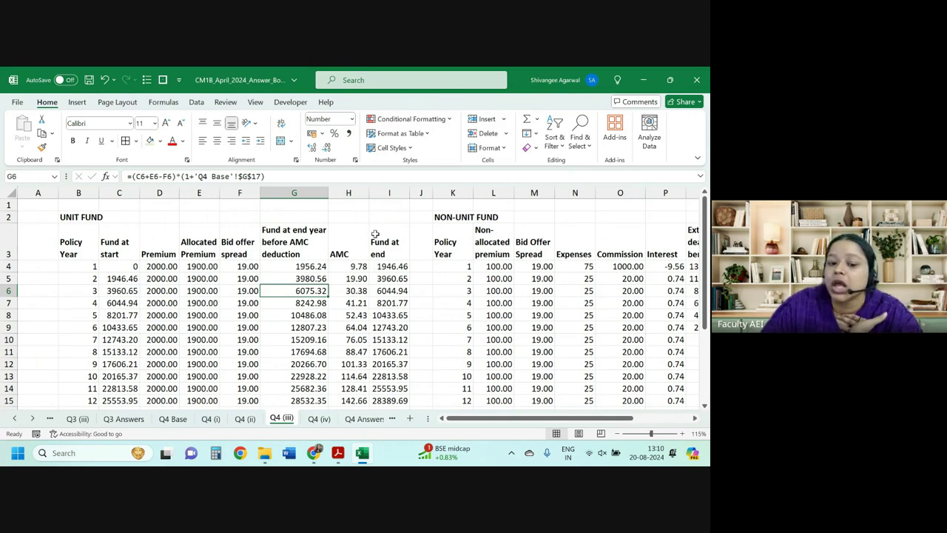
pyautogui.moveTo(356, 219); pyautogui.dragTo(341, 352)
pyautogui.moveTo(348, 254); pyautogui.dragTo(348, 340)
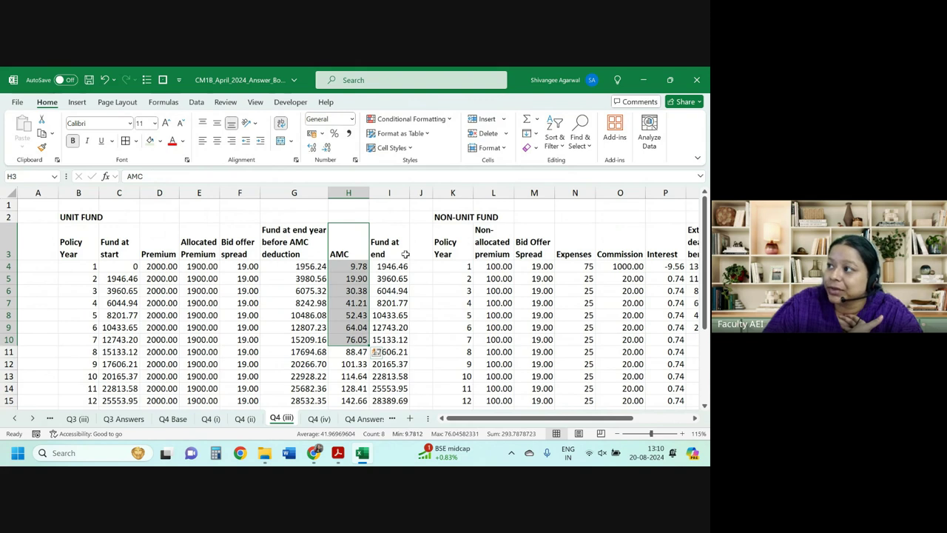
pyautogui.moveTo(79, 279); pyautogui.dragTo(412, 278)
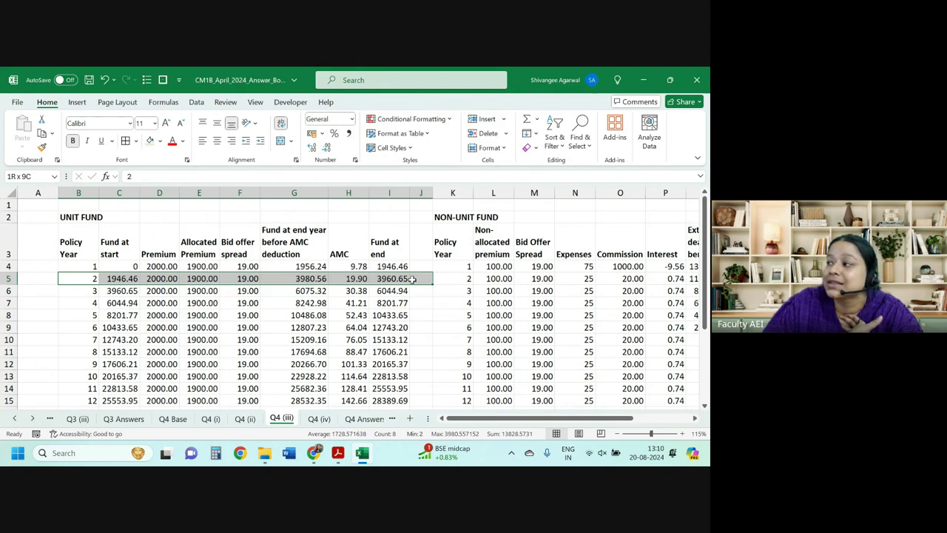
pyautogui.click(322, 279)
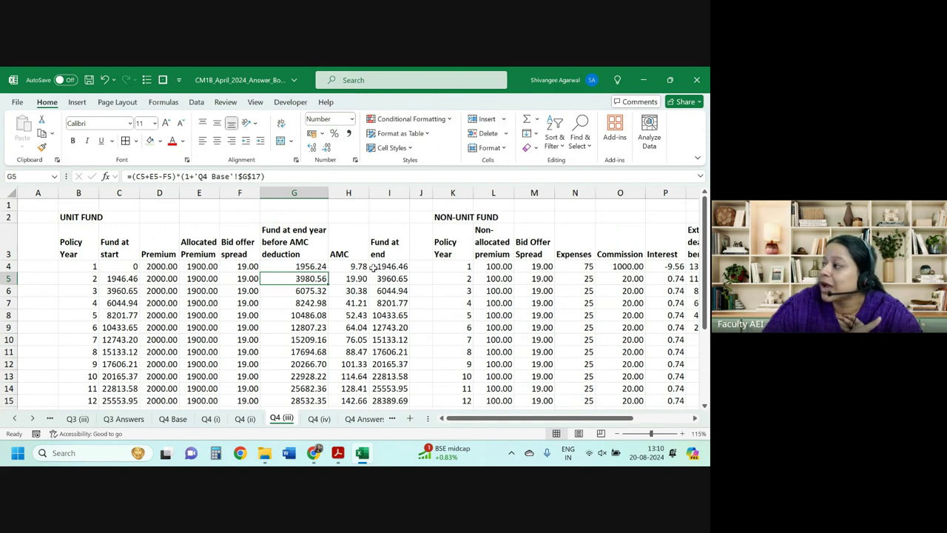
pyautogui.click(349, 278)
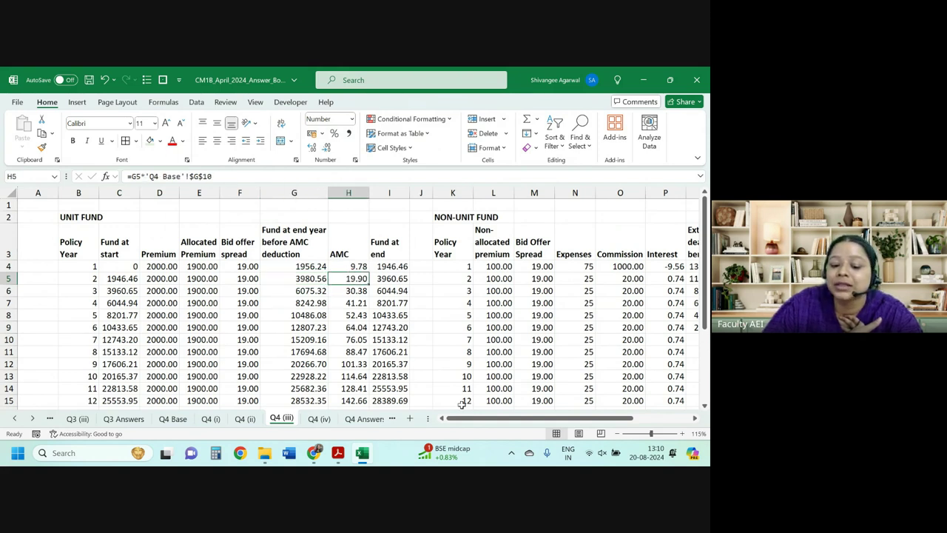
pyautogui.moveTo(348, 245); pyautogui.dragTo(348, 376)
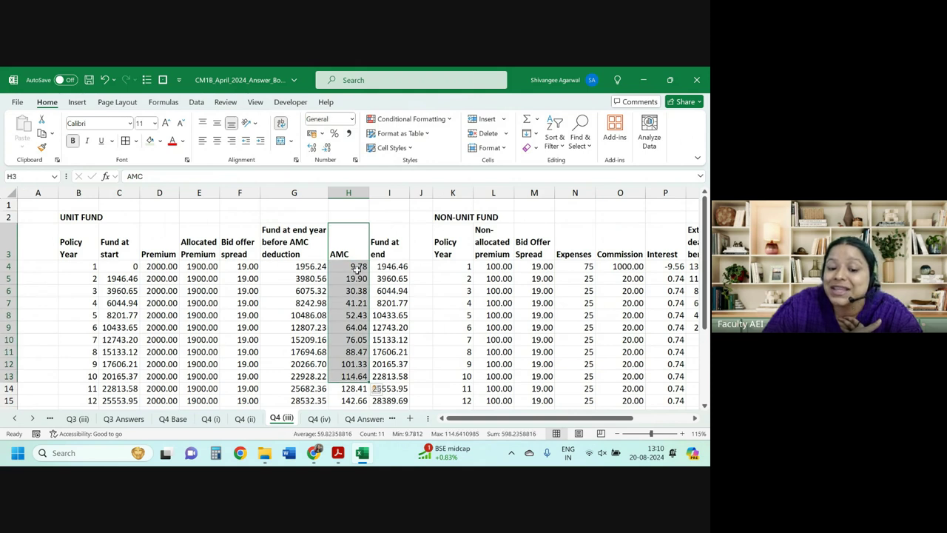
pyautogui.moveTo(524, 419); pyautogui.dragTo(606, 433)
# Step: Create the 'Extra Exp CI benefit' header in U3 from a copy of the death benefit header
pyautogui.click(685, 255)
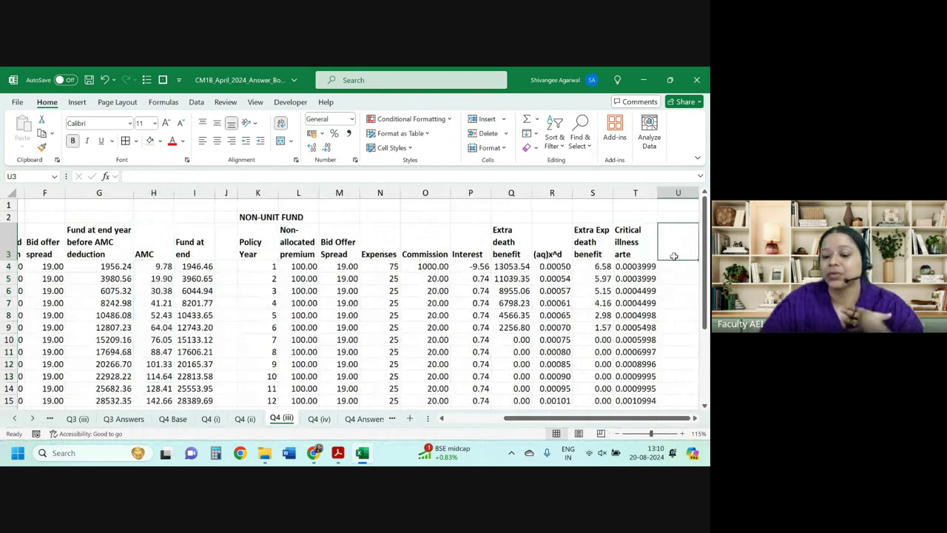
pyautogui.click(591, 242)
pyautogui.hotkey('ctrl', 'c')
pyautogui.moveTo(666, 243); pyautogui.dragTo(677, 238)
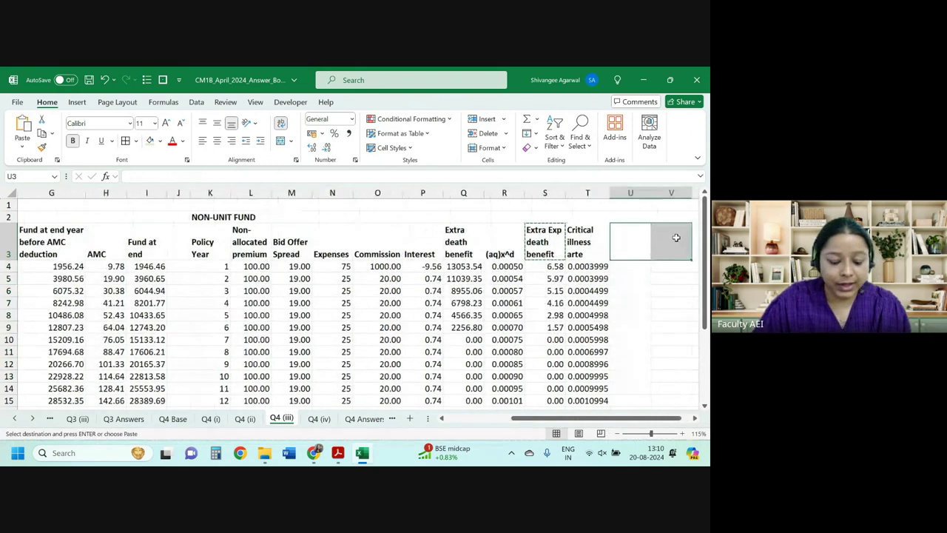
pyautogui.hotkey('ctrl', 'v')
pyautogui.click(661, 242)
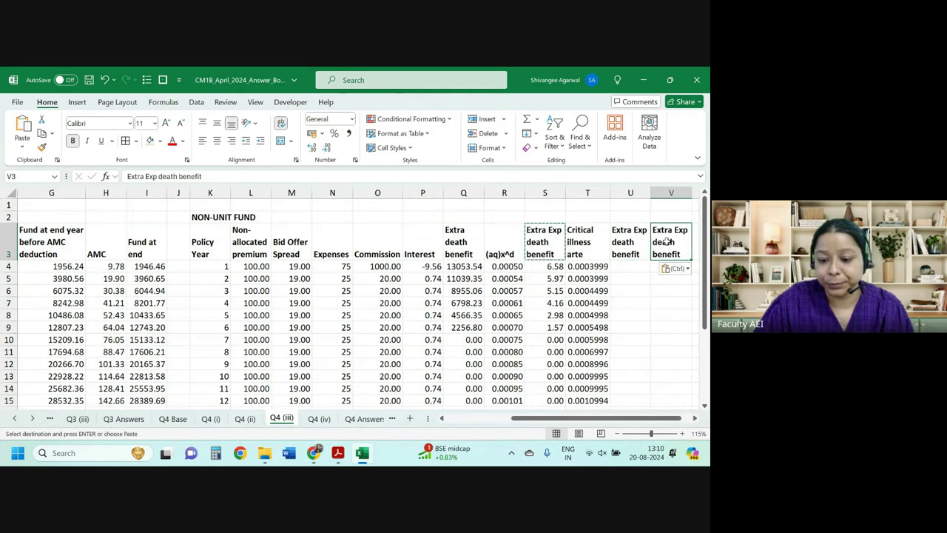
pyautogui.press('Delete')
pyautogui.click(633, 244)
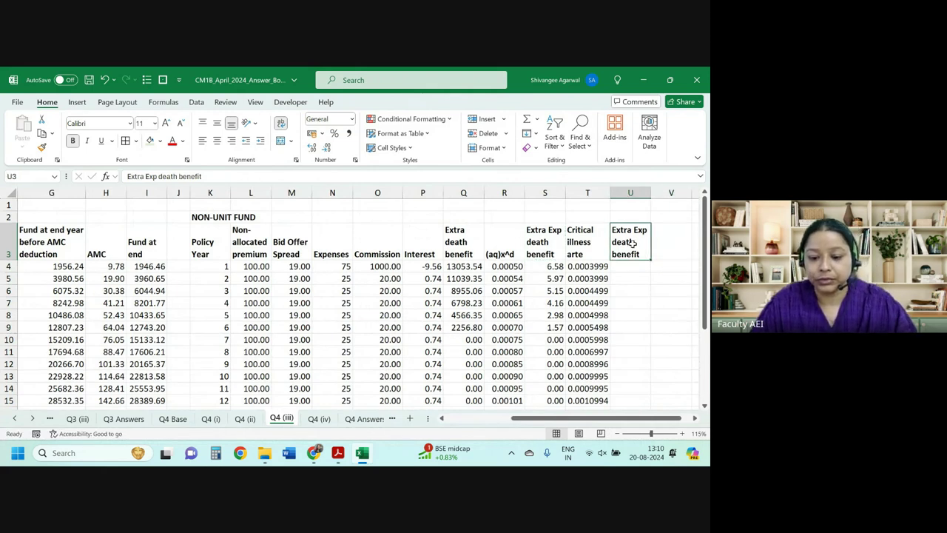
pyautogui.doubleClick(163, 178)
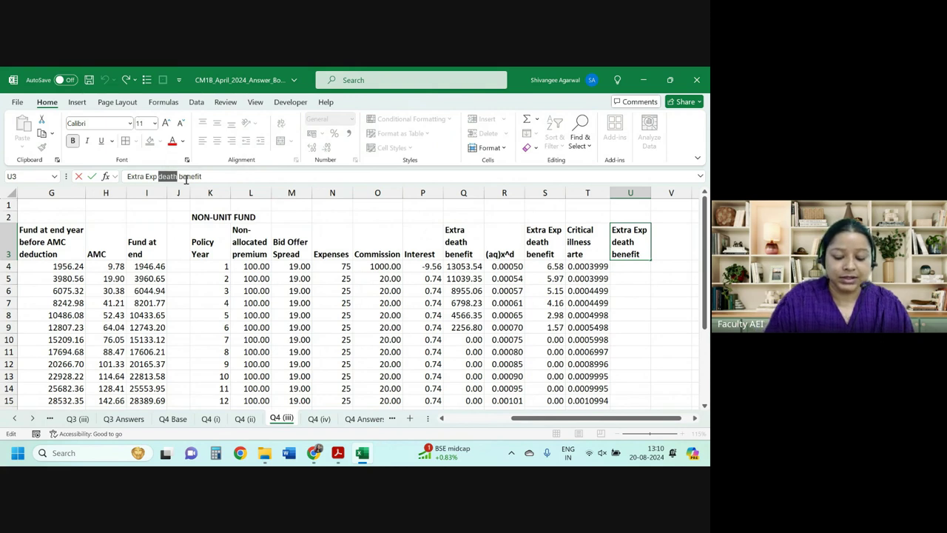
pyautogui.write('CI')
pyautogui.press('Return')
# Step: Enter =T4*H4 in U4 with one more decimal and fill it down all years
pyautogui.write('=')
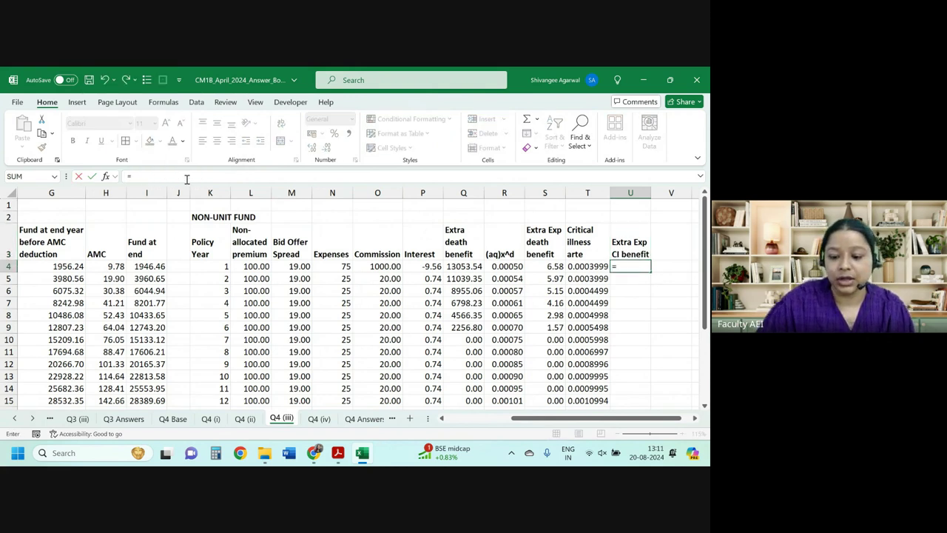
pyautogui.press('Left')
pyautogui.write('*')
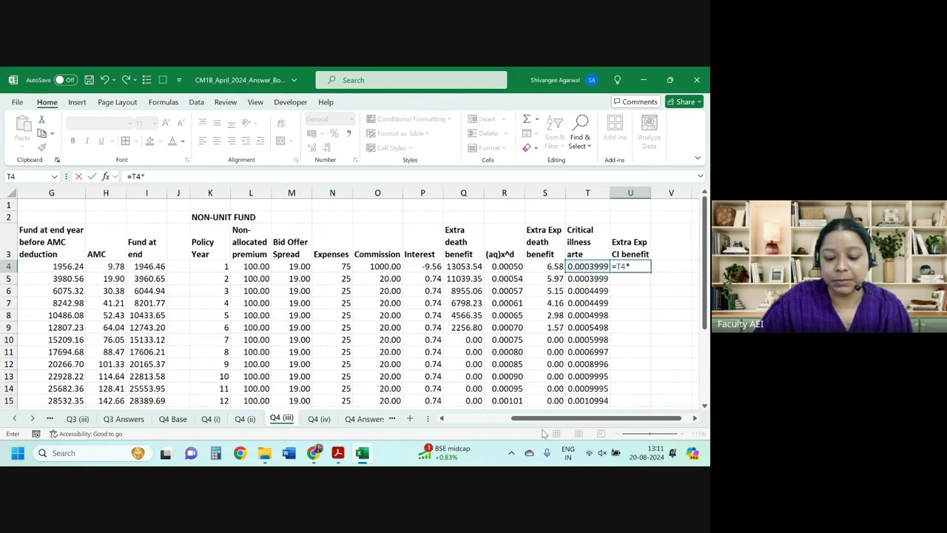
pyautogui.click(93, 268)
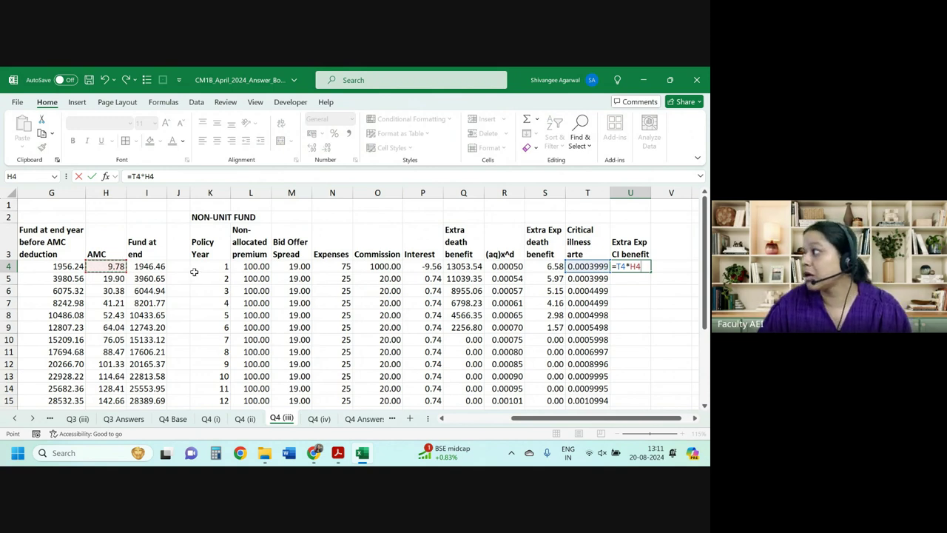
pyautogui.hotkey('ctrl', 'Return')
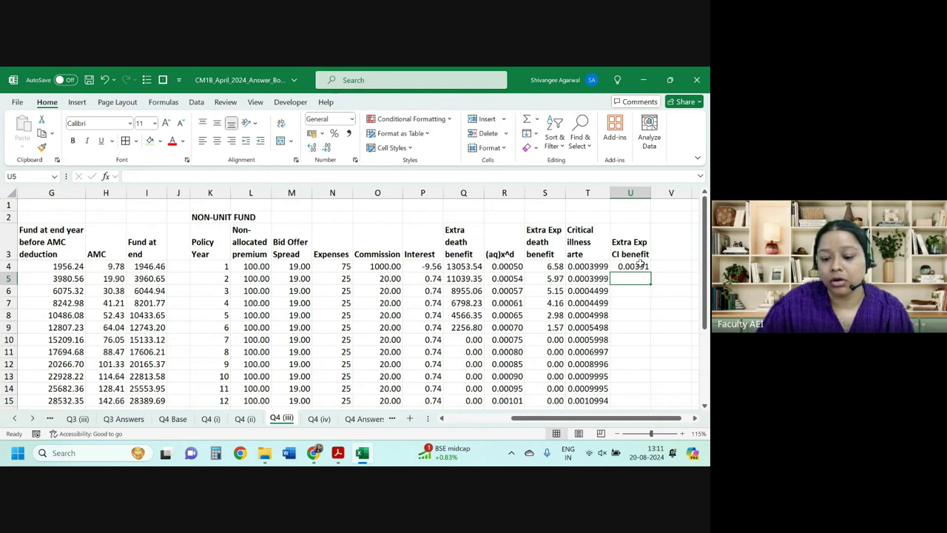
pyautogui.click(311, 147)
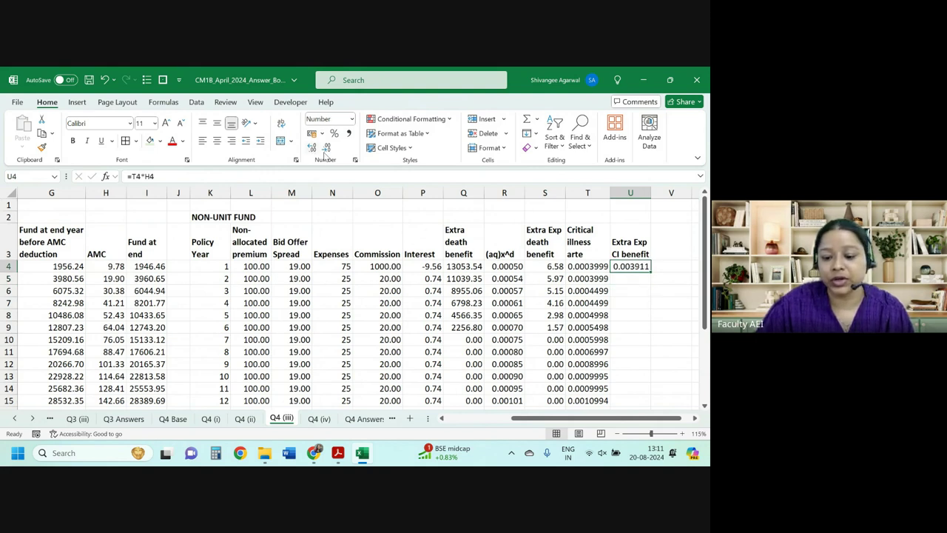
pyautogui.doubleClick(650, 272)
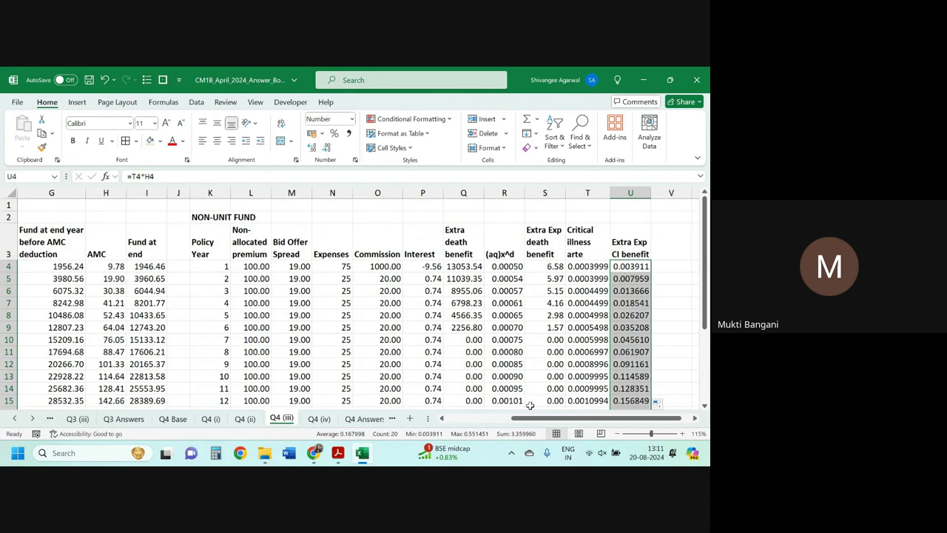
pyautogui.moveTo(539, 419); pyautogui.dragTo(474, 422)
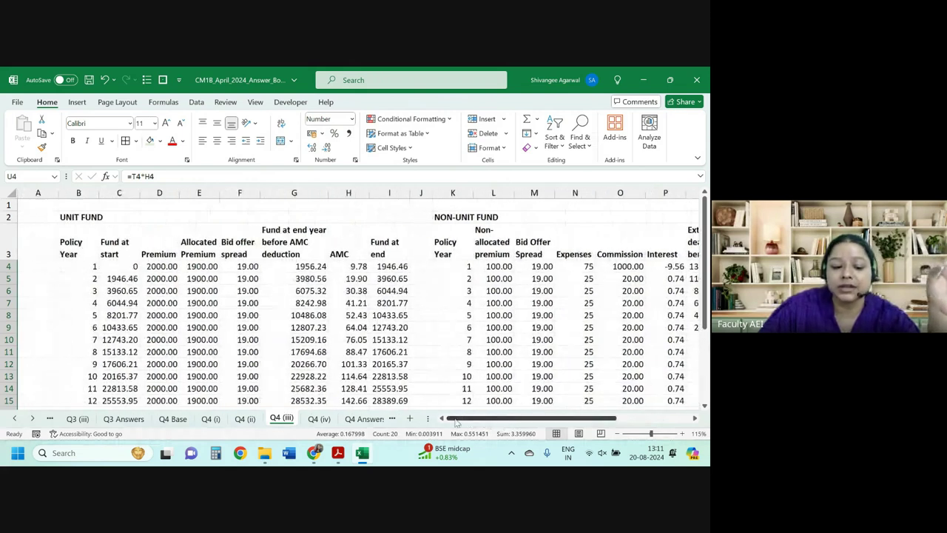
pyautogui.moveTo(70, 278); pyautogui.dragTo(385, 282)
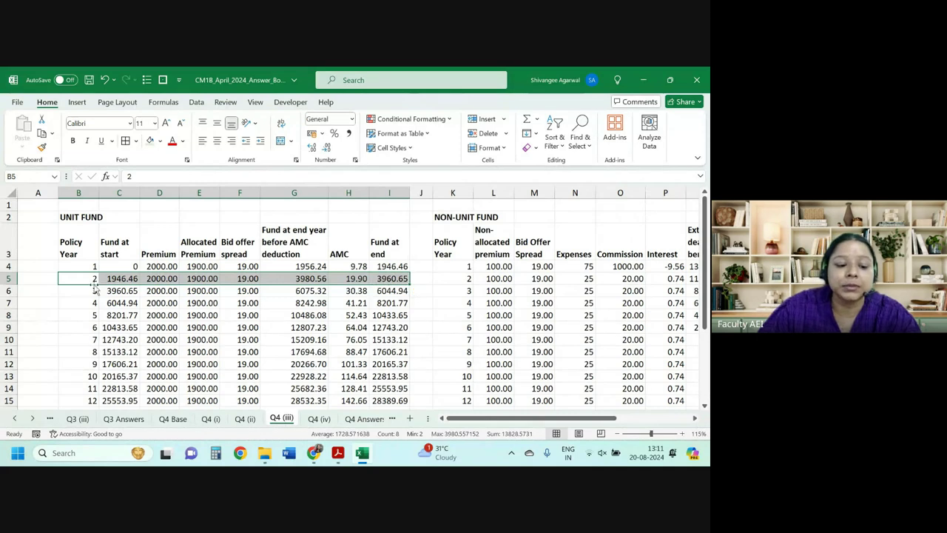
pyautogui.moveTo(77, 280); pyautogui.dragTo(390, 280)
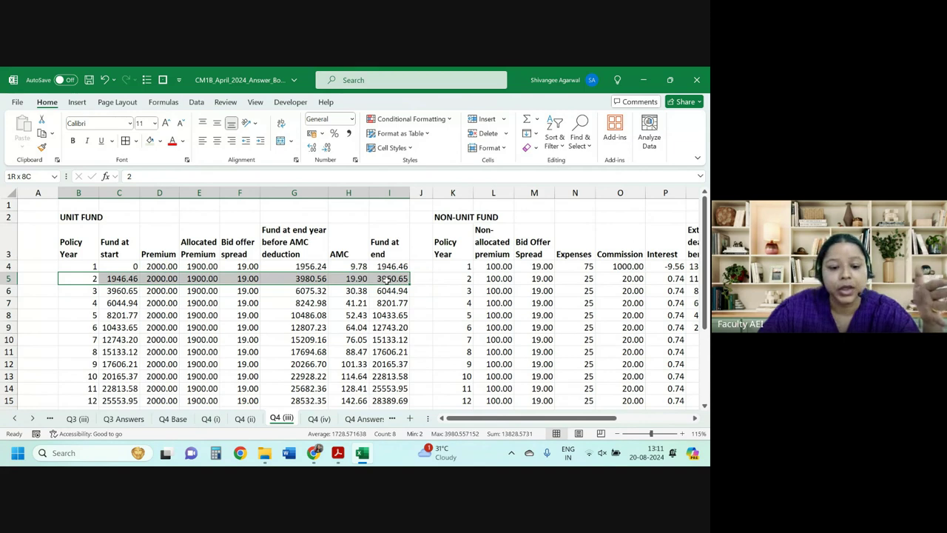
pyautogui.click(302, 279)
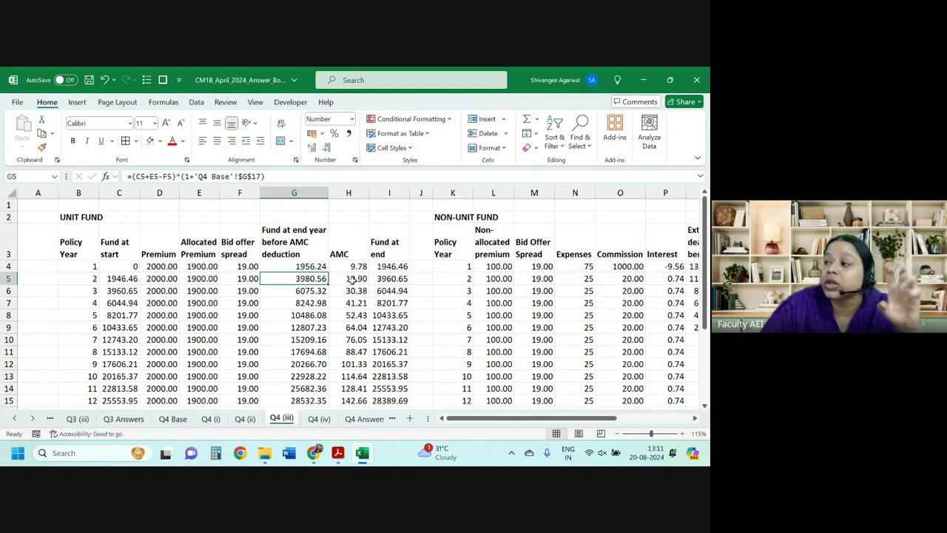
pyautogui.moveTo(348, 250); pyautogui.dragTo(353, 379)
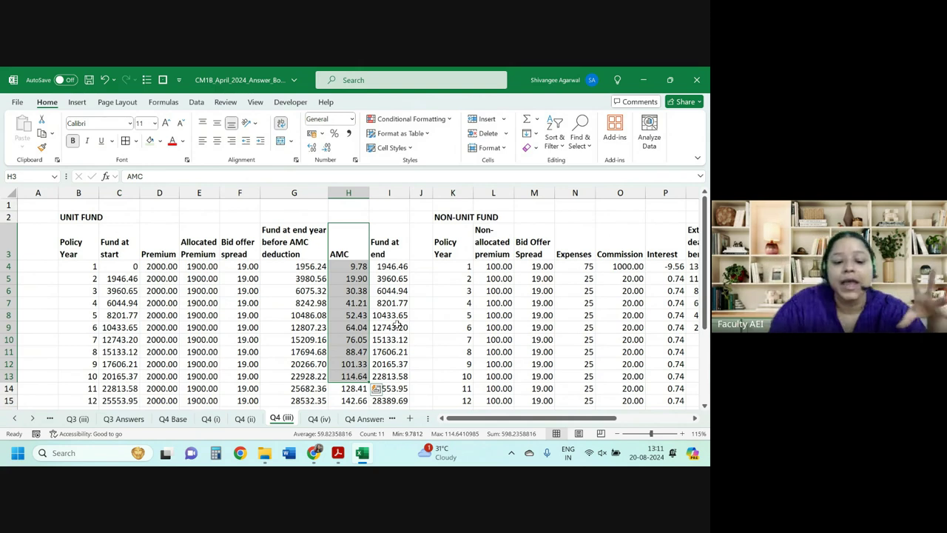
pyautogui.click(310, 276)
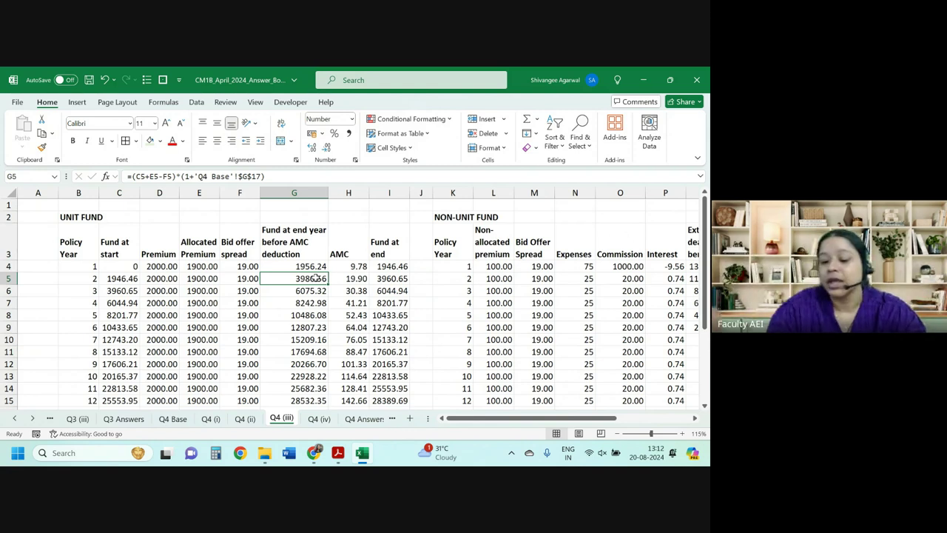
pyautogui.moveTo(553, 419); pyautogui.dragTo(631, 421)
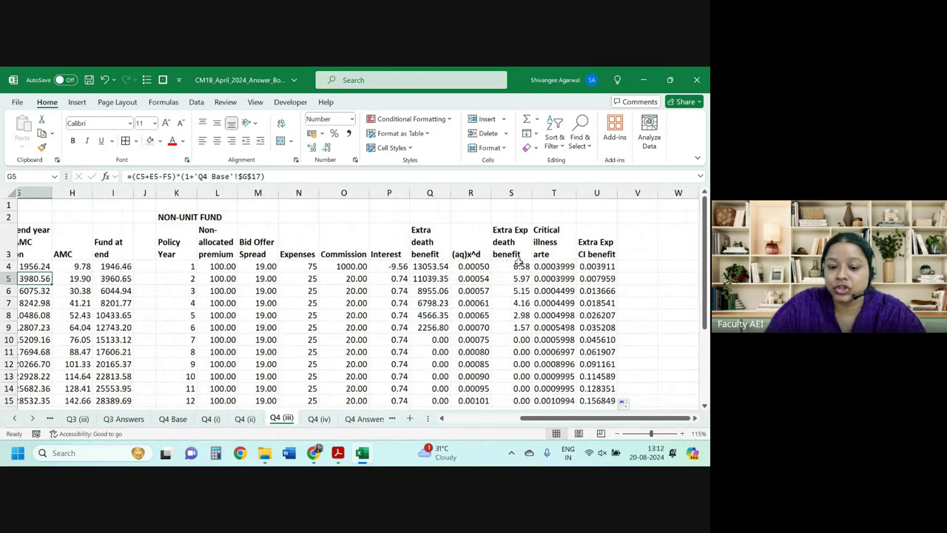
# Step: Review the extra death benefit formulas in S and Q and the CI benefit formulas in U
pyautogui.doubleClick(514, 266)
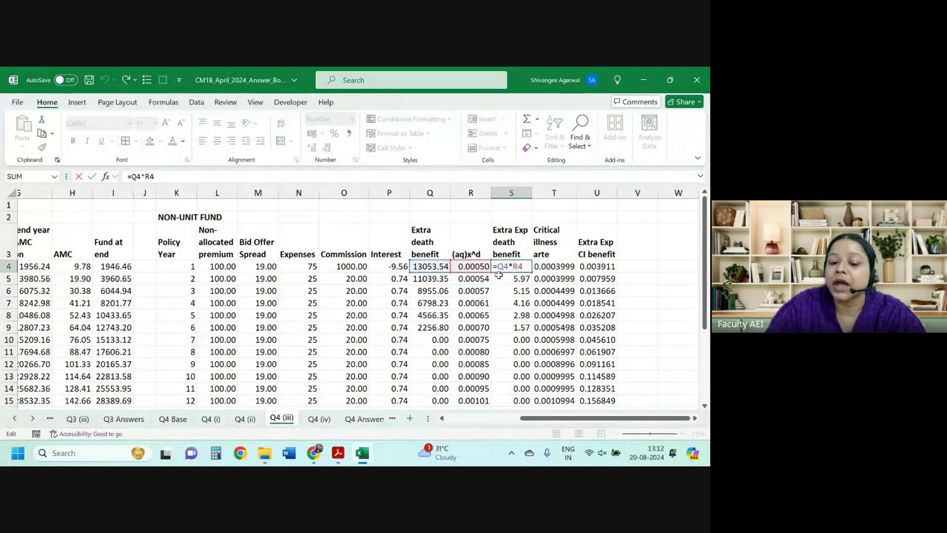
pyautogui.press('Return')
pyautogui.click(433, 268)
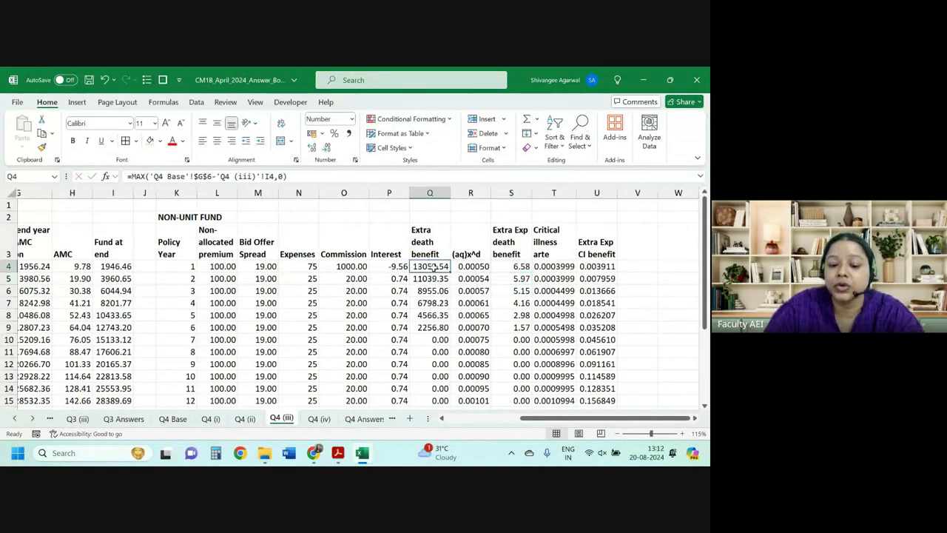
pyautogui.doubleClick(432, 291)
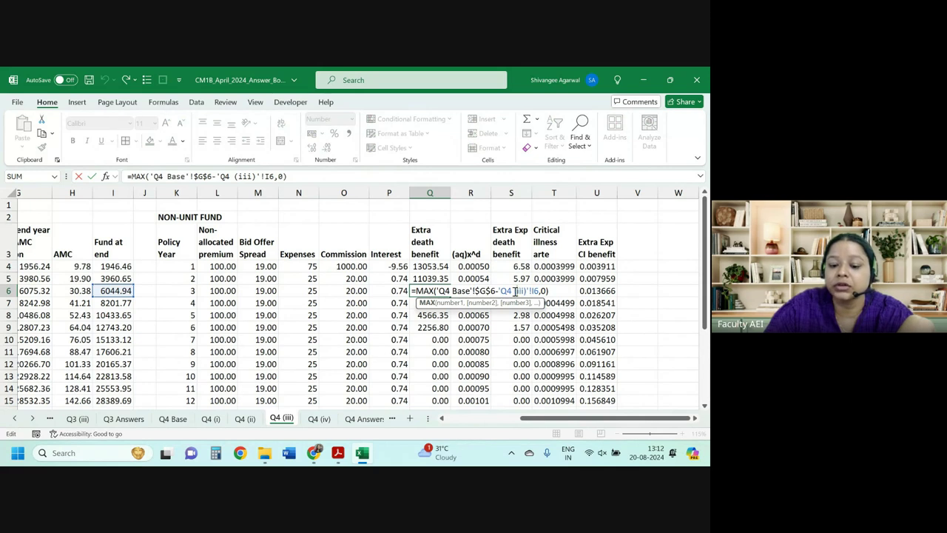
pyautogui.moveTo(516, 290); pyautogui.dragTo(507, 291)
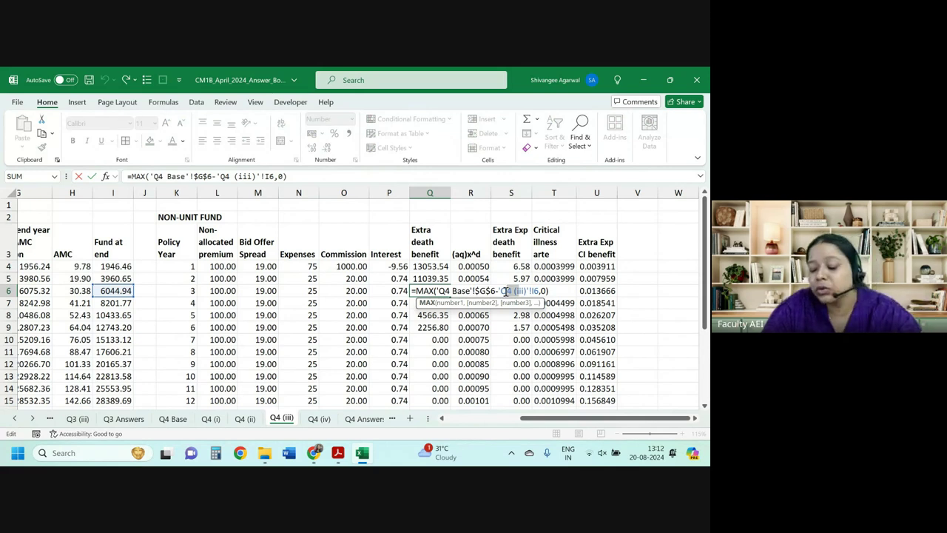
pyautogui.press('Return')
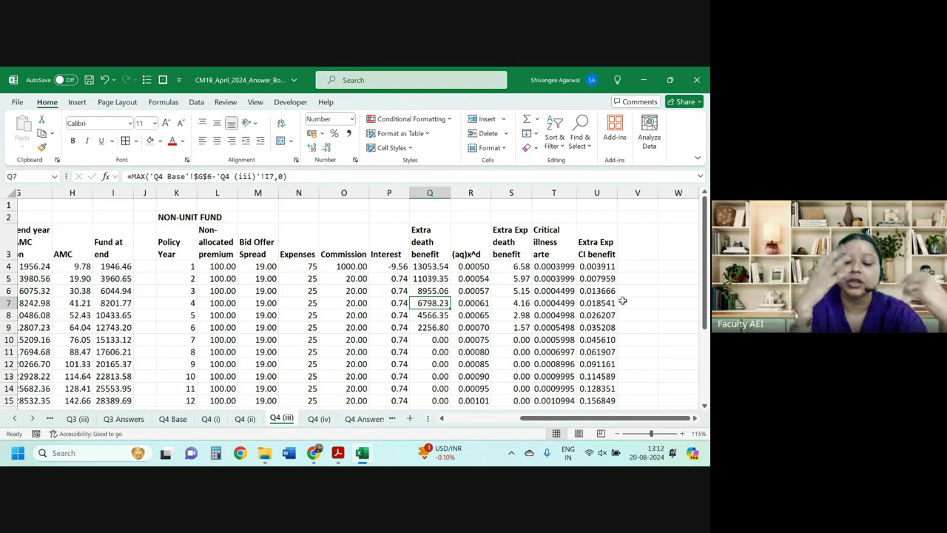
pyautogui.click(599, 267)
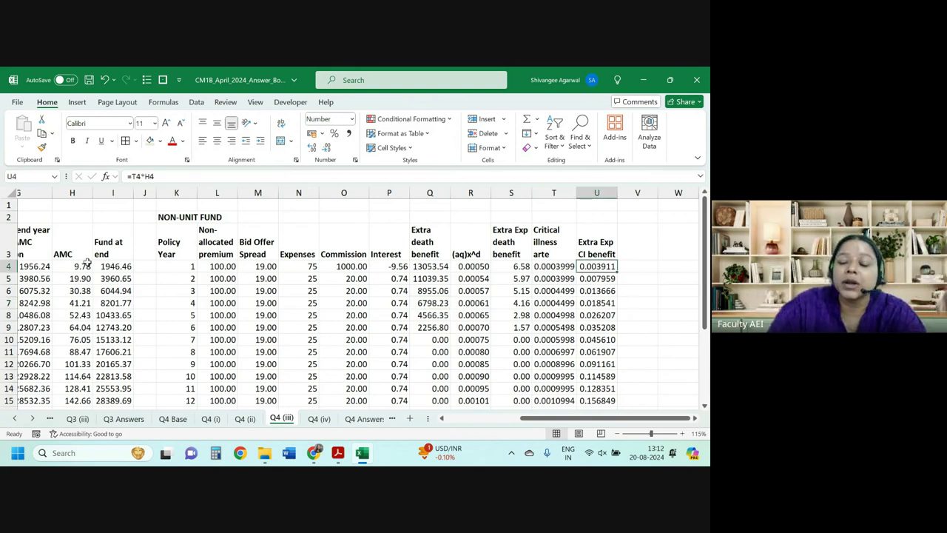
pyautogui.moveTo(74, 244); pyautogui.dragTo(74, 354)
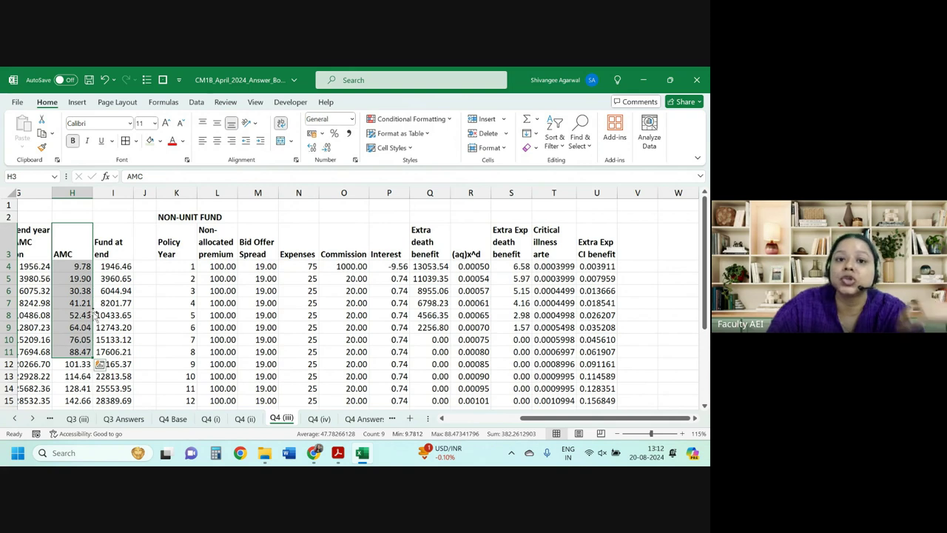
pyautogui.moveTo(95, 315); pyautogui.dragTo(135, 315)
pyautogui.click(381, 289)
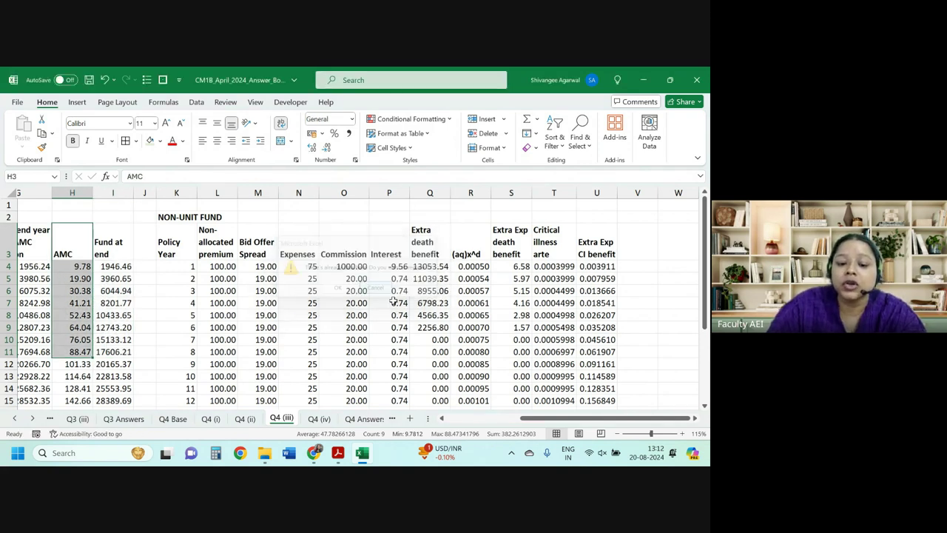
pyautogui.moveTo(596, 248); pyautogui.dragTo(596, 314)
pyautogui.click(597, 302)
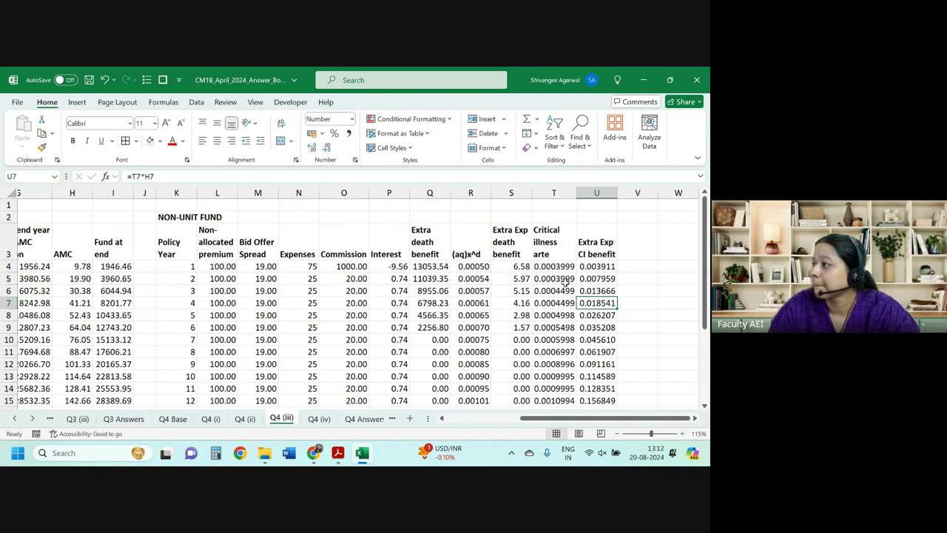
pyautogui.click(597, 269)
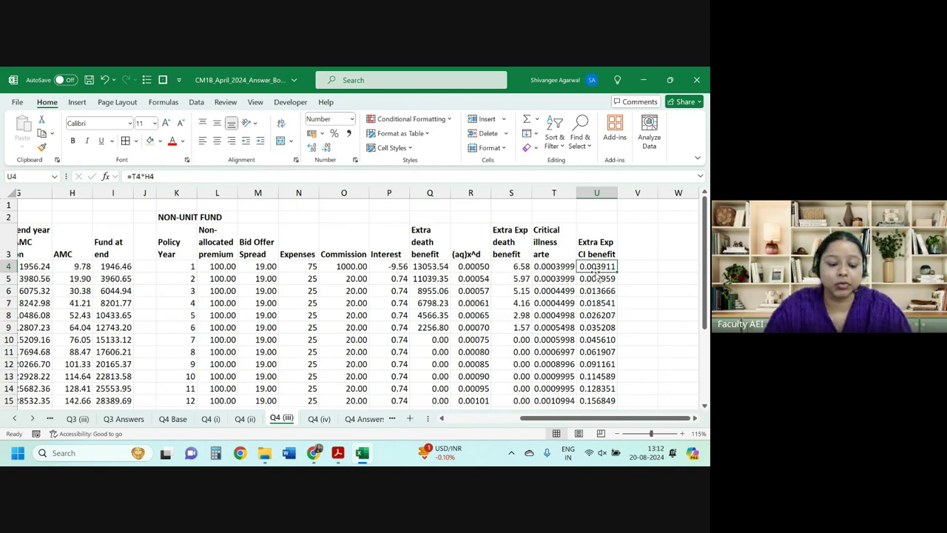
# Step: Reduce the Extra Exp CI benefit values in U4:U23 to two decimal places
pyautogui.hotkey('ctrl', 'shift', 'Down')
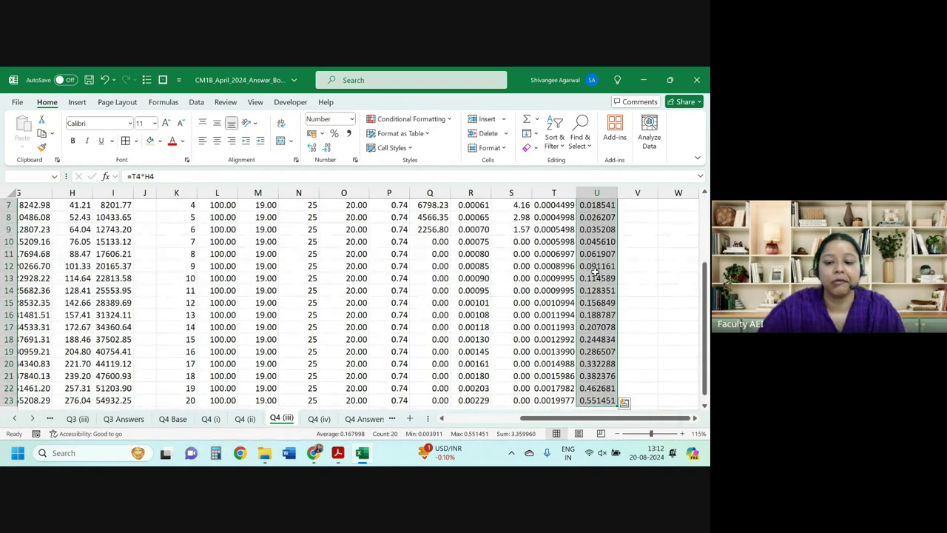
pyautogui.click(327, 148)
pyautogui.click(326, 148)
pyautogui.click(326, 148)
pyautogui.click(326, 148)
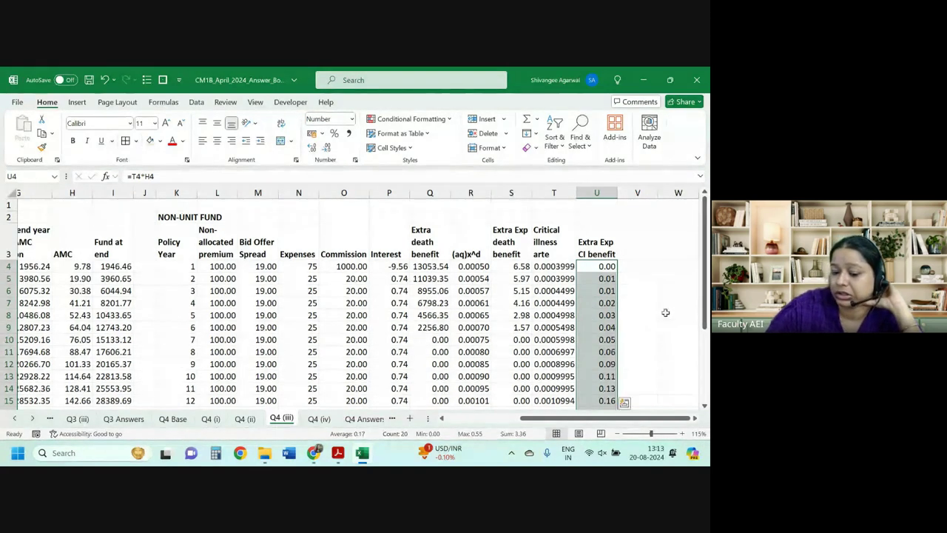
# Step: Head V3 'AMC', fill =H4 down all years, and undo the accidental move into column W
pyautogui.click(626, 237)
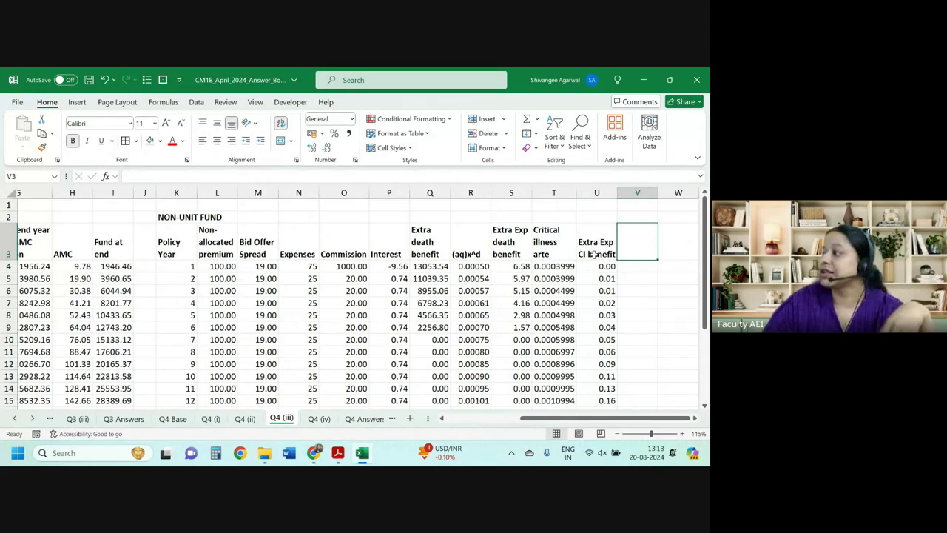
pyautogui.write('AMC')
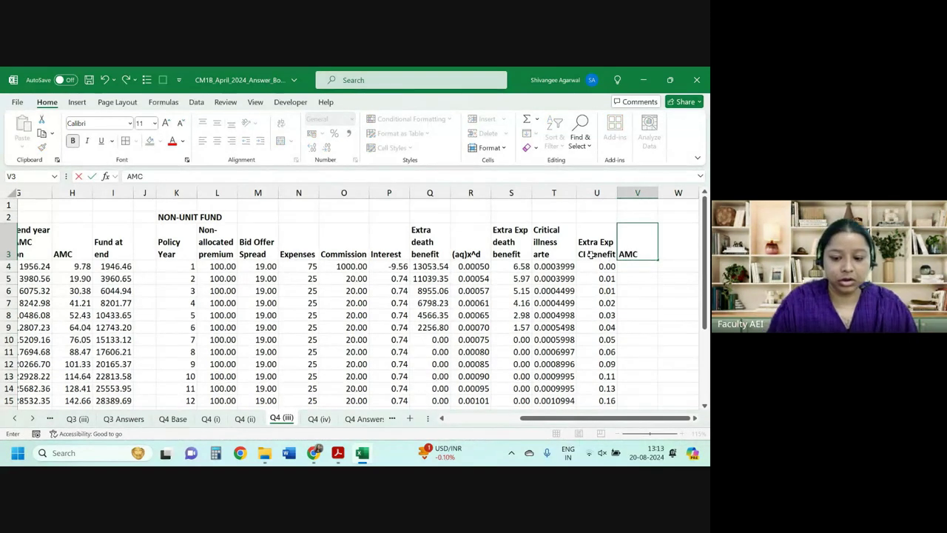
pyautogui.press('Return')
pyautogui.write('=')
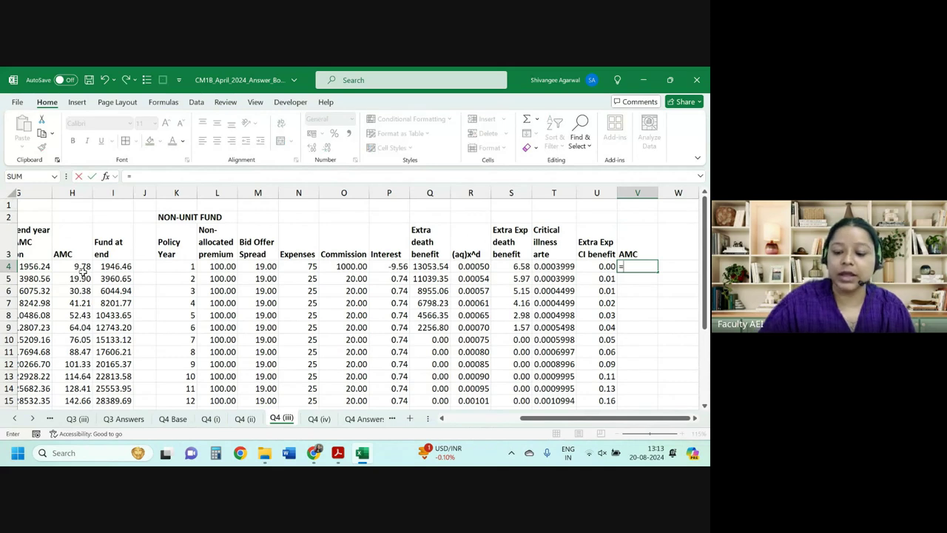
pyautogui.click(74, 267)
pyautogui.press('Return')
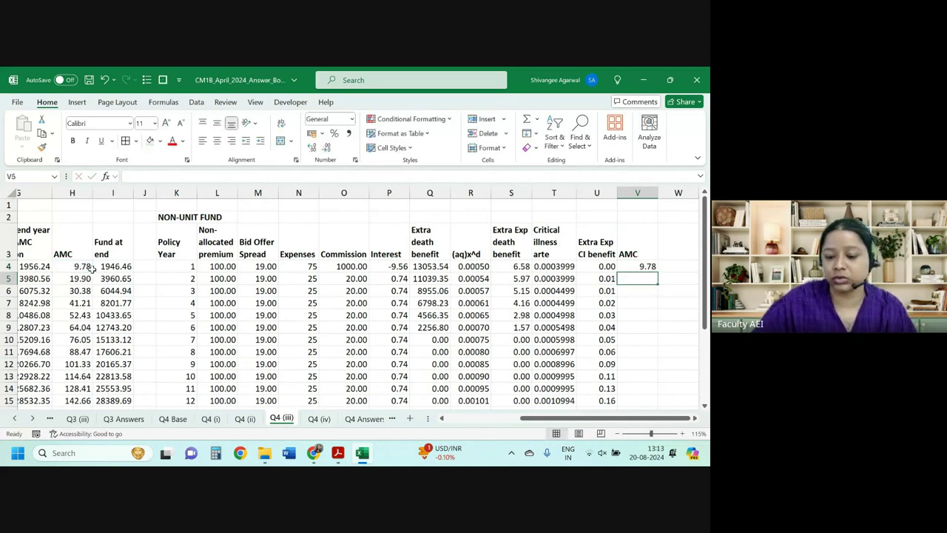
pyautogui.click(638, 268)
pyautogui.doubleClick(657, 272)
pyautogui.moveTo(636, 261); pyautogui.dragTo(677, 256)
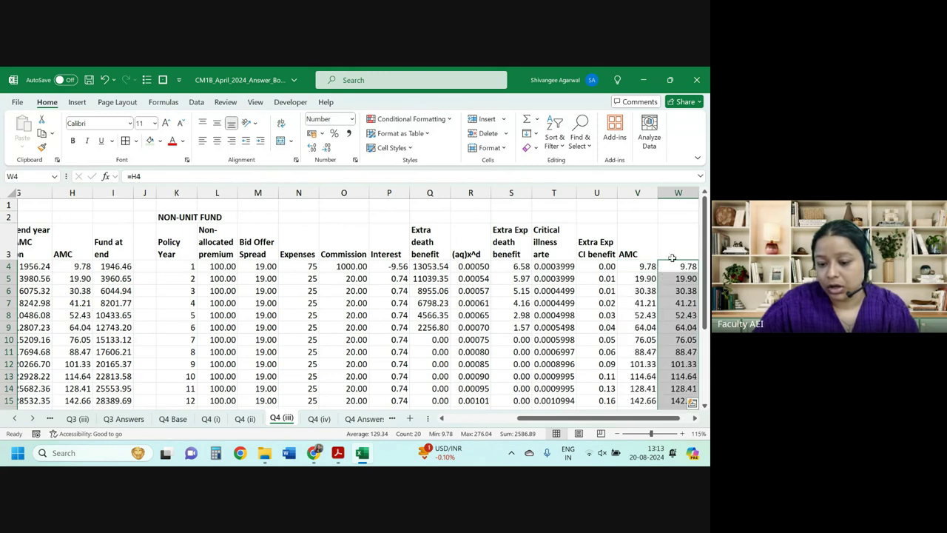
pyautogui.press('Delete')
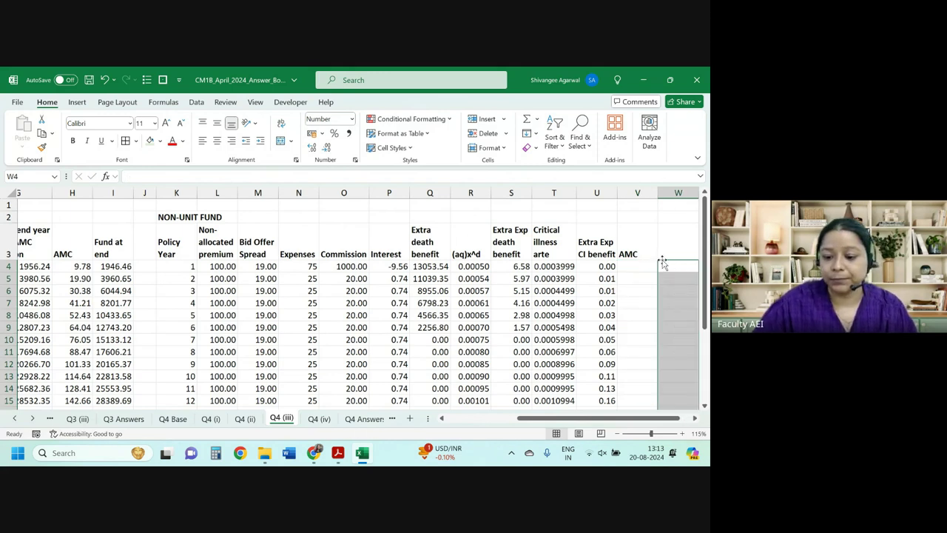
pyautogui.hotkey('ctrl', 'z')
pyautogui.hotkey('ctrl', 'z')
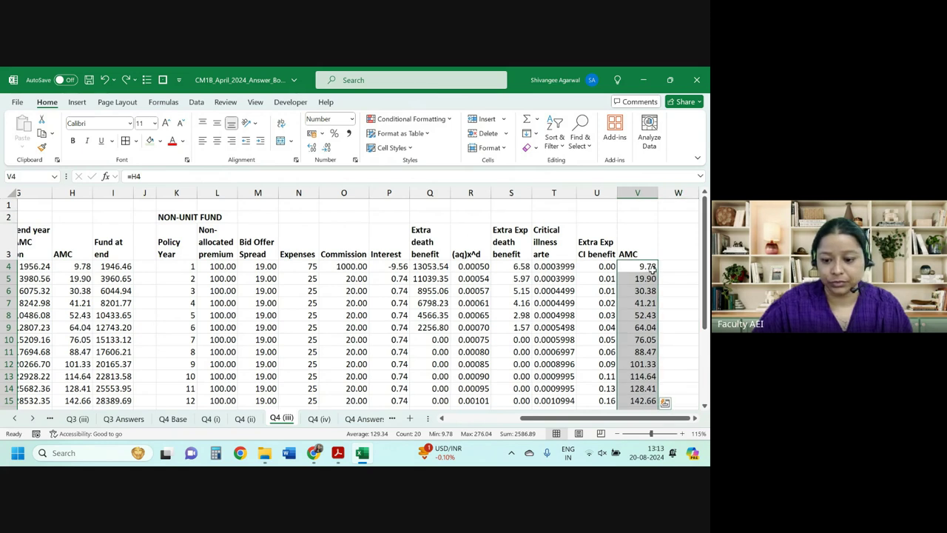
pyautogui.click(691, 259)
# Step: Head W3 'Profit' and enter =L4+M4-N4-O4+P4-S4-U4+V4 in W4
pyautogui.write('P')
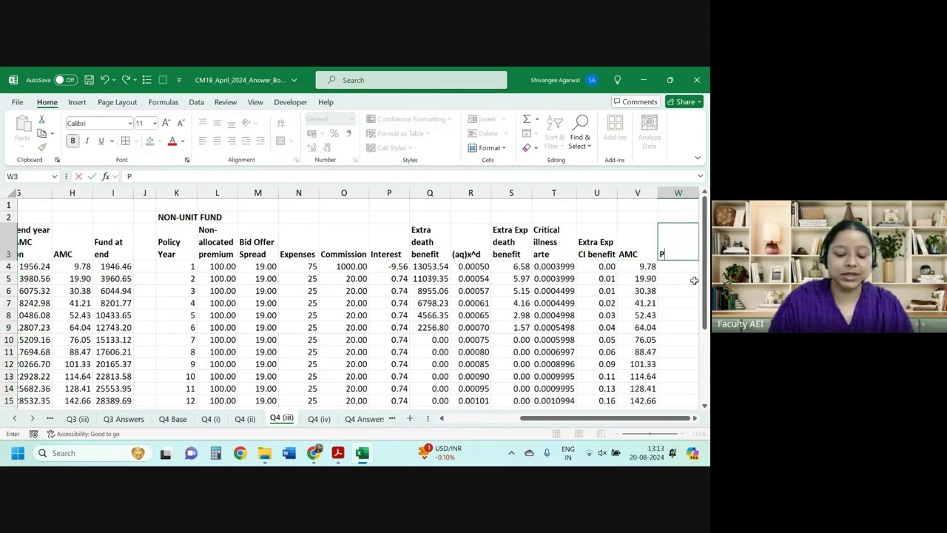
pyautogui.write('rofit')
pyautogui.press('Return')
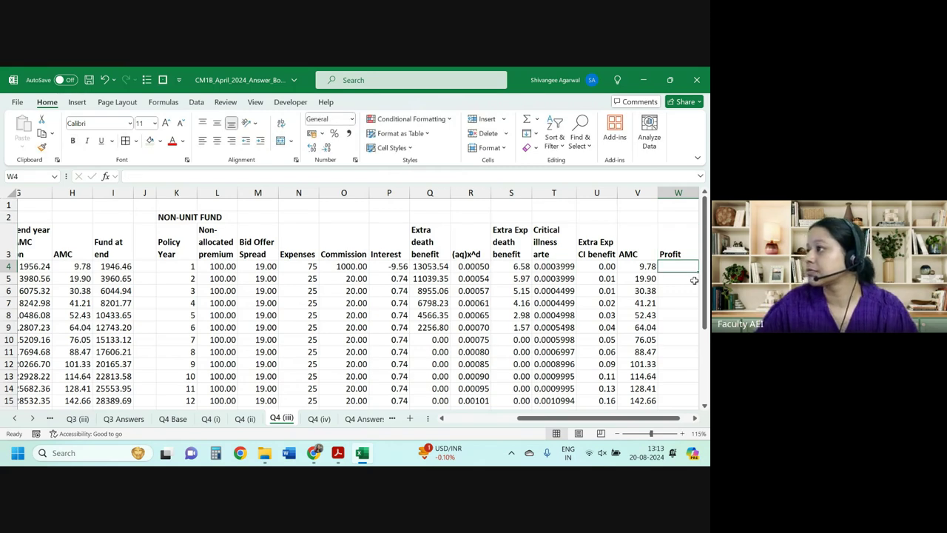
pyautogui.write('=')
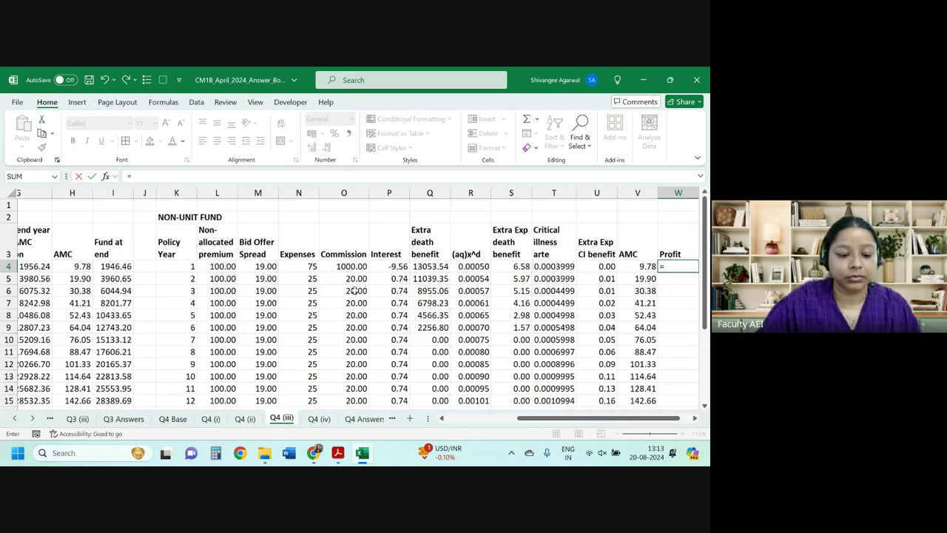
pyautogui.click(213, 268)
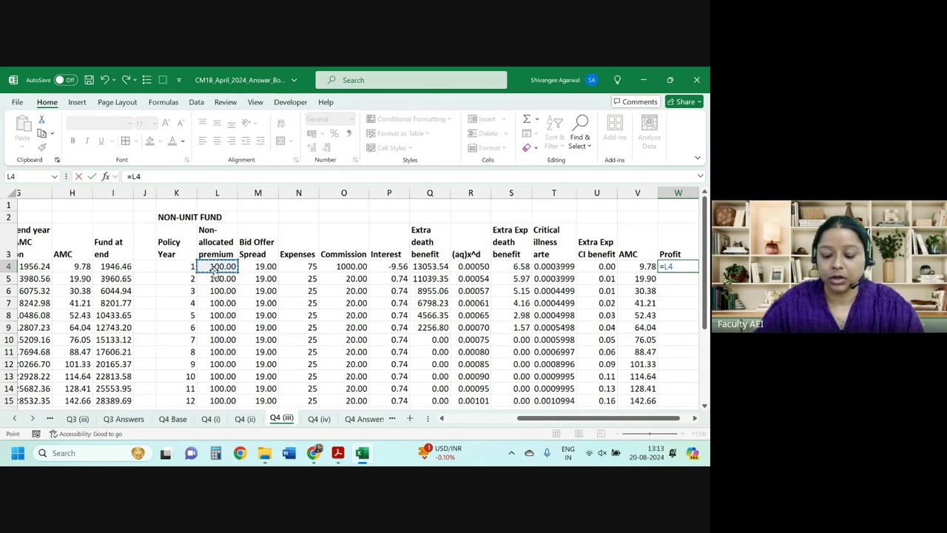
pyautogui.write('+')
pyautogui.click(256, 266)
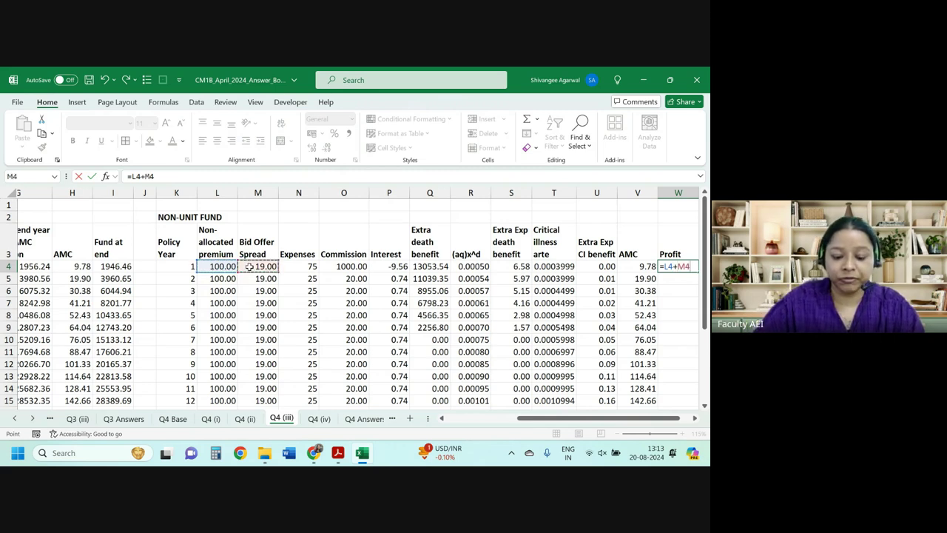
pyautogui.write('-')
pyautogui.click(303, 265)
pyautogui.write('-')
pyautogui.click(351, 266)
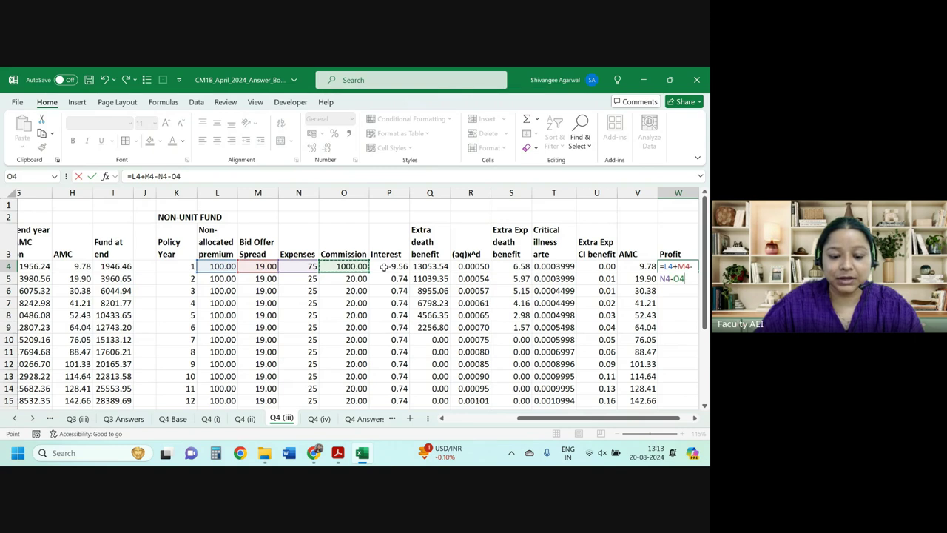
pyautogui.write('+')
pyautogui.click(389, 266)
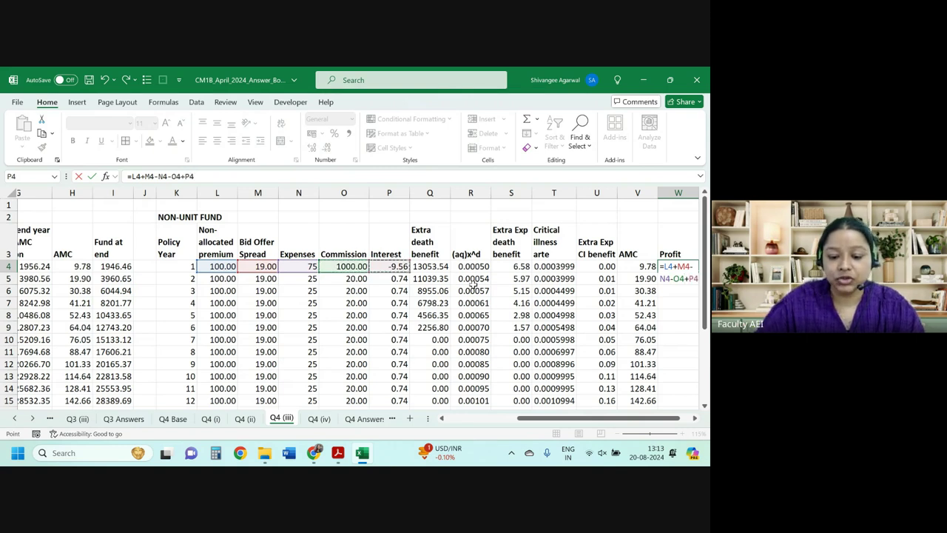
pyautogui.write('-')
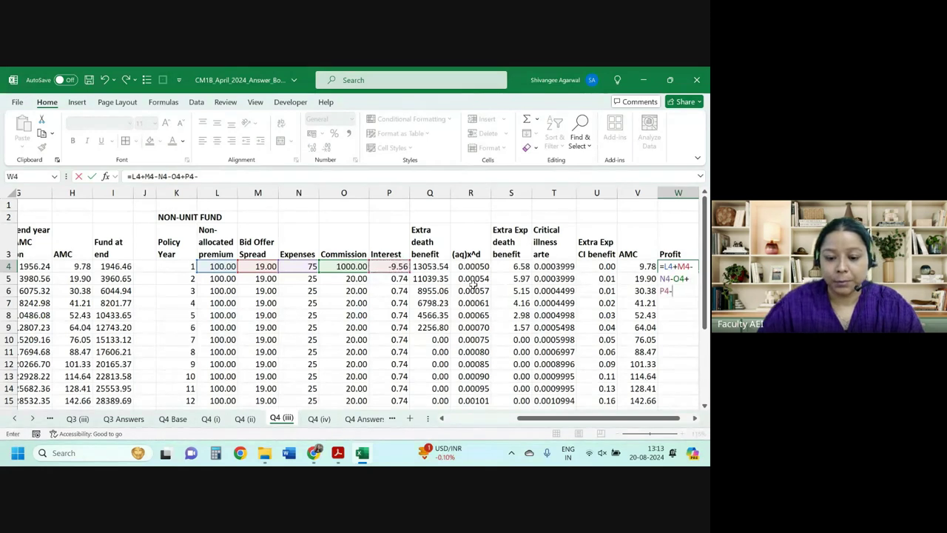
pyautogui.click(518, 265)
pyautogui.write('-')
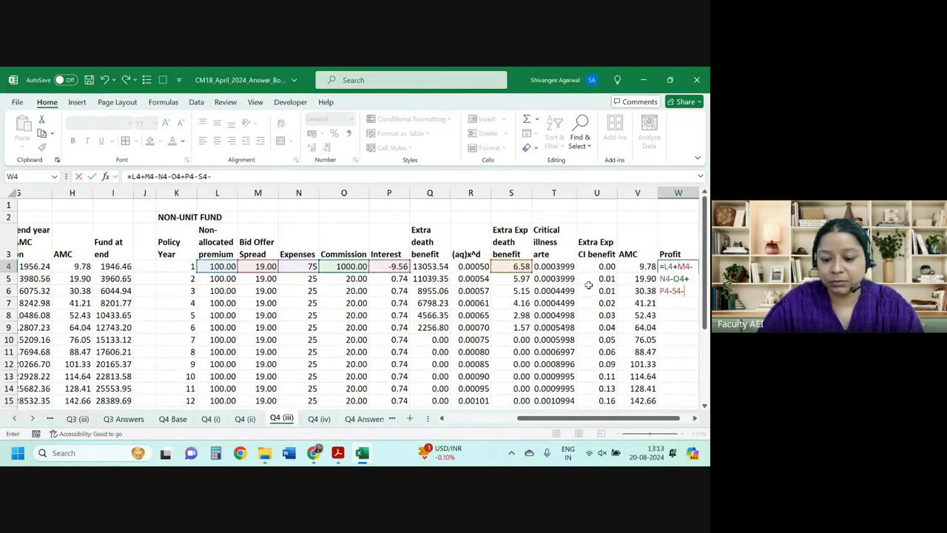
pyautogui.click(601, 268)
pyautogui.write('+')
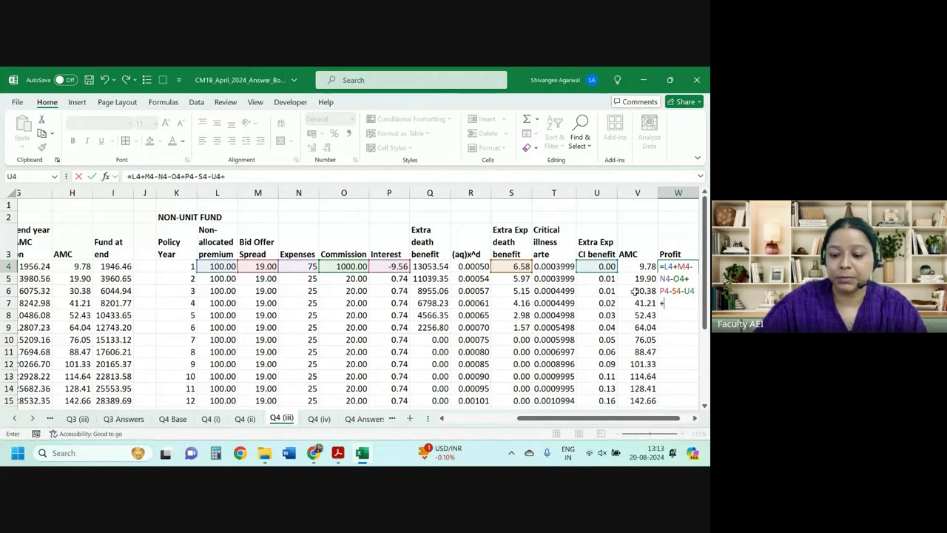
pyautogui.click(655, 268)
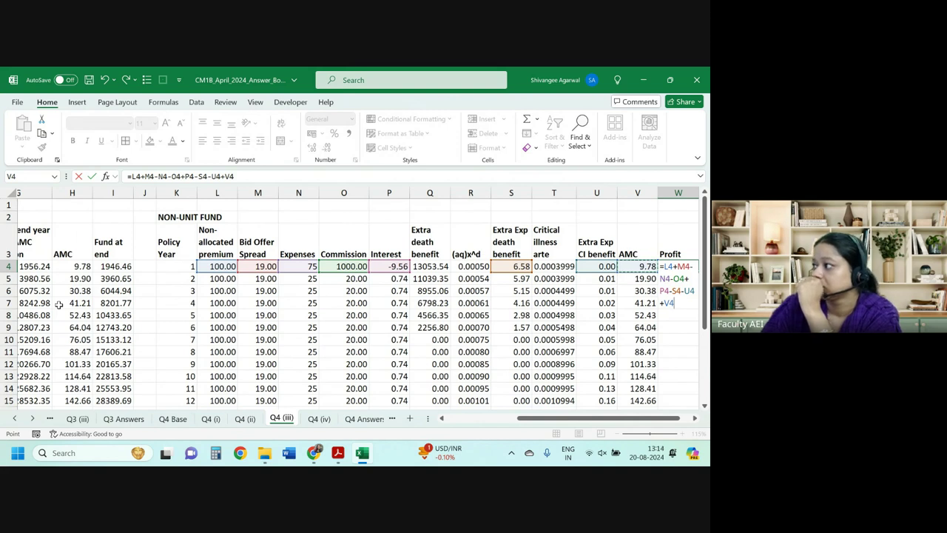
pyautogui.press('Return')
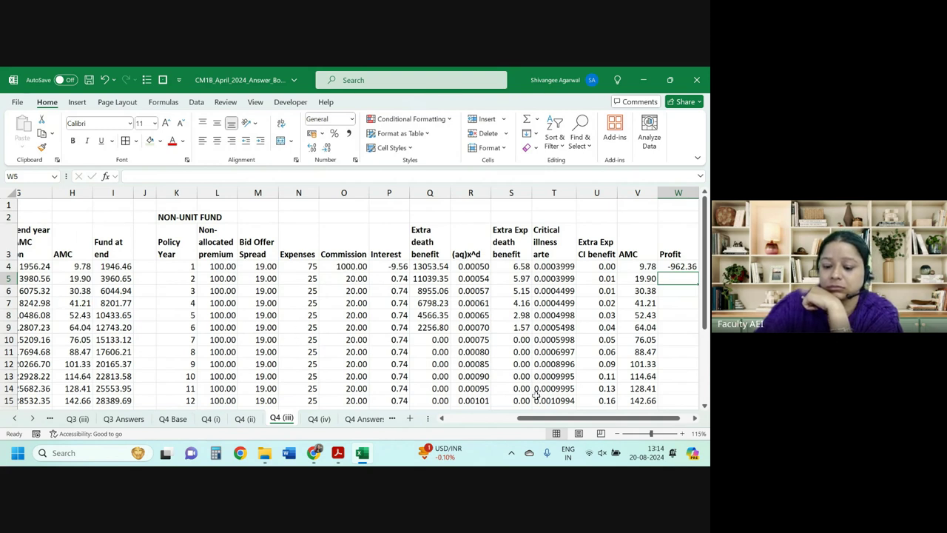
# Step: Fill the profit formula down all policy years, from -962.36 to 217.24
pyautogui.moveTo(624, 419); pyautogui.dragTo(633, 423)
pyautogui.click(650, 267)
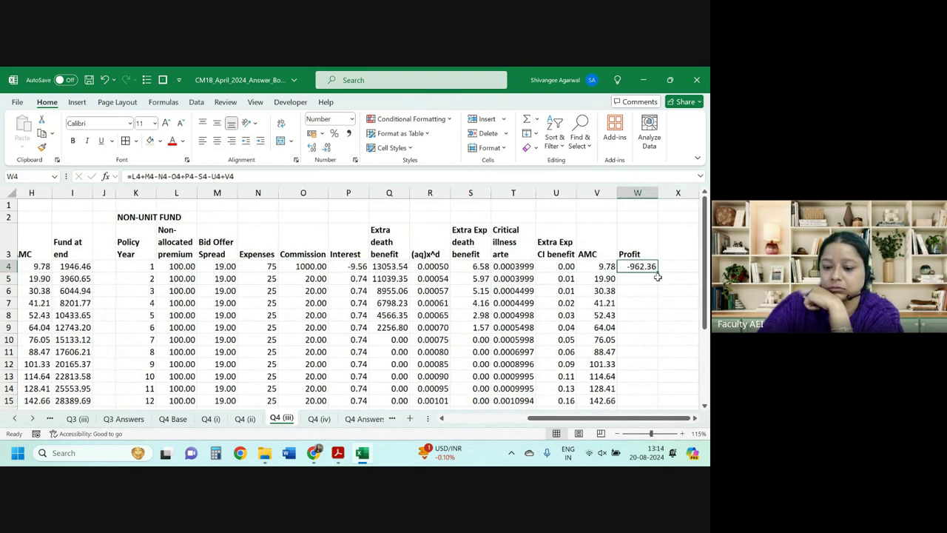
pyautogui.doubleClick(657, 272)
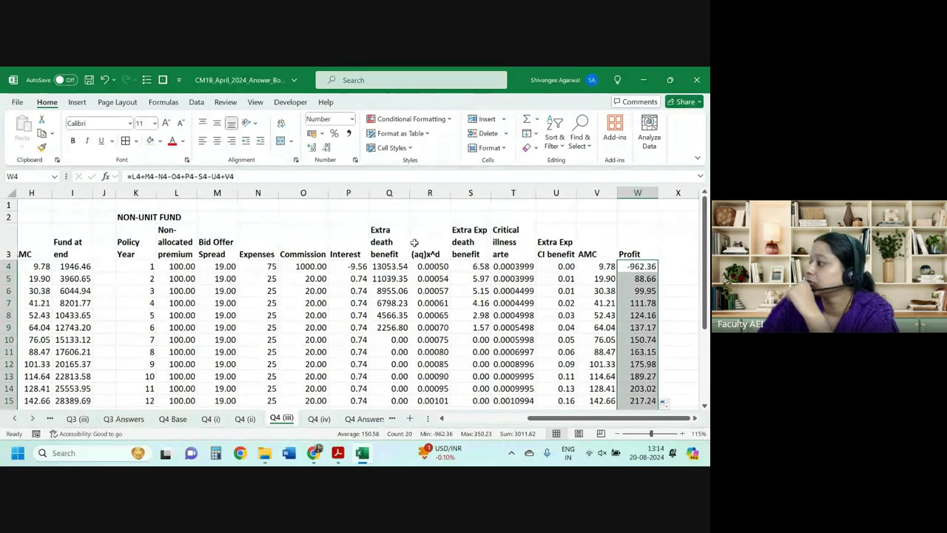
pyautogui.click(658, 272)
# Step: Highlight the present value of profits phrase in the question PDF, then return to Excel
pyautogui.hotkey('alt', 'Tab')
pyautogui.scroll(-2, 301, 329)
pyautogui.scroll(-4, 302, 328)
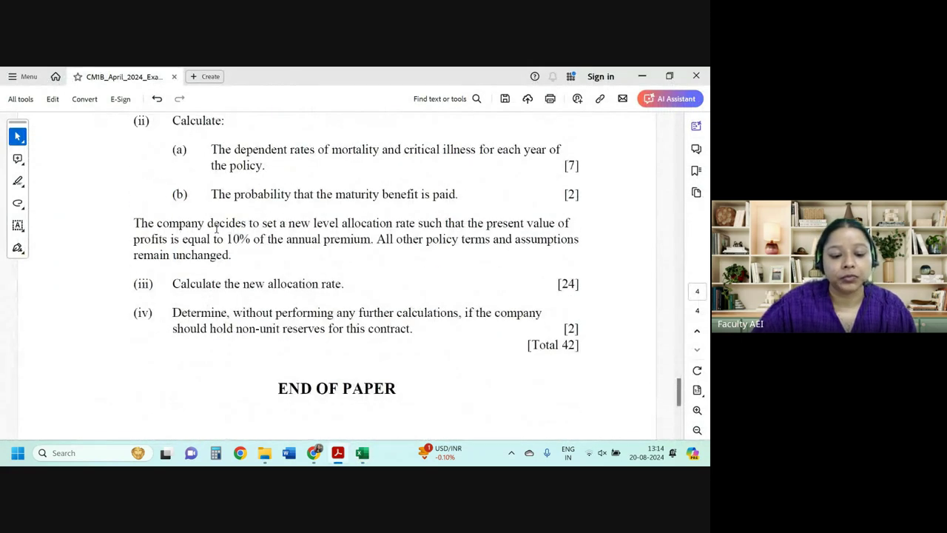
pyautogui.moveTo(466, 223); pyautogui.dragTo(168, 240)
pyautogui.click(198, 260)
pyautogui.hotkey('alt', 'Tab')
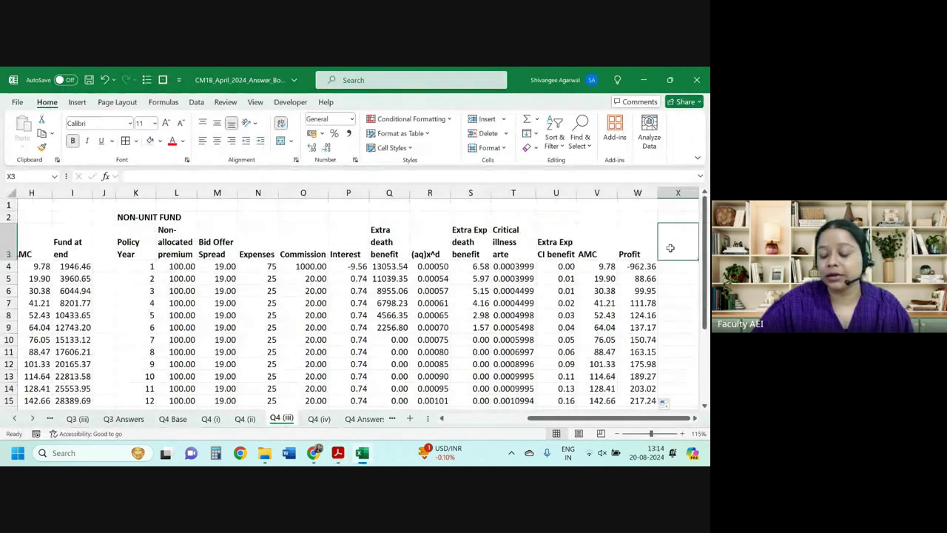
# Step: Enter the 'Prob of policy staying inforce at start' heading in X3 and widen column X
pyautogui.hscroll(3, 670, 248)
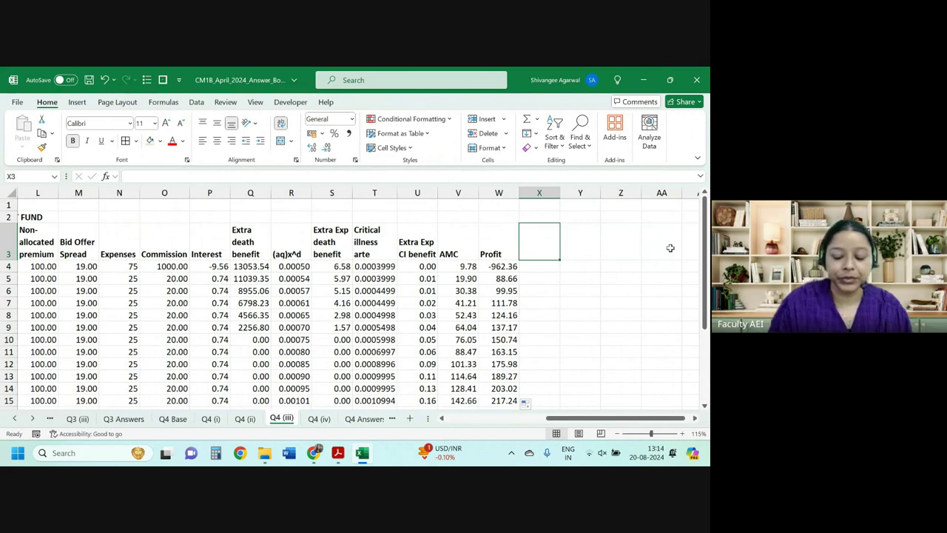
pyautogui.write('Pr')
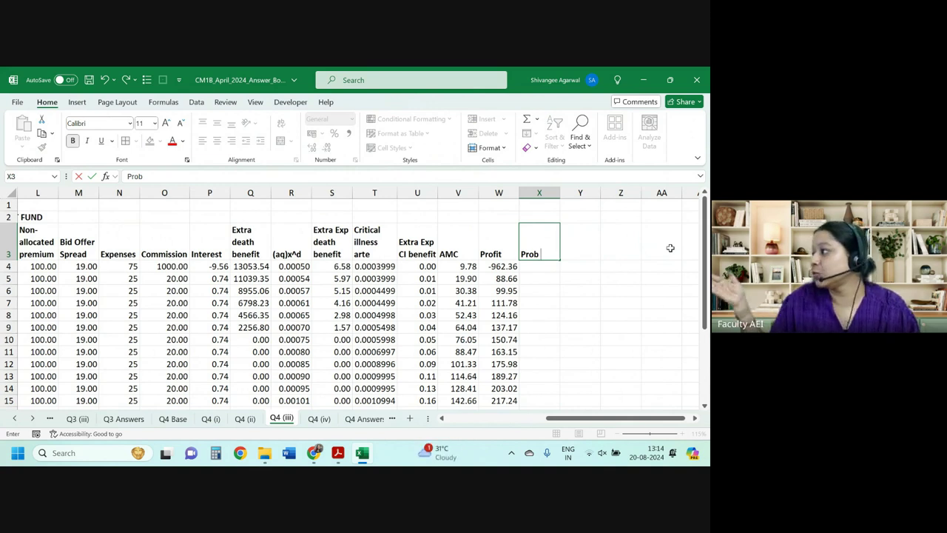
pyautogui.write('ob of ')
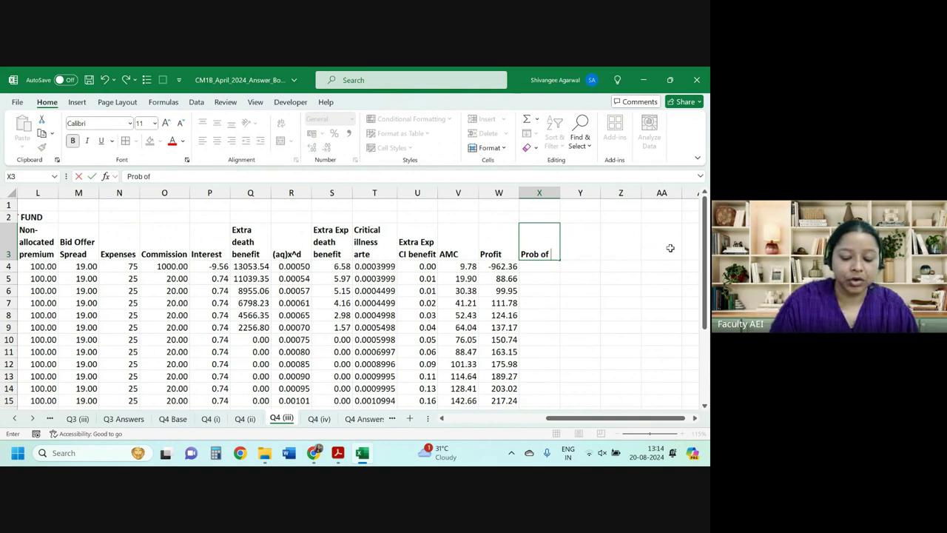
pyautogui.write('pi')
pyautogui.write('olic')
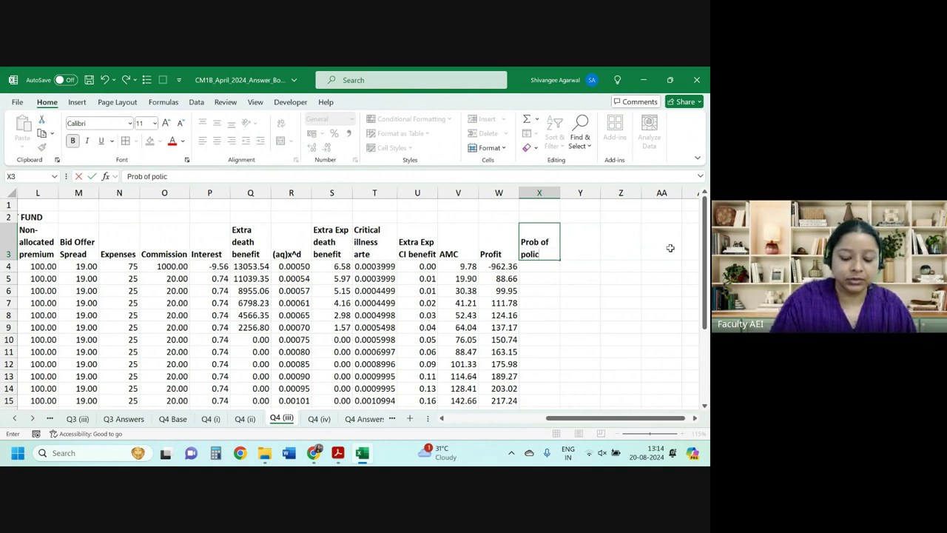
pyautogui.write('y stayin')
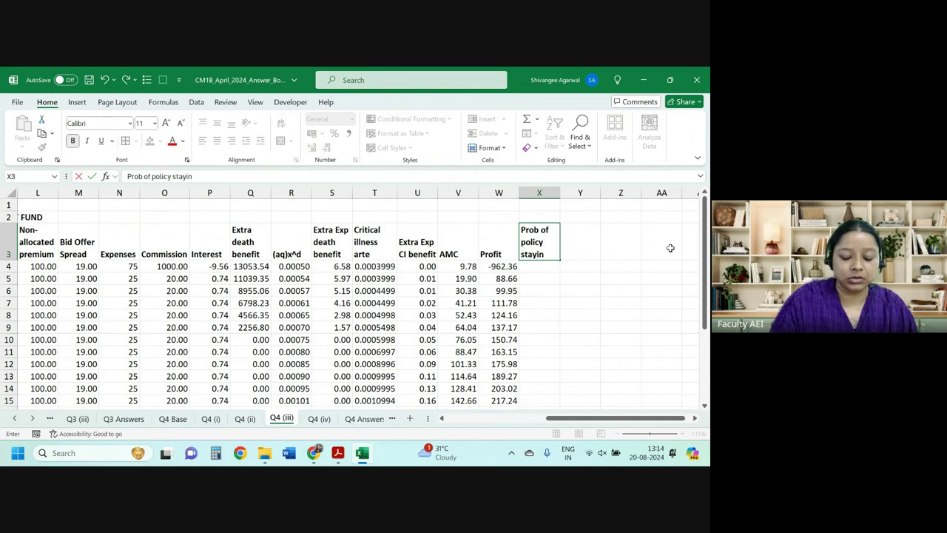
pyautogui.write('g inforce')
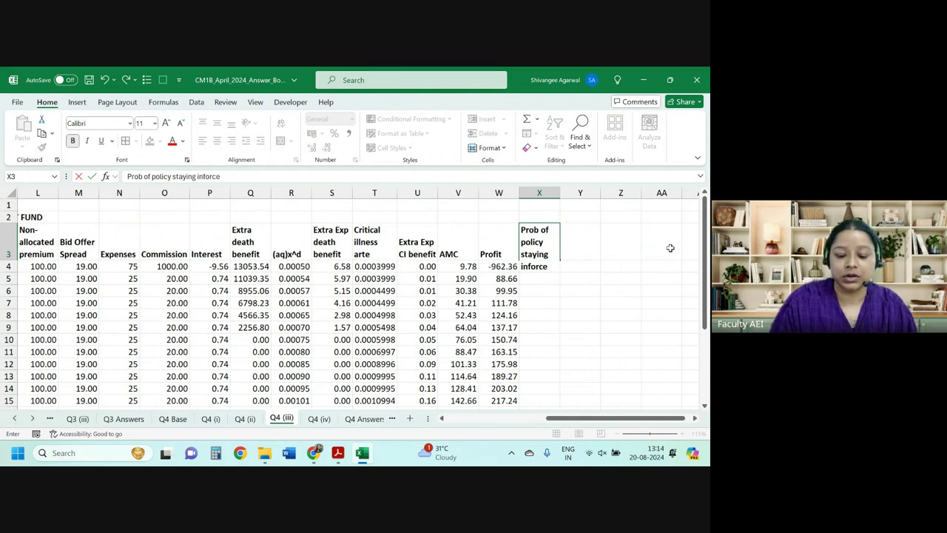
pyautogui.write(' at start')
pyautogui.press('Return')
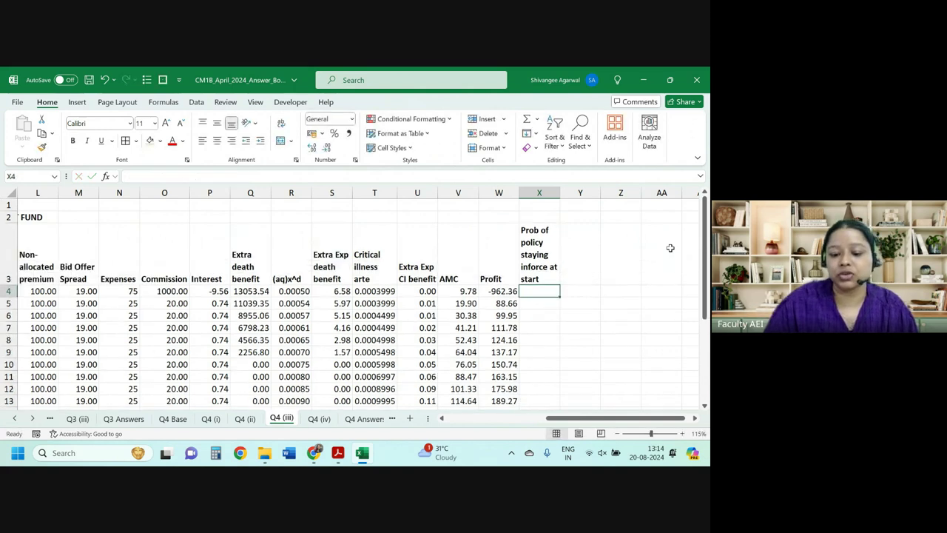
pyautogui.click(582, 193)
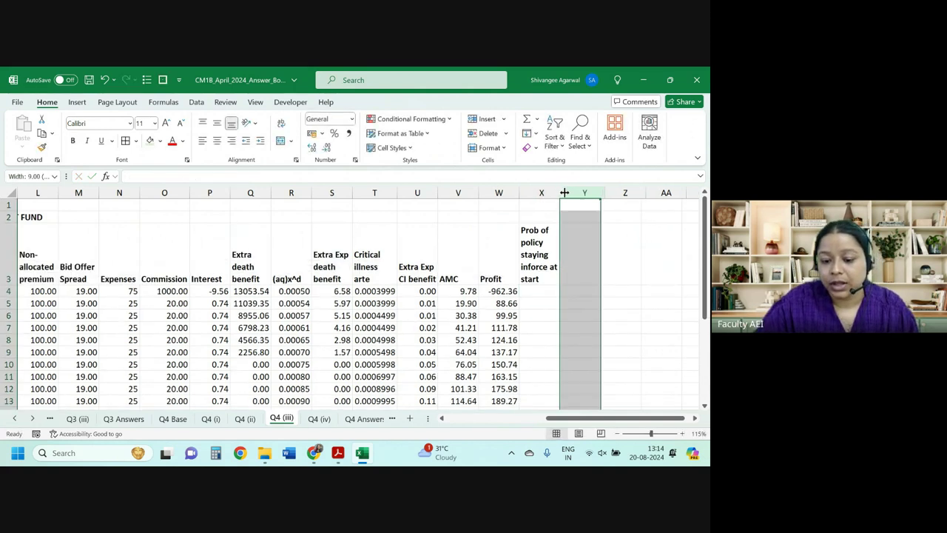
pyautogui.moveTo(560, 192); pyautogui.dragTo(565, 192)
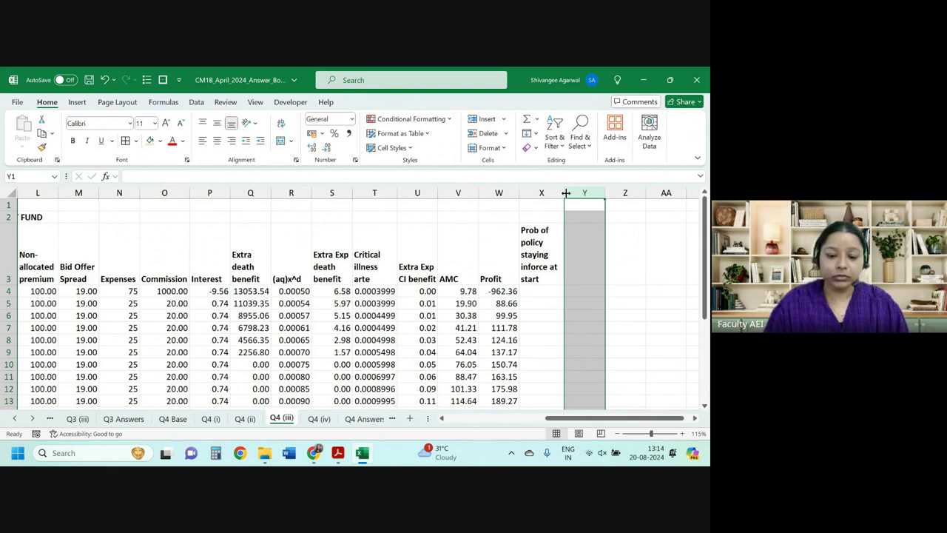
pyautogui.press('Down')
pyautogui.press('Down')
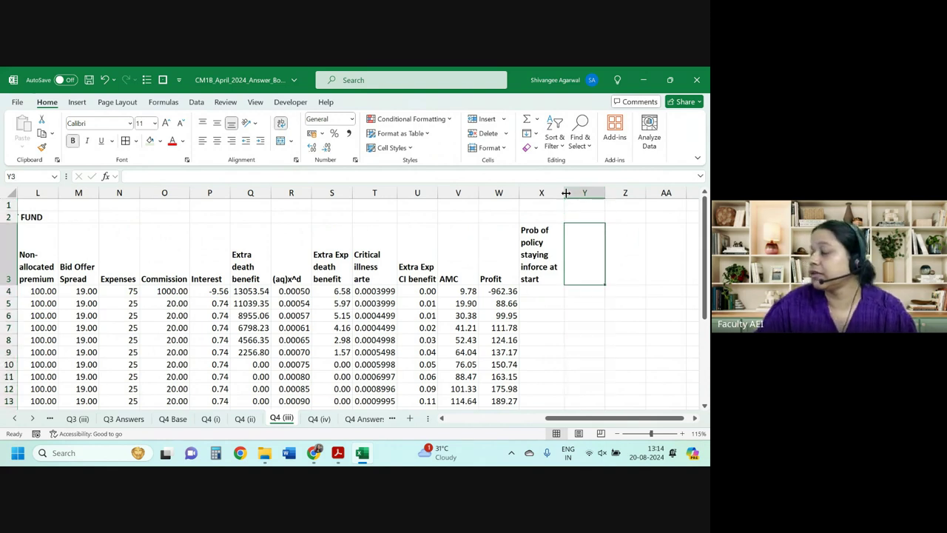
pyautogui.press('Down')
pyautogui.press('Left')
# Step: Fill ='Q4 (ii)'!J4 down column X from X4 and start a 'Discount factor' heading in Y3
pyautogui.write('=')
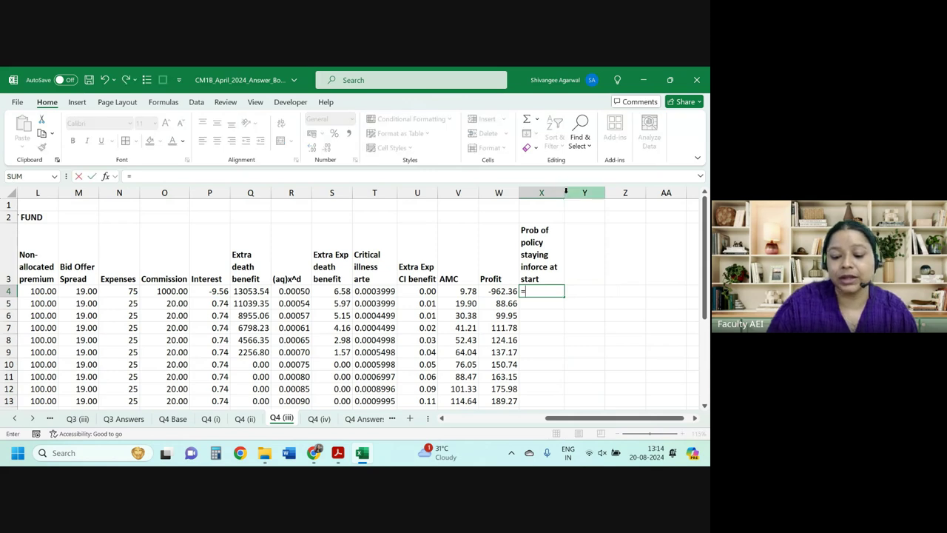
pyautogui.click(250, 419)
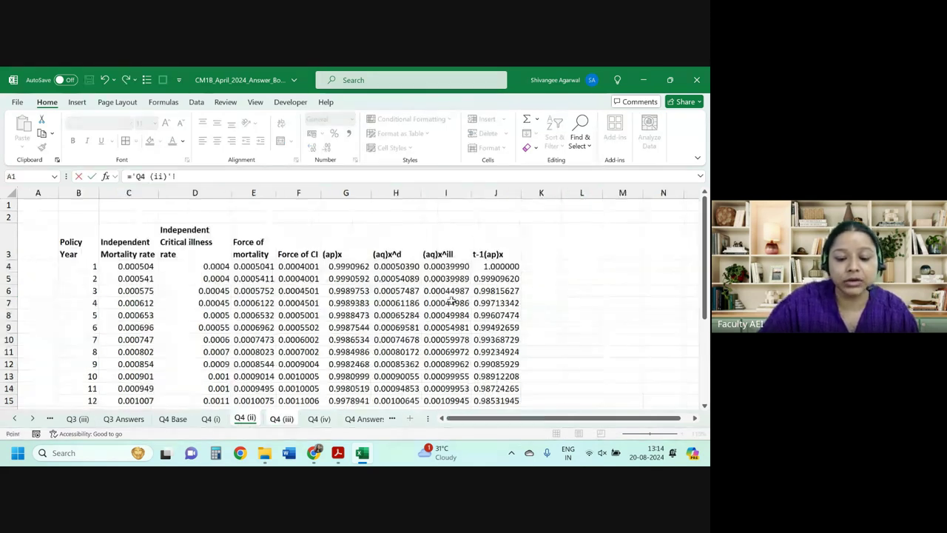
pyautogui.click(495, 266)
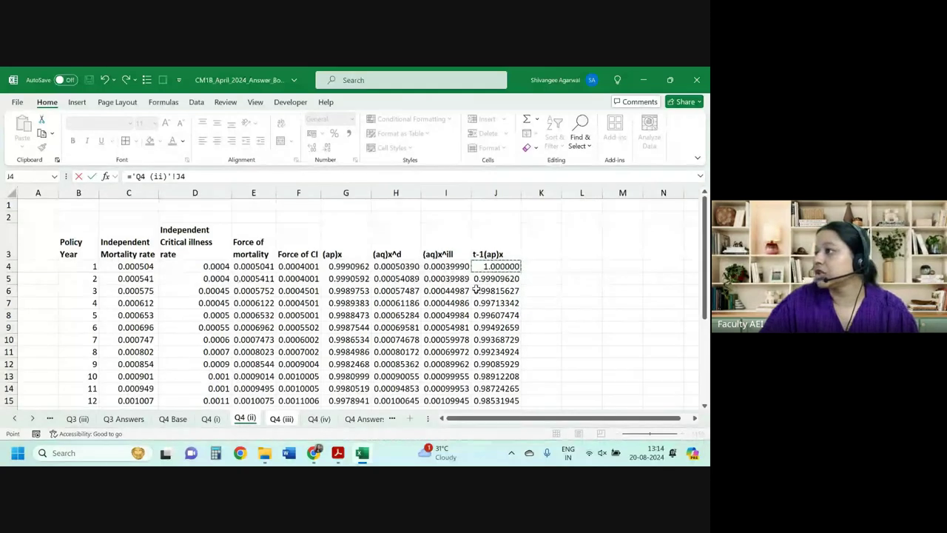
pyautogui.press('Return')
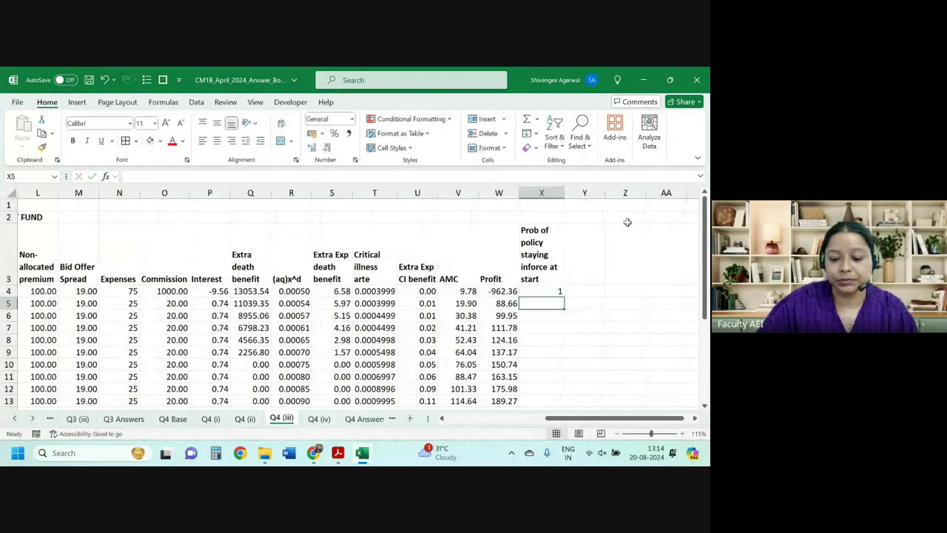
pyautogui.click(559, 289)
pyautogui.doubleClick(564, 296)
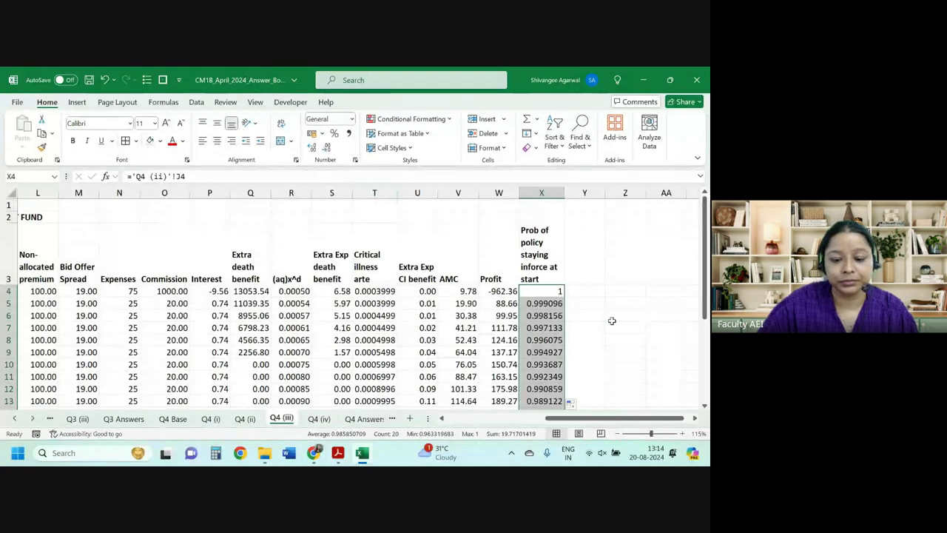
pyautogui.click(594, 267)
pyautogui.write('Discoun')
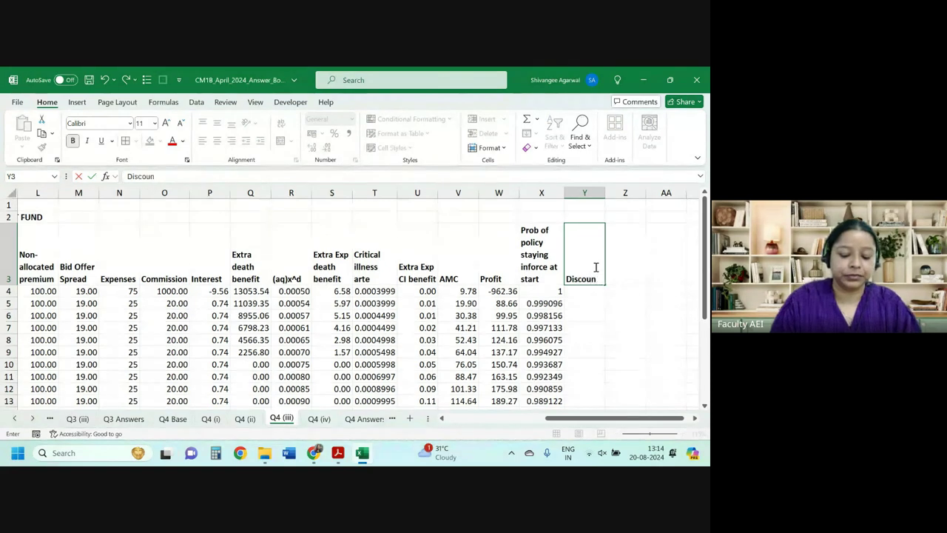
pyautogui.write('t factor')
# Step: Under the 'Discount factor' heading, enter =(1+'Q4 Base'!$G$19)^-K4 in Y4
pyautogui.press('Return')
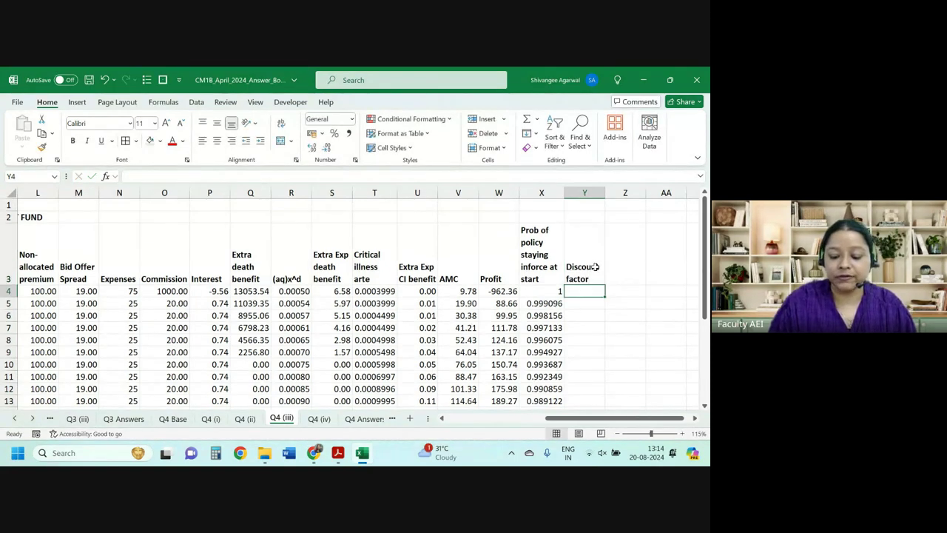
pyautogui.write('=')
pyautogui.click(174, 418)
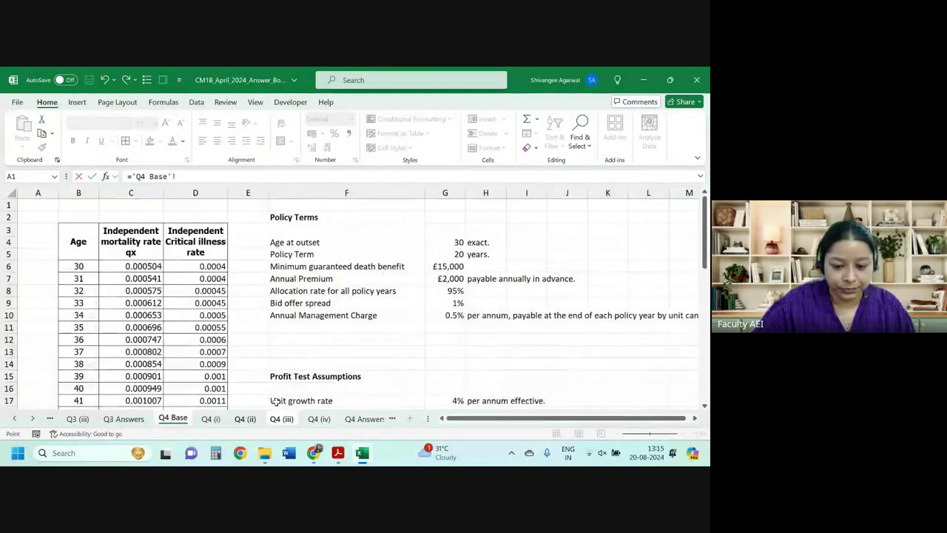
pyautogui.scroll(-4, 463, 319)
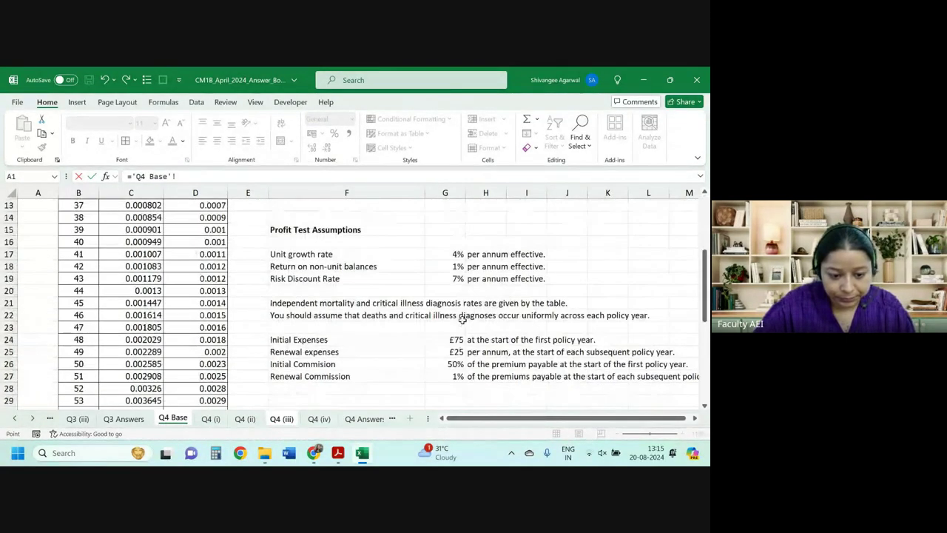
pyautogui.click(450, 280)
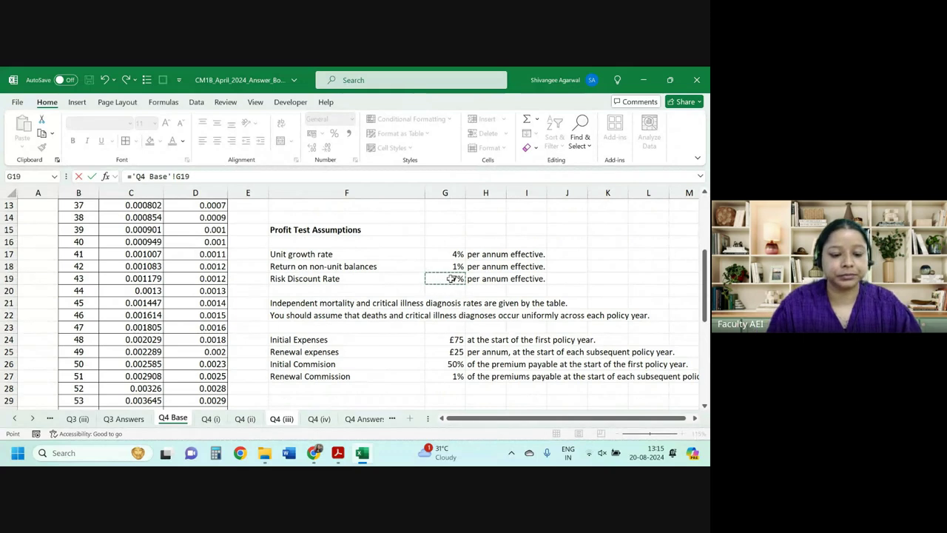
pyautogui.press('F4')
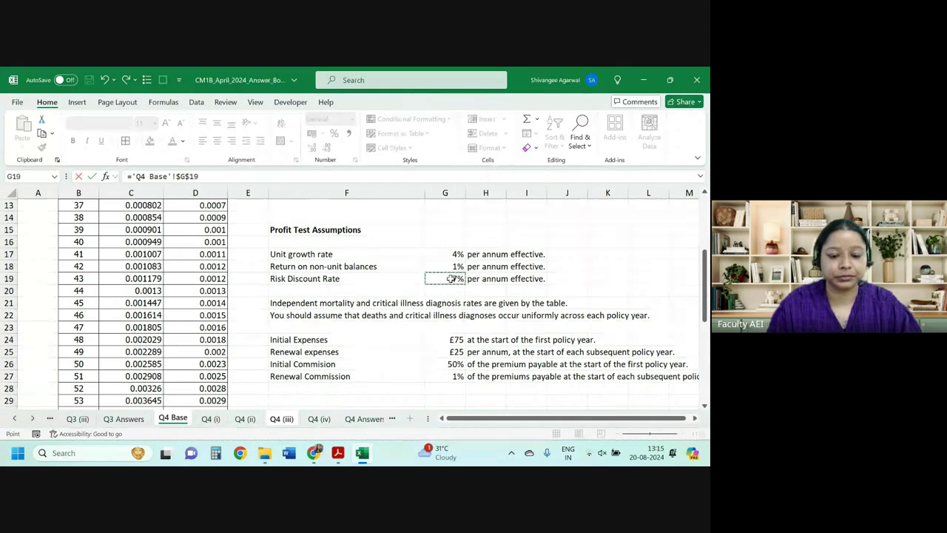
pyautogui.click(130, 178)
pyautogui.write('1+')
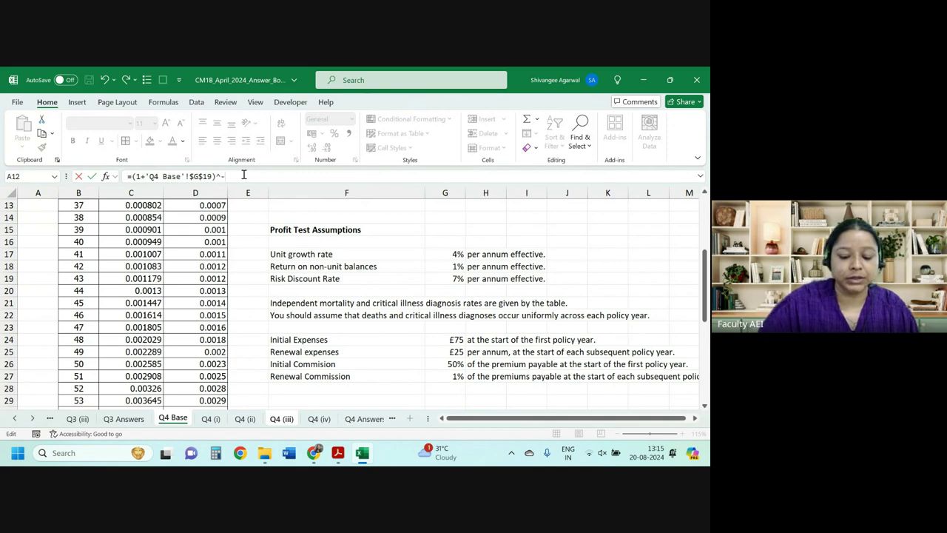
pyautogui.write(')^-')
pyautogui.click(319, 419)
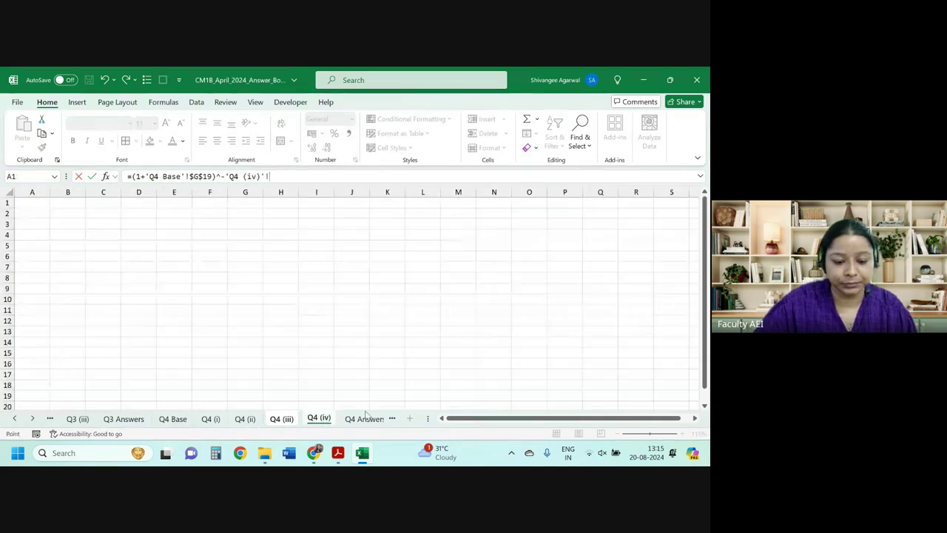
pyautogui.click(282, 419)
pyautogui.hscroll(-2, 115, 291)
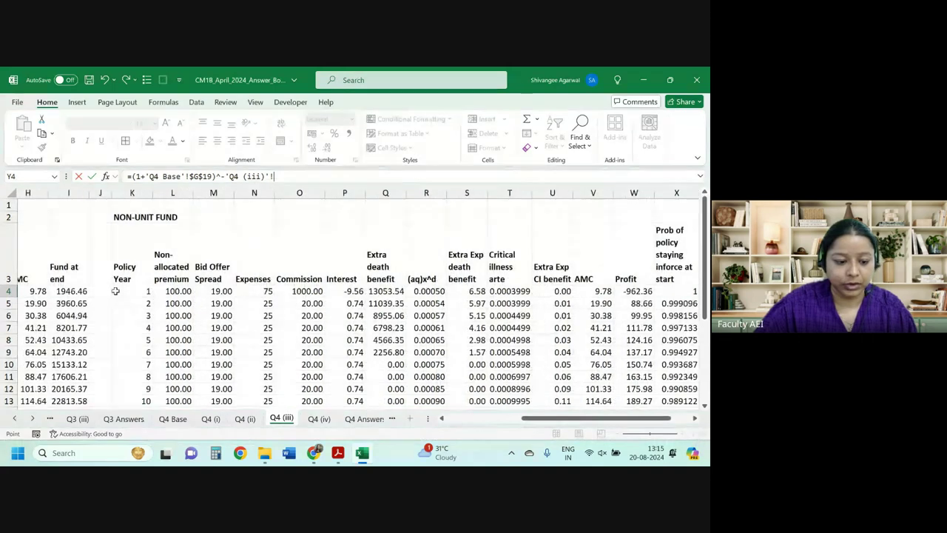
pyautogui.click(116, 291)
pyautogui.press('Return')
# Step: Fill the discount factors down to row 23 and show them to six decimals
pyautogui.click(666, 294)
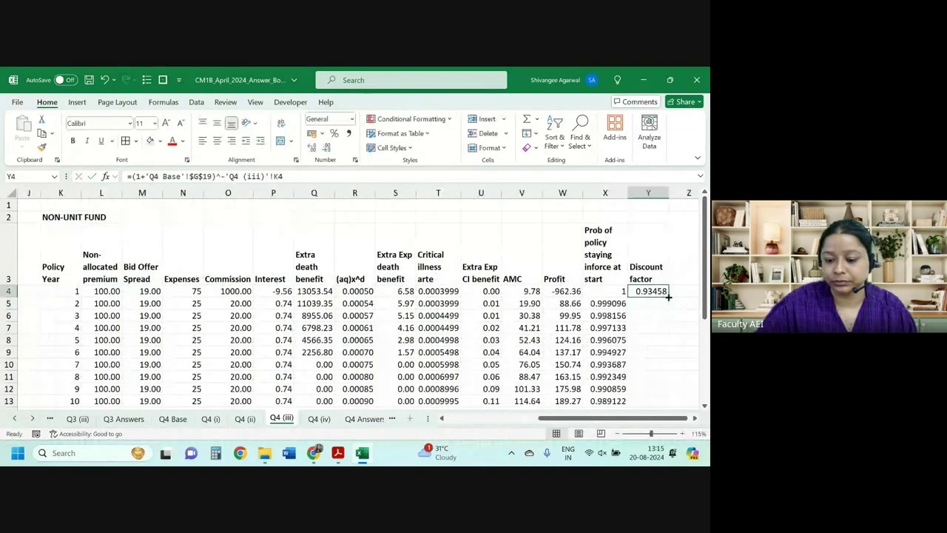
pyautogui.doubleClick(667, 296)
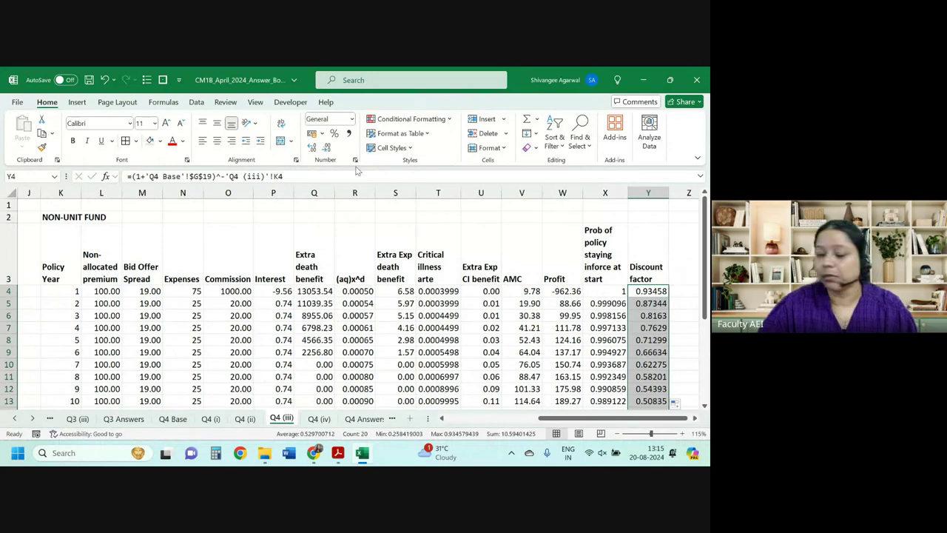
pyautogui.click(326, 148)
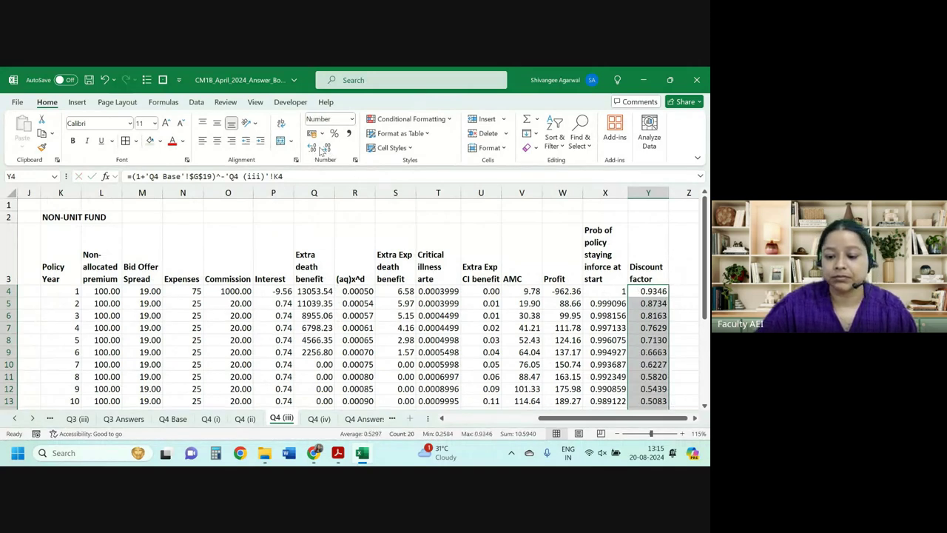
pyautogui.click(312, 148)
pyautogui.click(313, 148)
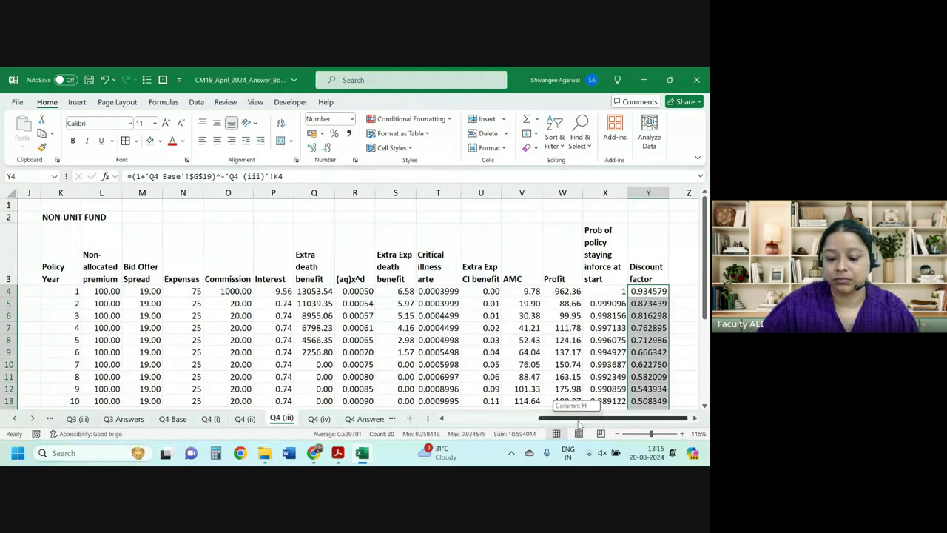
pyautogui.click(677, 254)
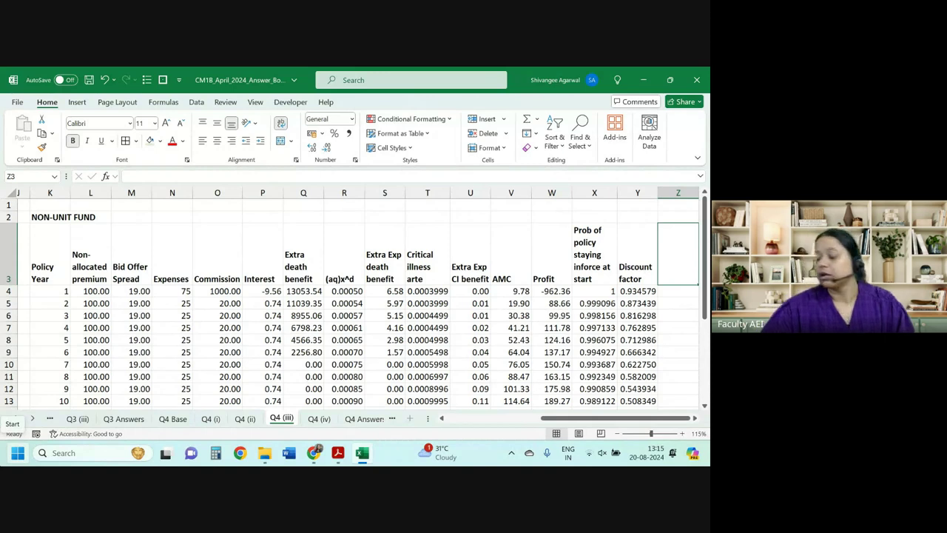
# Step: Head column Z 'Profit signature', enter =W4*X4 in Z4 and fill it down the column
pyautogui.write('Profi')
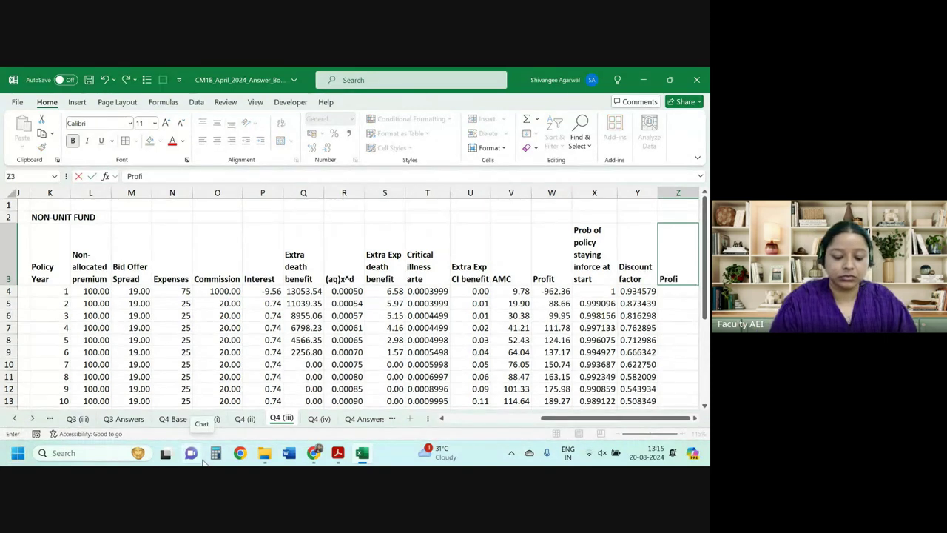
pyautogui.write('t signature')
pyautogui.press('Return')
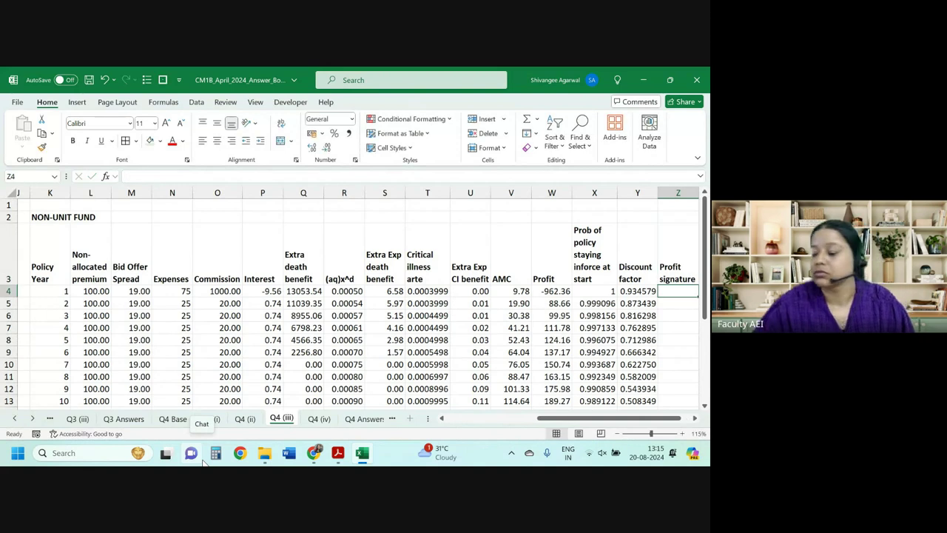
pyautogui.write('=')
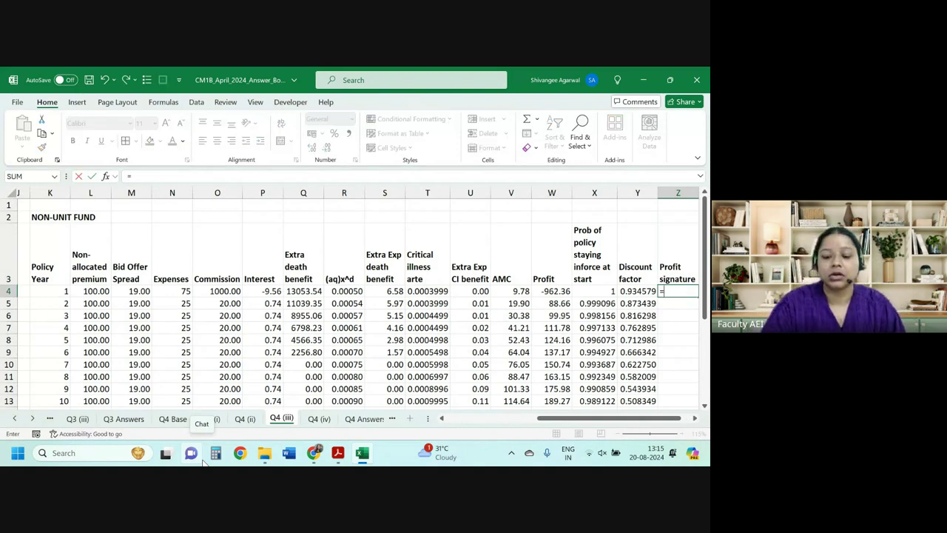
pyautogui.click(556, 293)
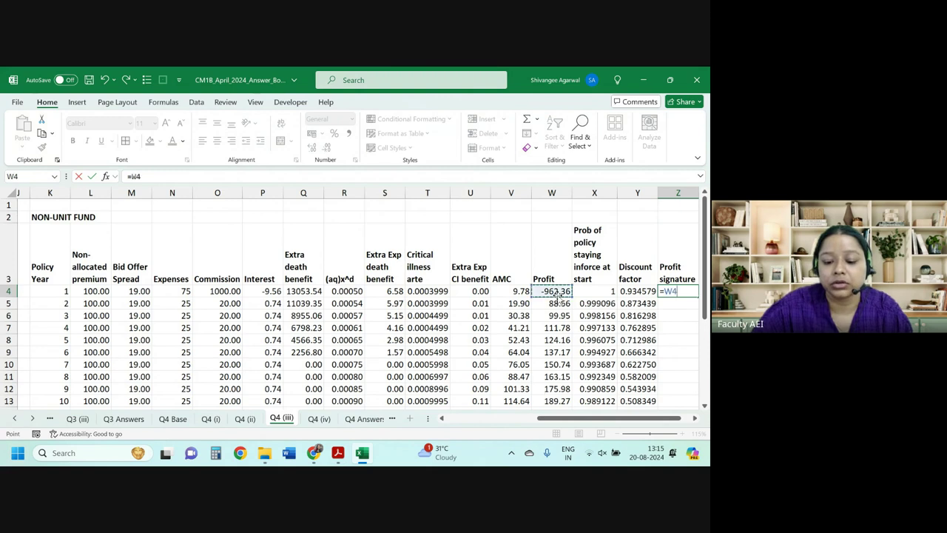
pyautogui.write('*')
pyautogui.click(599, 291)
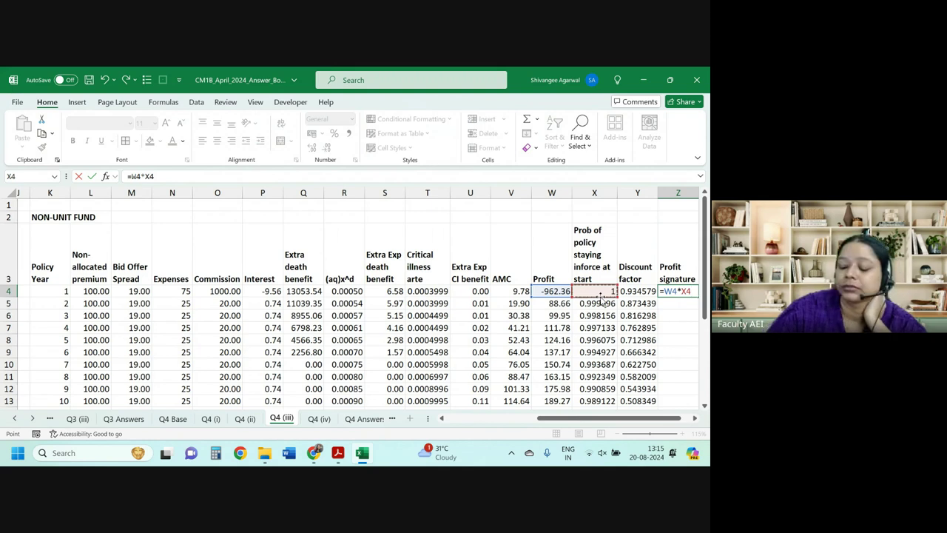
pyautogui.press('Return')
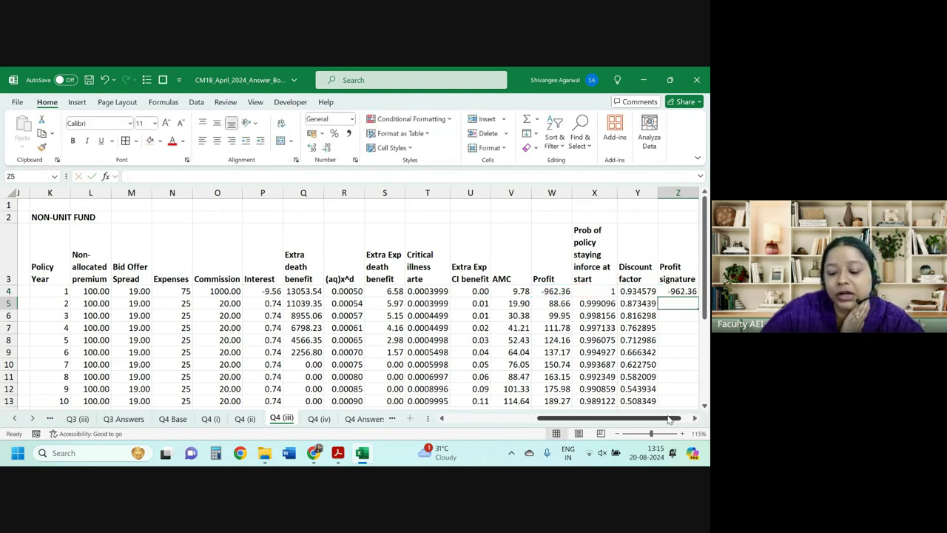
pyautogui.moveTo(675, 419); pyautogui.dragTo(687, 419)
pyautogui.click(645, 293)
pyautogui.doubleClick(658, 297)
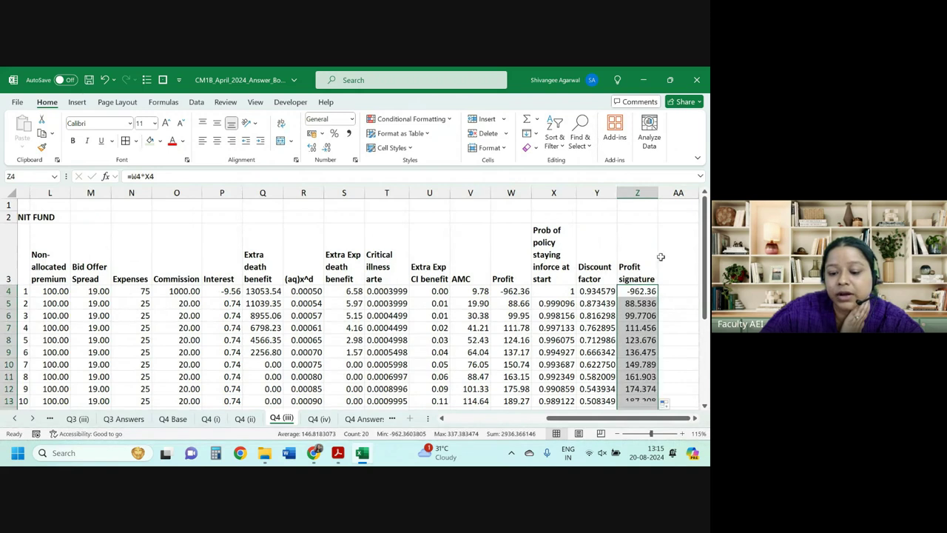
pyautogui.click(662, 269)
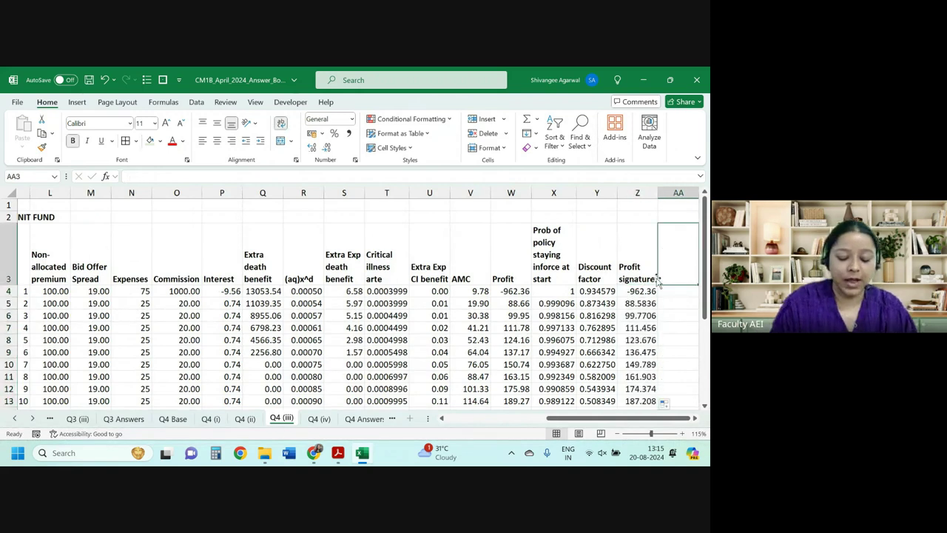
# Step: Head column AA 'NPV', enter =Z4*Y4, fill it down and show two decimals
pyautogui.write('NPV')
pyautogui.press('Return')
pyautogui.write('=')
pyautogui.press('Left')
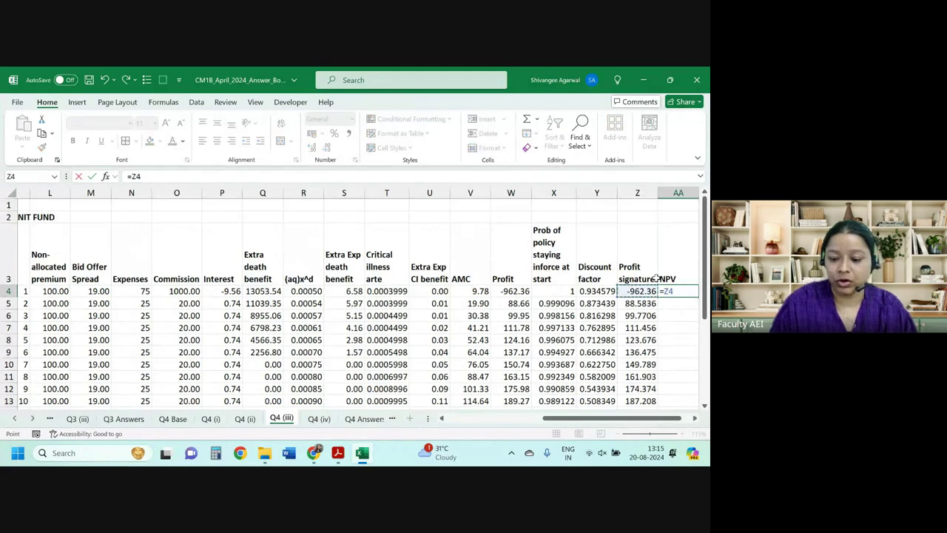
pyautogui.write('*')
pyautogui.press('Left')
pyautogui.press('Left')
pyautogui.press('Return')
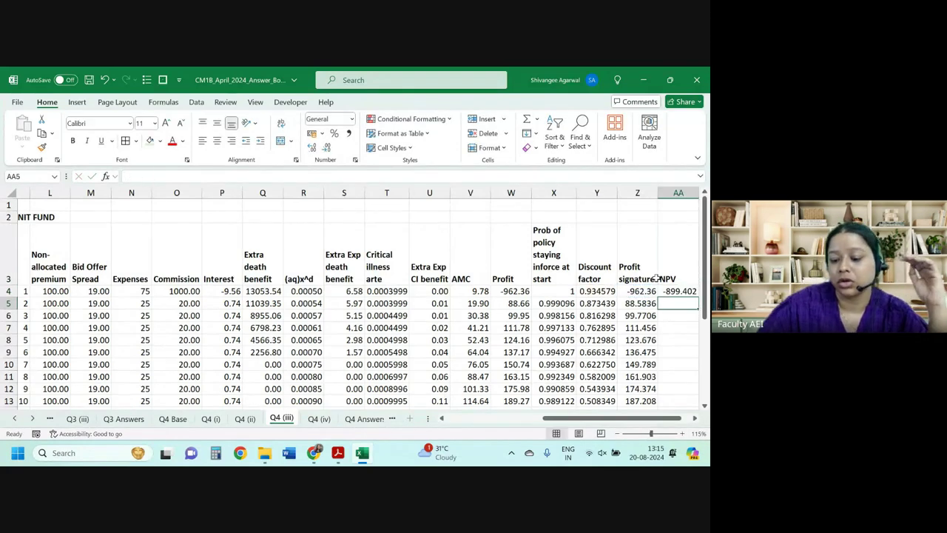
pyautogui.click(696, 288)
pyautogui.doubleClick(698, 296)
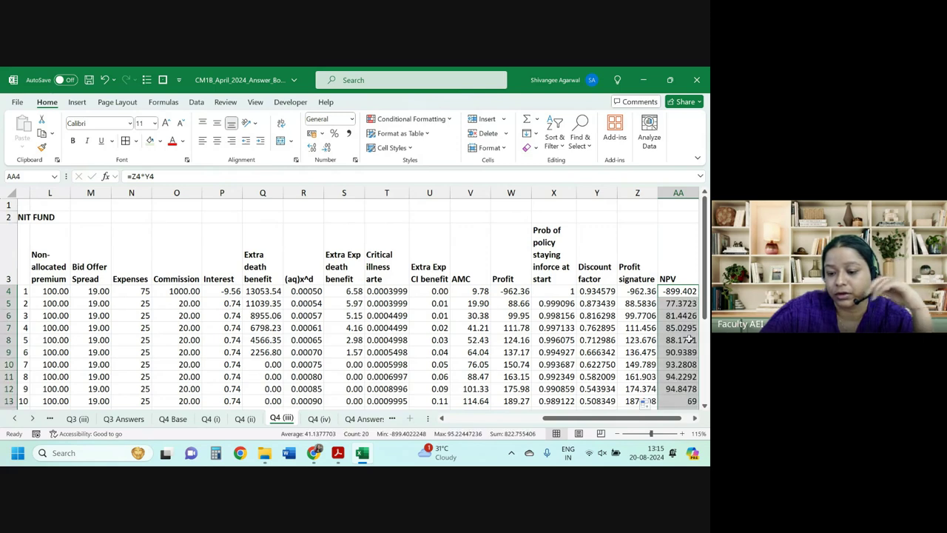
pyautogui.click(327, 148)
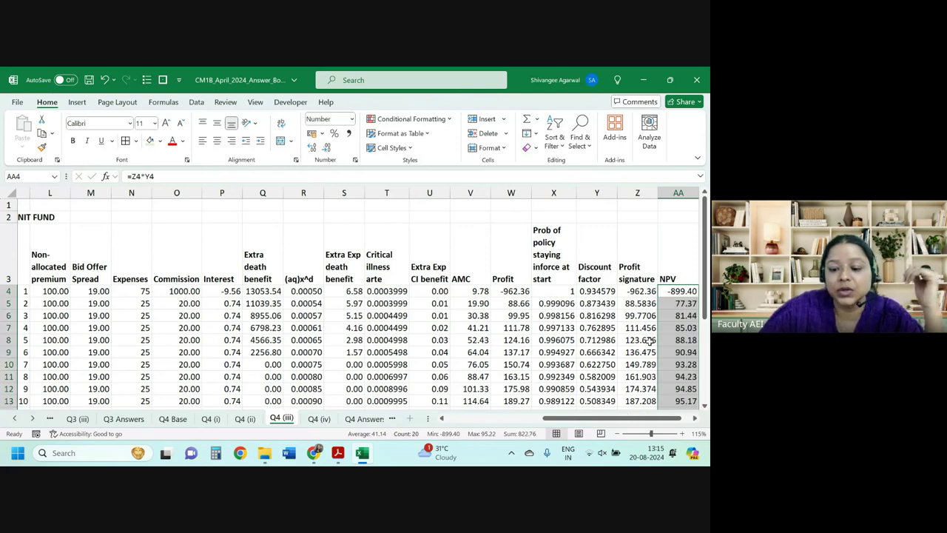
# Step: Total the NPV column with =SUM(AA4:AA23) in AA25, giving 822.76
pyautogui.hscroll(1, 613, 428)
pyautogui.scroll(-4, 648, 351)
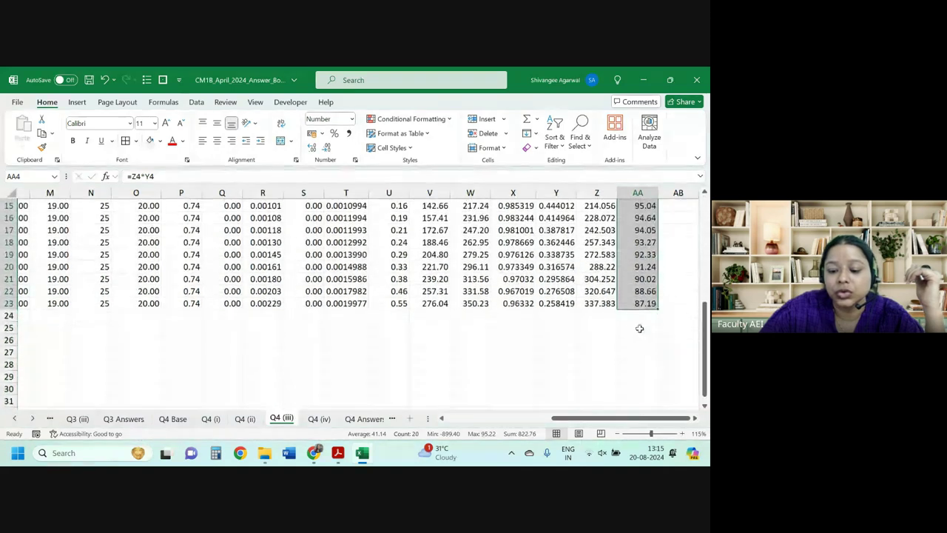
pyautogui.click(638, 326)
pyautogui.write('=sum(')
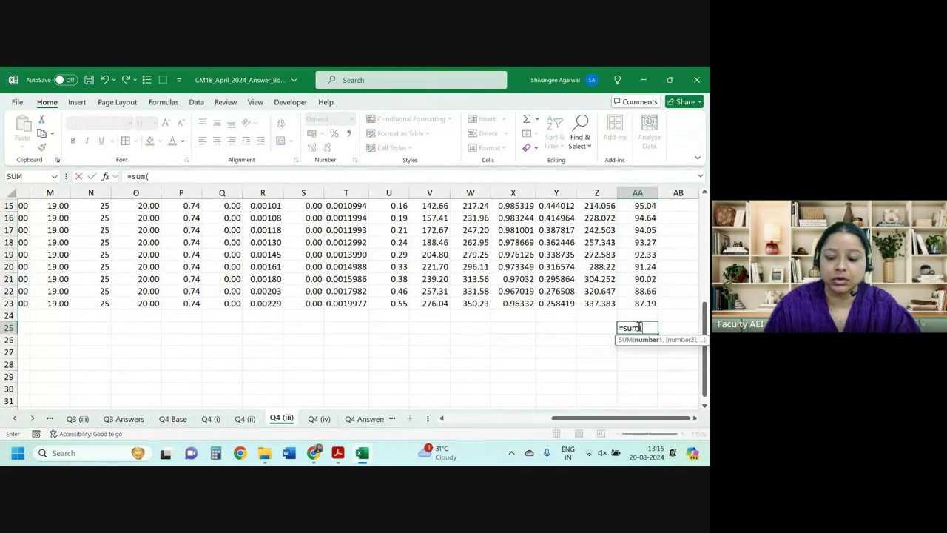
pyautogui.press('Up')
pyautogui.press('Up')
pyautogui.hotkey('ctrl', 'shift', 'Up')
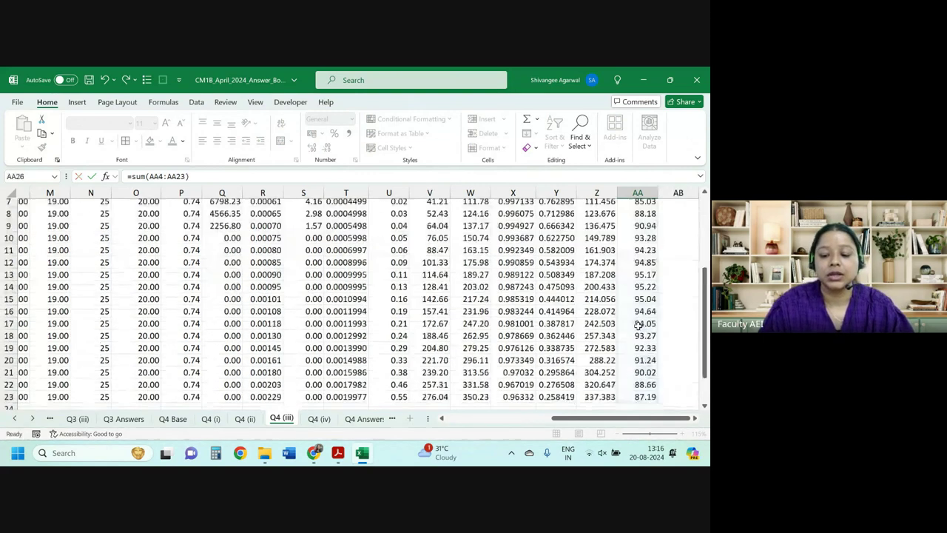
pyautogui.press('Return')
pyautogui.click(638, 388)
pyautogui.scroll(-1, 638, 385)
pyautogui.click(638, 374)
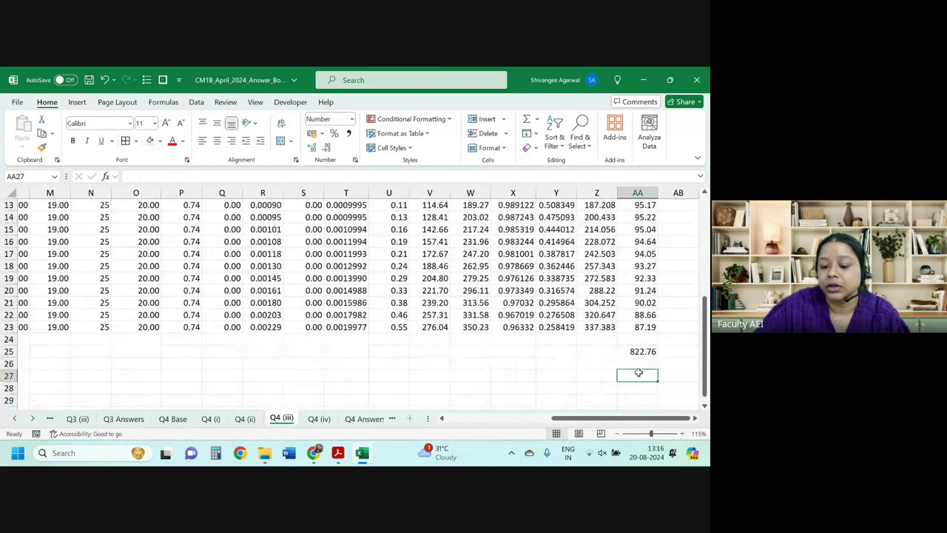
pyautogui.scroll(-1, 640, 372)
pyautogui.click(601, 340)
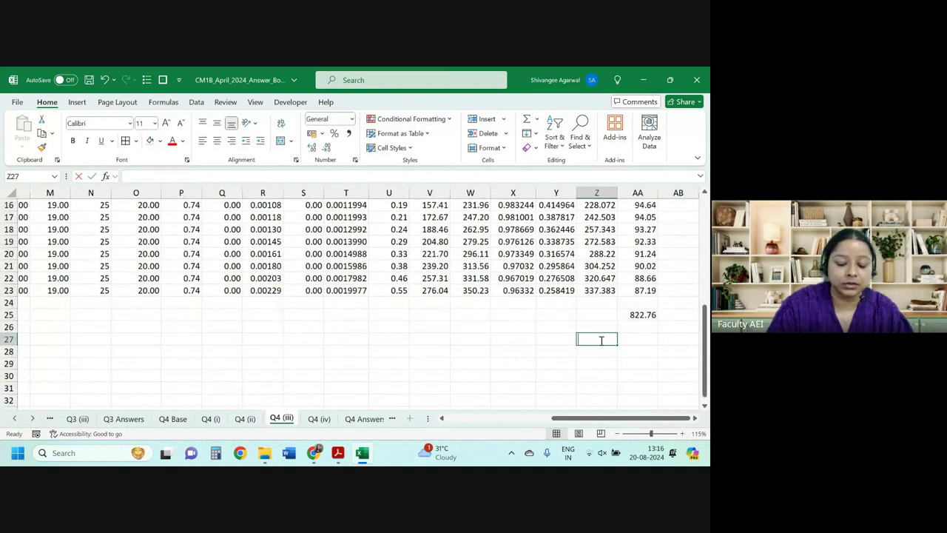
# Step: Label Z27 'PC' and enter =10%*'Q4 Base'!G7 in AA27, checking the question's 10% premium wording
pyautogui.write('PC')
pyautogui.press('Tab')
pyautogui.write('=')
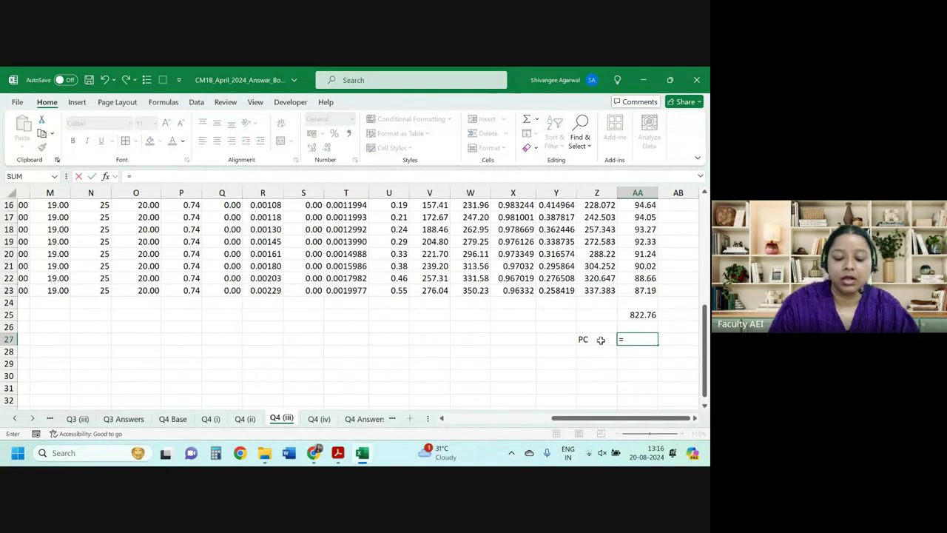
pyautogui.hotkey('alt', 'Tab')
pyautogui.moveTo(213, 240); pyautogui.dragTo(370, 239)
pyautogui.hotkey('alt', 'Tab')
pyautogui.write('10')
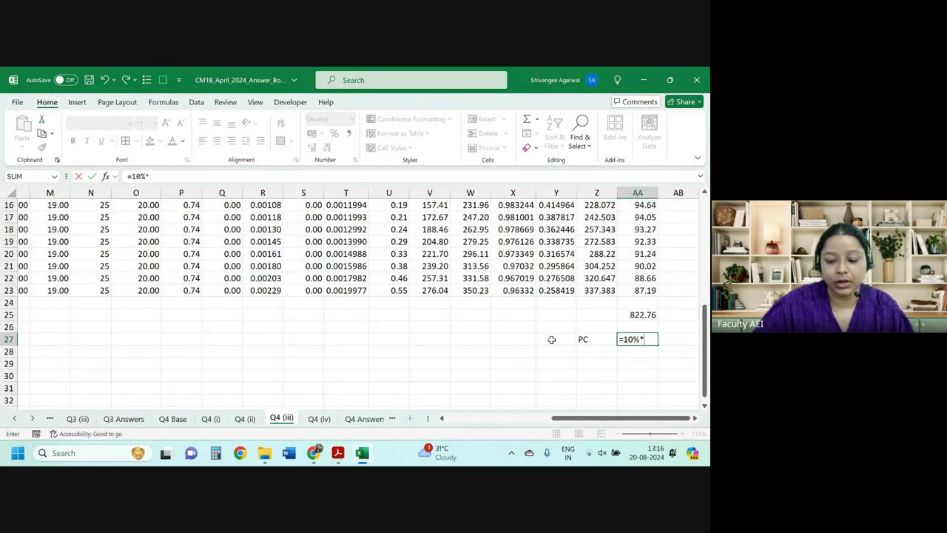
pyautogui.write('%*')
pyautogui.click(172, 419)
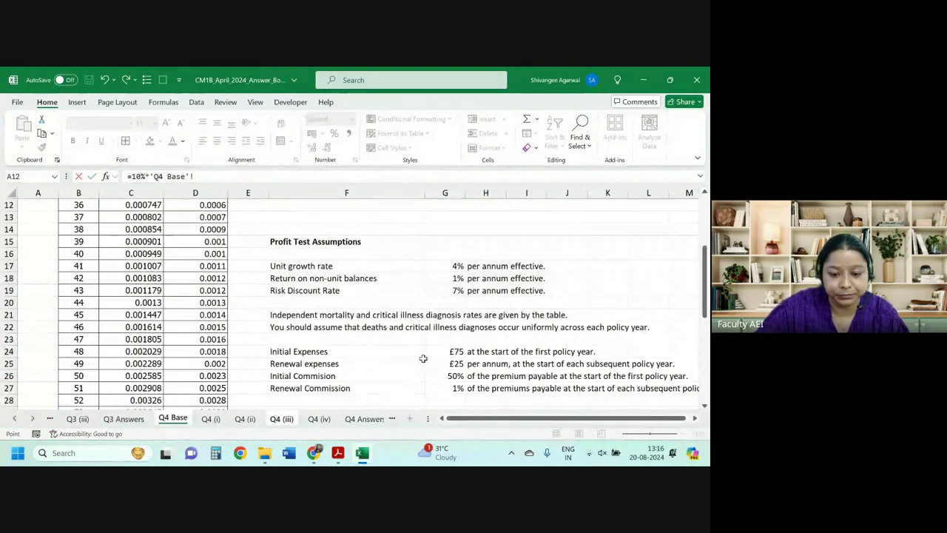
pyautogui.scroll(4, 465, 307)
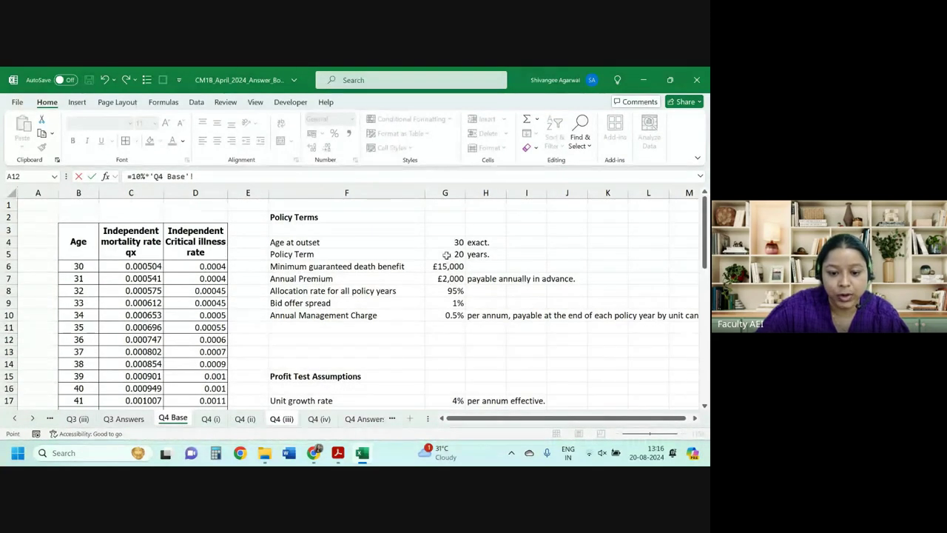
pyautogui.click(447, 278)
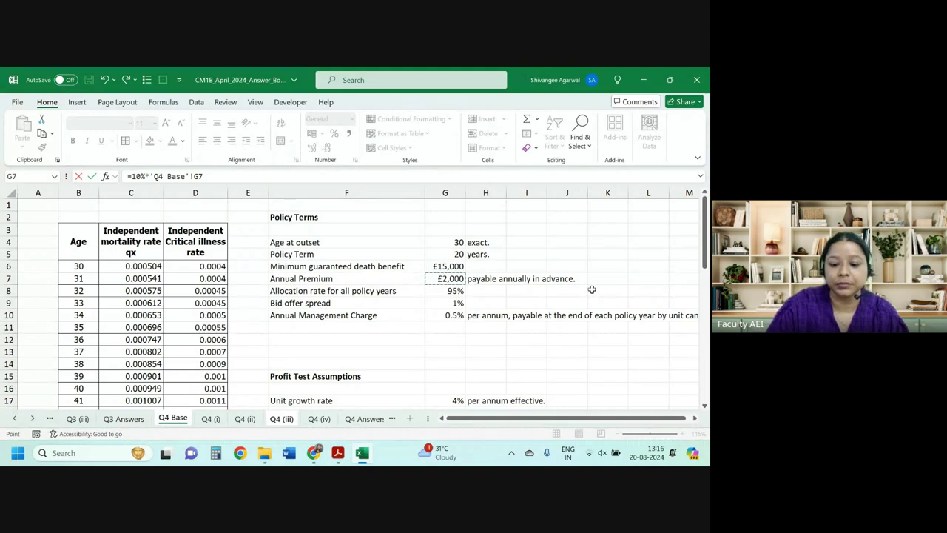
pyautogui.press('Return')
# Step: Check the 200 commission value and the total NPV formula
pyautogui.click(646, 340)
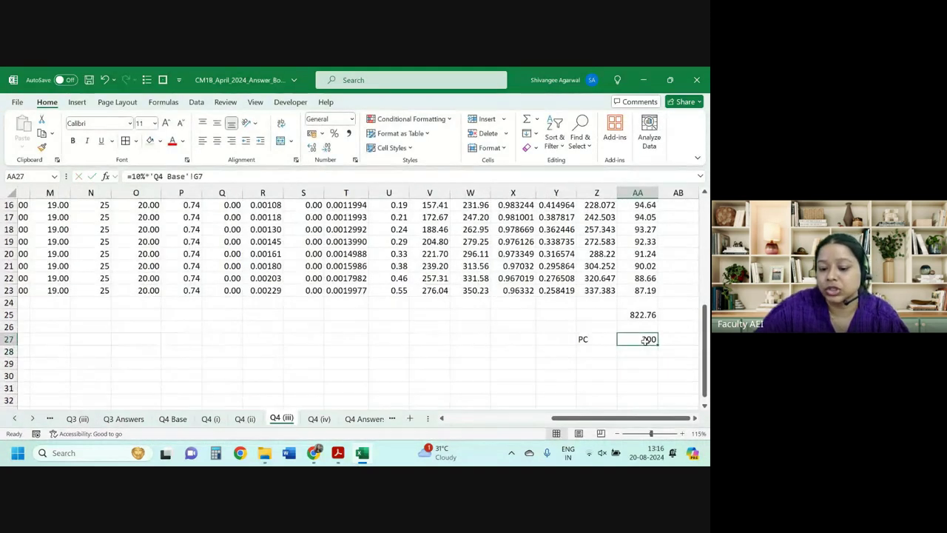
pyautogui.click(643, 315)
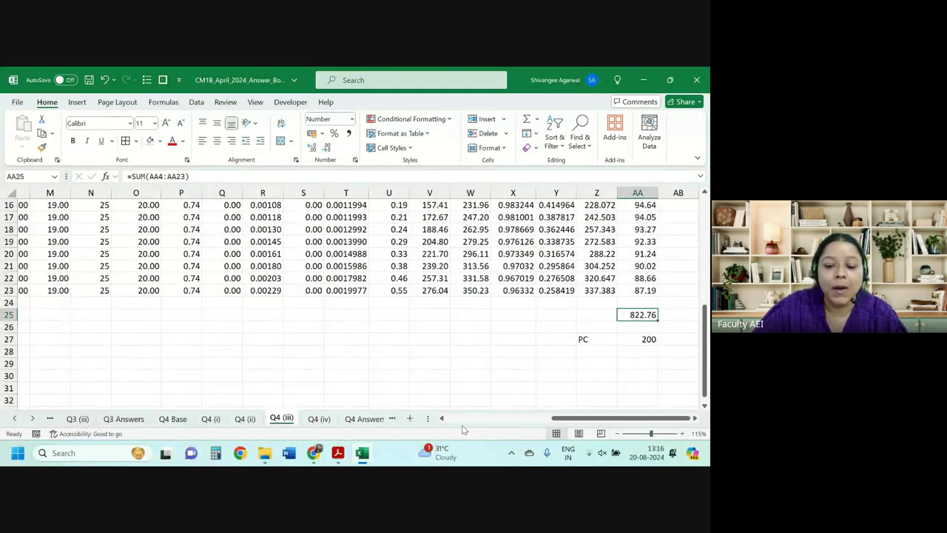
pyautogui.scroll(5, 464, 426)
pyautogui.moveTo(614, 419); pyautogui.dragTo(509, 418)
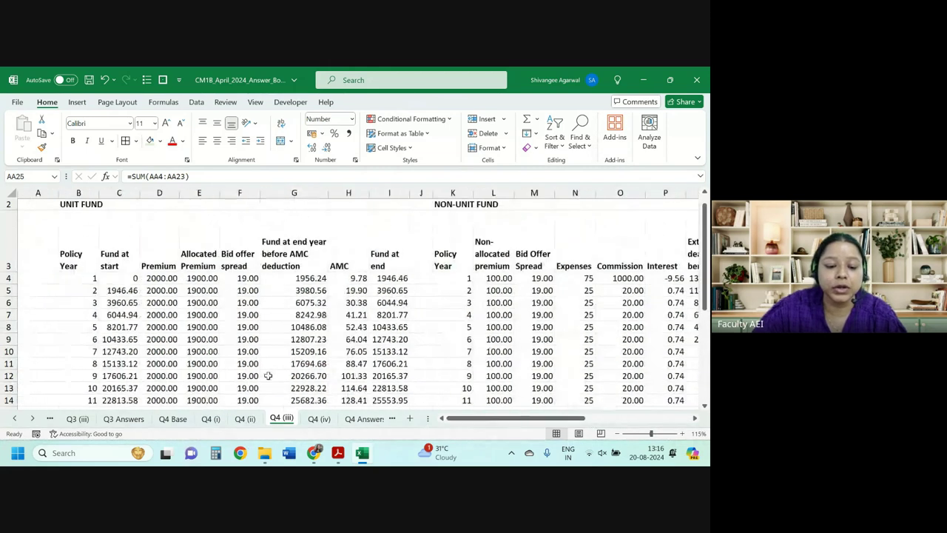
pyautogui.scroll(1, 268, 376)
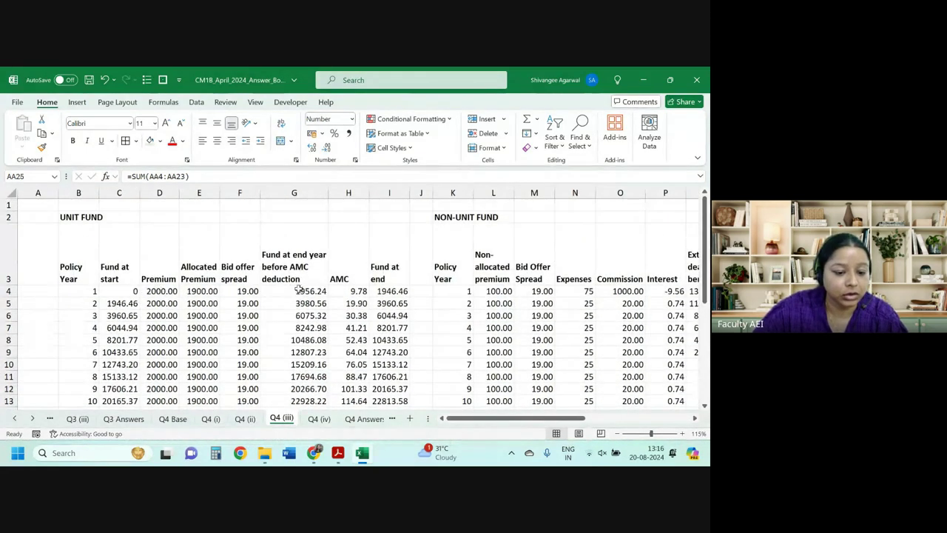
# Step: Inspect the year-1 allocated premium formula and the 95% allocation rate on Q4 Base
pyautogui.click(201, 291)
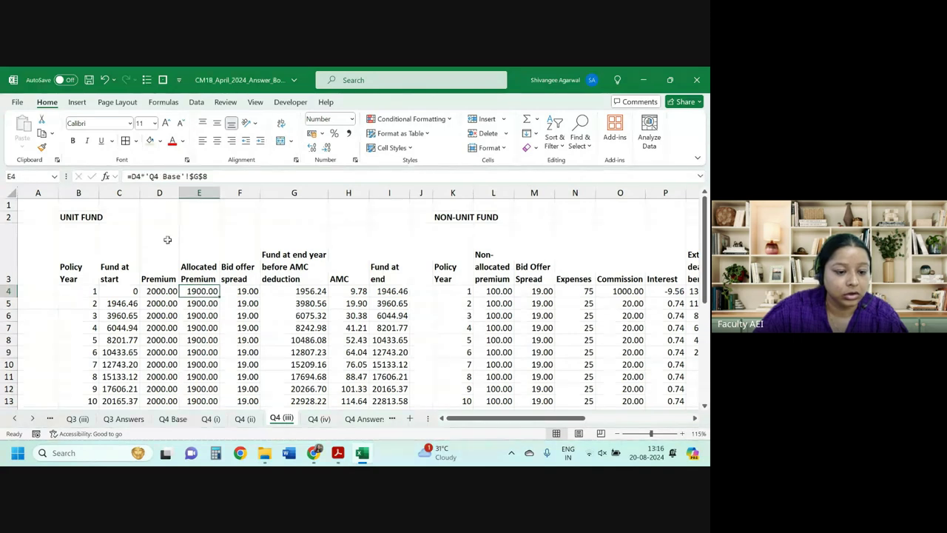
pyautogui.click(173, 419)
pyautogui.scroll(-3, 290, 337)
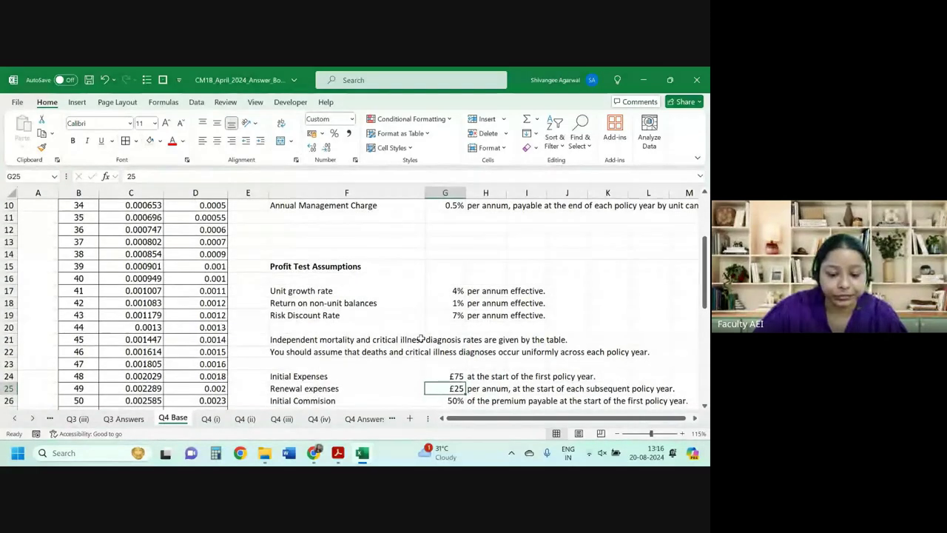
pyautogui.scroll(3, 420, 338)
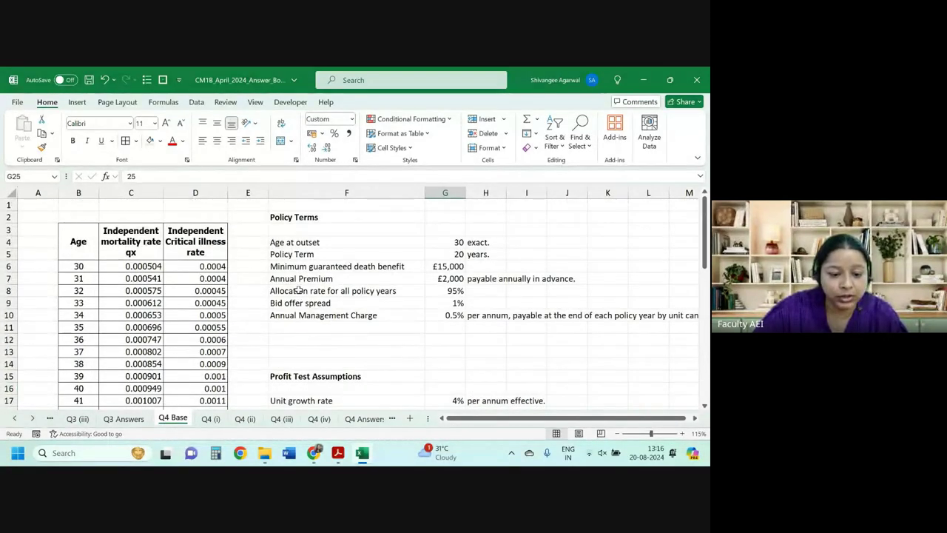
pyautogui.click(437, 291)
pyautogui.click(281, 418)
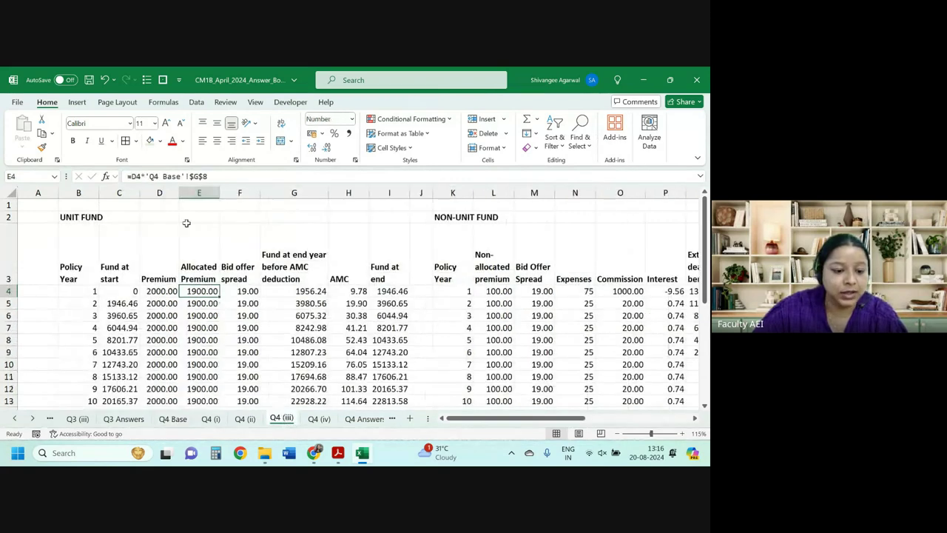
# Step: Add a 95% allocation rate input in E2 with green fill and no bold
pyautogui.click(195, 219)
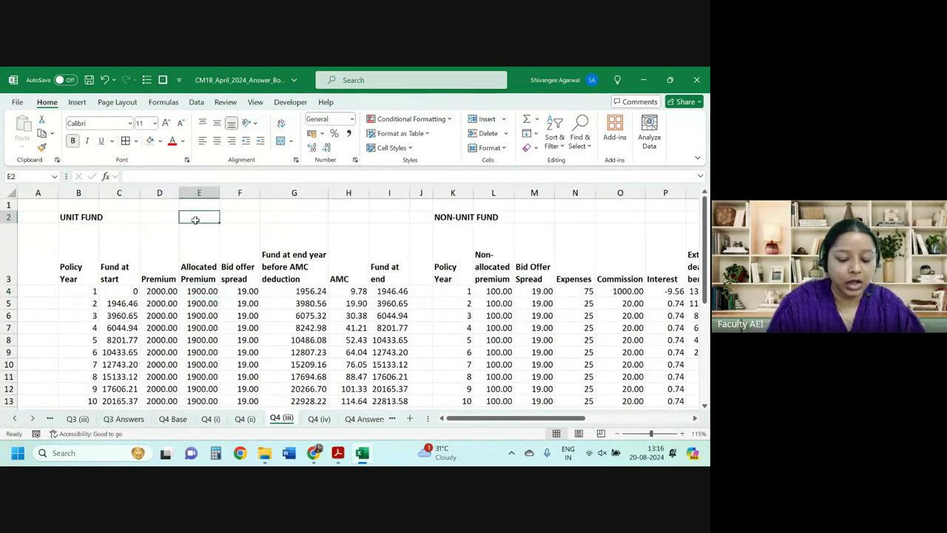
pyautogui.write('95%')
pyautogui.press('Return')
pyautogui.click(195, 220)
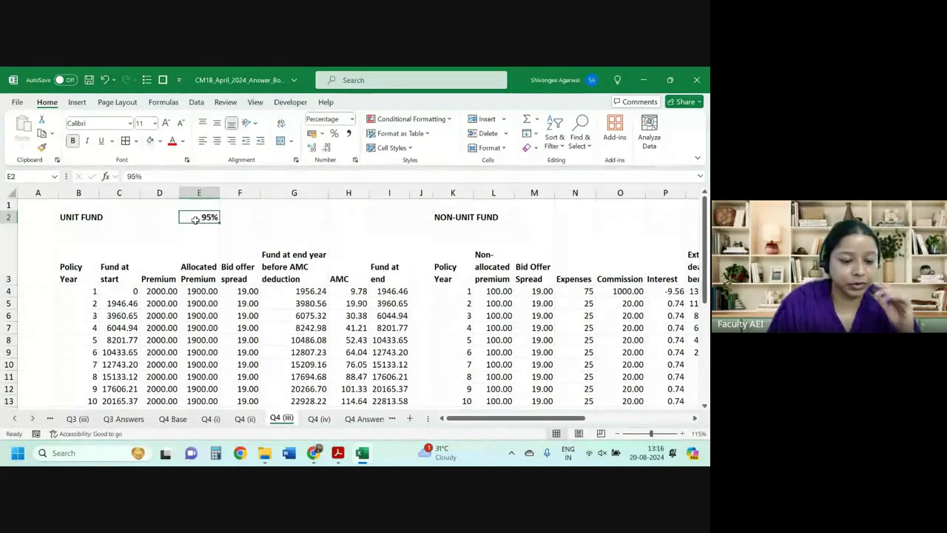
pyautogui.click(150, 141)
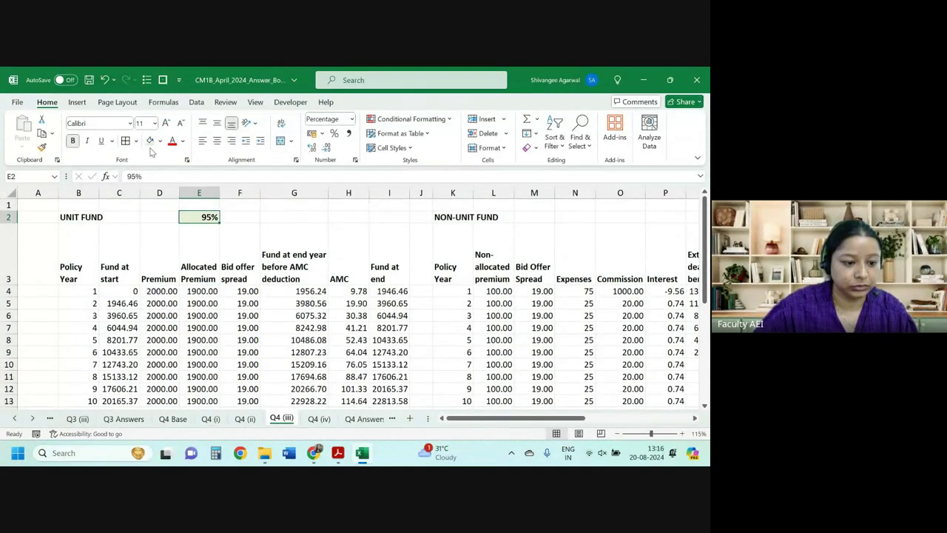
pyautogui.hotkey('ctrl', 'b')
# Step: Change the year-1 allocated premium formula to =D4*$E$2
pyautogui.click(196, 291)
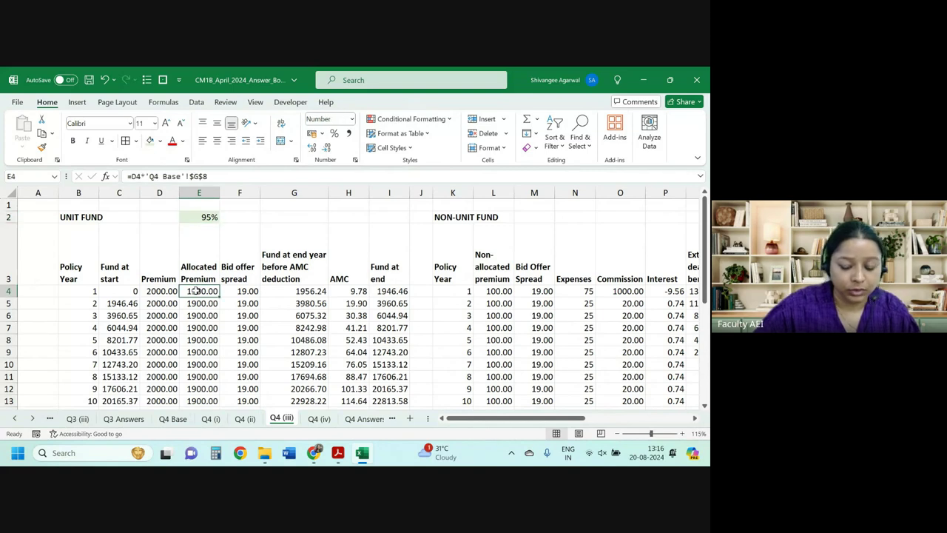
pyautogui.doubleClick(196, 291)
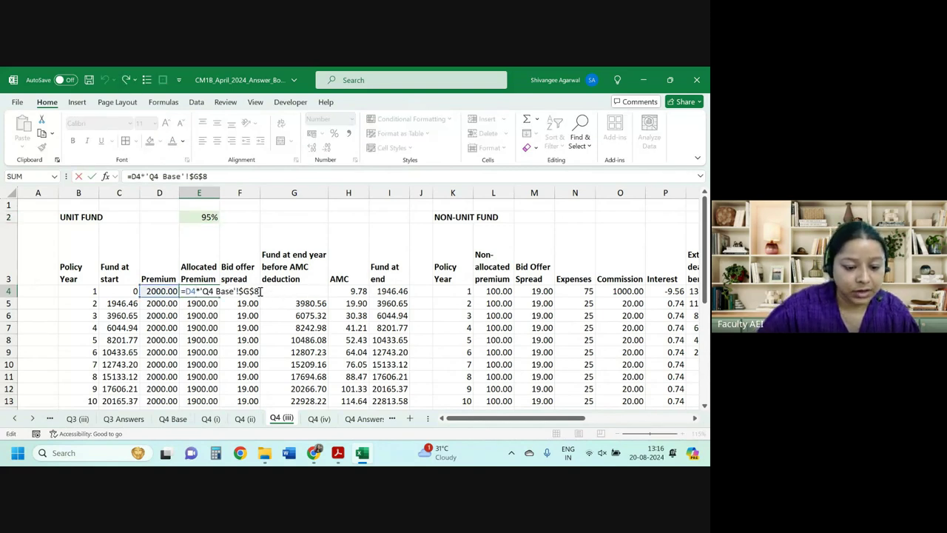
pyautogui.moveTo(260, 290); pyautogui.dragTo(198, 291)
pyautogui.press('BackSpace')
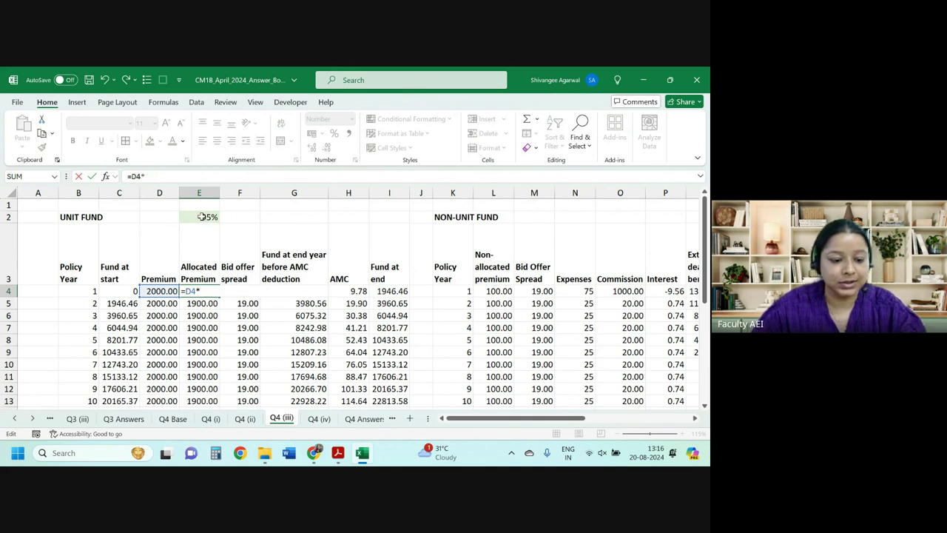
pyautogui.click(201, 217)
pyautogui.press('F4')
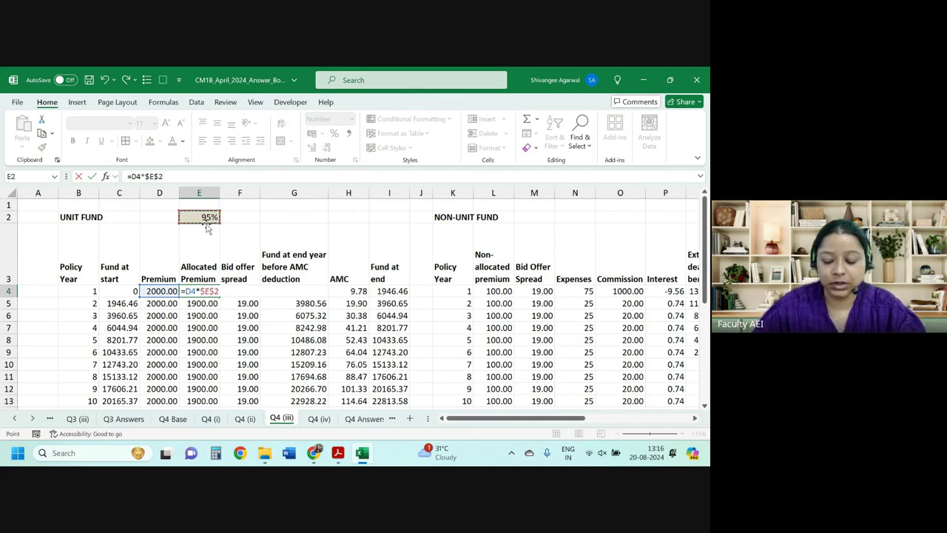
pyautogui.press('Return')
# Step: Select the allocated premiums E4:E23, all showing 1900.00
pyautogui.click(212, 294)
pyautogui.doubleClick(217, 298)
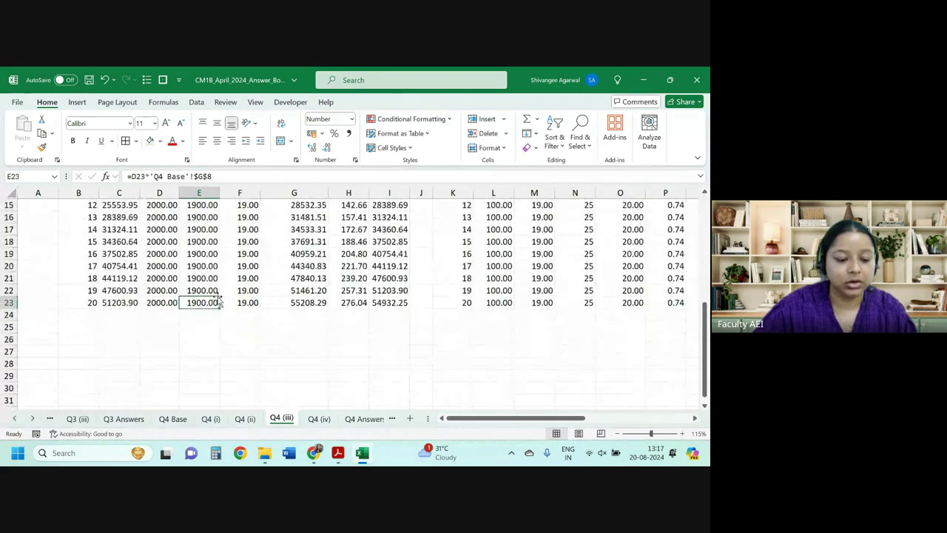
pyautogui.doubleClick(219, 295)
pyautogui.click(219, 281)
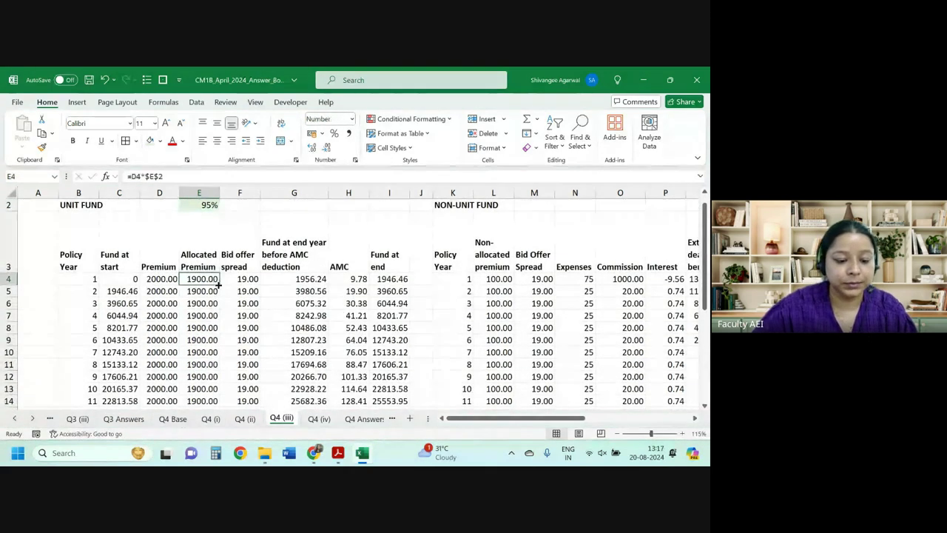
pyautogui.hotkey('ctrl', 'shift', 'Down')
pyautogui.moveTo(556, 419); pyautogui.dragTo(662, 420)
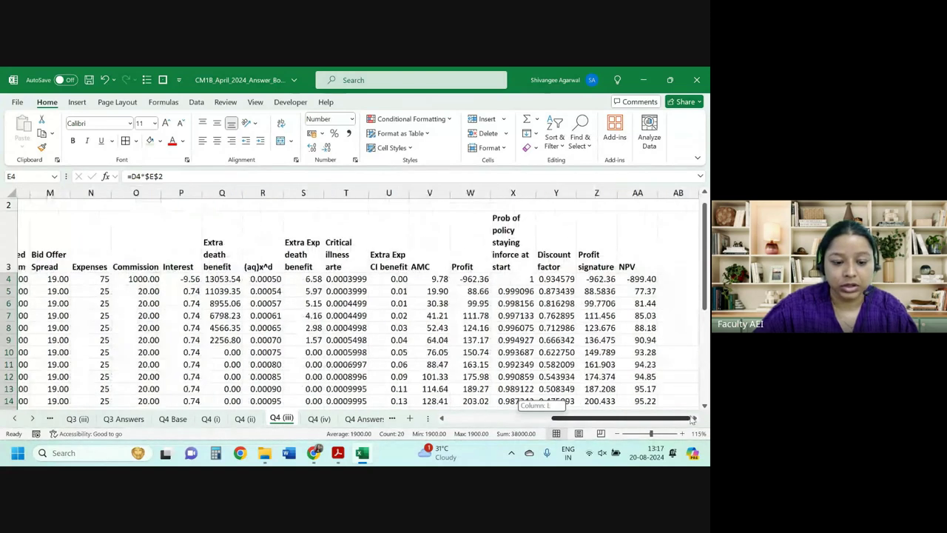
# Step: Label the 822.76 NPV sum 'Total NPV' in Z25
pyautogui.scroll(-2, 652, 347)
pyautogui.click(642, 388)
pyautogui.scroll(-3, 646, 381)
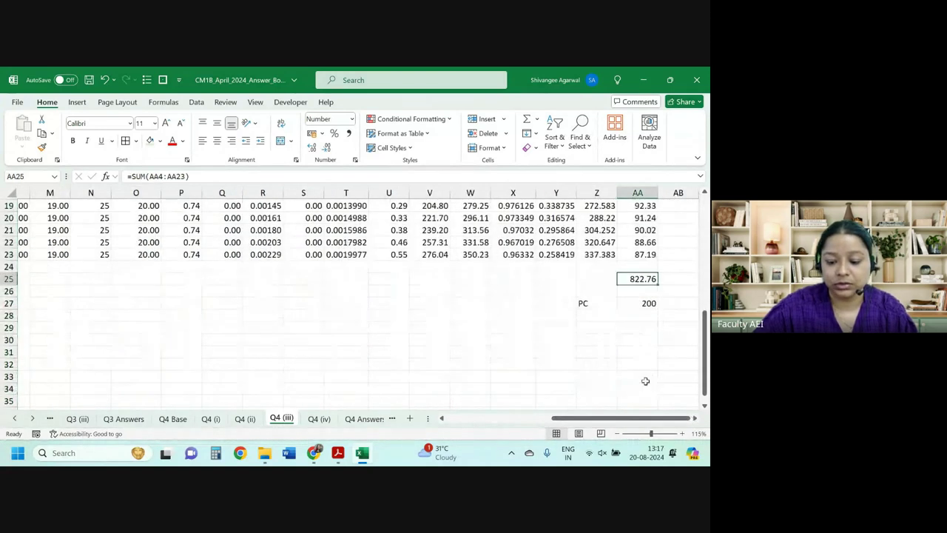
pyautogui.click(580, 279)
pyautogui.write('Total NPV')
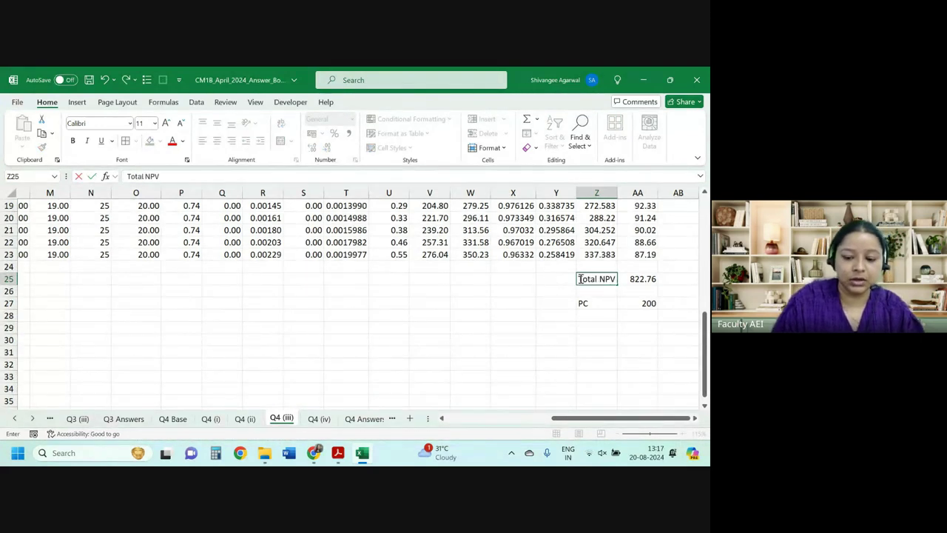
pyautogui.press('Return')
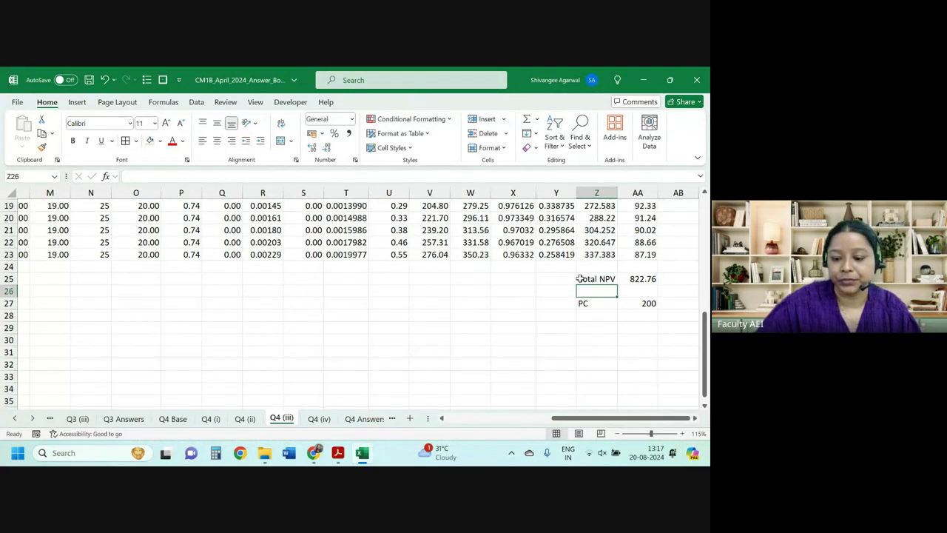
# Step: Goal Seek AA25 to 200 by changing the allocation rate in $E$2
pyautogui.click(647, 277)
pyautogui.click(196, 101)
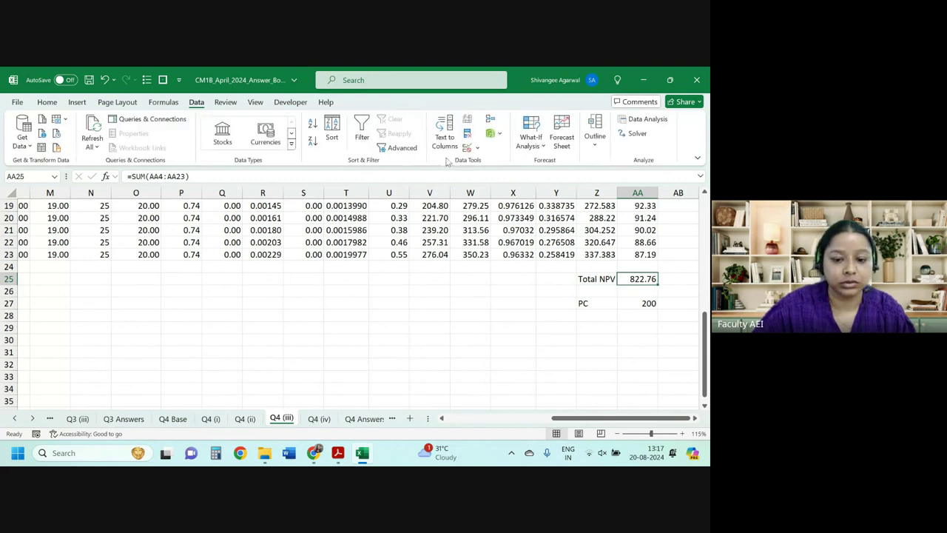
pyautogui.click(531, 137)
pyautogui.click(543, 184)
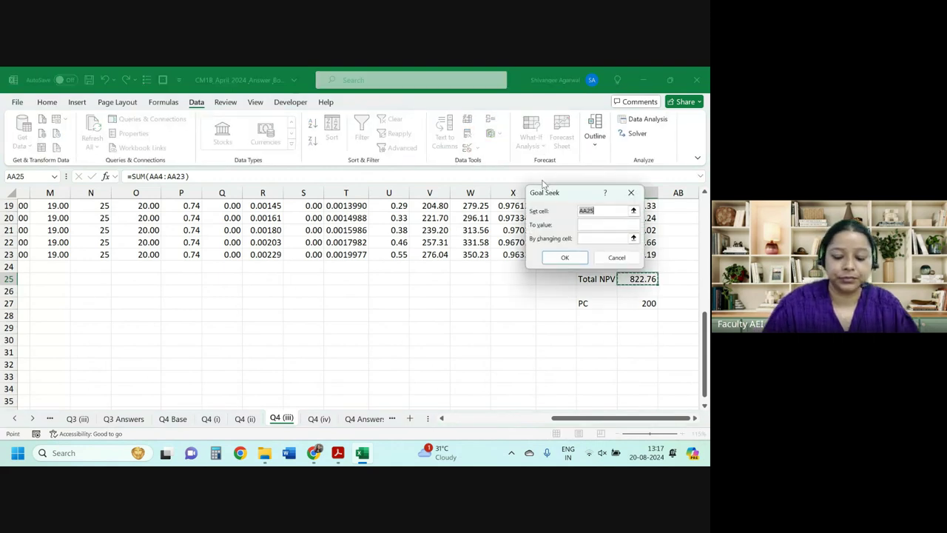
pyautogui.press('Tab')
pyautogui.write('200')
pyautogui.scroll(6, 197, 259)
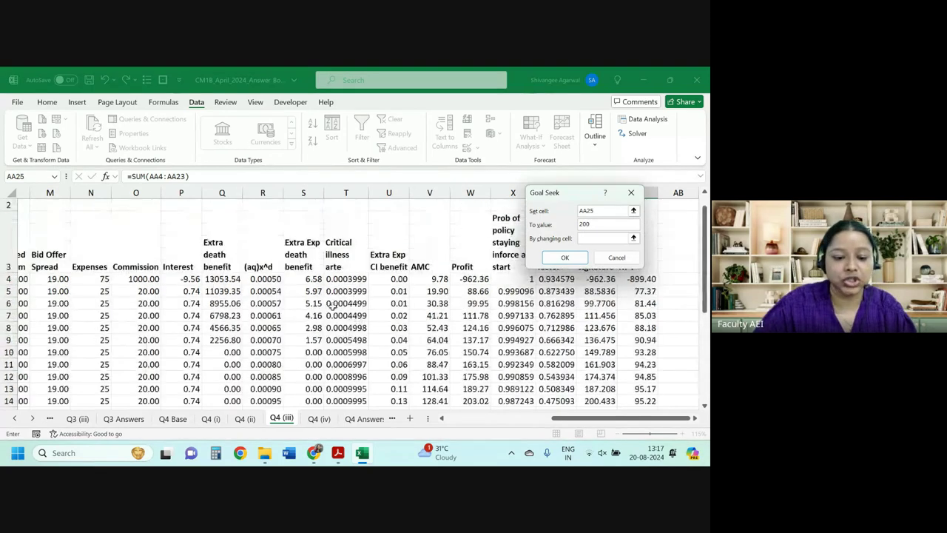
pyautogui.hscroll(-6, 198, 259)
pyautogui.click(199, 217)
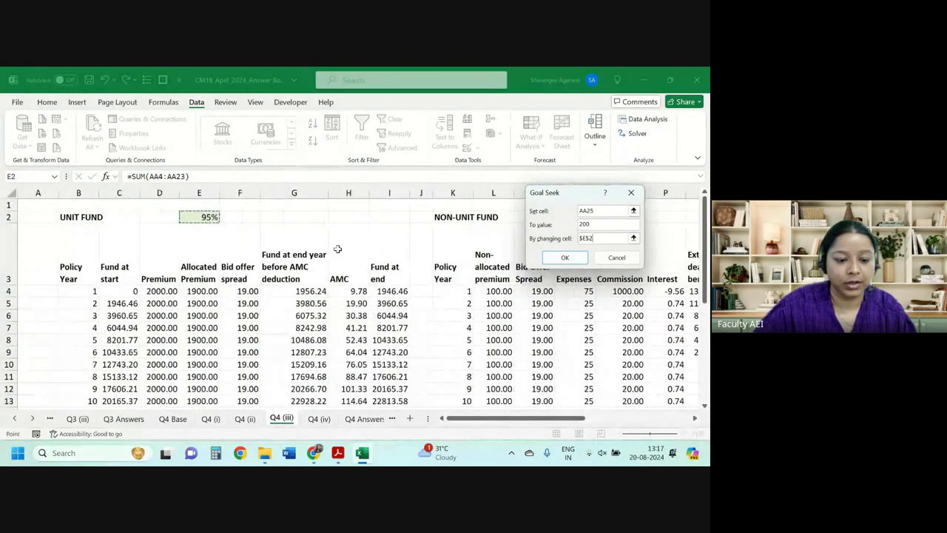
pyautogui.click(566, 259)
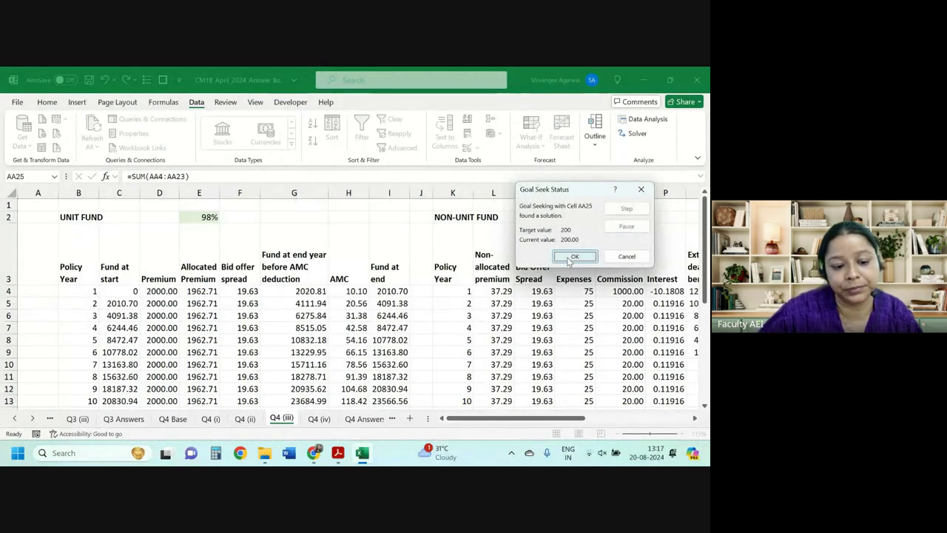
pyautogui.click(572, 257)
# Step: Show the solved allocation rate in E2 as 98.14%
pyautogui.click(173, 419)
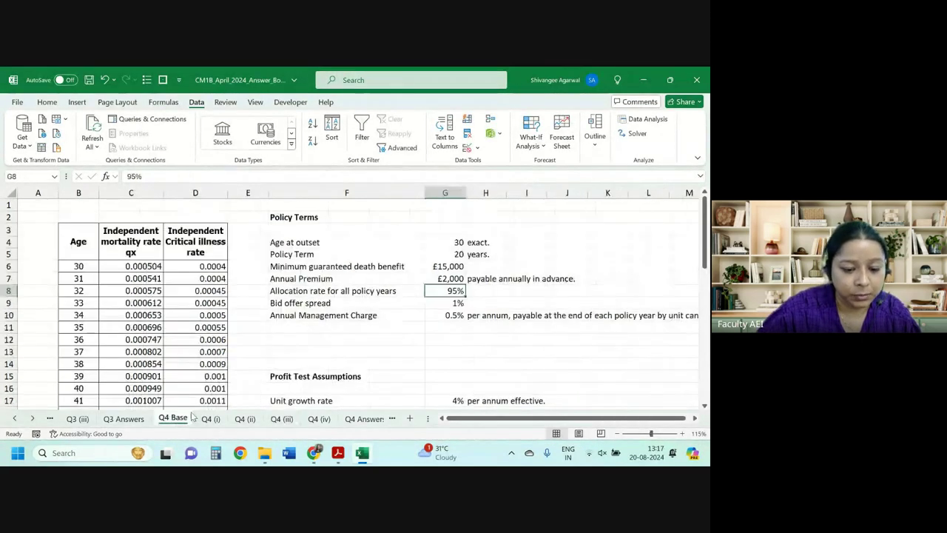
pyautogui.click(281, 419)
pyautogui.click(49, 102)
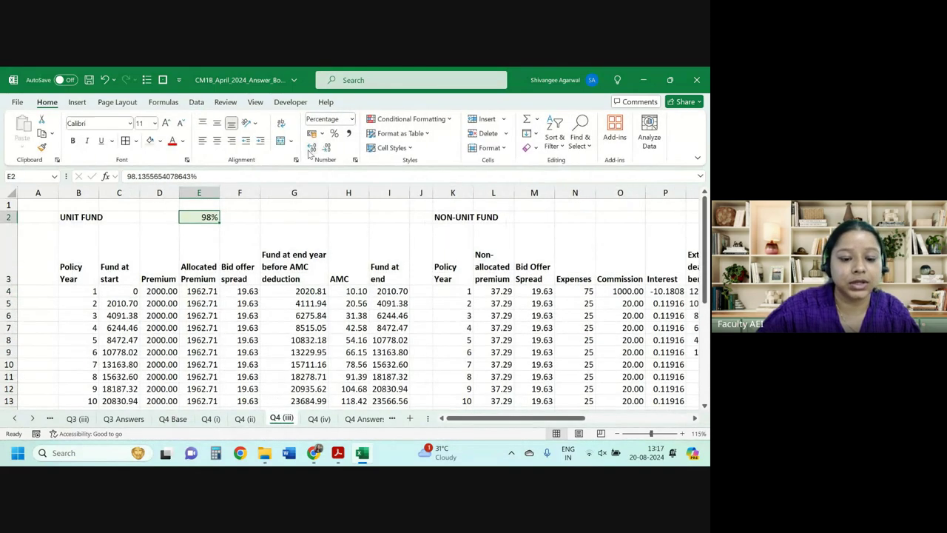
pyautogui.click(312, 148)
pyautogui.click(311, 148)
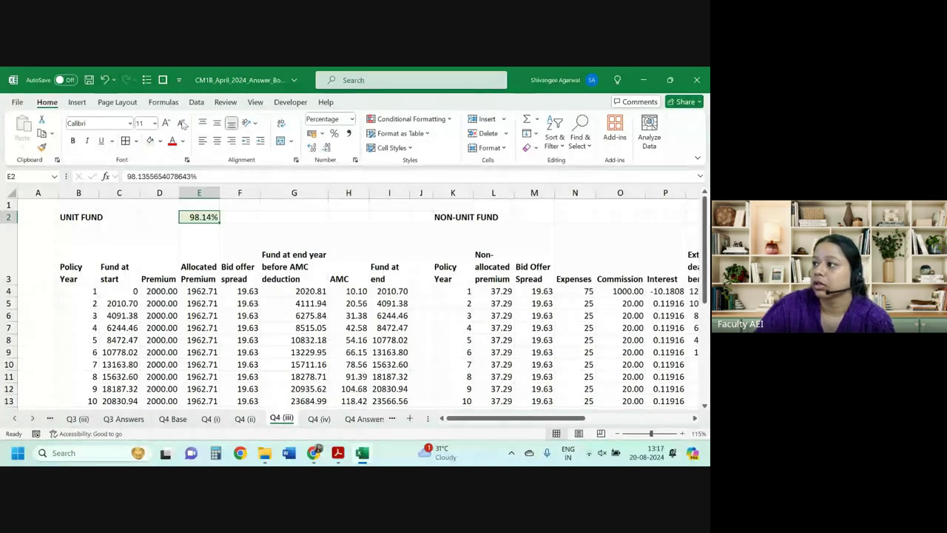
pyautogui.moveTo(601, 278); pyautogui.dragTo(577, 279)
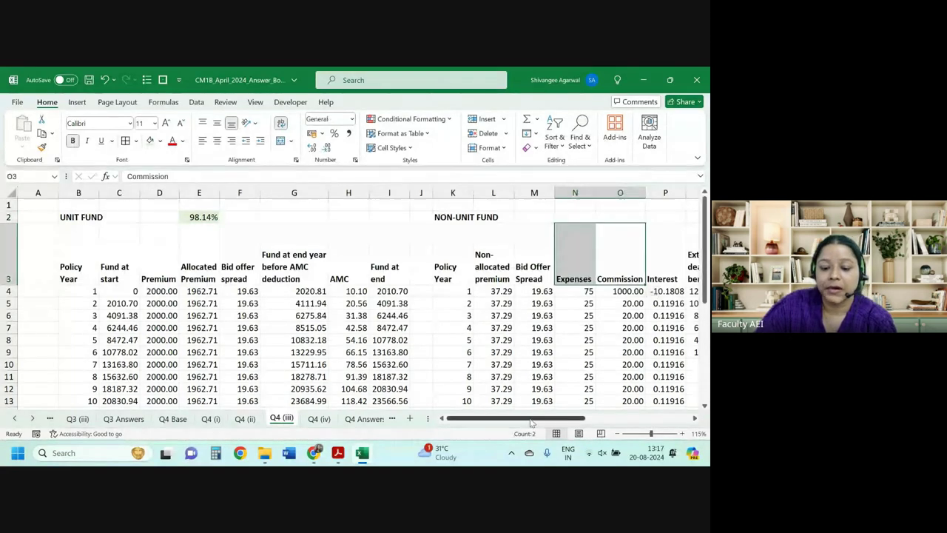
# Step: Read part (iv) of the question in the exam PDF
pyautogui.moveTo(531, 418); pyautogui.dragTo(617, 435)
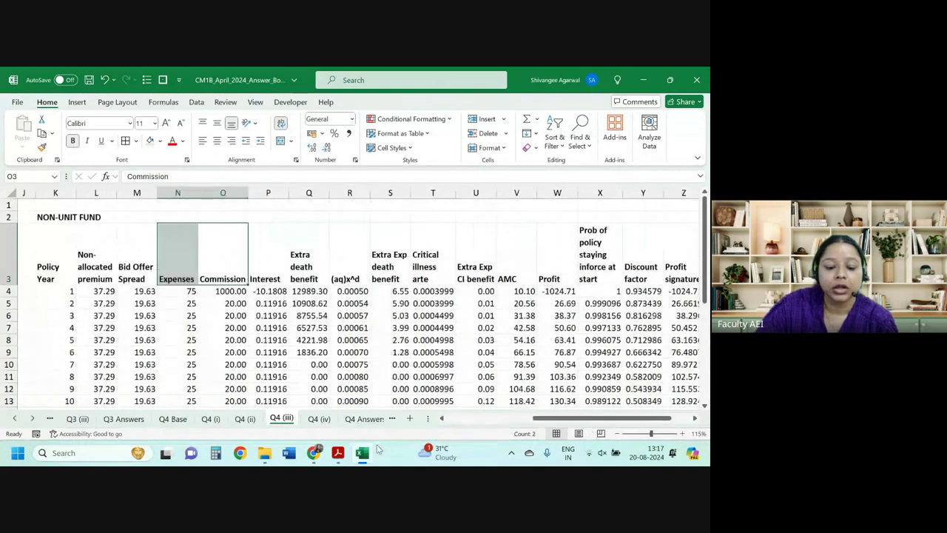
pyautogui.click(338, 453)
pyautogui.scroll(-1, 368, 359)
pyautogui.moveTo(172, 277); pyautogui.dragTo(413, 278)
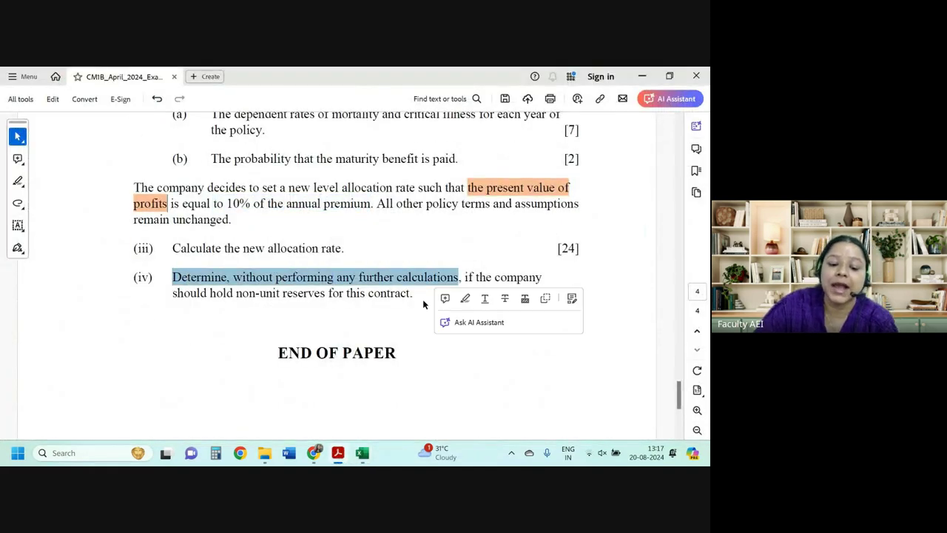
pyautogui.click(364, 455)
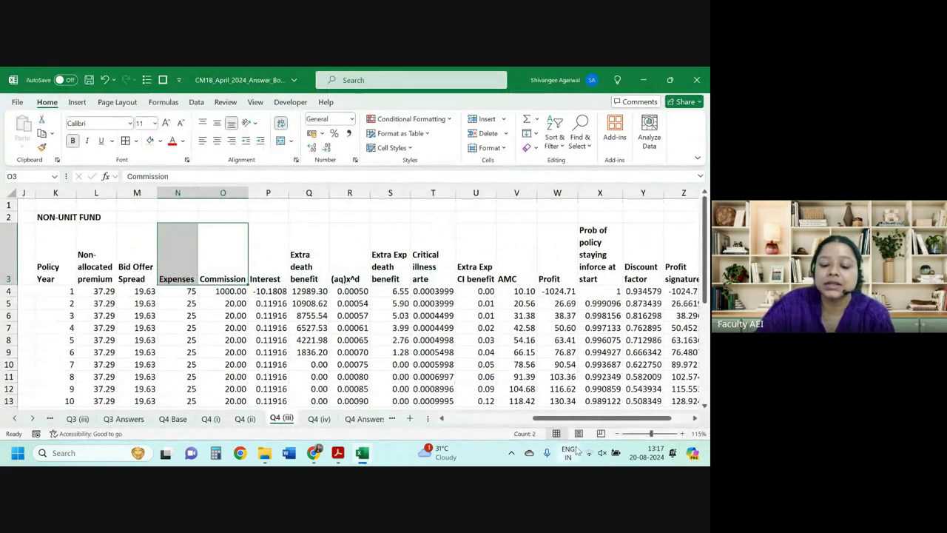
# Step: Shade the Extra Exp CI benefit column U light green, reviewing the T6 and V7 formulas
pyautogui.moveTo(564, 424); pyautogui.dragTo(584, 424)
pyautogui.click(346, 316)
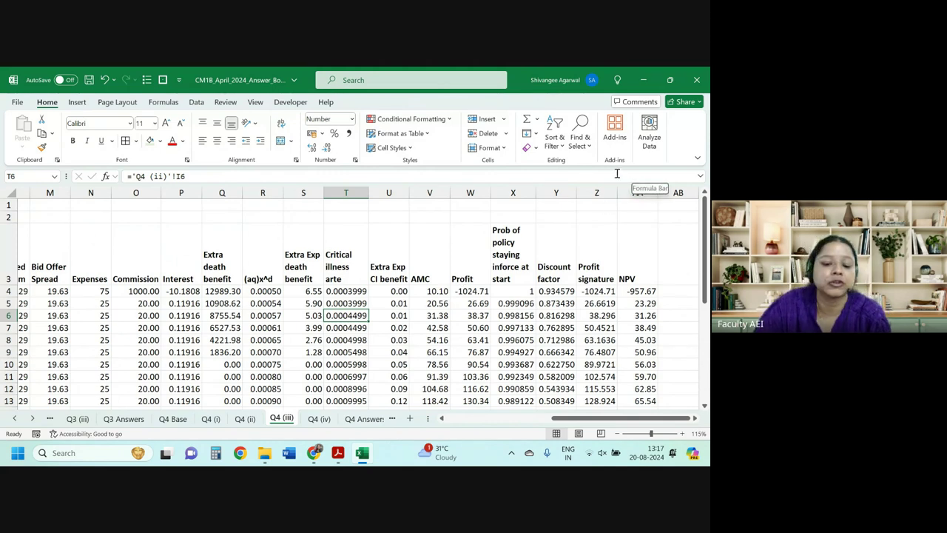
pyautogui.click(385, 192)
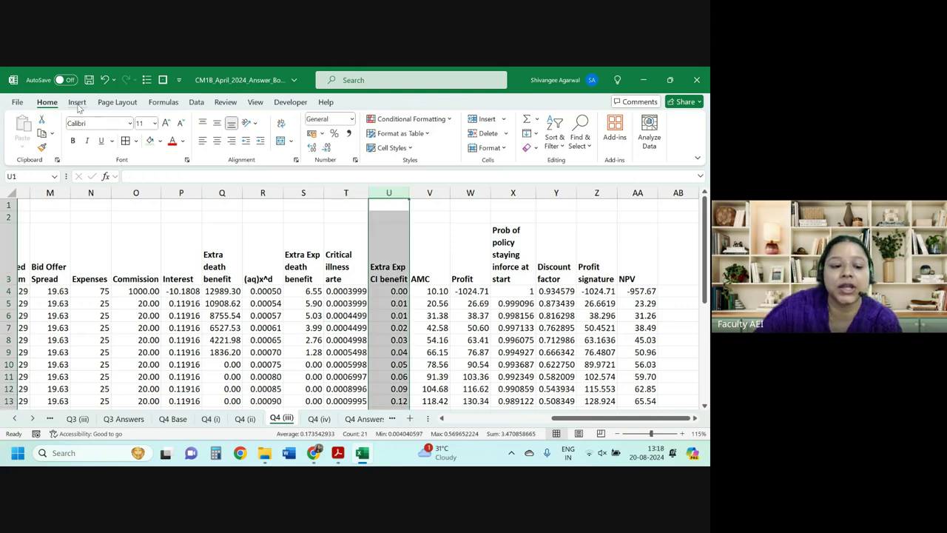
pyautogui.click(423, 333)
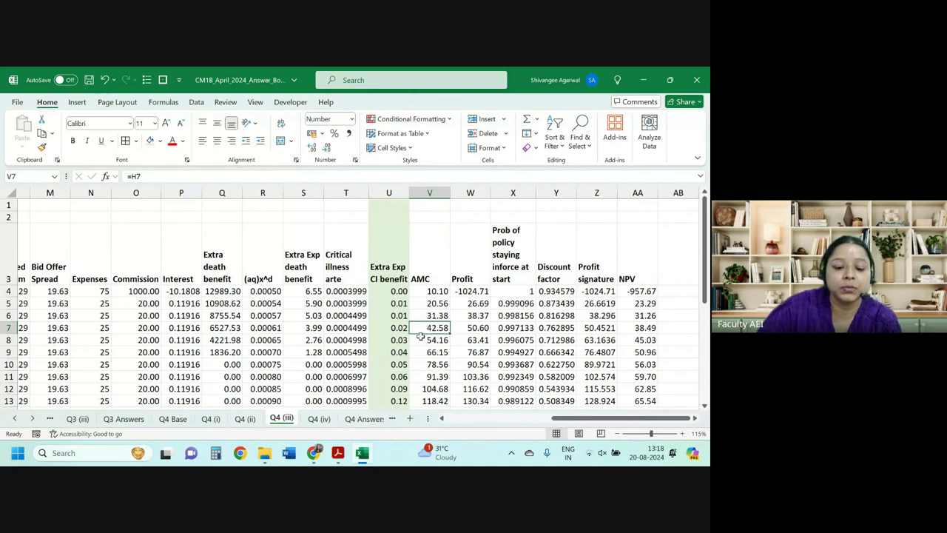
# Step: Mark part (iv)'s wording on no further calculations and non-unit reserves, then minimise the PDF
pyautogui.click(337, 453)
pyautogui.click(204, 285)
pyautogui.moveTo(244, 282); pyautogui.dragTo(400, 277)
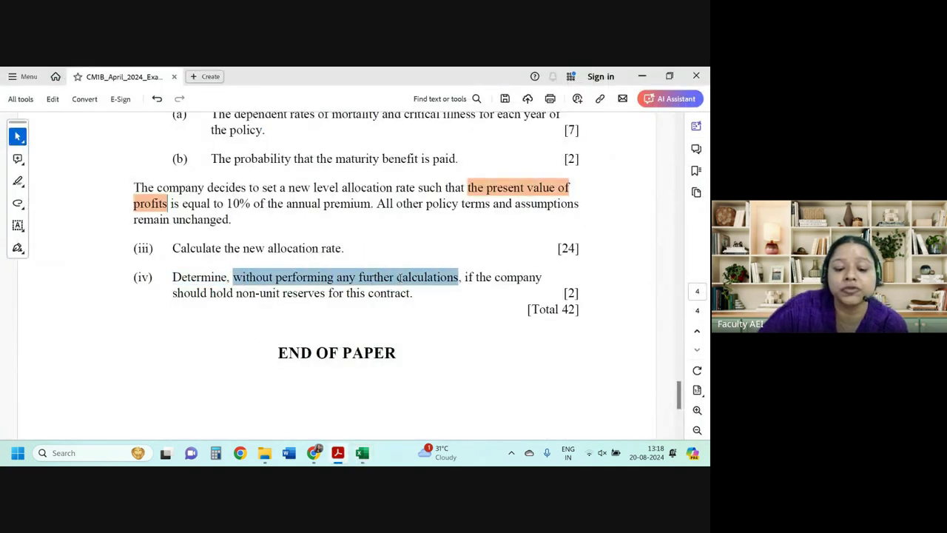
pyautogui.moveTo(495, 277); pyautogui.dragTo(521, 278)
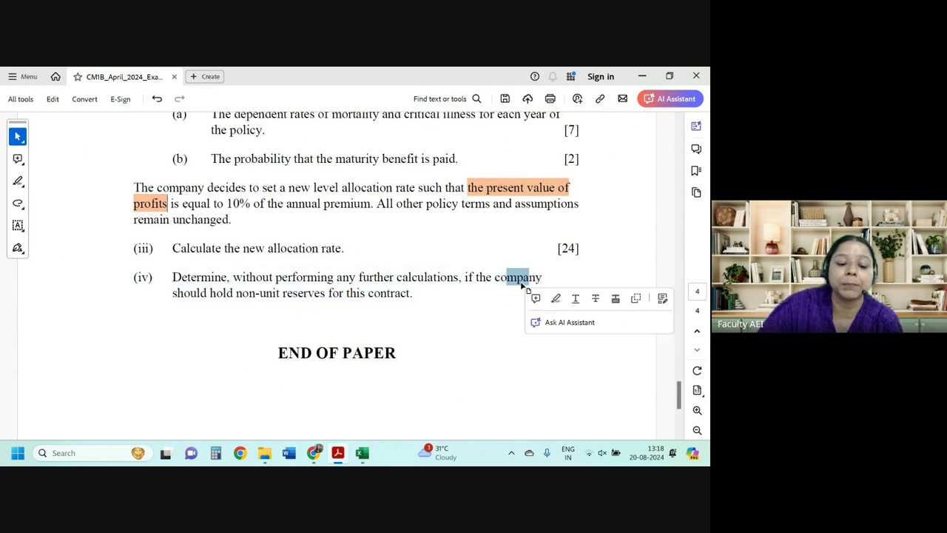
pyautogui.moveTo(173, 293); pyautogui.dragTo(413, 293)
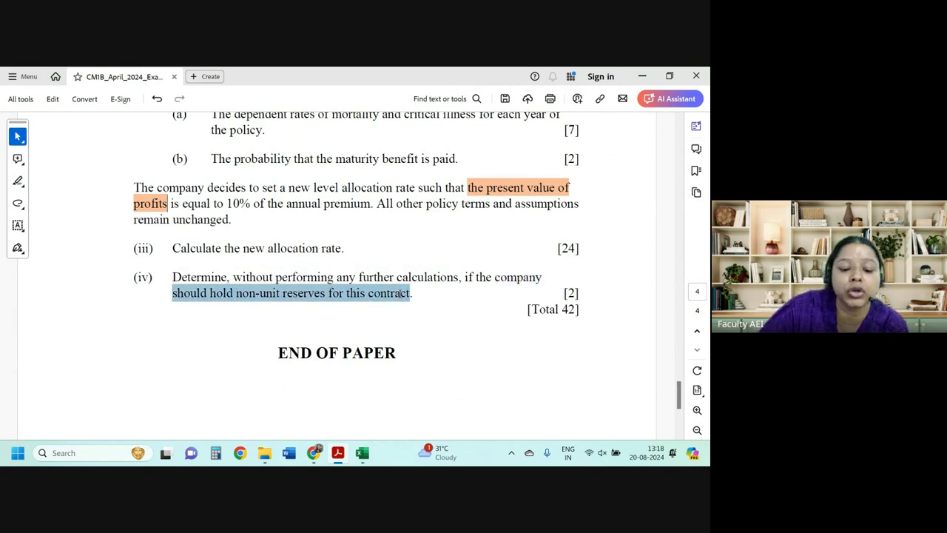
pyautogui.click(643, 77)
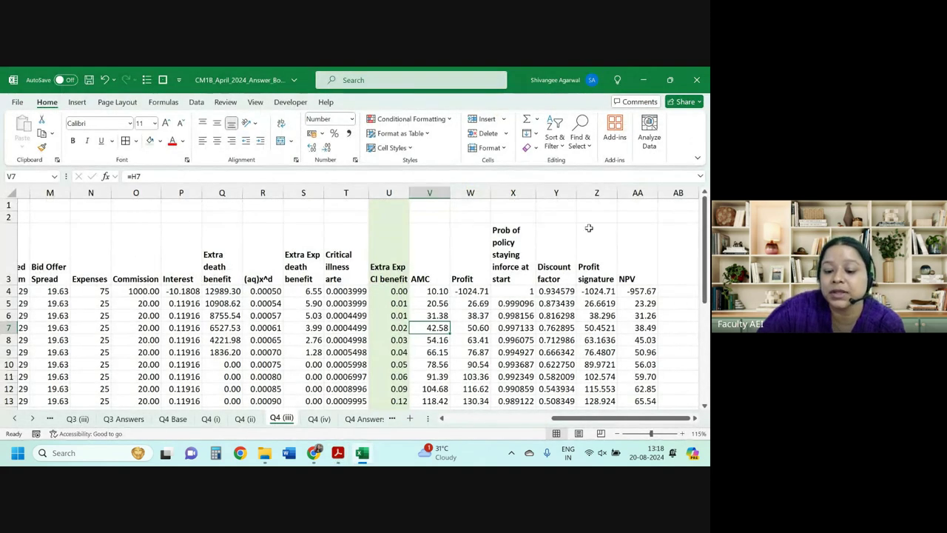
pyautogui.click(461, 236)
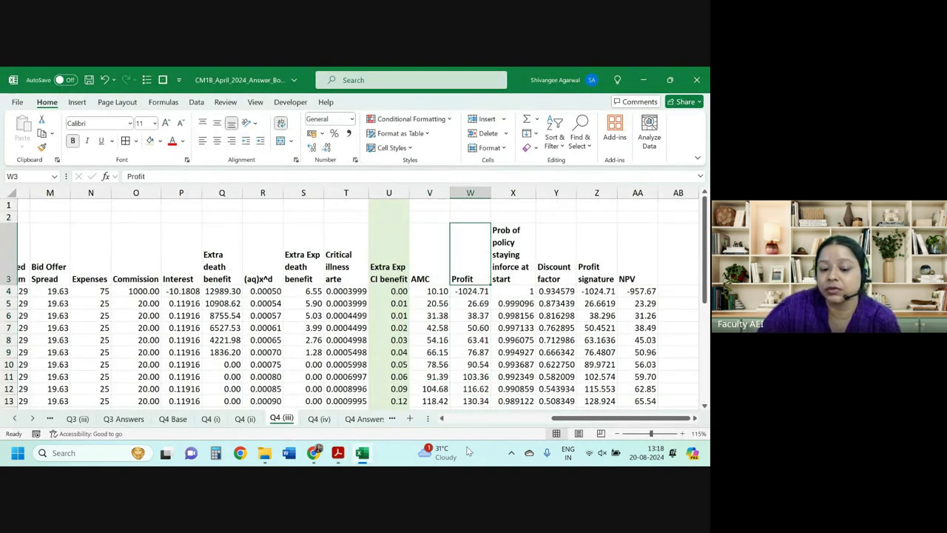
pyautogui.scroll(-6, 470, 400)
pyautogui.scroll(5, 468, 298)
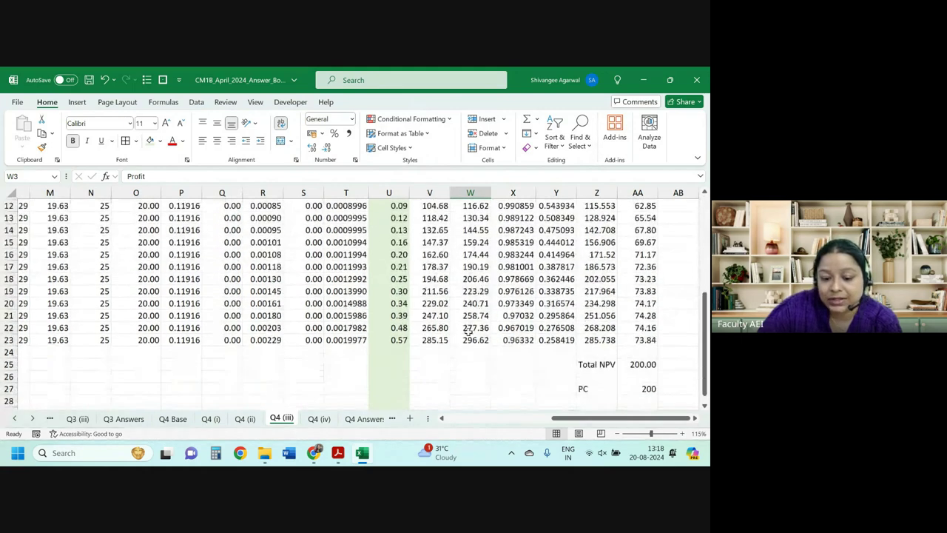
pyautogui.scroll(1, 467, 330)
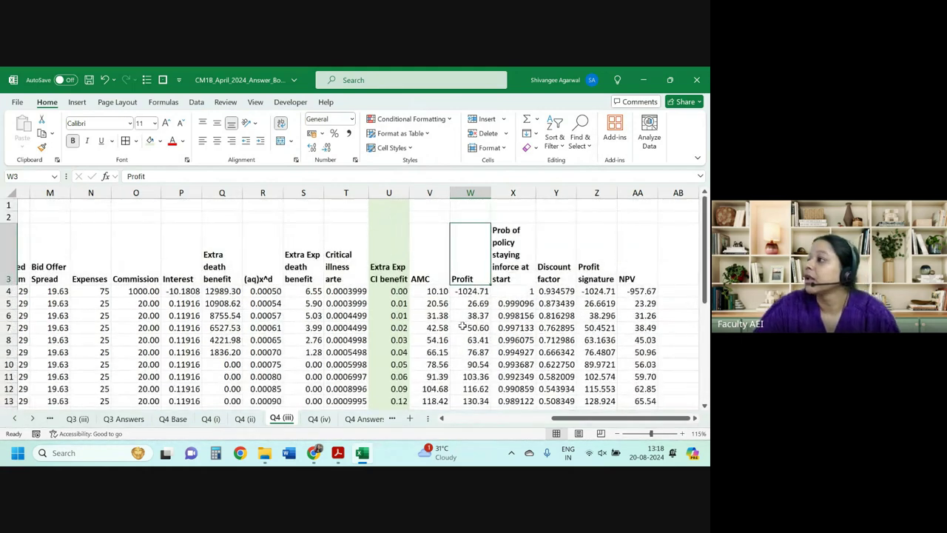
pyautogui.click(465, 292)
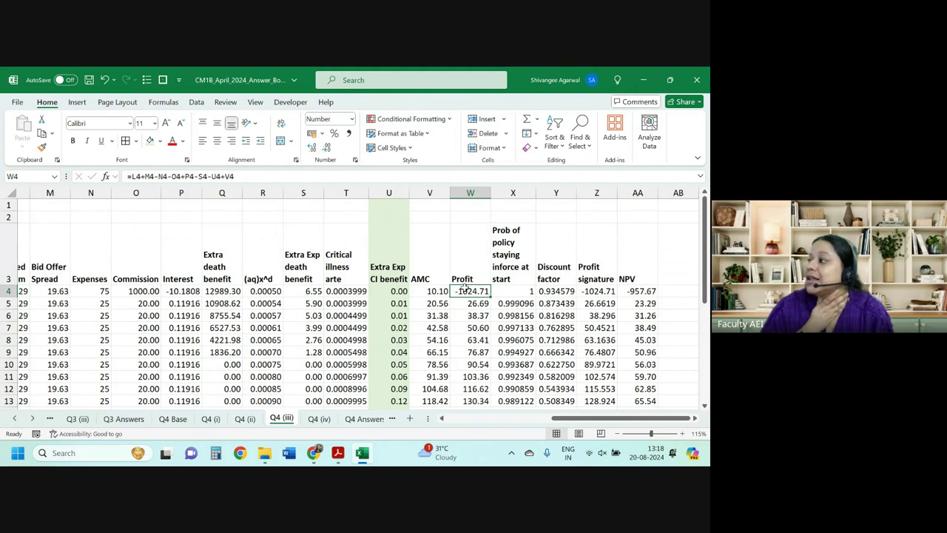
pyautogui.scroll(-3, 466, 290)
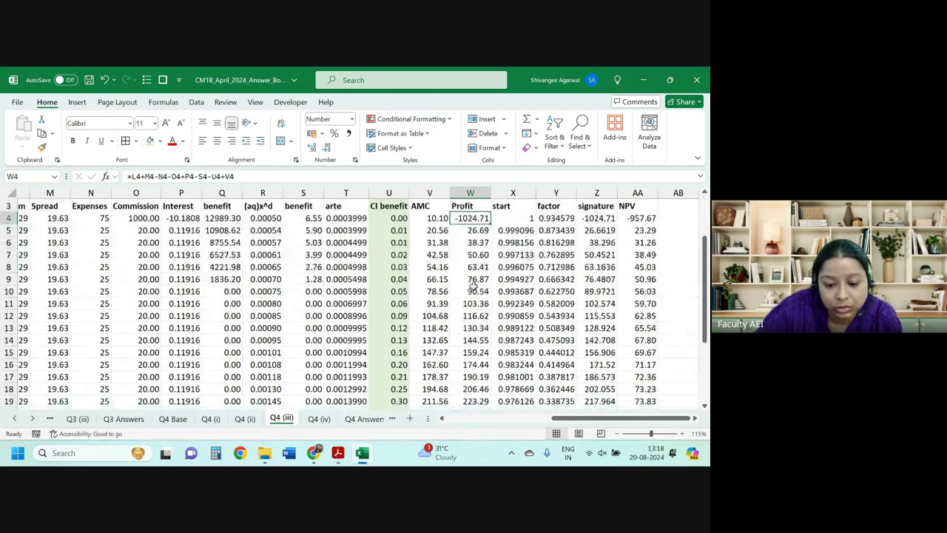
pyautogui.scroll(3, 473, 290)
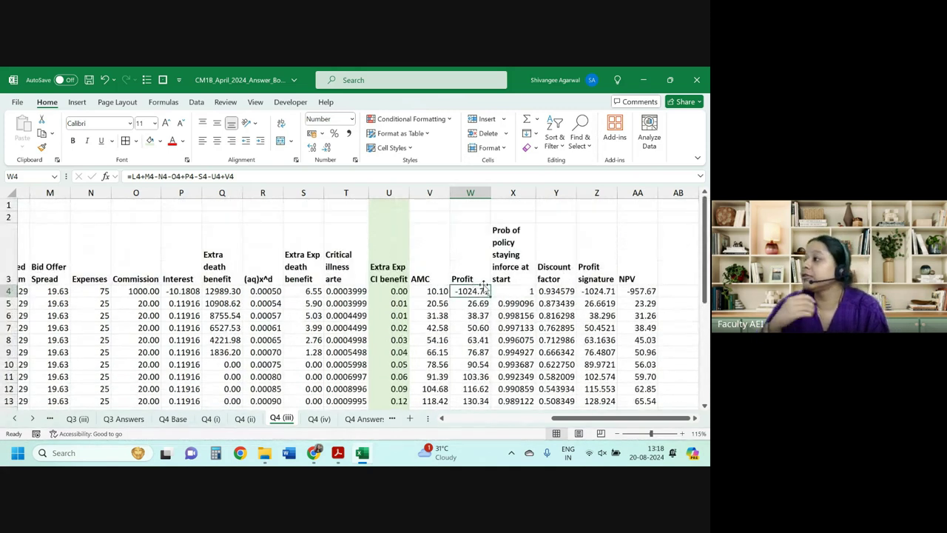
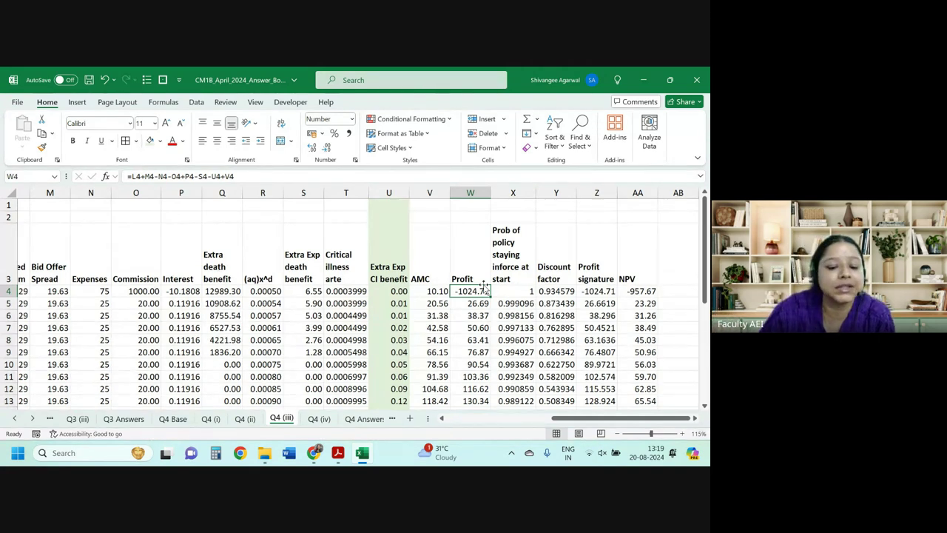
# Step: Review the Q4 (iii) Profit values from W4 and the Total NPV of 200.00
pyautogui.scroll(-1, 478, 311)
pyautogui.moveTo(474, 256); pyautogui.dragTo(462, 359)
pyautogui.click(474, 255)
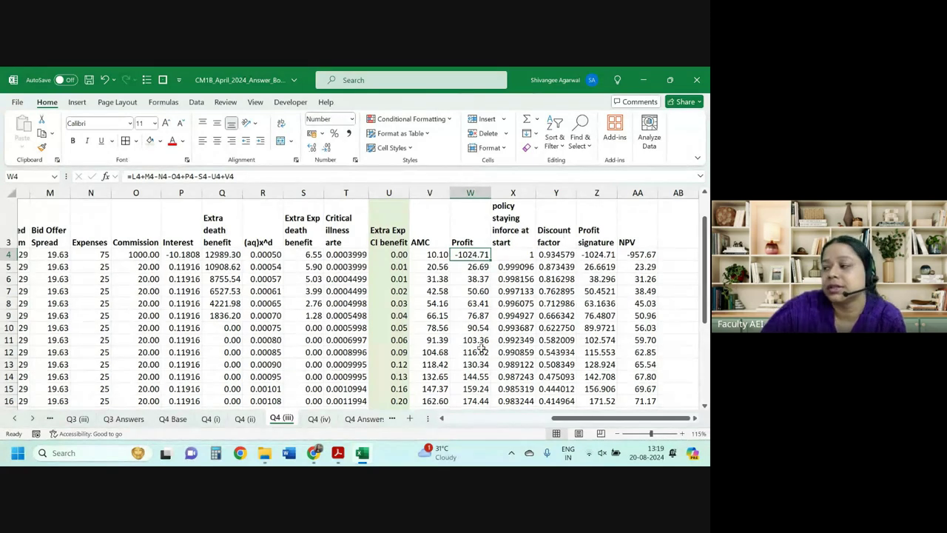
pyautogui.scroll(1, 477, 347)
pyautogui.scroll(-5, 478, 348)
pyautogui.scroll(5, 477, 348)
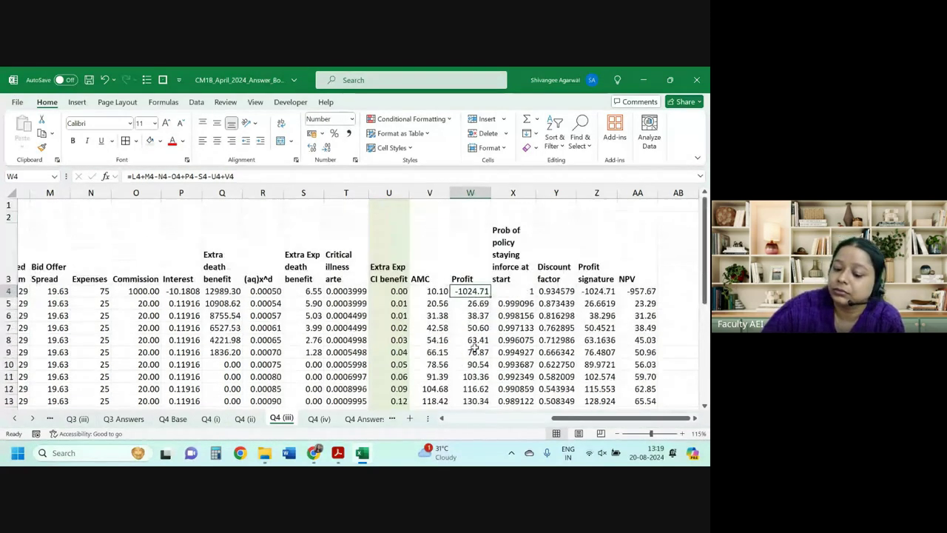
pyautogui.scroll(-4, 477, 348)
pyautogui.click(638, 328)
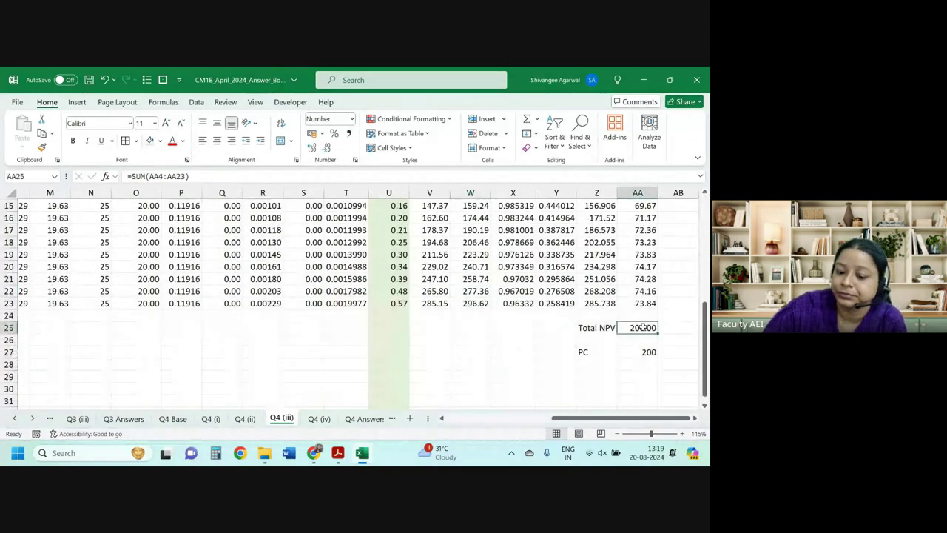
# Step: Copy the Policy Year column K3:K23 from Q4 (iii) into B4 on Q4 (iv)
pyautogui.click(316, 420)
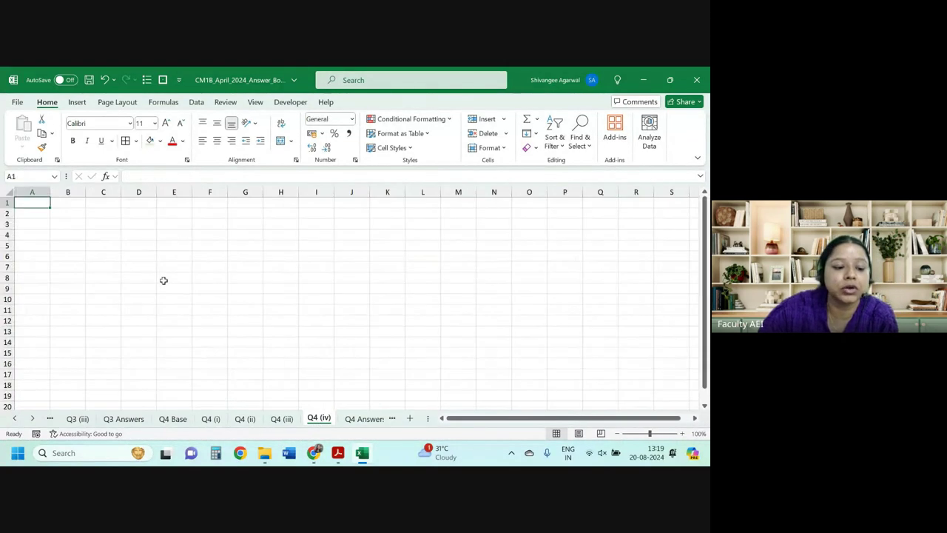
pyautogui.click(77, 234)
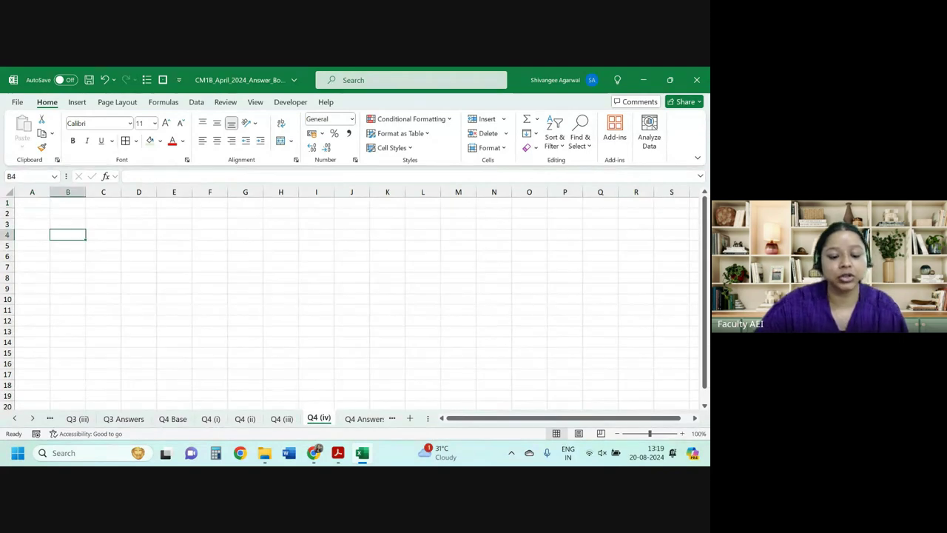
pyautogui.click(285, 419)
pyautogui.scroll(5, 351, 327)
pyautogui.click(89, 282)
pyautogui.press('Left')
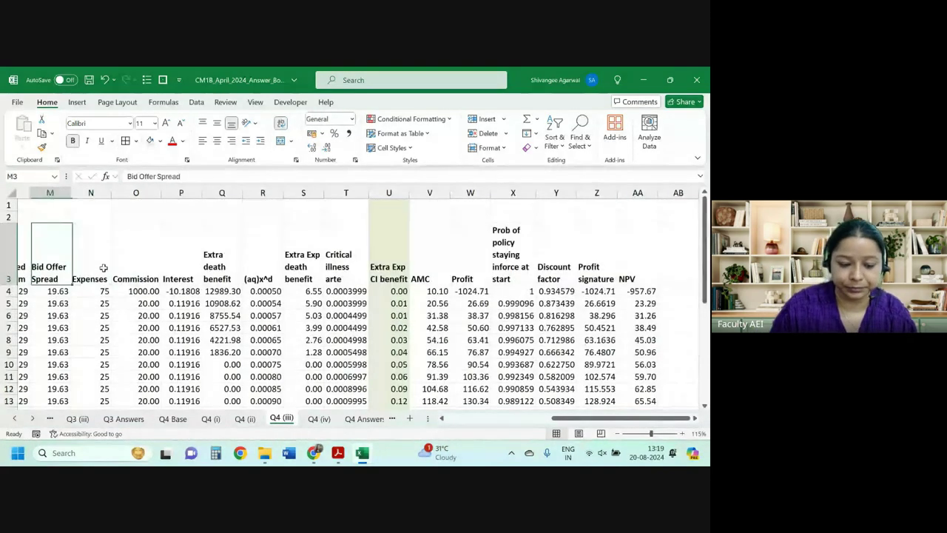
pyautogui.press('Left')
pyautogui.press('Left')
pyautogui.hotkey('ctrl', 'shift', 'Down')
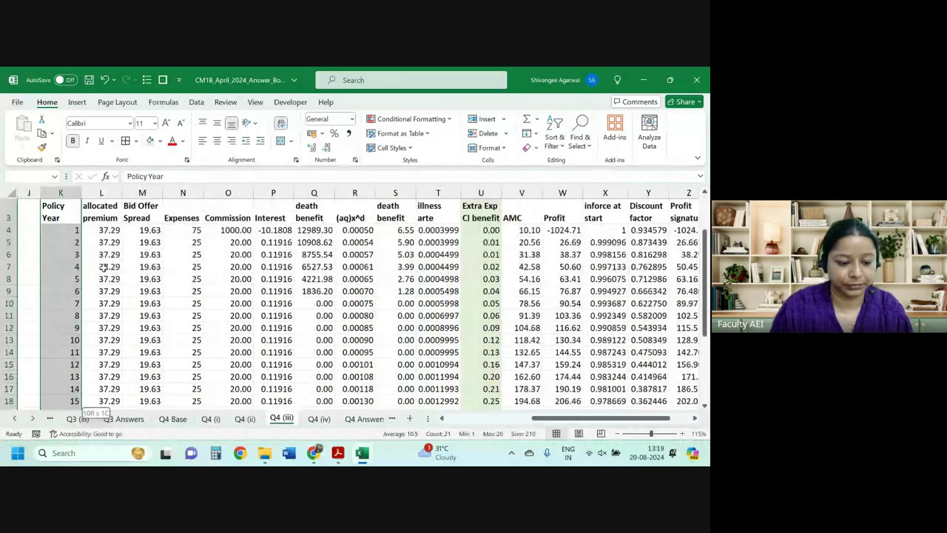
pyautogui.hotkey('ctrl', 'c')
pyautogui.hotkey('ctrl', 'pagedown')
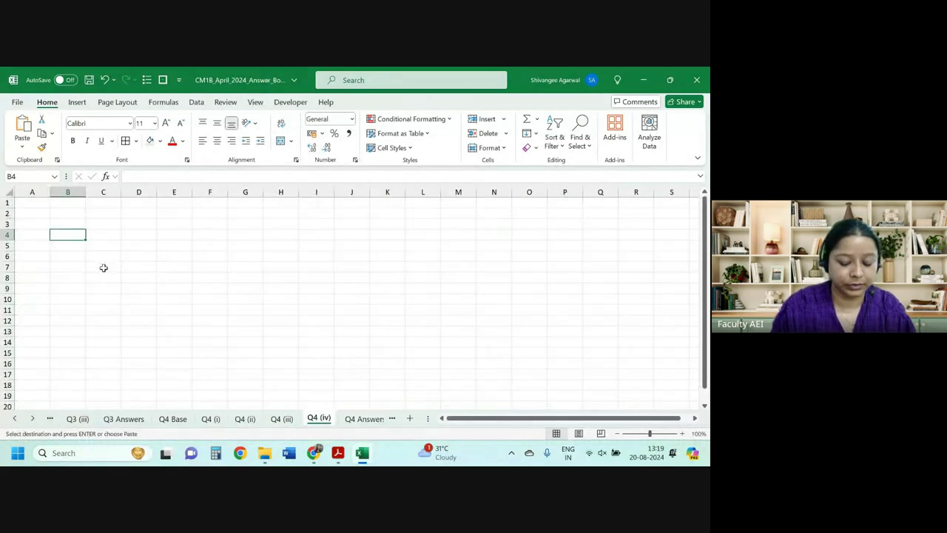
pyautogui.hotkey('ctrl', 'v')
# Step: Add a 'Profit vector' header in C4 and link C5 to ='Q4 (iii)'!W4
pyautogui.press('Right')
pyautogui.write('Pro')
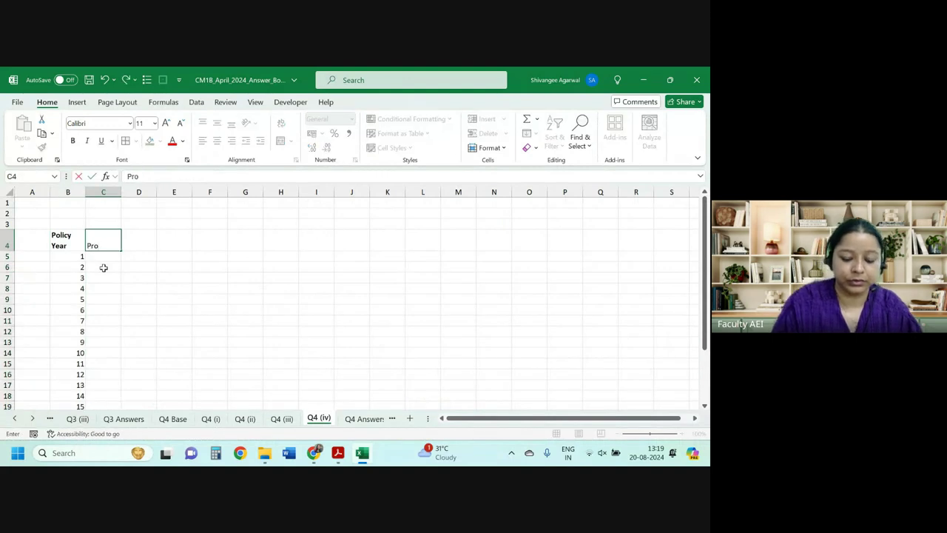
pyautogui.write('fit vector')
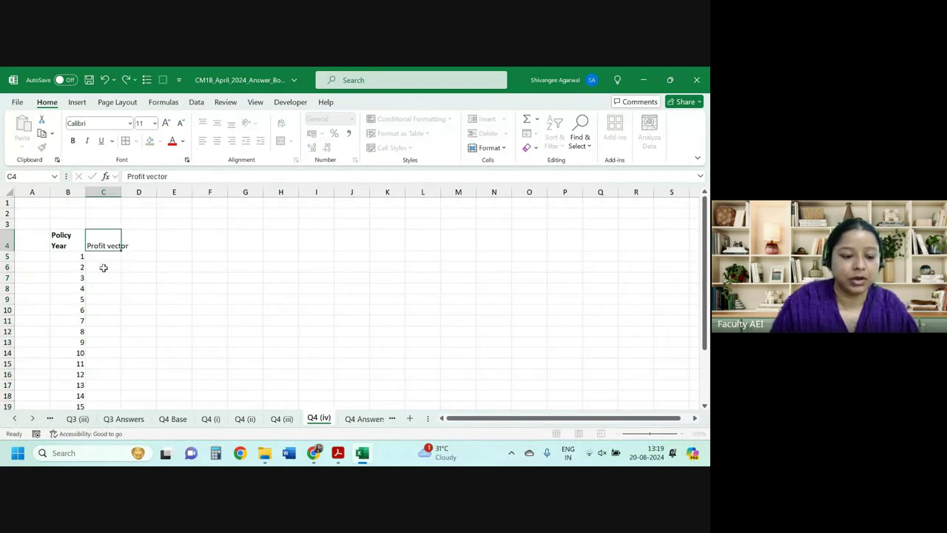
pyautogui.press('Return')
pyautogui.write('=')
pyautogui.hotkey('ctrl', 'pageup')
pyautogui.scroll(2, 104, 268)
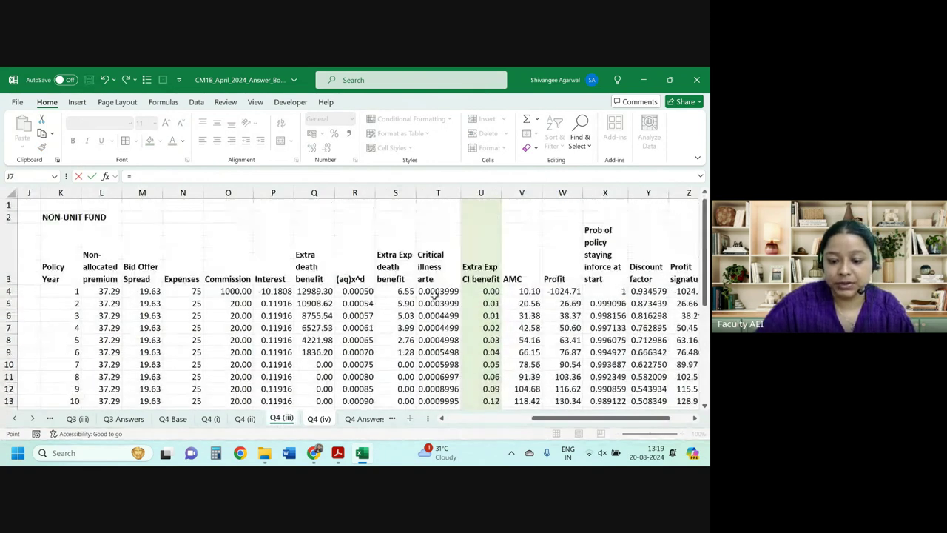
pyautogui.click(565, 292)
pyautogui.press('Return')
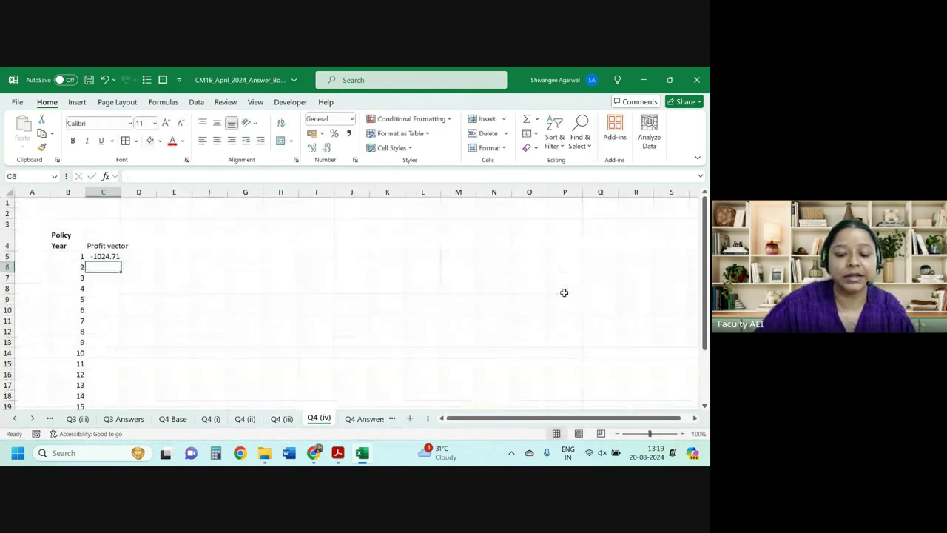
# Step: Fill the profit link down column C, autofit column C and bold the Profit vector header
pyautogui.click(116, 259)
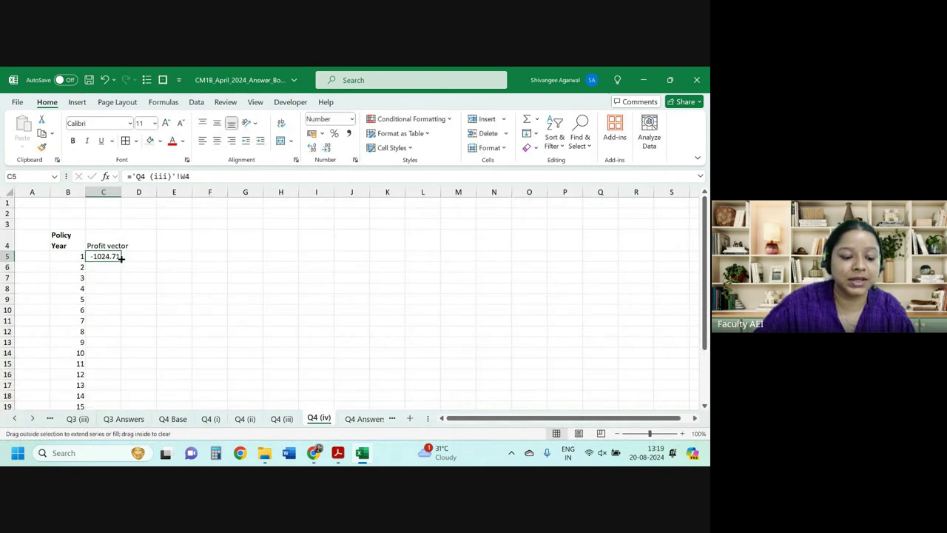
pyautogui.doubleClick(120, 261)
pyautogui.doubleClick(119, 193)
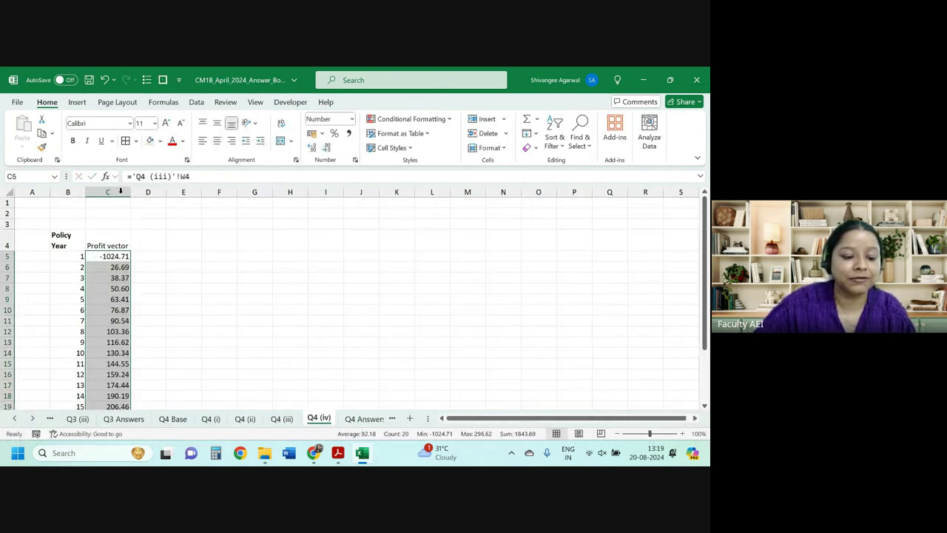
pyautogui.click(108, 224)
pyautogui.click(108, 238)
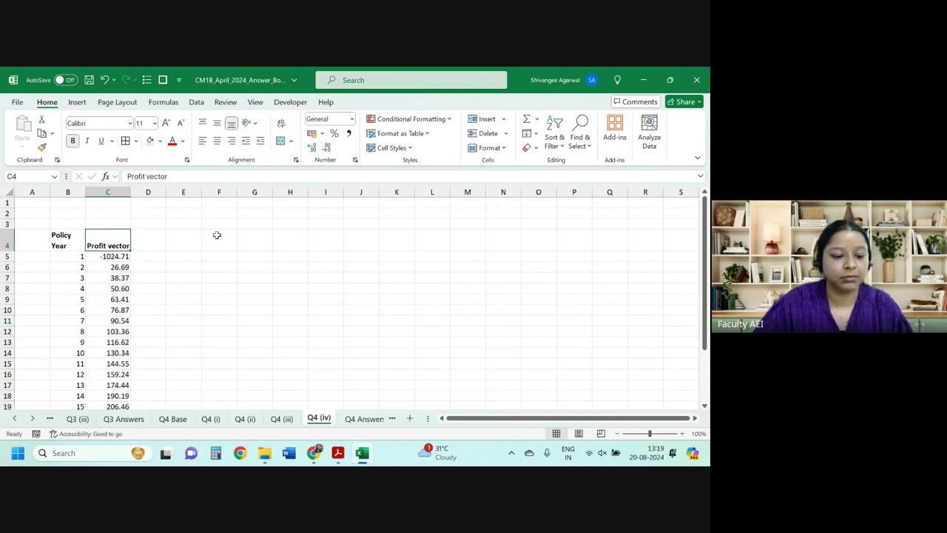
pyautogui.click(251, 225)
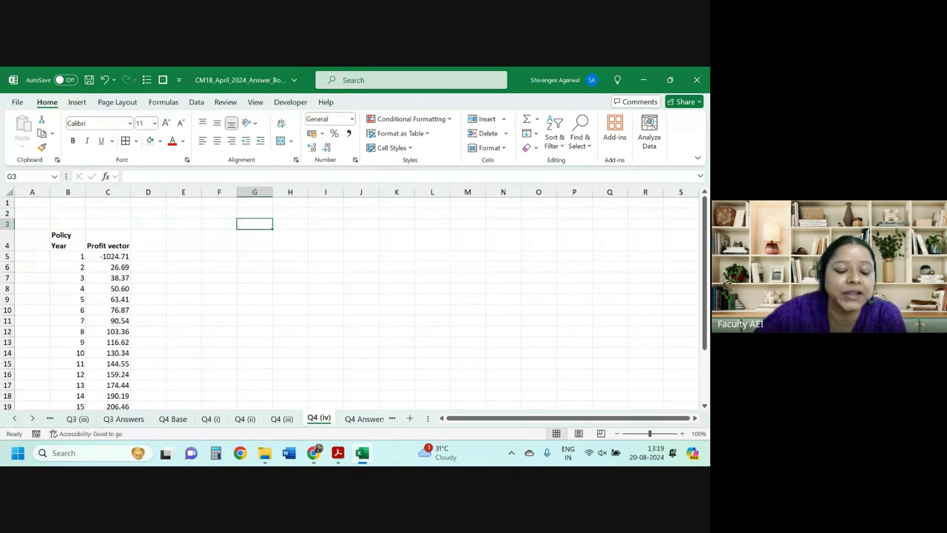
# Step: On Q4 (iii), inspect the (aq)x^d formula in R7 and the Extra Exp CI benefit column
pyautogui.click(281, 419)
pyautogui.click(352, 329)
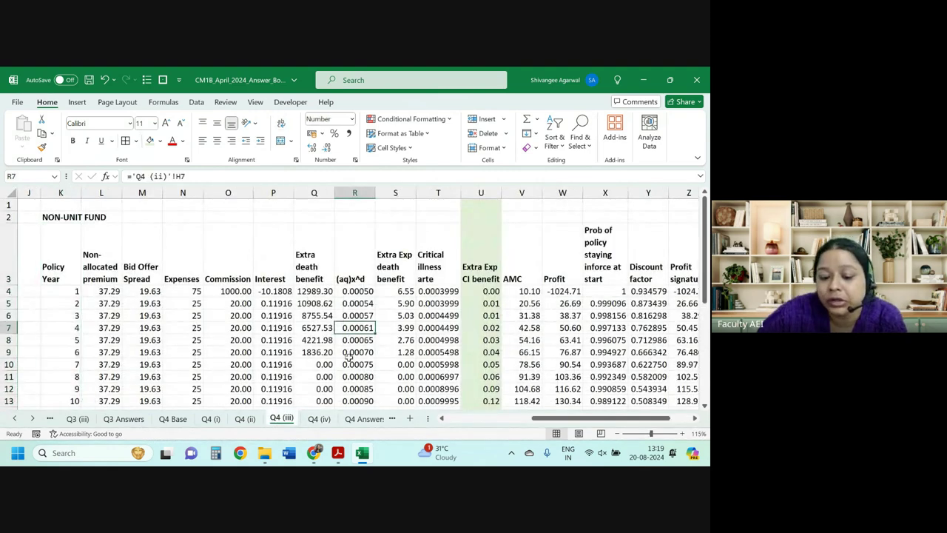
pyautogui.click(481, 192)
pyautogui.scroll(-2, 451, 237)
pyautogui.scroll(2, 447, 248)
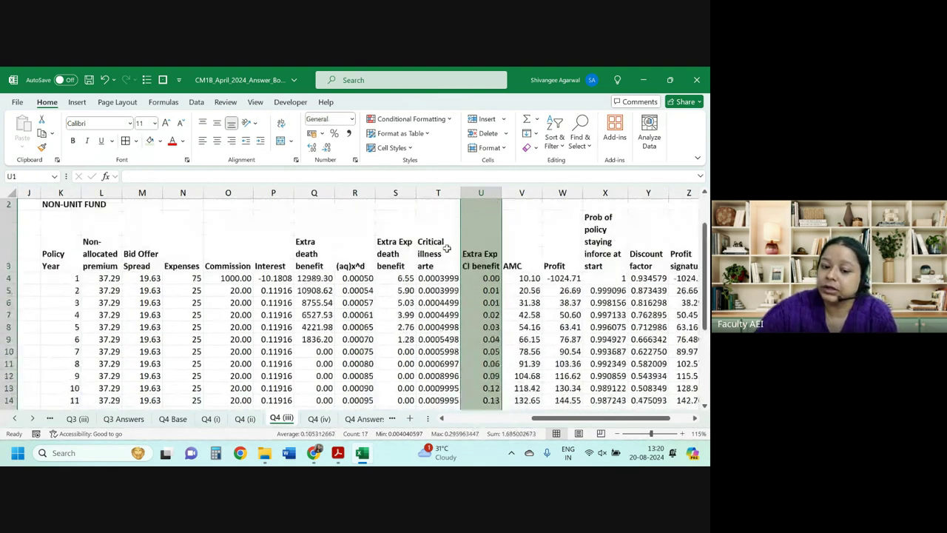
pyautogui.scroll(1, 447, 248)
pyautogui.moveTo(482, 272); pyautogui.dragTo(481, 352)
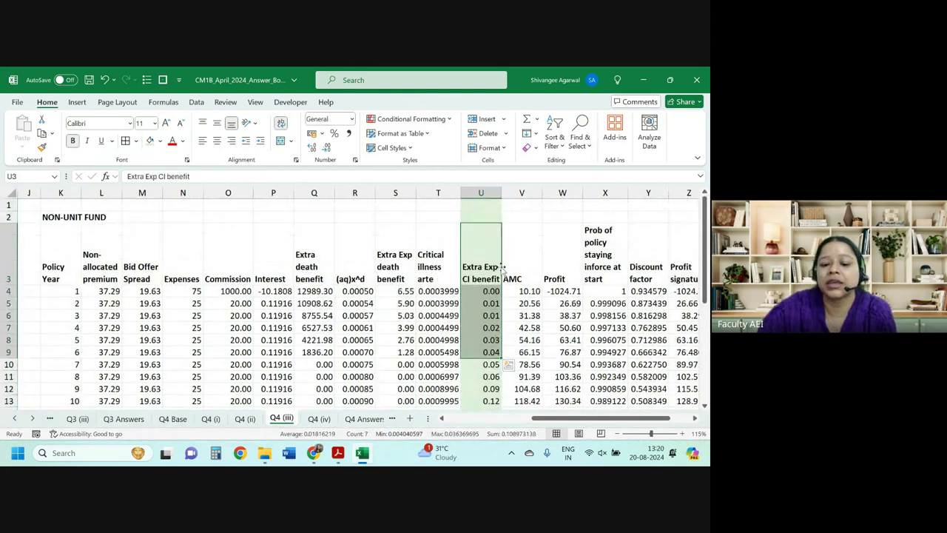
pyautogui.click(482, 196)
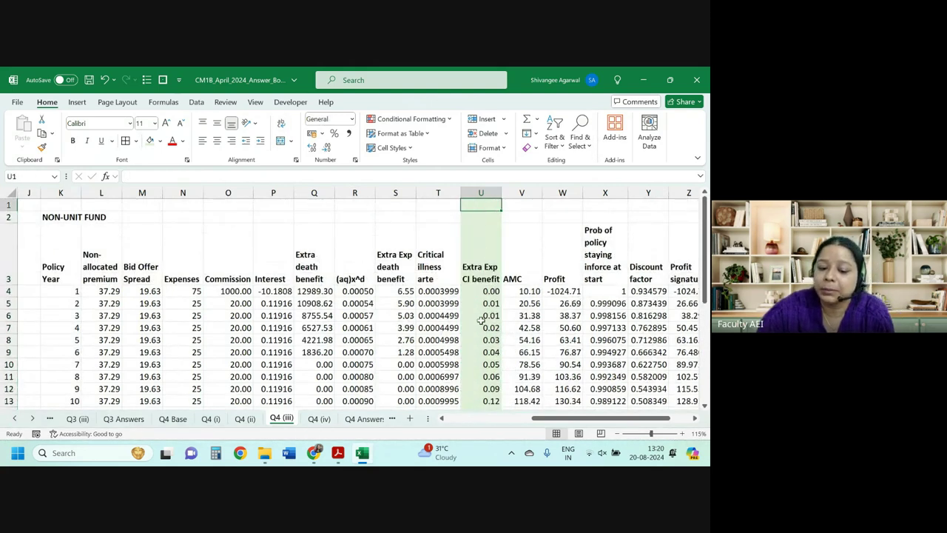
# Step: Inspect the NPV values, the X8 in-force probability and the T5 critical illness rate formulas
pyautogui.moveTo(606, 418); pyautogui.dragTo(626, 418)
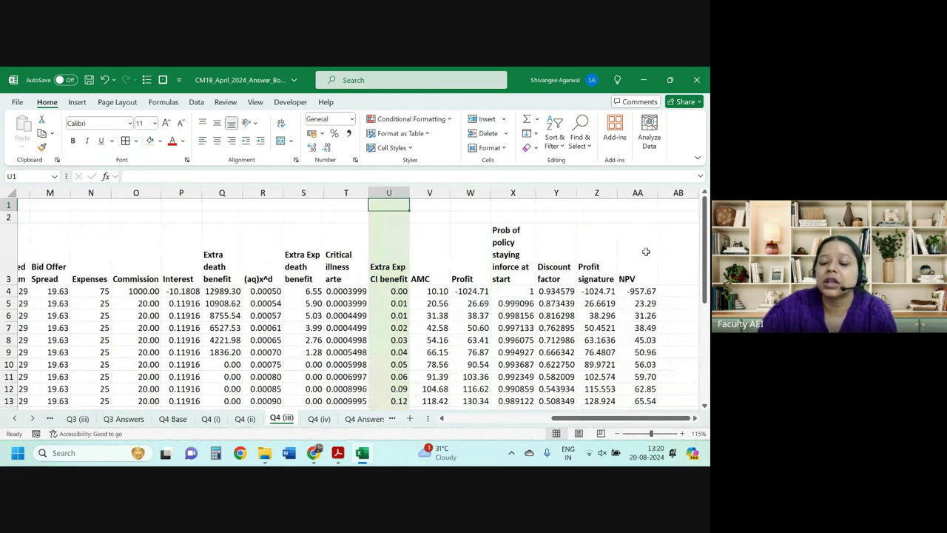
pyautogui.moveTo(646, 252); pyautogui.dragTo(653, 362)
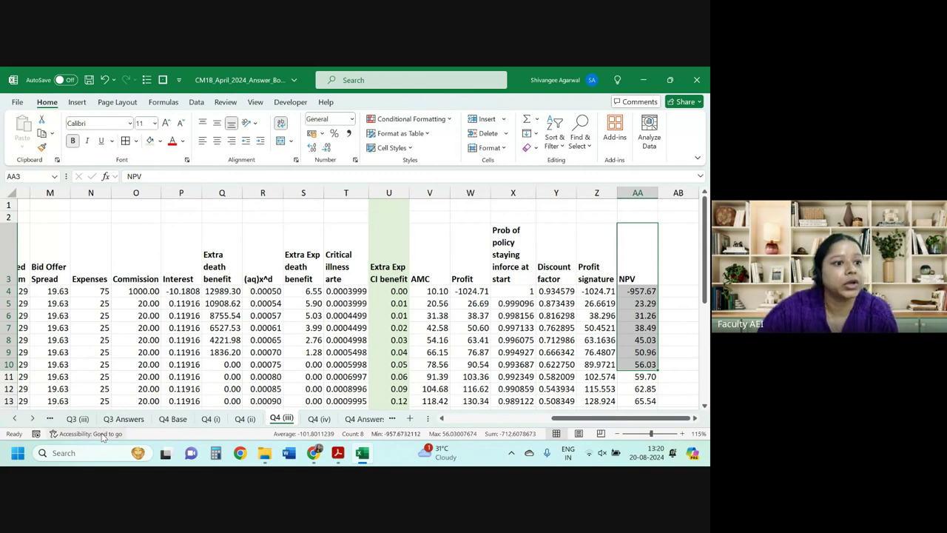
pyautogui.click(510, 339)
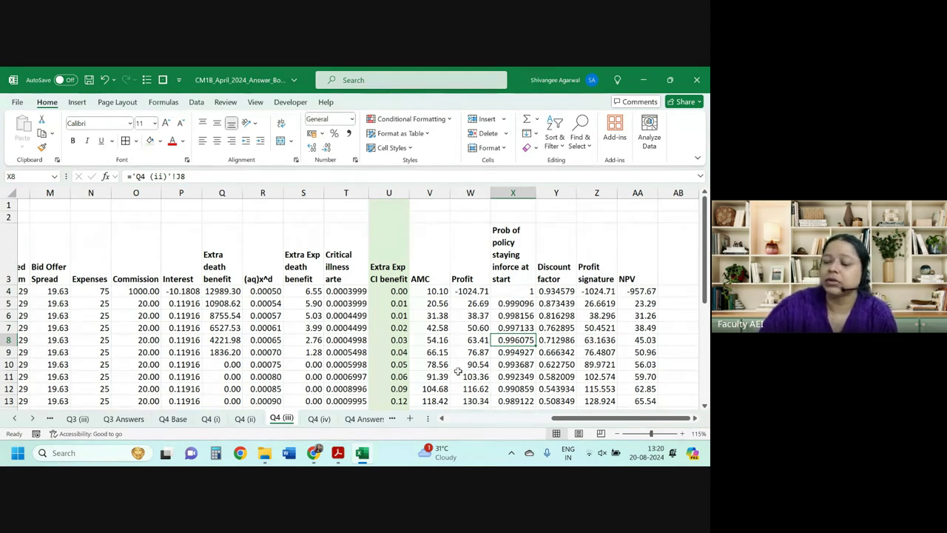
pyautogui.click(350, 303)
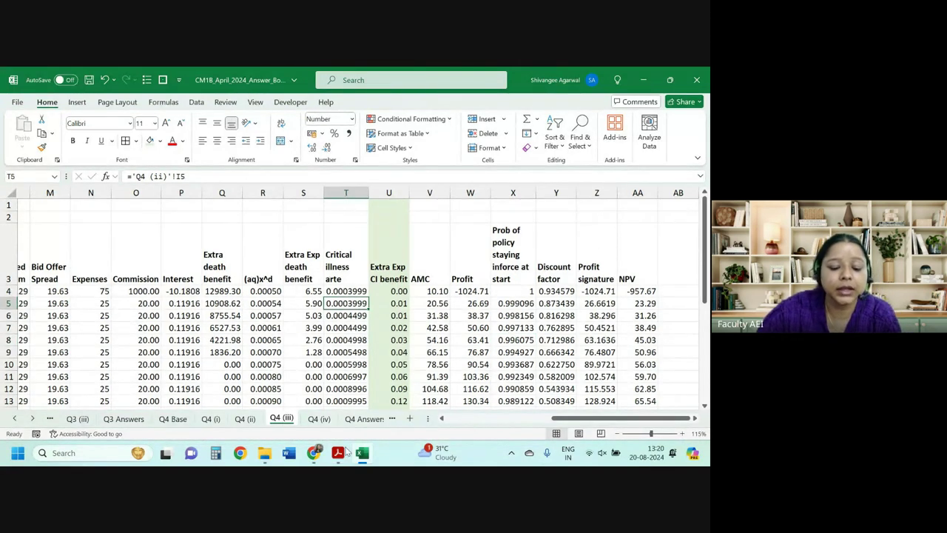
pyautogui.moveTo(338, 457)
pyautogui.click(391, 283)
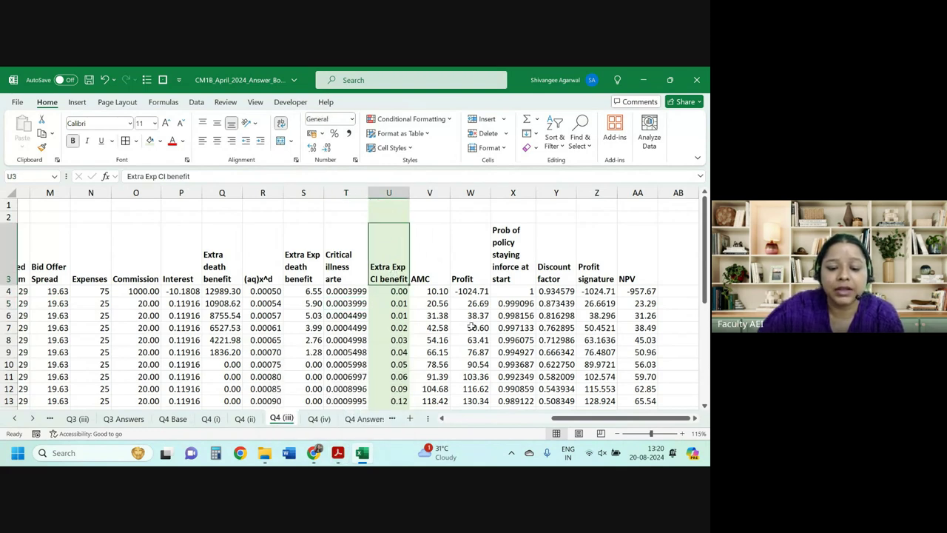
pyautogui.click(489, 269)
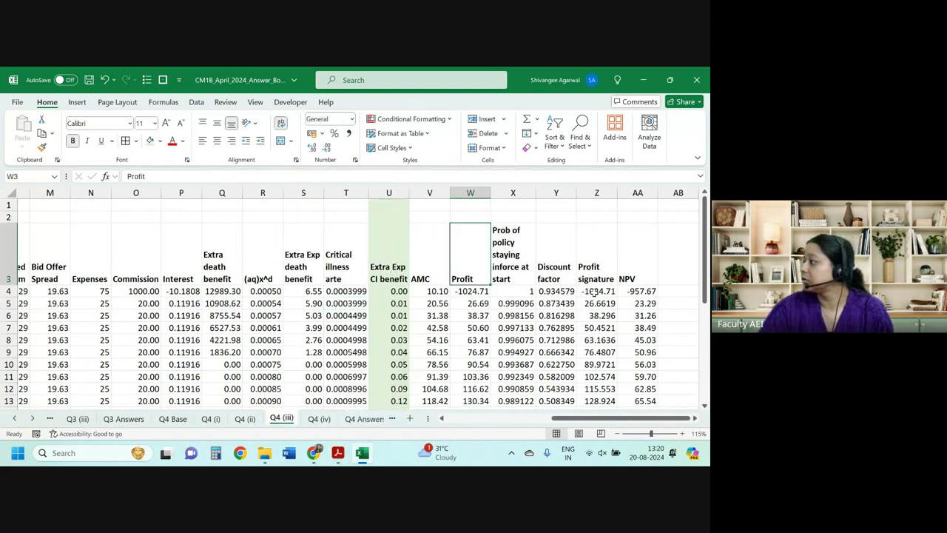